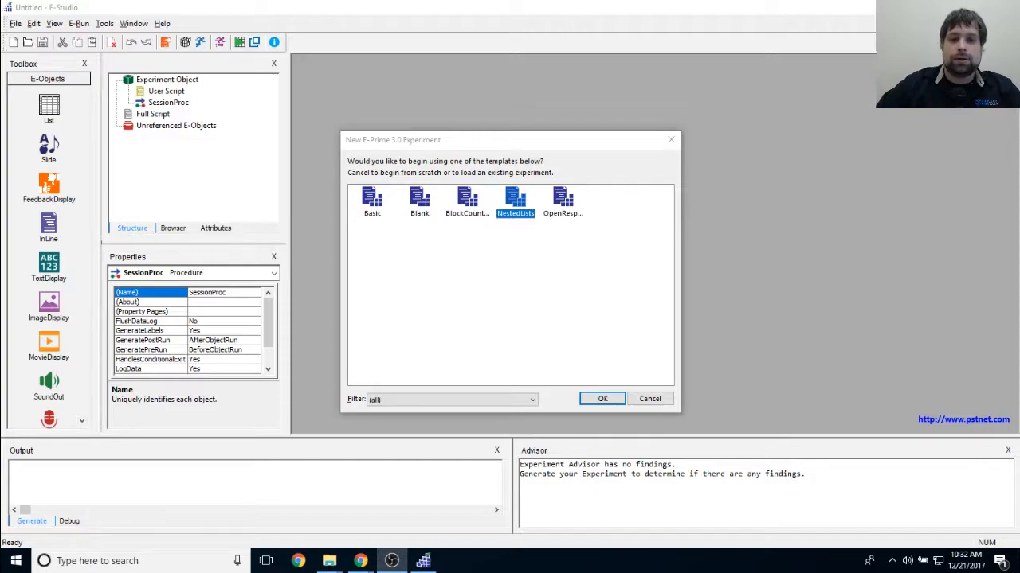
Start the experiment from scratch without a template and open the SessionProc procedure.
drag(542, 143, 580, 115)
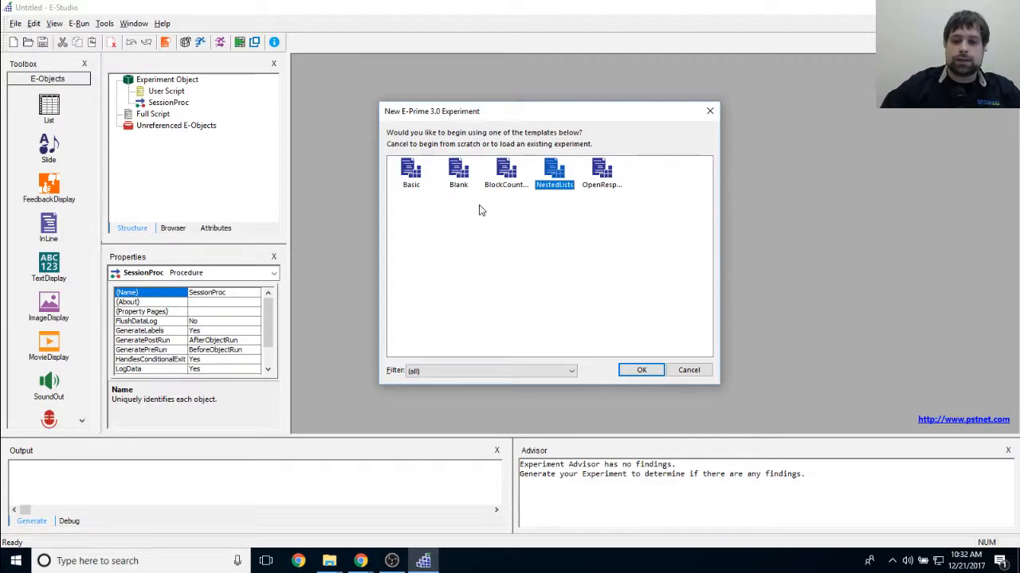
click(415, 185)
click(466, 185)
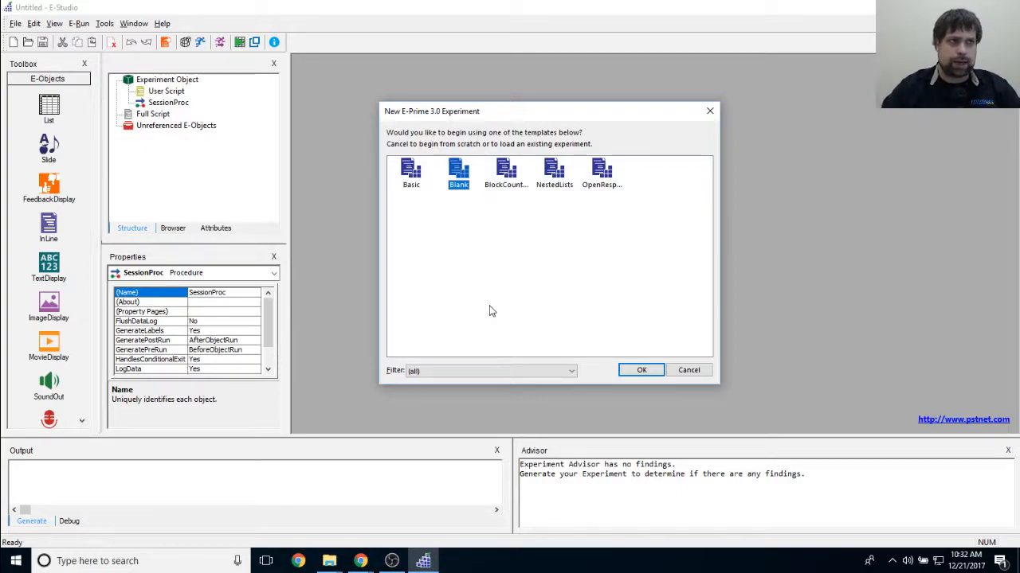
click(690, 369)
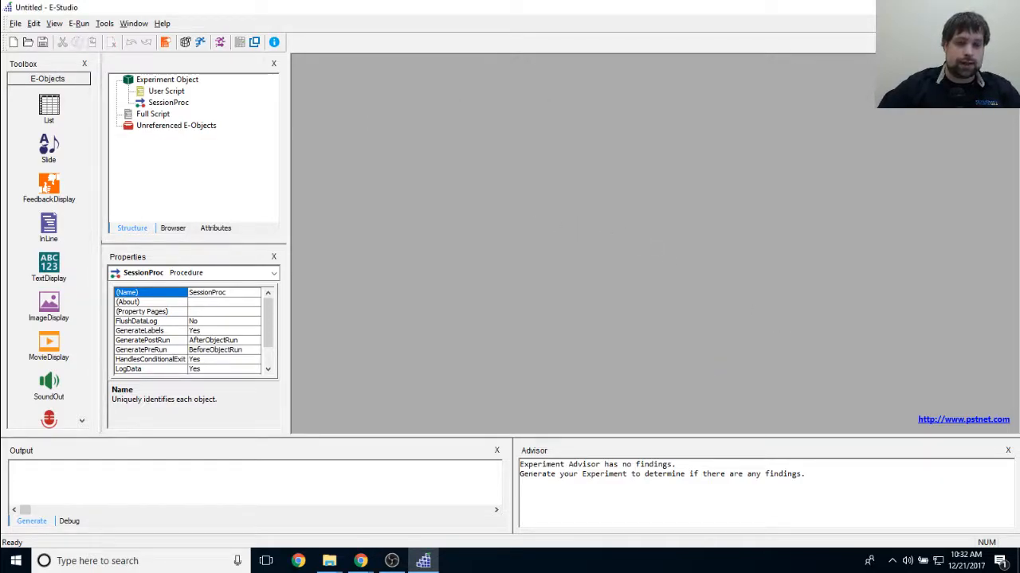
double_click(168, 102)
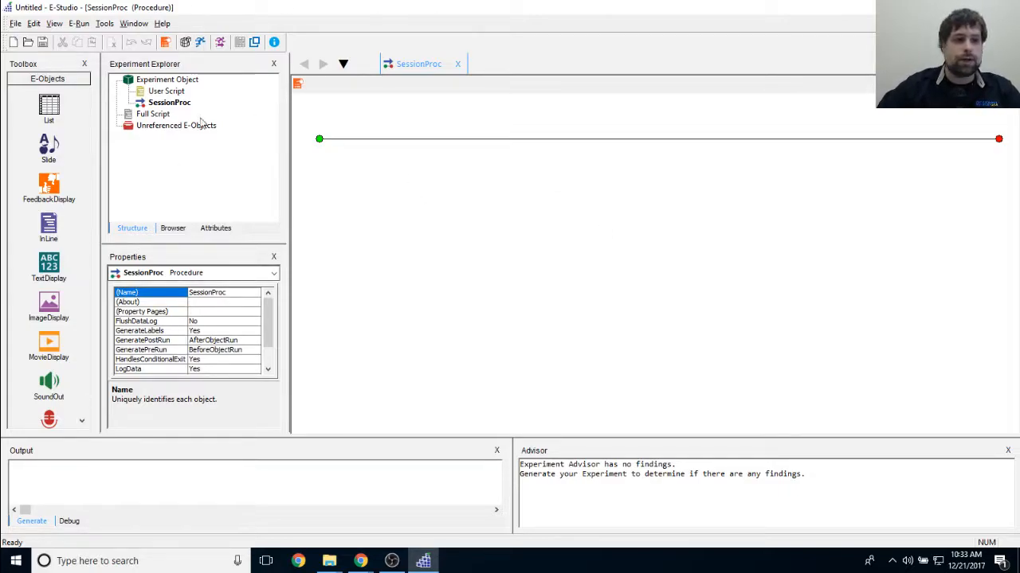
Add a TextDisplay object to the SessionProc timeline and rename it Welcome.
drag(50, 263, 815, 141)
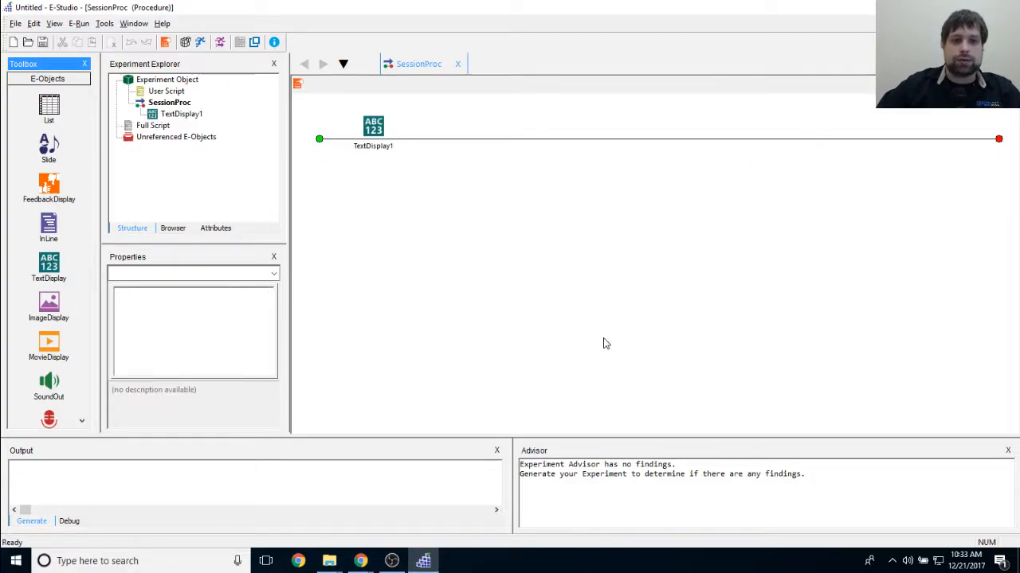
click(355, 230)
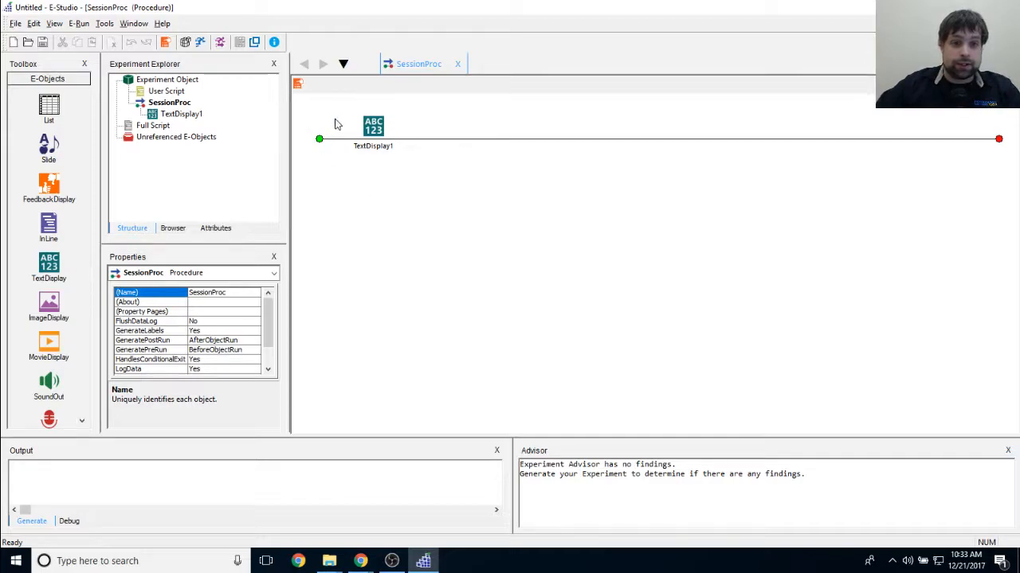
click(374, 143)
right_click(374, 143)
click(399, 187)
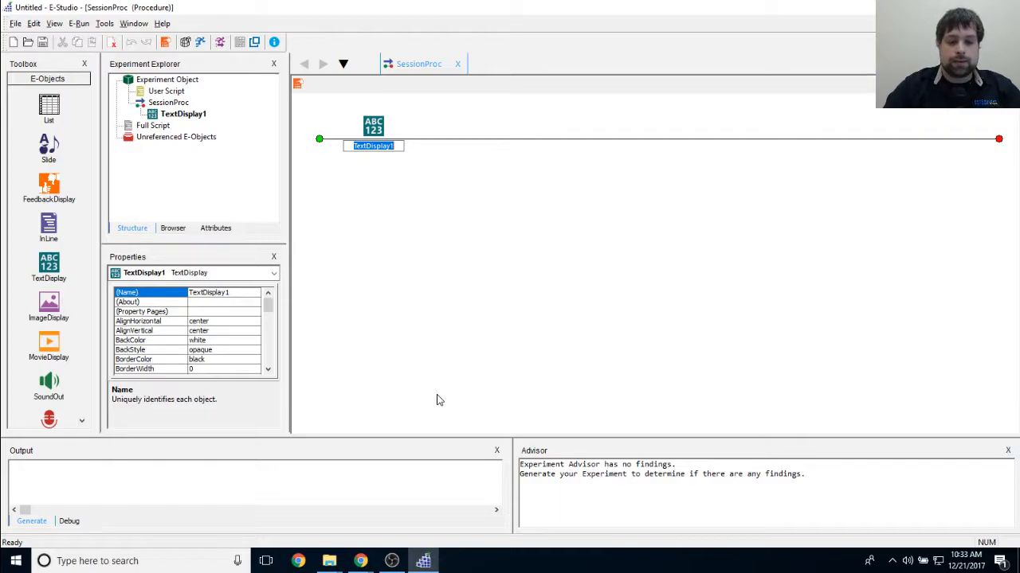
text(Welcome)
key(Return)
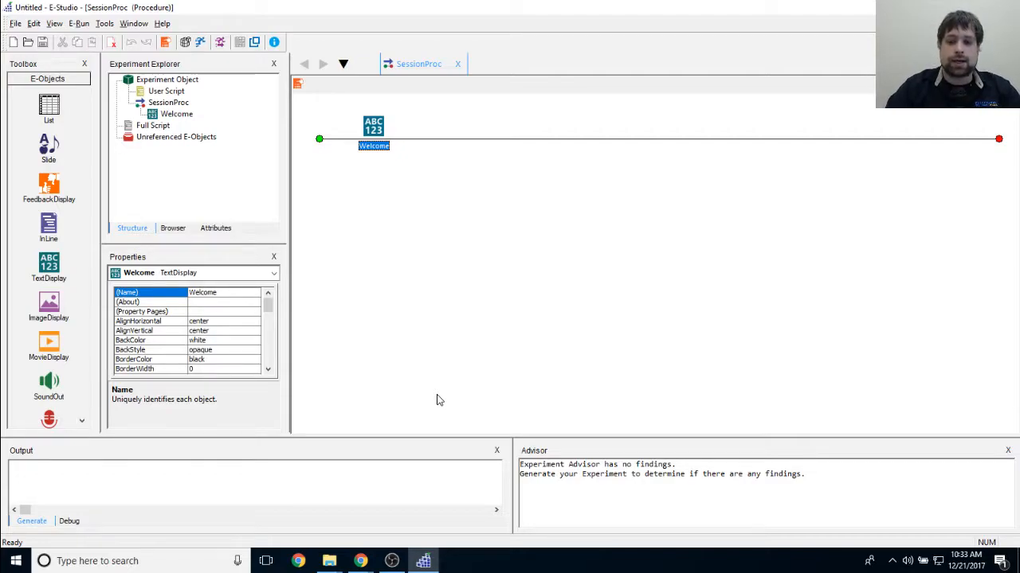
click(440, 335)
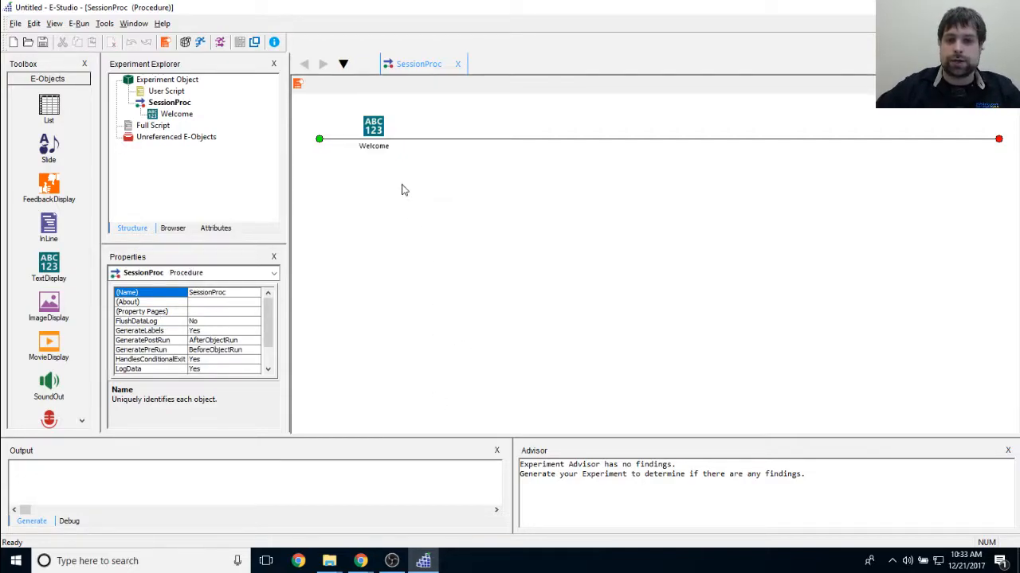
Open the Welcome display and enter "Welcome to the experiment!" as its first line, followed by a blank line.
right_click(374, 130)
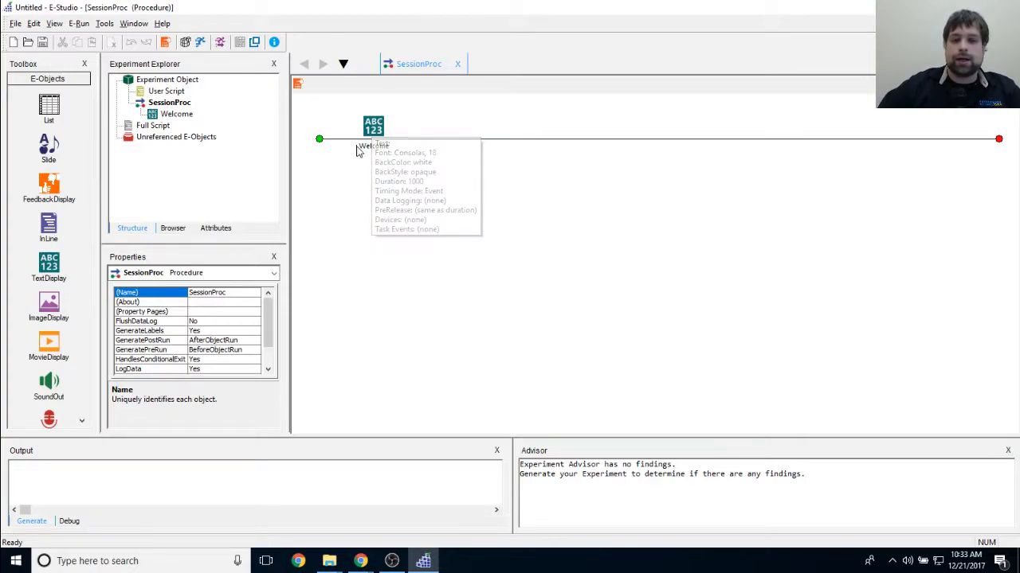
click(382, 144)
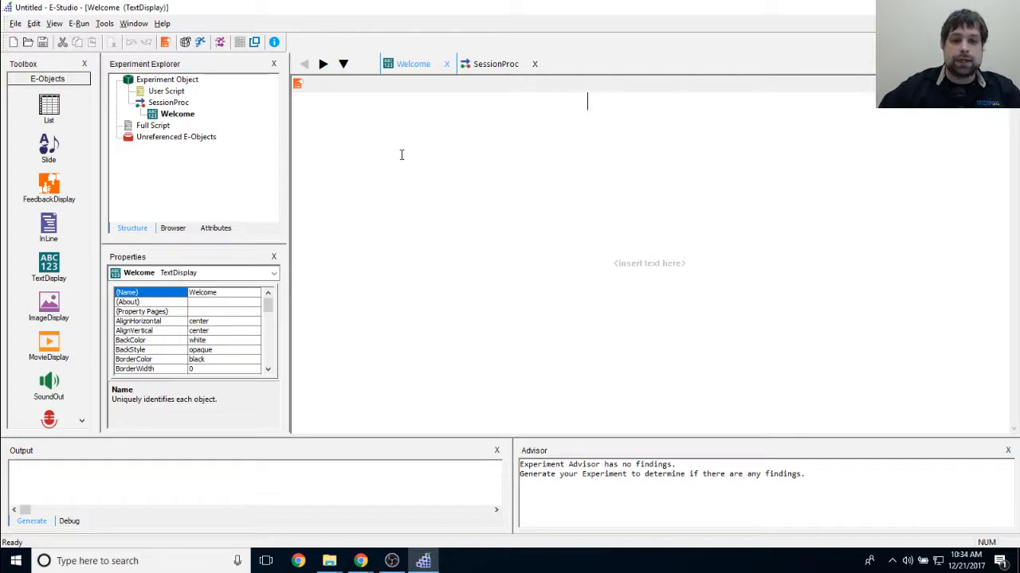
click(484, 65)
click(426, 66)
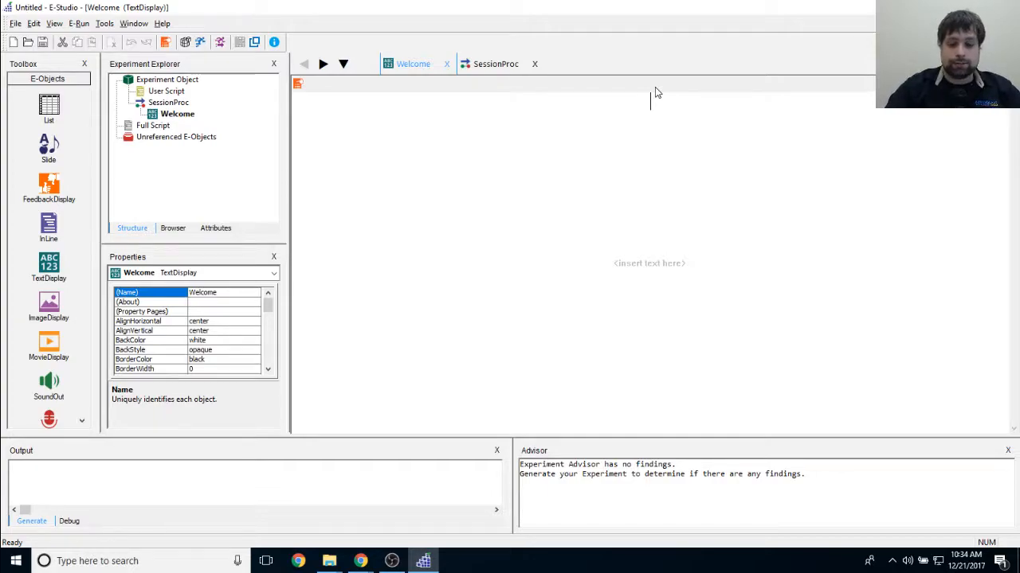
text(Welcome to the experiment!)
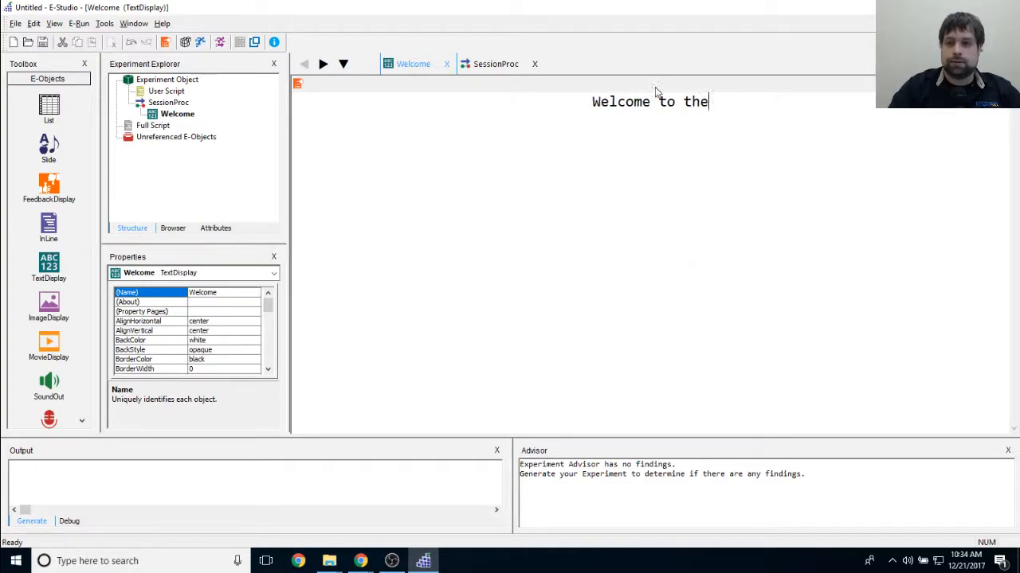
key(Return)
key(Return)
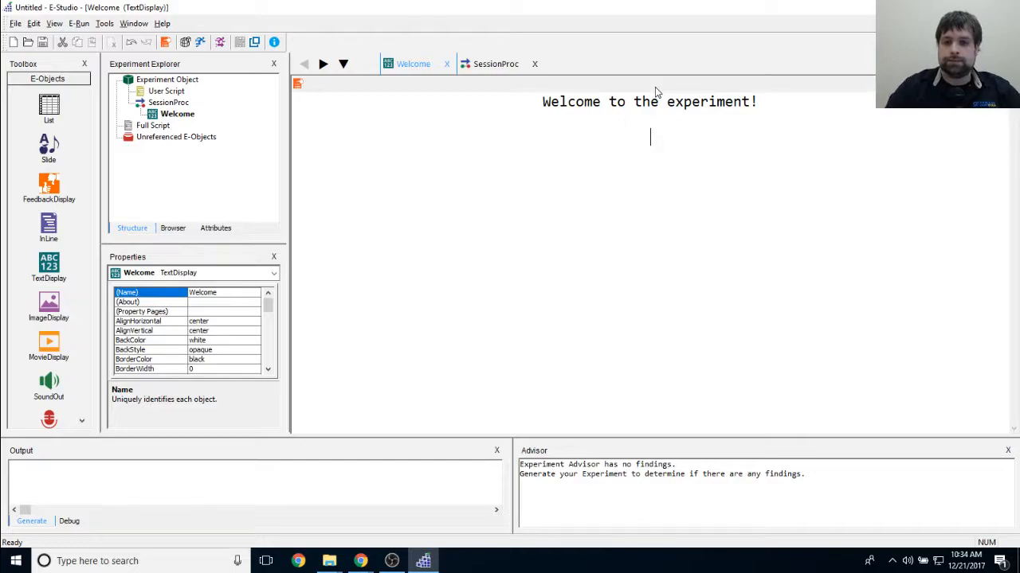
drag(540, 103, 848, 158)
click(848, 158)
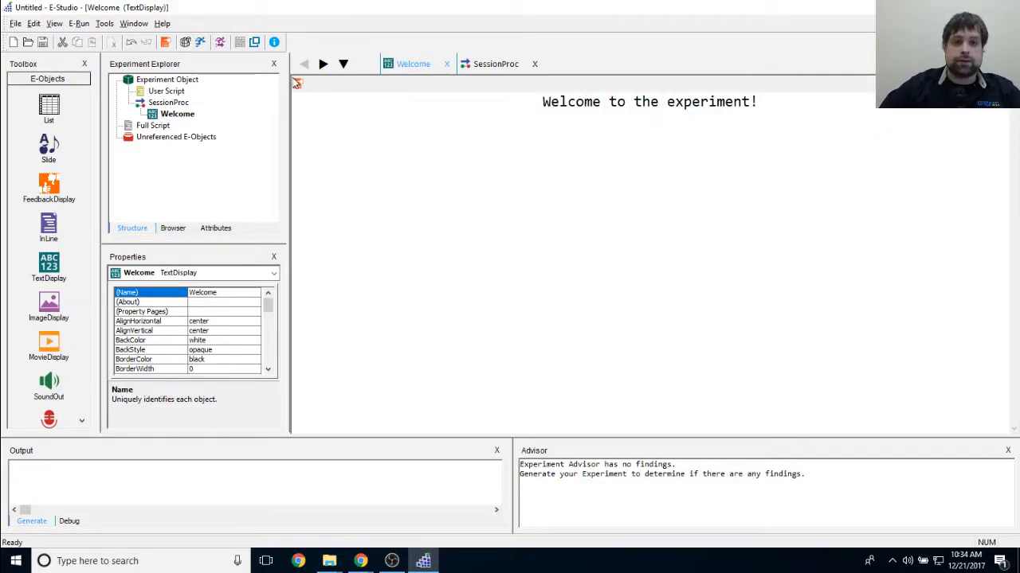
Review the Welcome display's general properties, including its vertical text alignment, and leave them without making changes.
click(297, 83)
drag(520, 149, 661, 143)
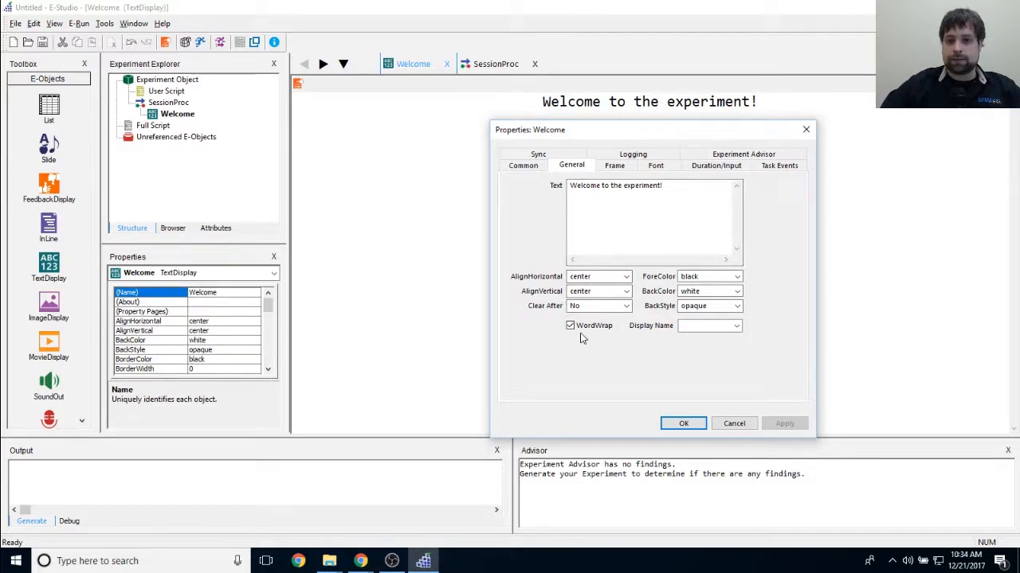
double_click(579, 291)
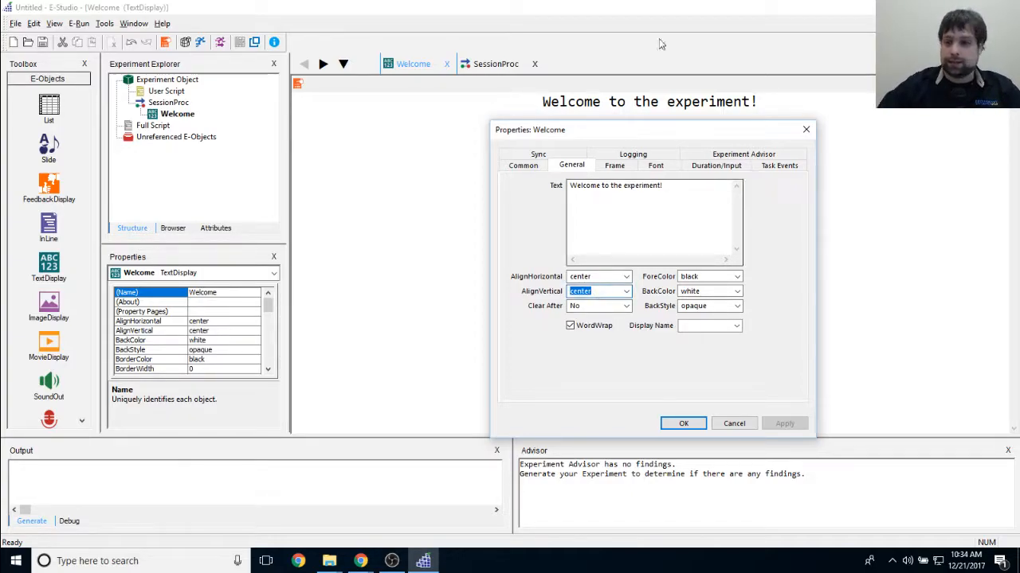
click(806, 130)
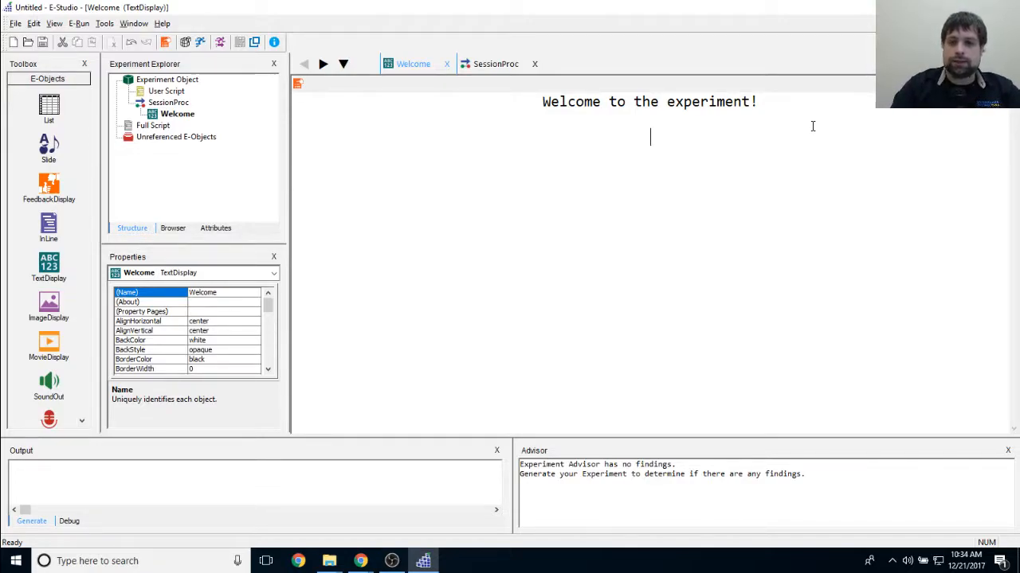
Add the instruction line "In this task, you will be asked to respond to images." below the greeting.
text(In this )
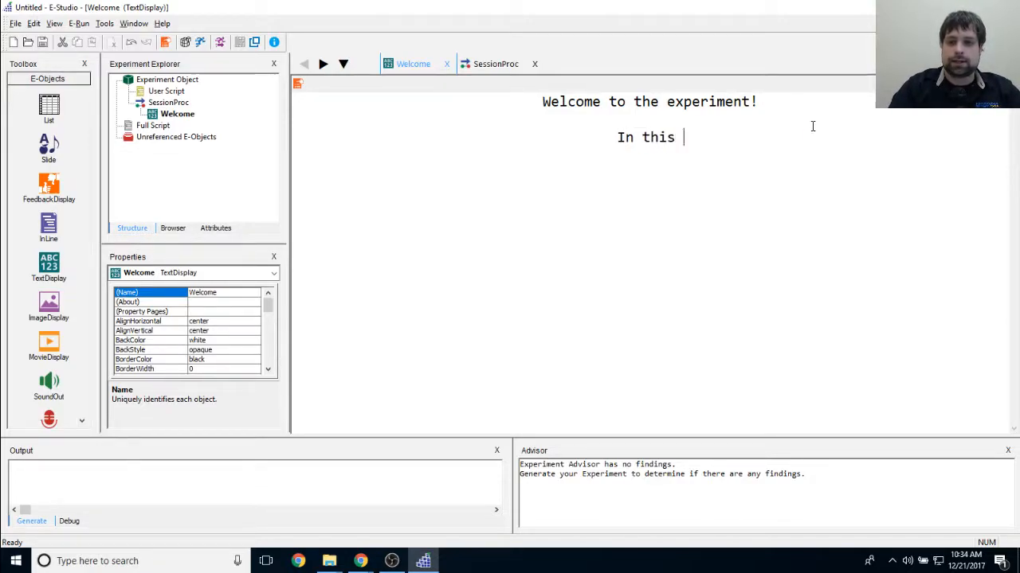
text(task, you will b)
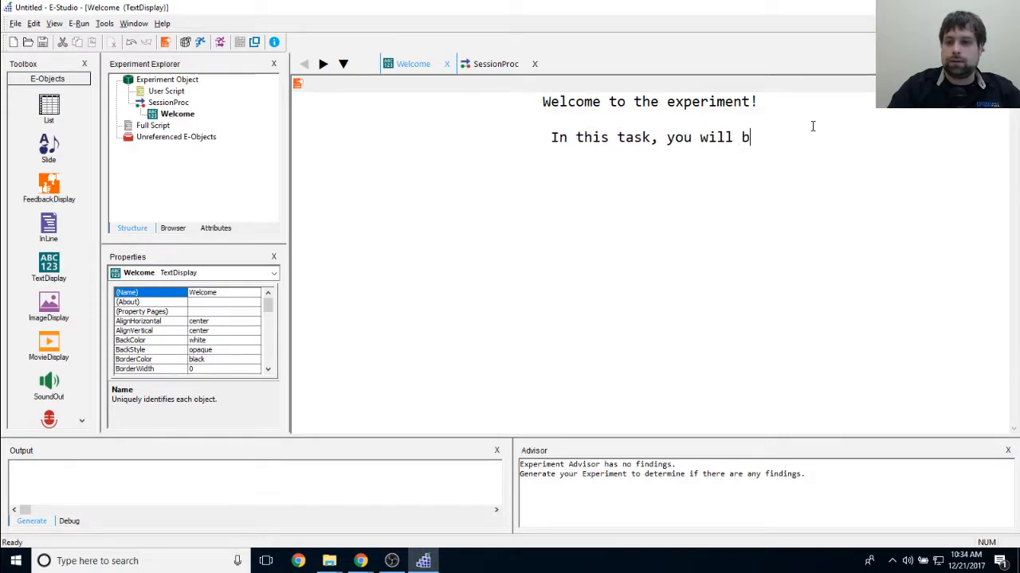
text(e asked to re)
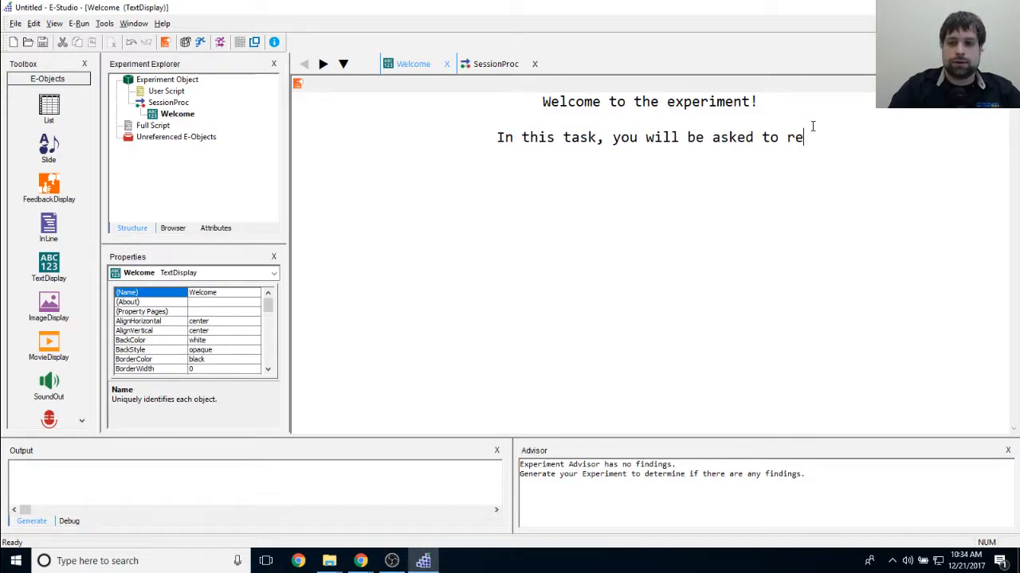
text(spond to images.)
key(Return)
Add the instruction line "If you see a green image, press 1 on the keyboard." to the Welcome text.
text(I fyo u)
key(BackSpace)
key(BackSpace)
key(BackSpace)
key(BackSpace)
key(BackSpace)
key(BackSpace)
text(f yo usee)
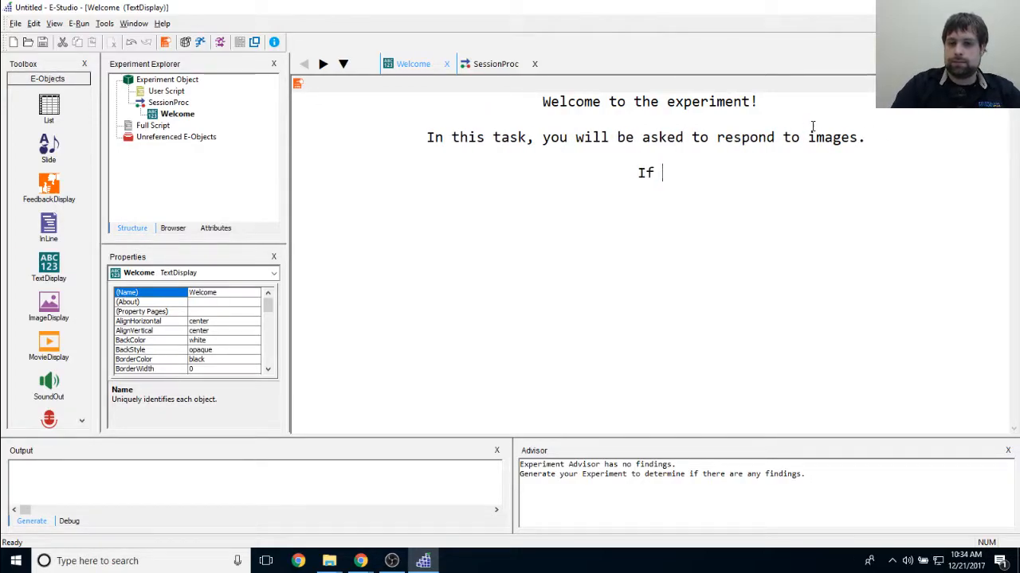
key(BackSpace)
key(BackSpace)
key(BackSpace)
key(BackSpace)
key(BackSpace)
key(BackSpace)
text(u )
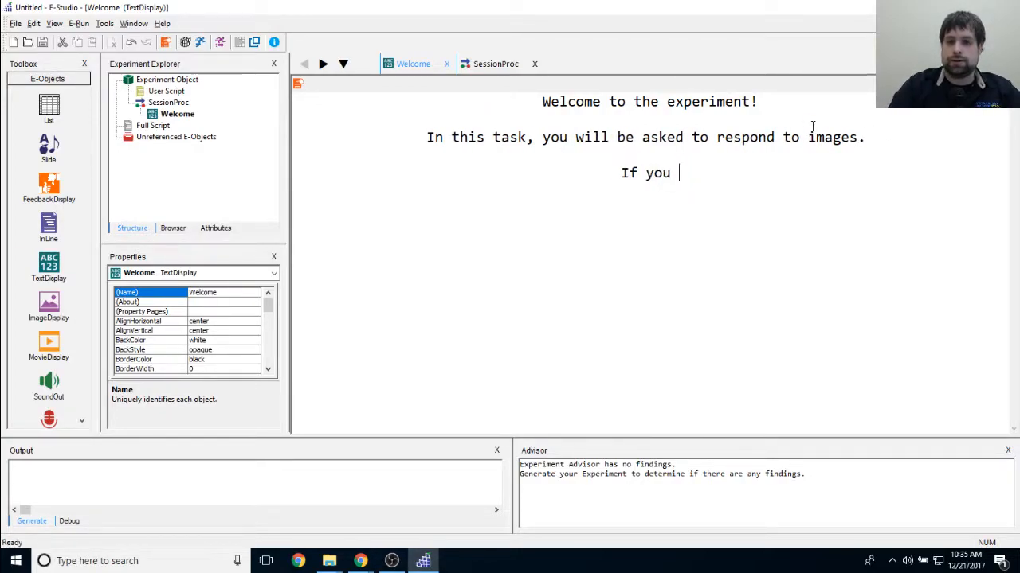
text(see a green image)
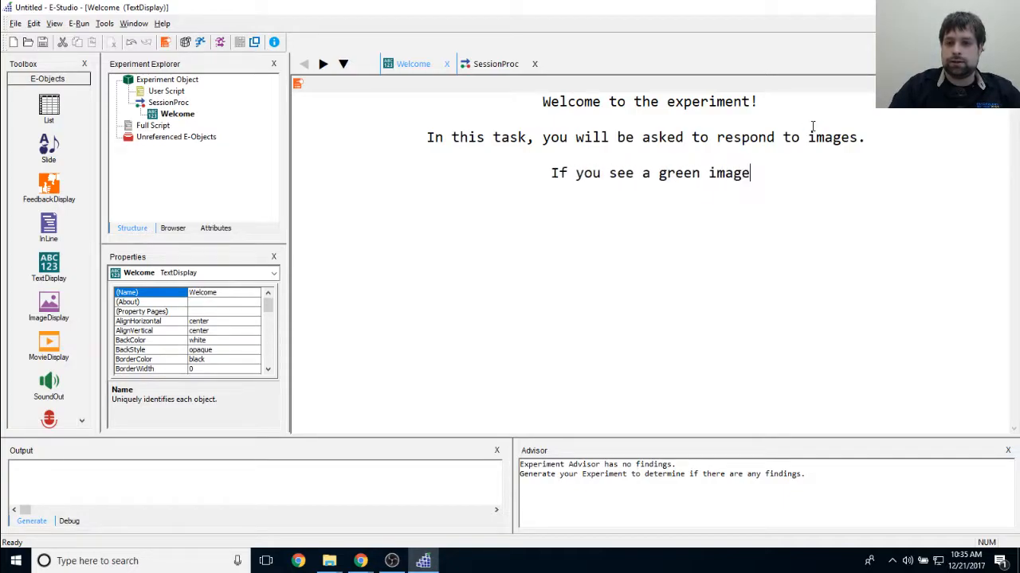
text(, press 1 on the keyboardk)
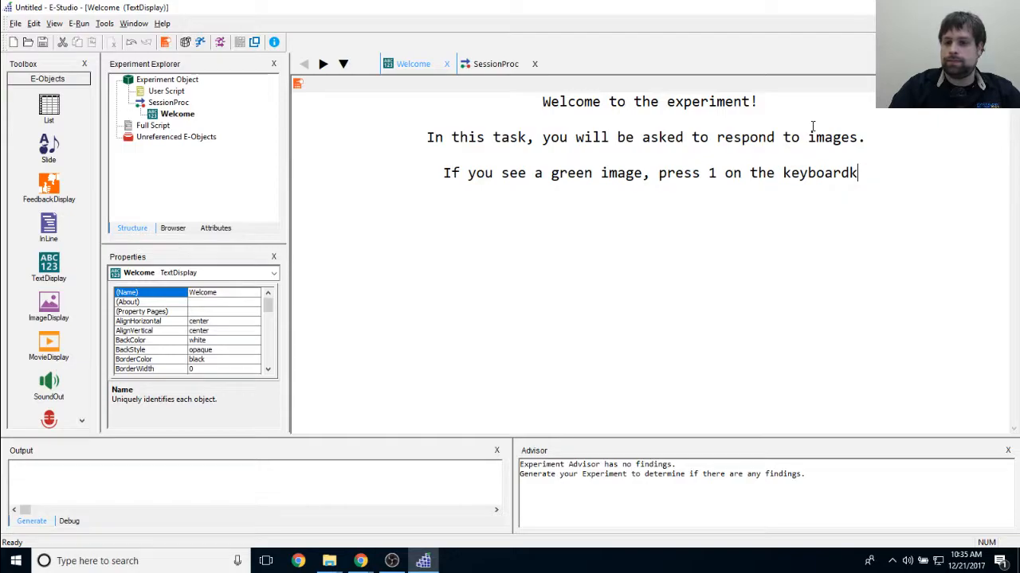
key(BackSpace)
text(.  )
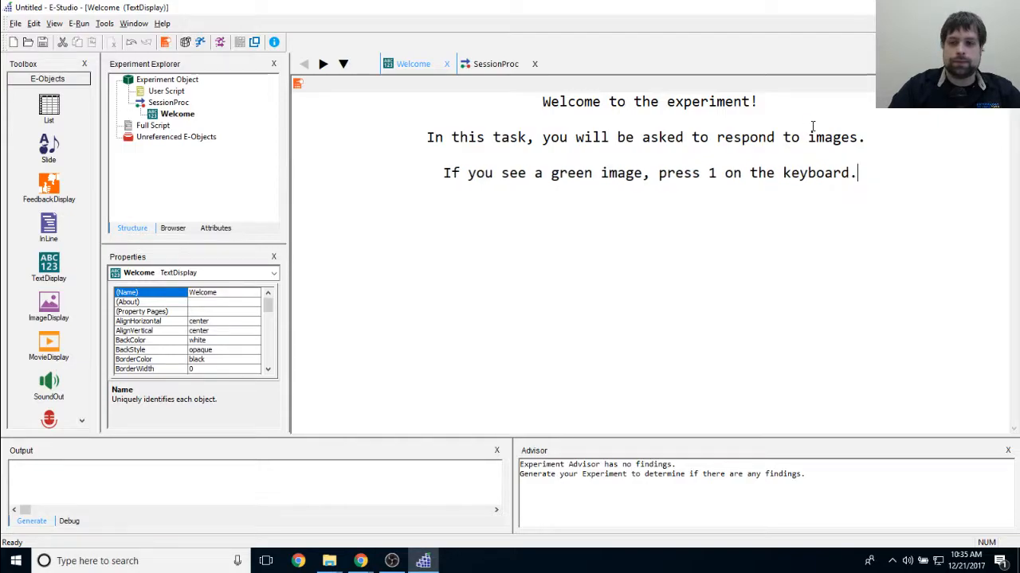
Add the instruction line "If you see a red image, press 2 on the keyboard." below the green-image instruction.
text(If you see a re)
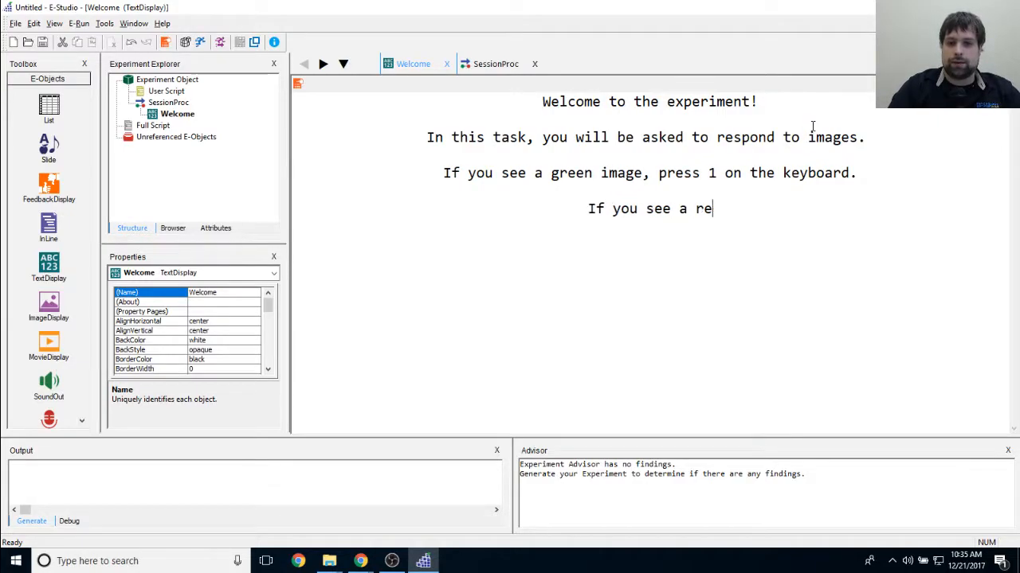
text(d image, pres)
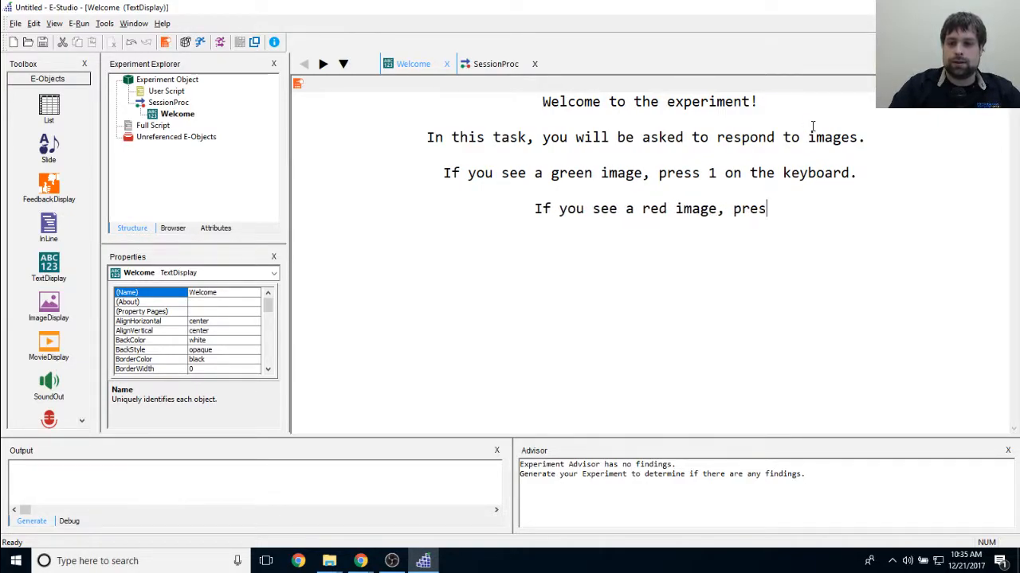
text(s 2 on the keyb)
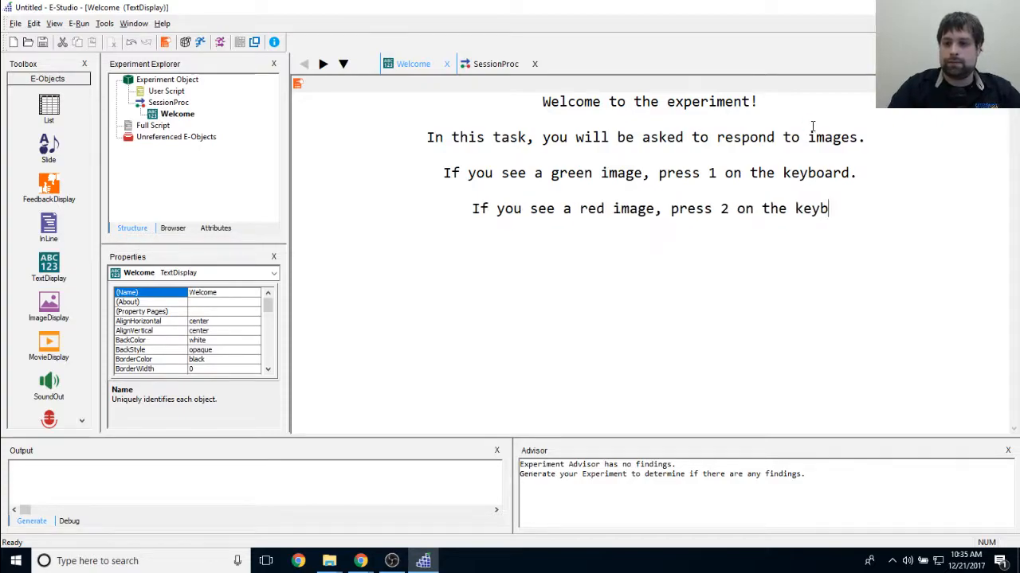
text(oard.)
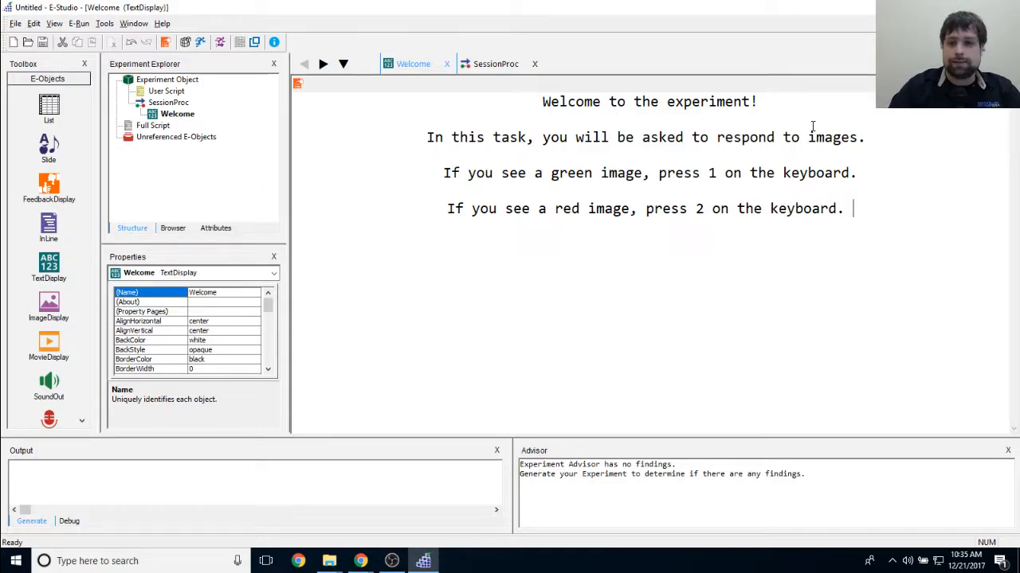
Add the line "You will also be hearing a tone along with the presentation of the images." below the red-image instruction.
text(You )
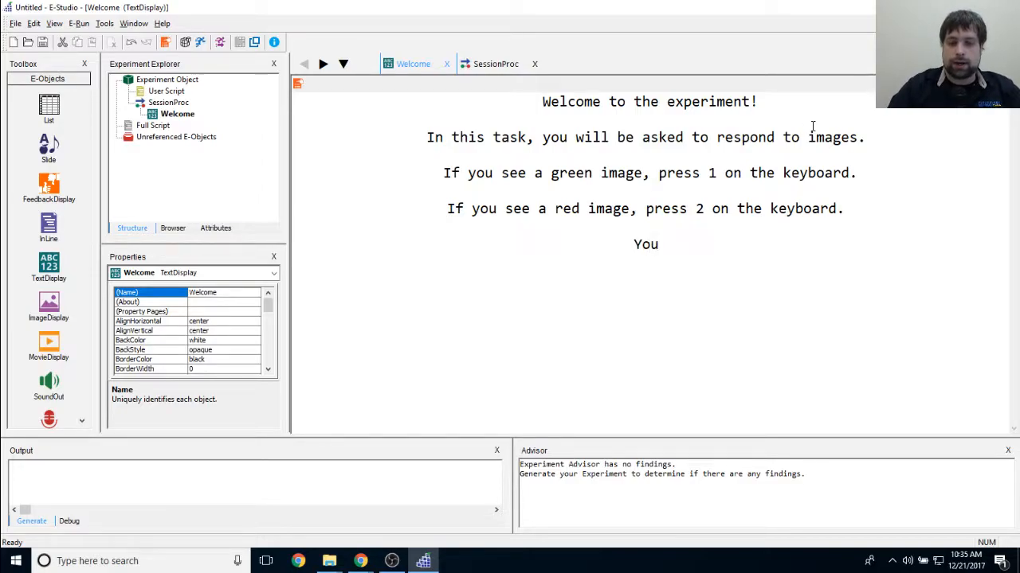
text(wil)
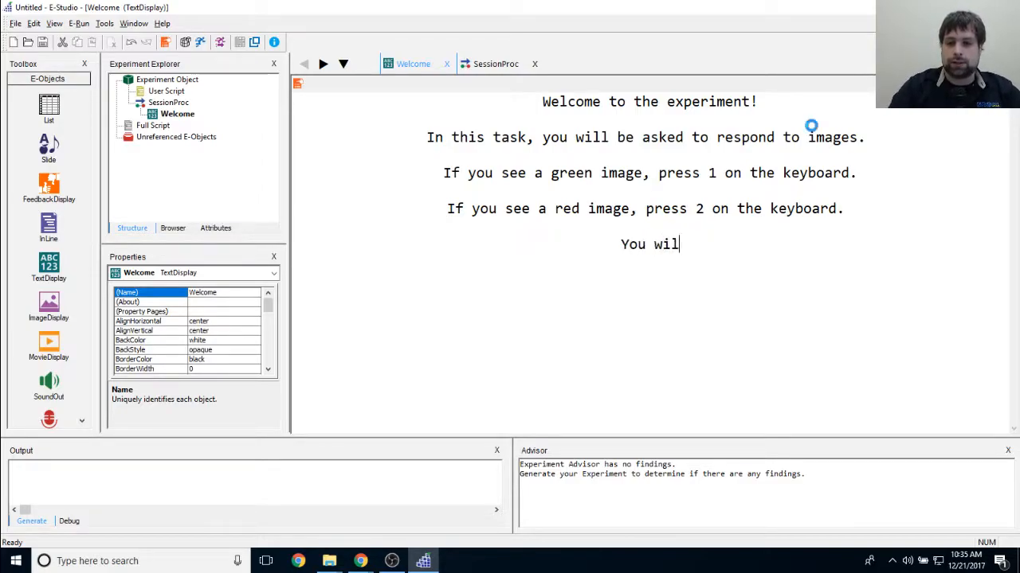
text(l also be he)
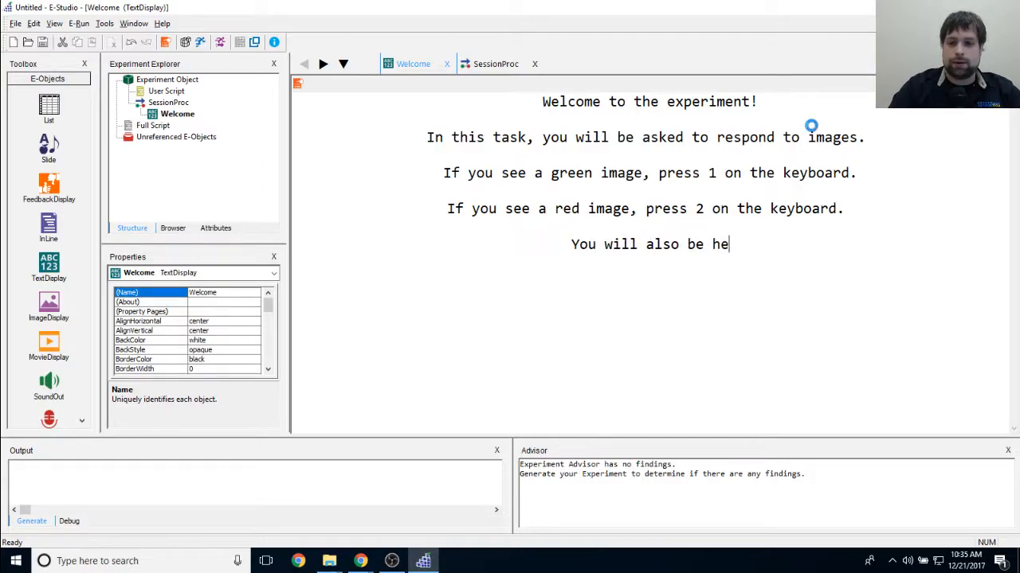
text(aring a tone )
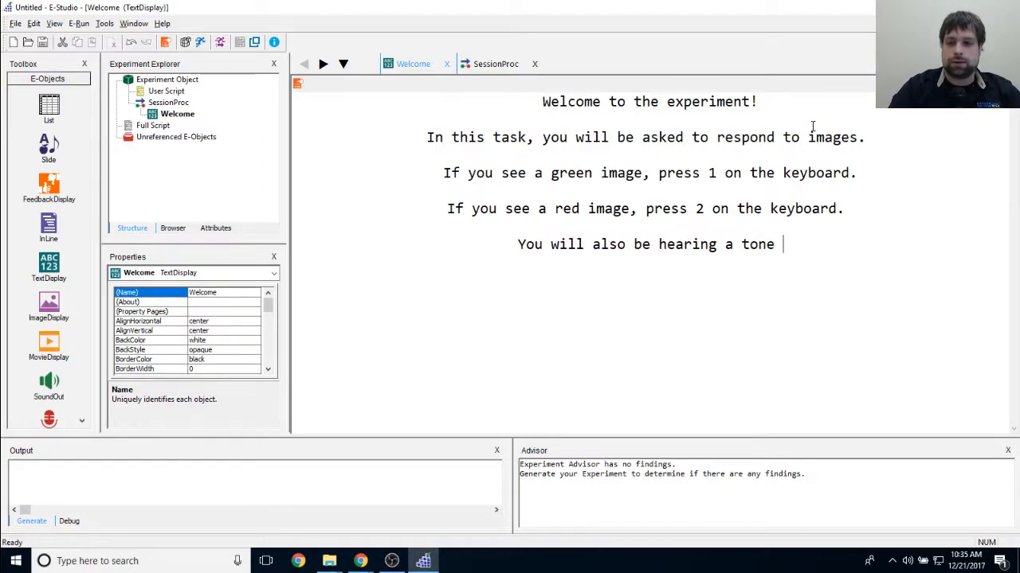
text(along with the )
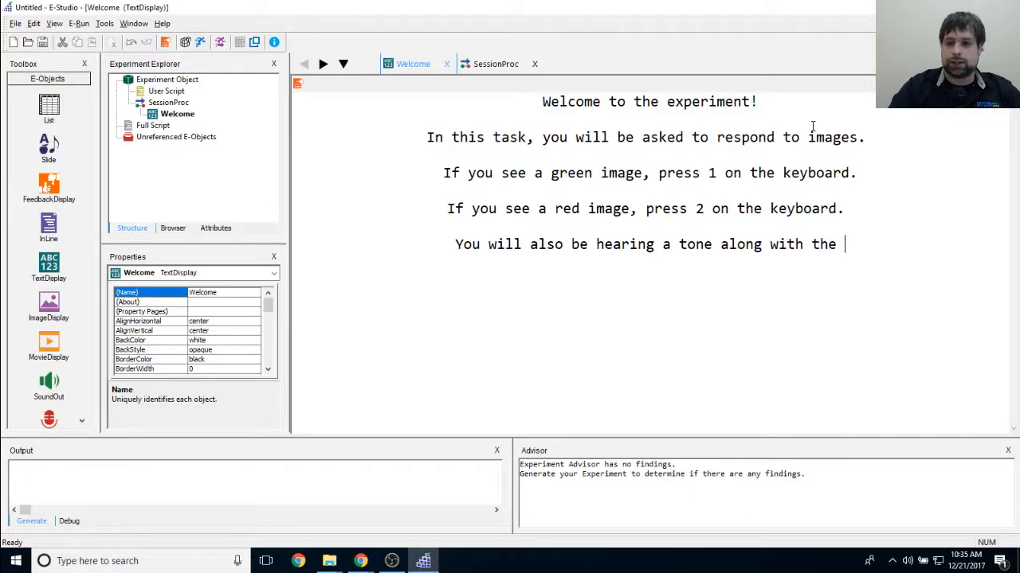
text(presentation of the images.)
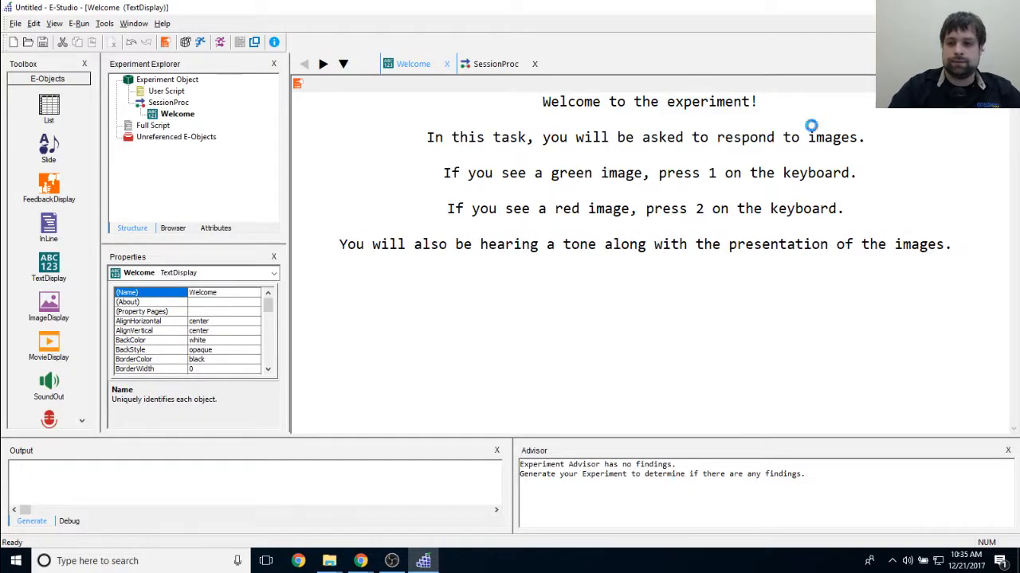
key(Return)
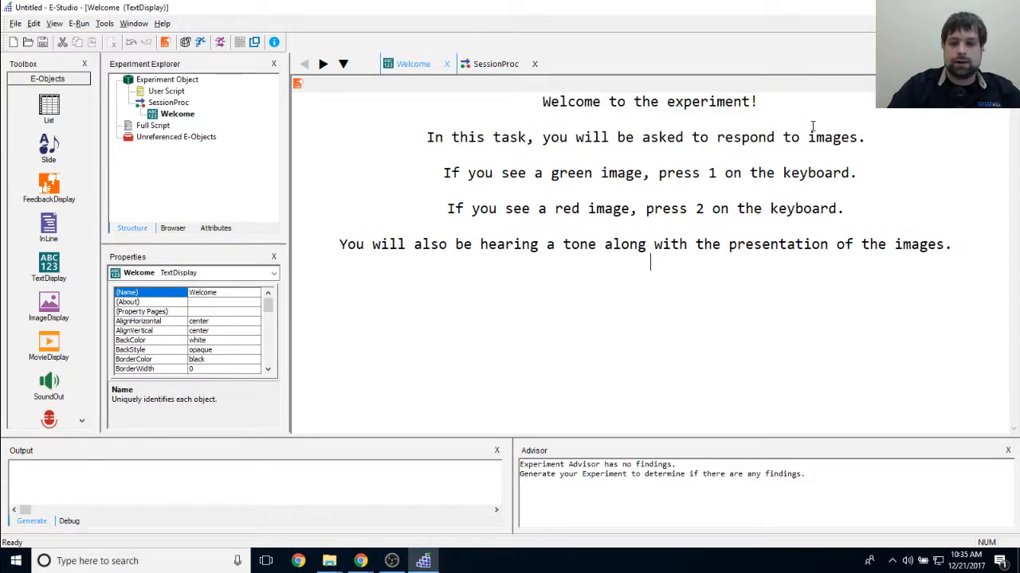
Add the line "A high pitched tone is most likely to be paried with a green images." to the Welcome text.
text(A high )
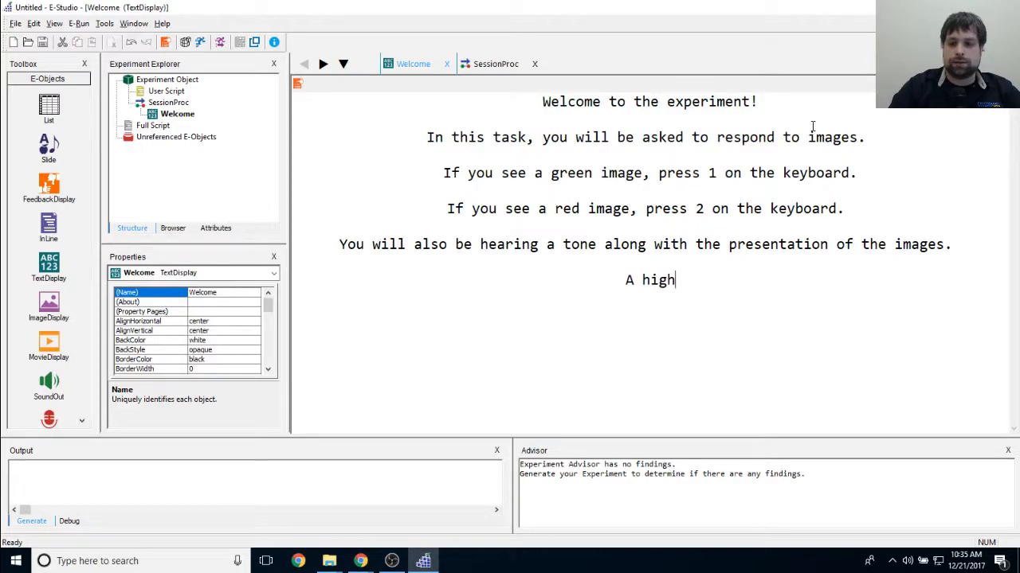
text(pitched toneis)
key(BackSpace)
text(is)
key(BackSpace)
key(BackSpace)
key(BackSpace)
text(is most likely to be paried with a )
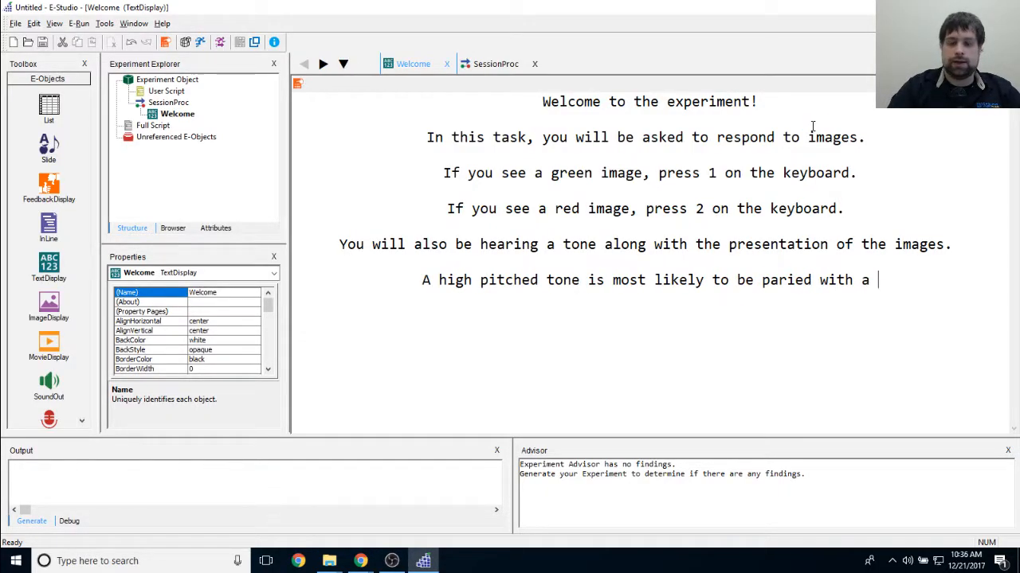
text(green im)
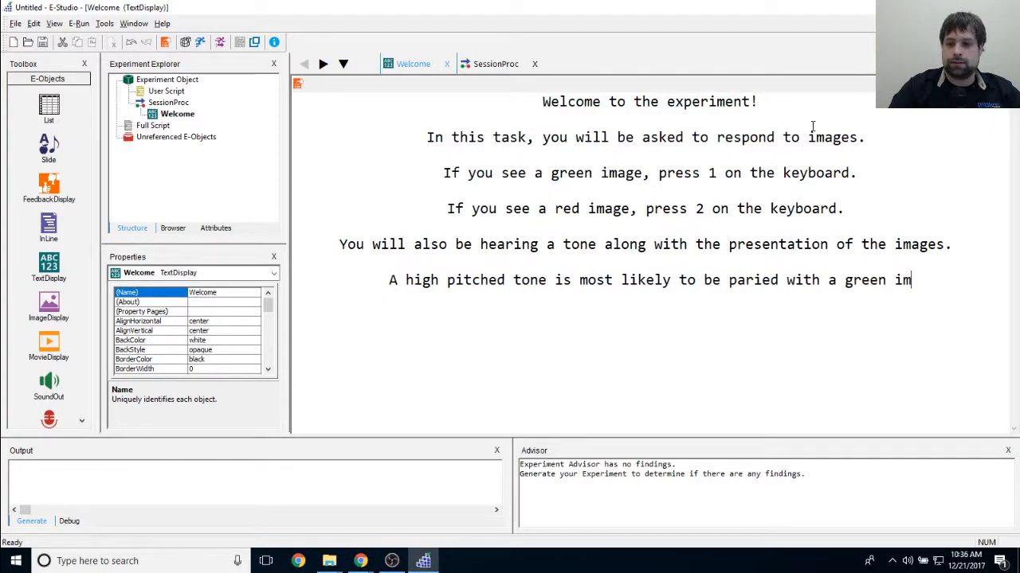
text(ages.A lowe piteched)
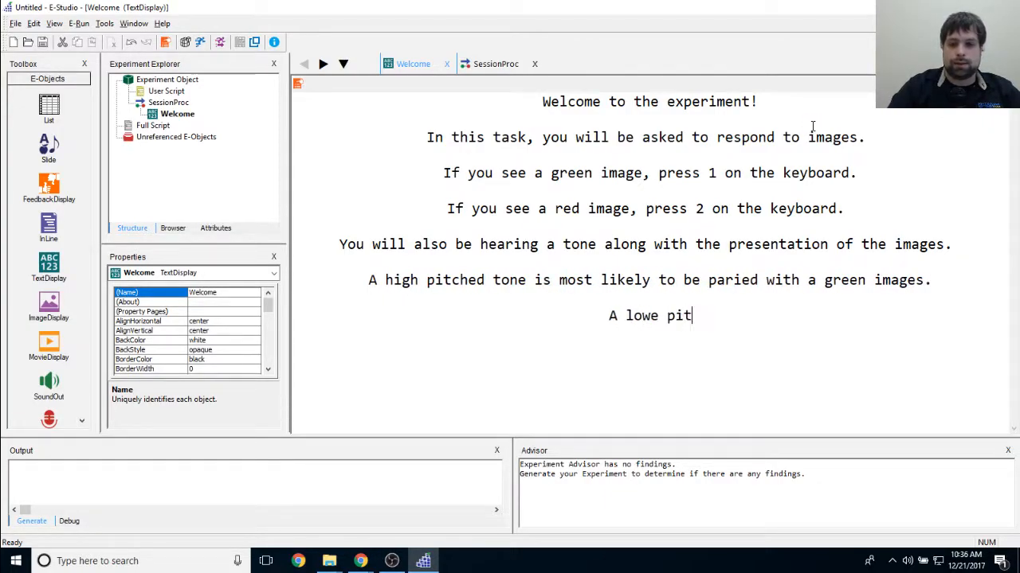
Add the line "A lowe pitched tone is most likely to be paried with a red image." and correct "images" to "image" in the line above.
key(BackSpace)
key(BackSpace)
key(BackSpace)
key(BackSpace)
key(BackSpace)
key(BackSpace)
text(ched tone is mon)
key(BackSpace)
text(st likely to be )
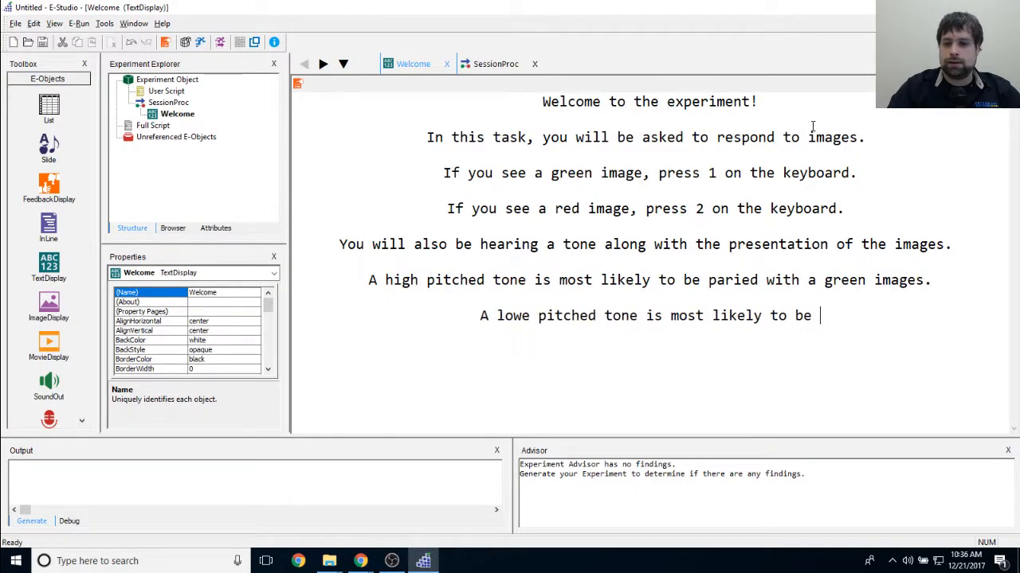
text(paried with a red )
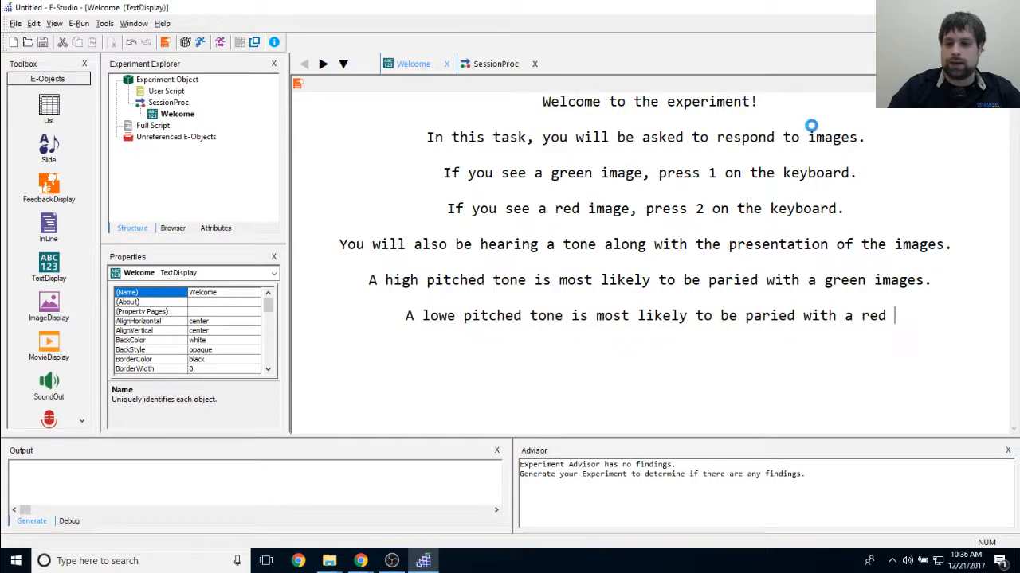
text(image.)
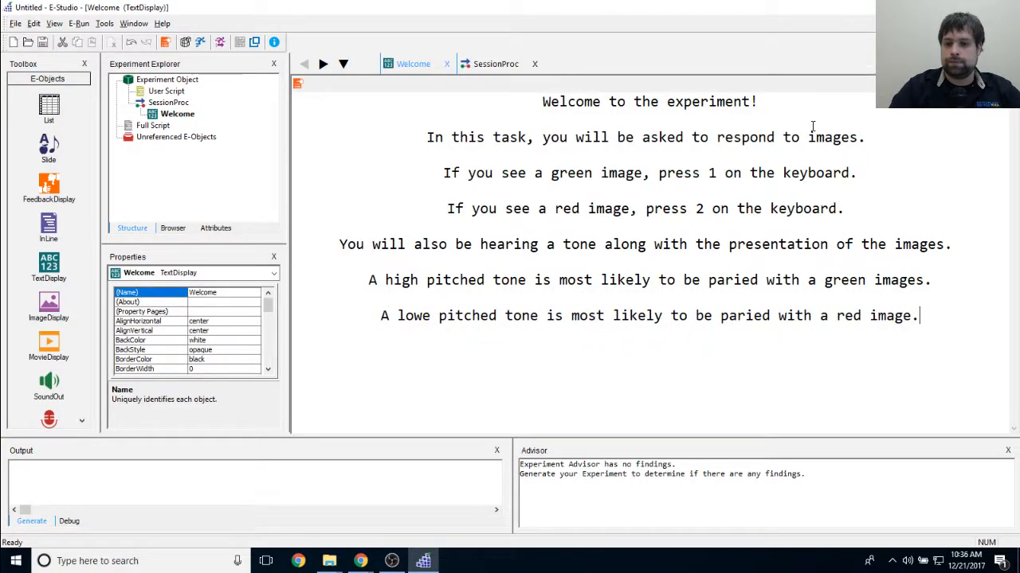
click(924, 279)
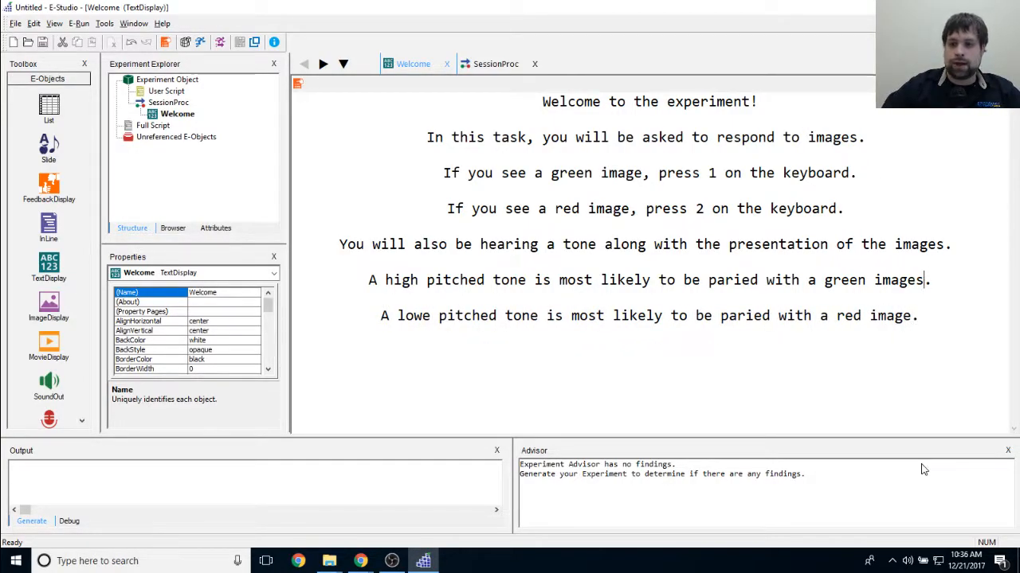
key(BackSpace)
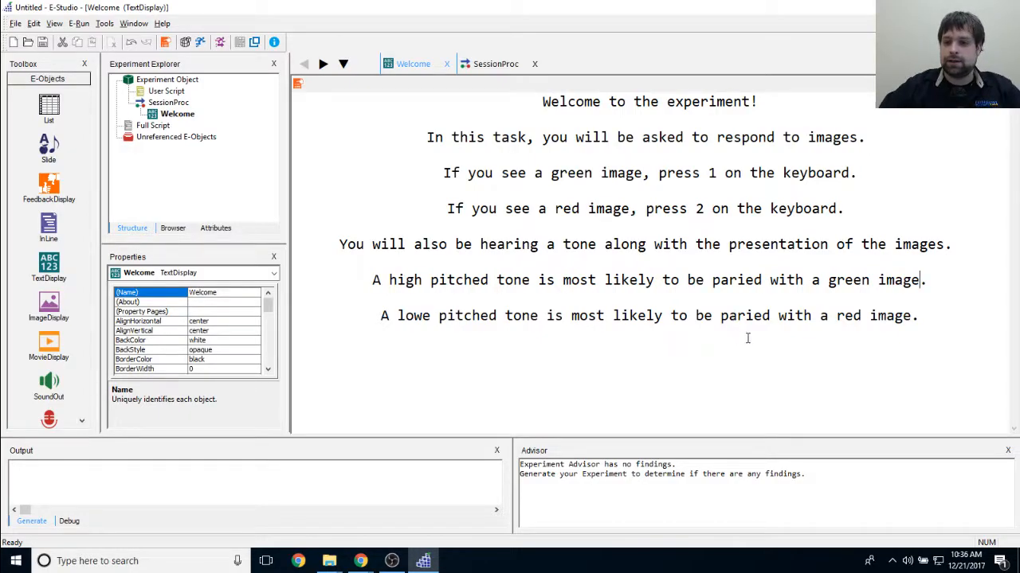
Add the closing line "Press SPACE to begin a short practice" at the end of the Welcome text.
click(952, 315)
key(Return)
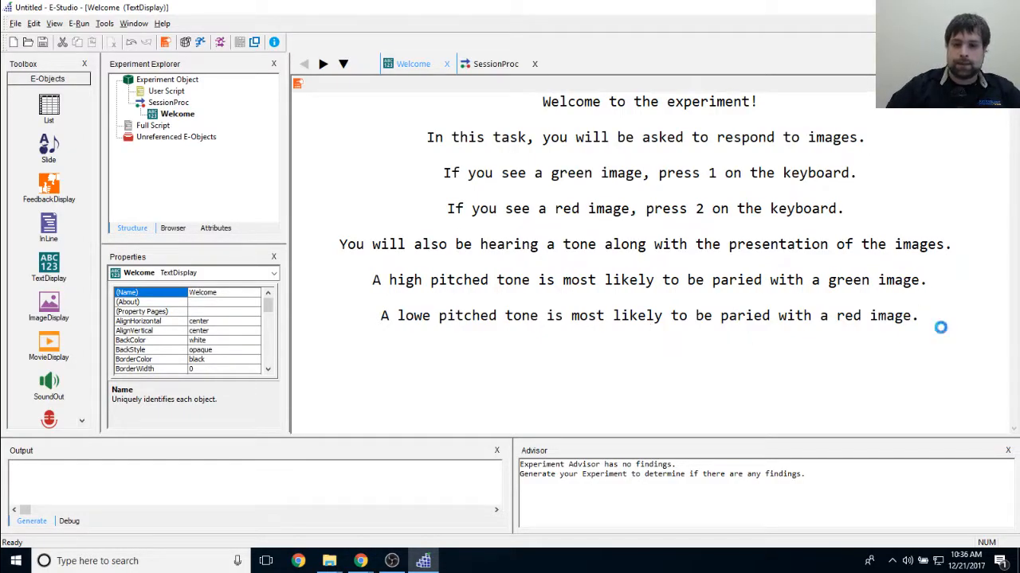
text(Press SPAC)
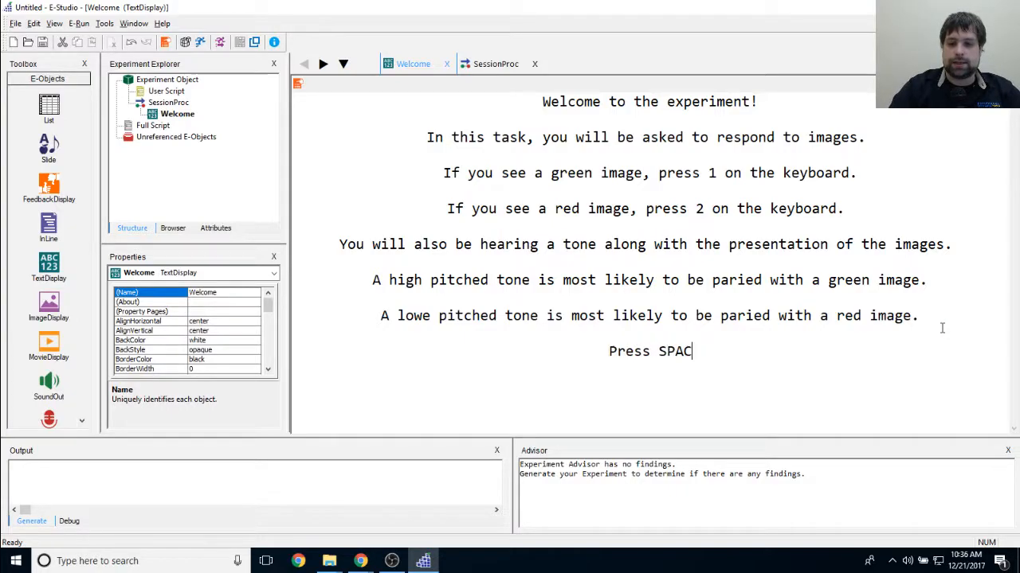
text(E to begin a short pract)
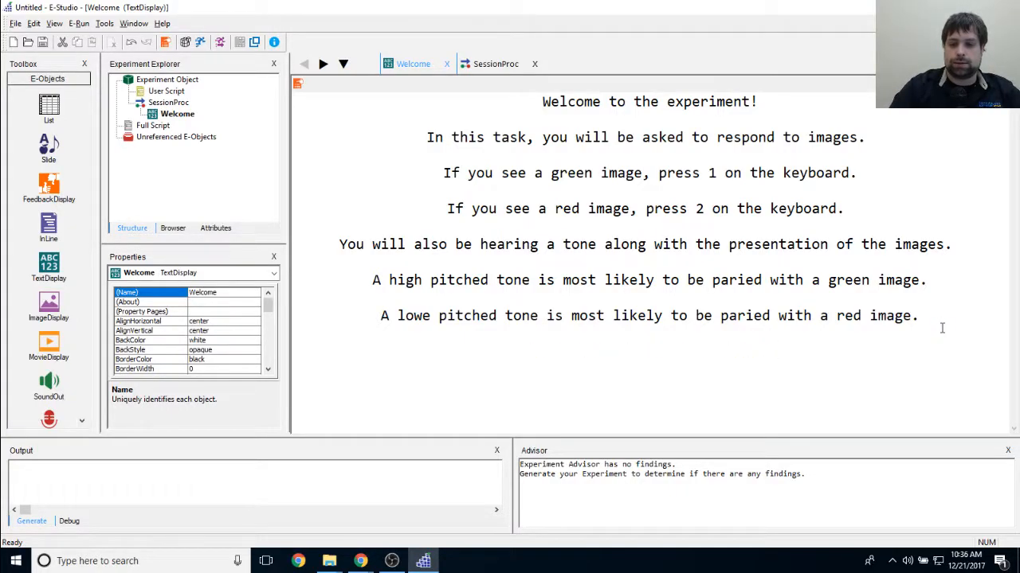
text(ice)
key(BackSpace)
key(BackSpace)
key(BackSpace)
key(BackSpace)
text(tice)
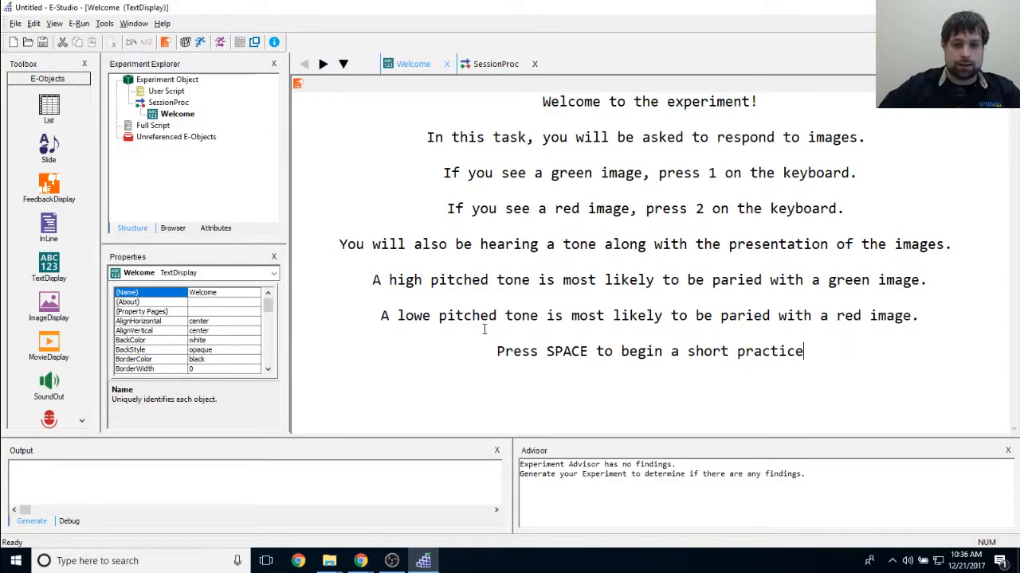
Correct "lowe" to "low" in the instruction line about the tone paired with a red image.
click(428, 315)
key(BackSpace)
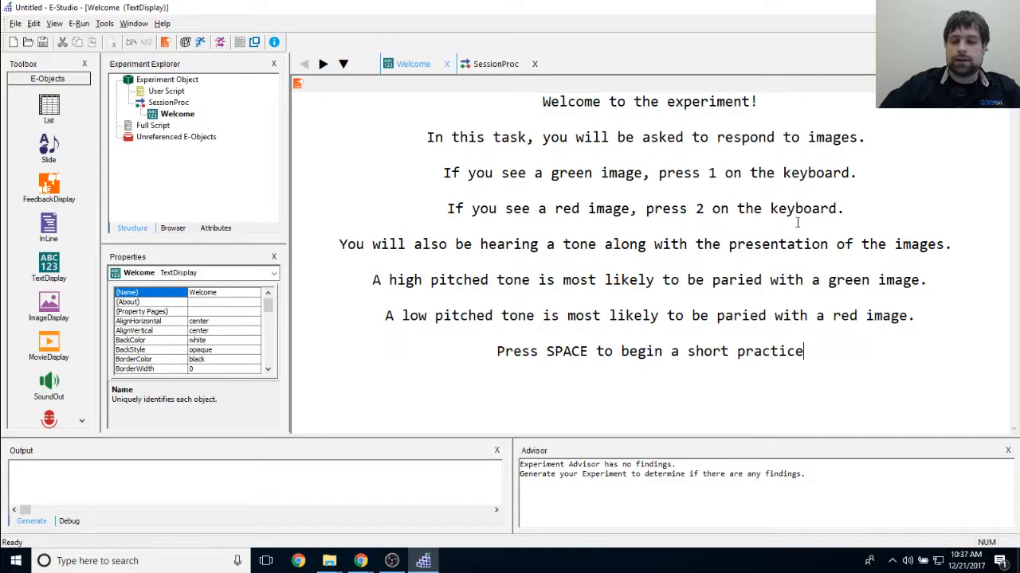
drag(476, 355, 800, 351)
click(829, 353)
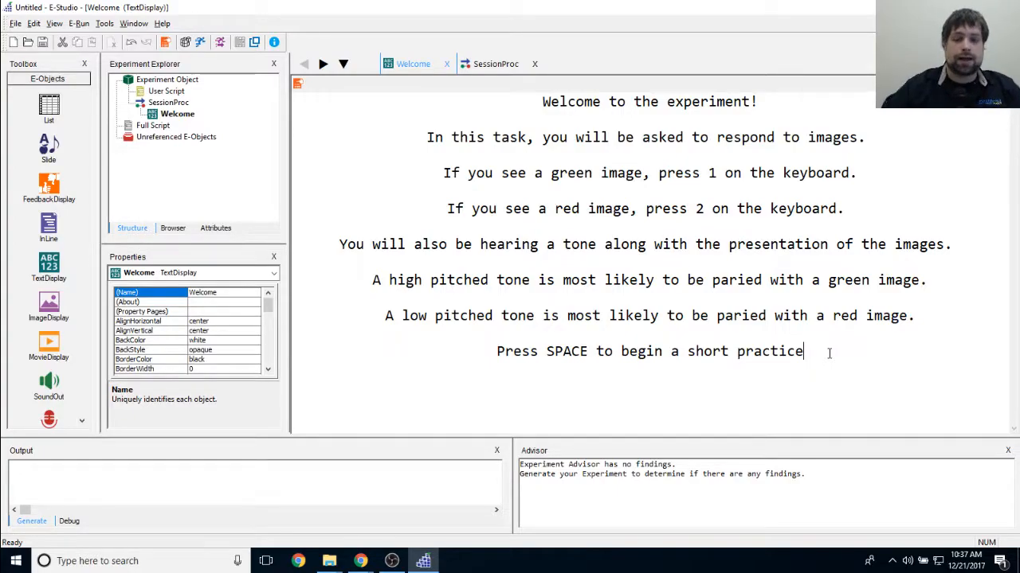
In the Welcome display's duration and input properties, set Duration to (infinite) and Data Logging to Standard.
click(298, 83)
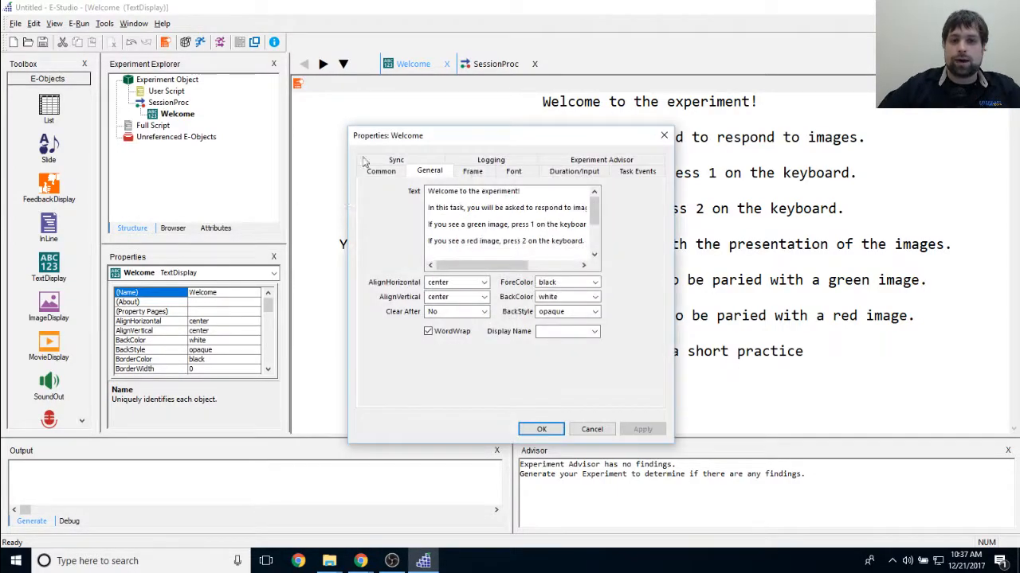
click(569, 172)
drag(547, 142, 791, 133)
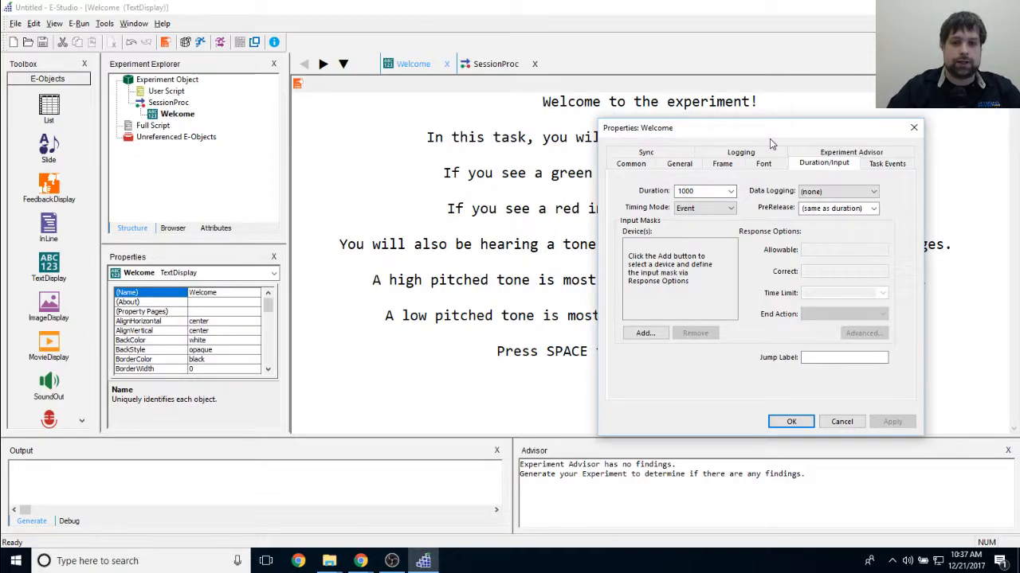
drag(769, 143, 667, 112)
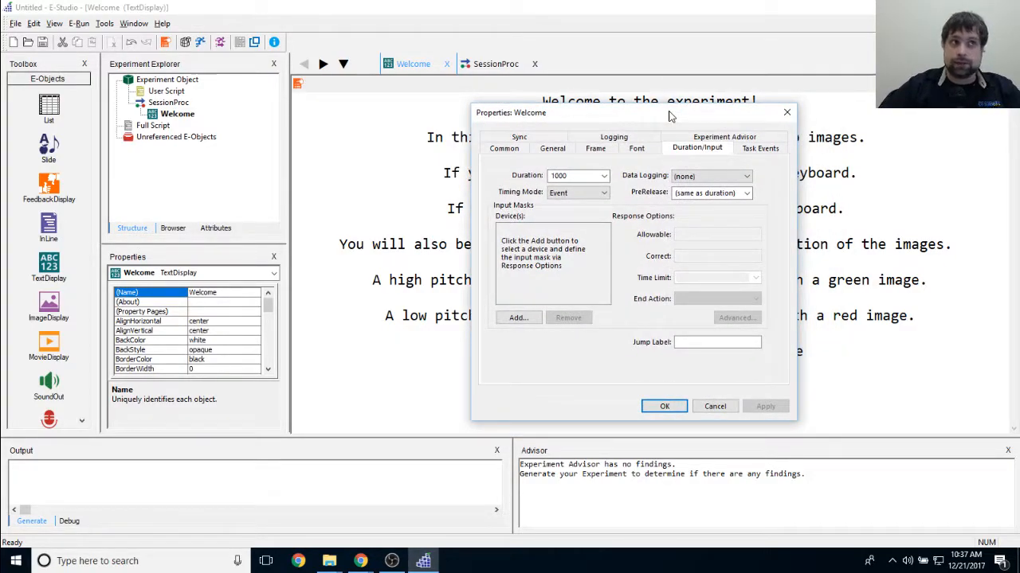
click(578, 176)
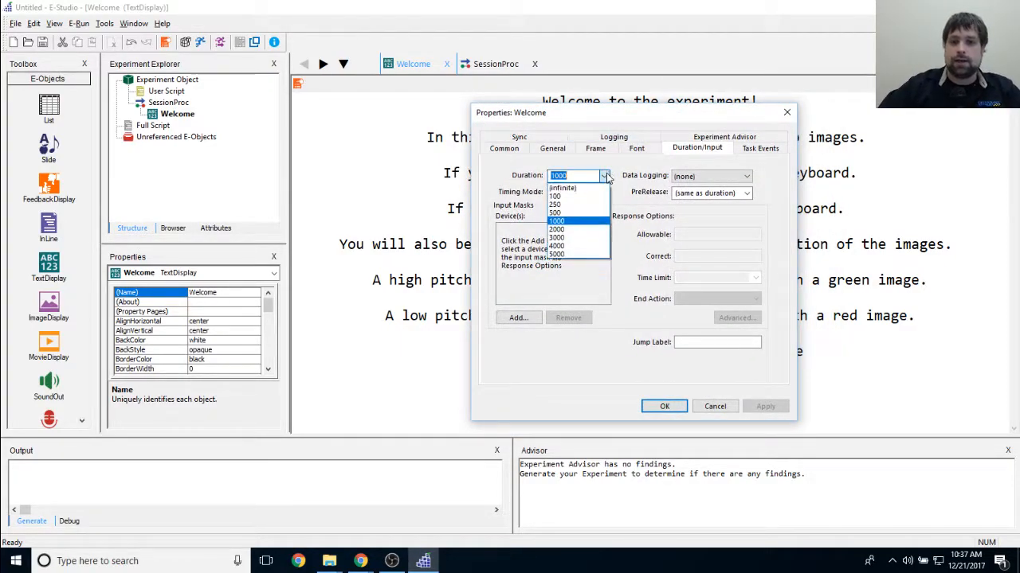
click(567, 188)
click(737, 177)
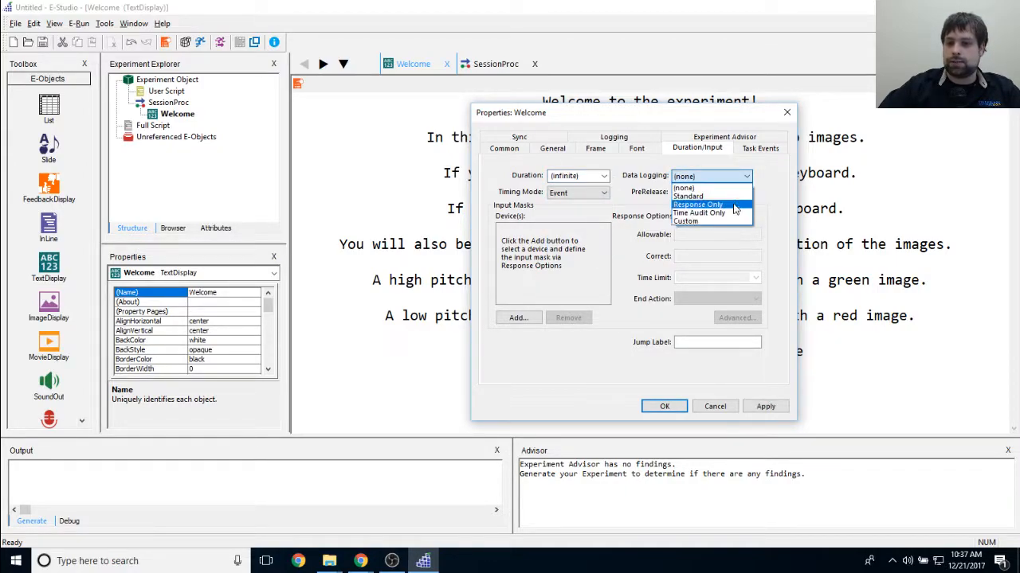
click(701, 196)
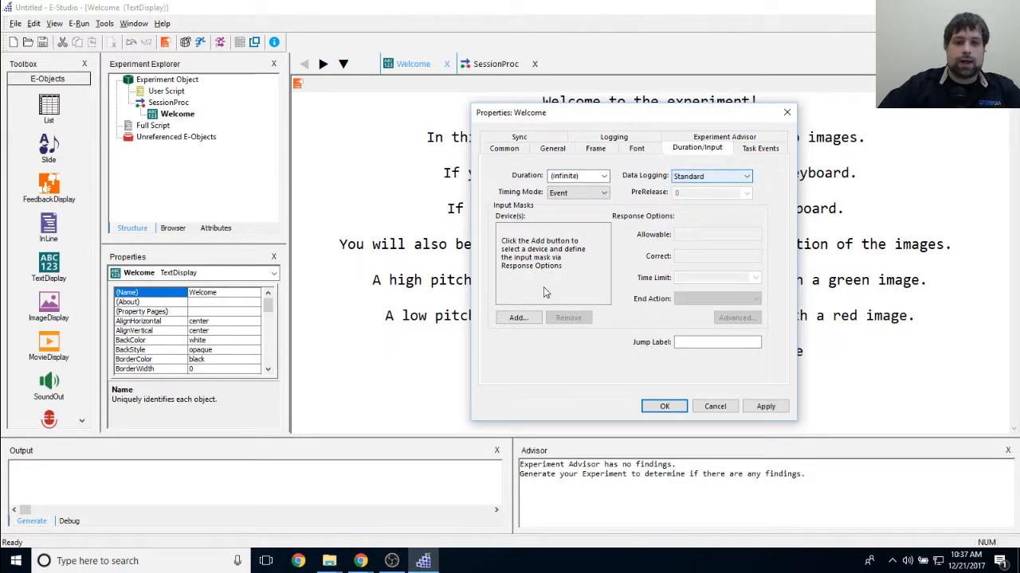
Add the Keyboard as an input device for the Welcome display with {SPACE} as the allowable response, and apply the settings.
click(519, 318)
double_click(564, 225)
click(691, 233)
click(691, 233)
text({SPACE)
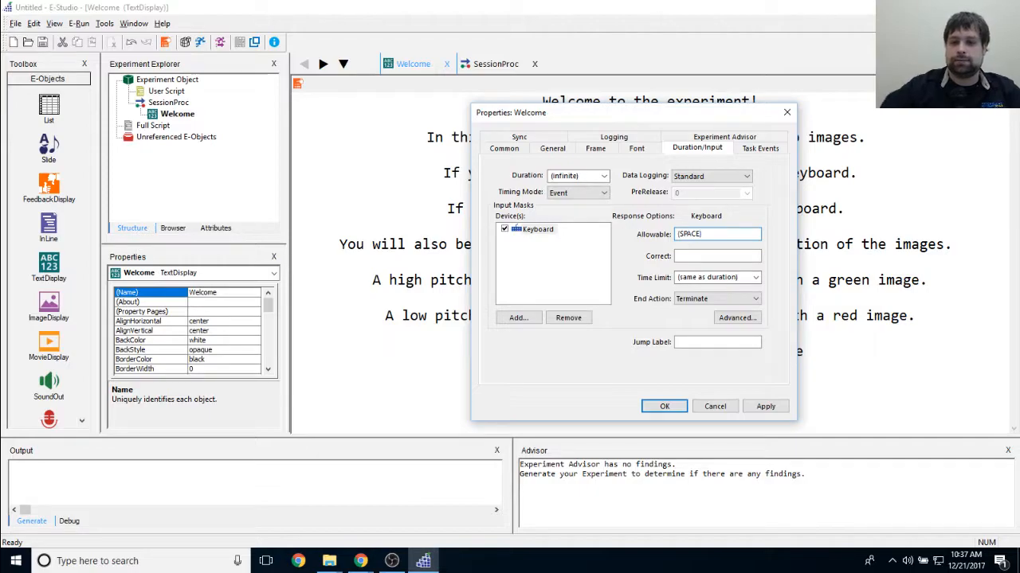
click(765, 406)
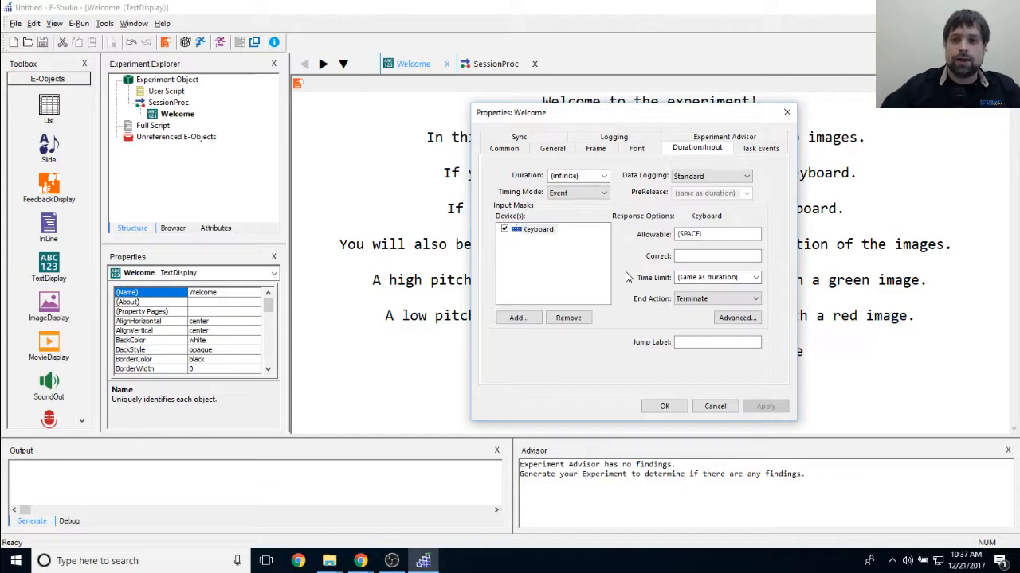
Examine the Welcome display's logged properties, including the dependent measures ACC, CRESP, RESP and RTTime.
click(616, 138)
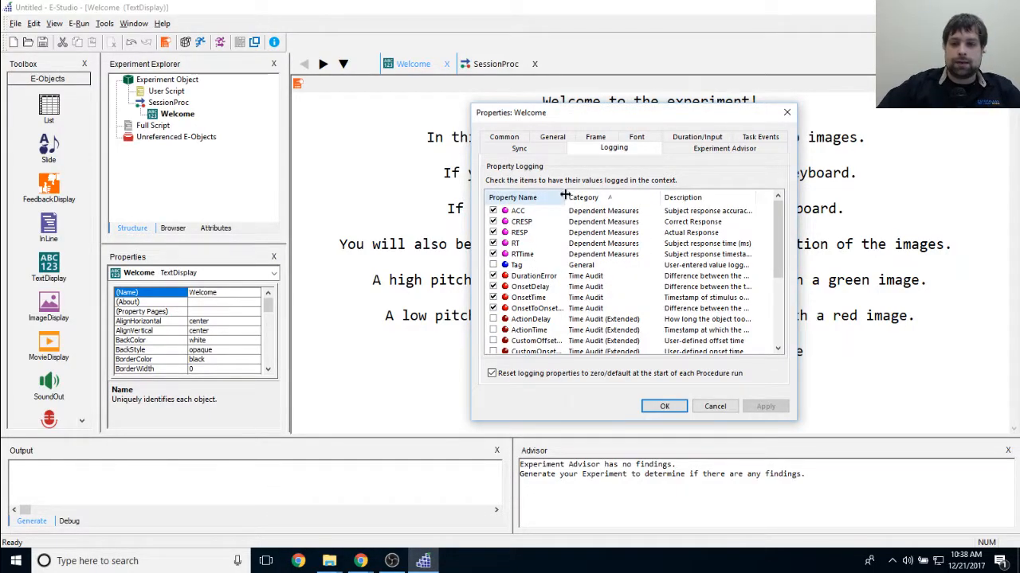
drag(564, 195, 604, 197)
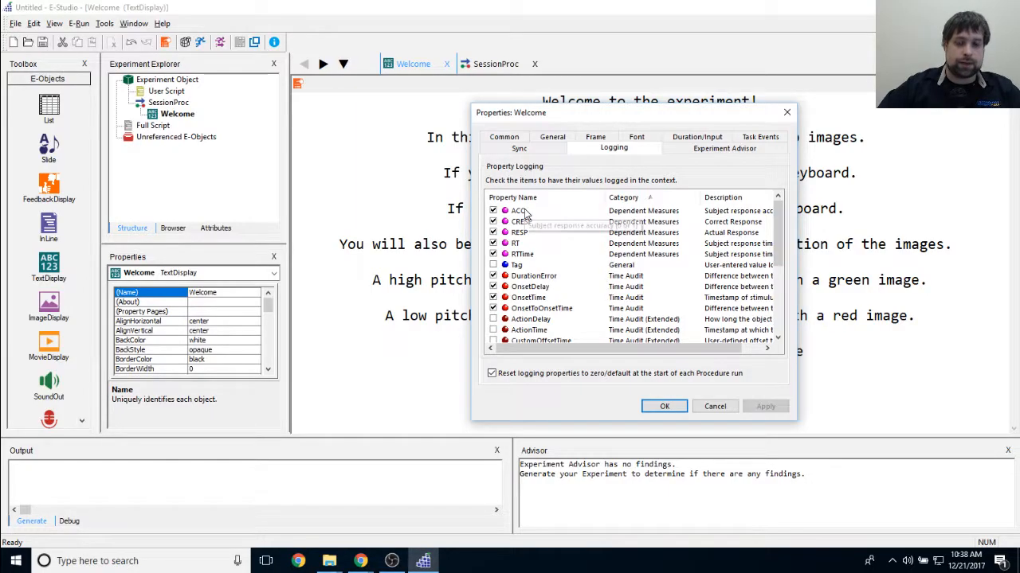
drag(654, 112, 607, 115)
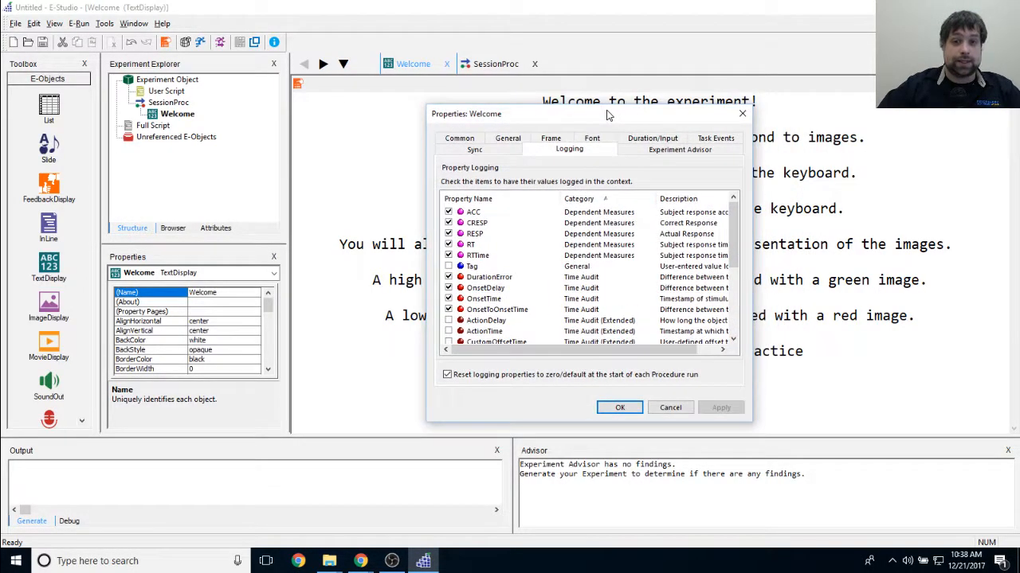
click(483, 217)
click(510, 224)
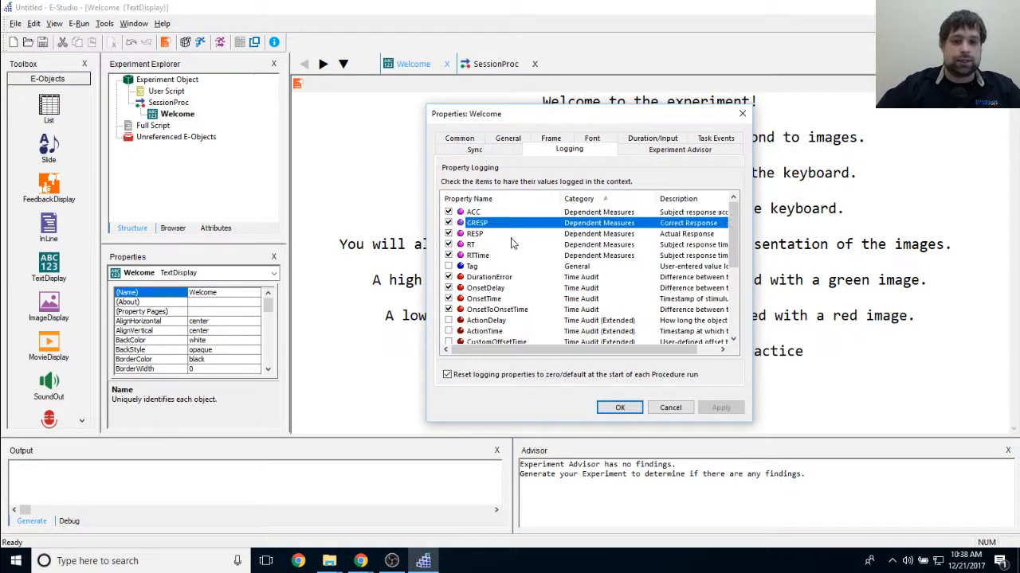
click(512, 238)
click(516, 256)
click(532, 223)
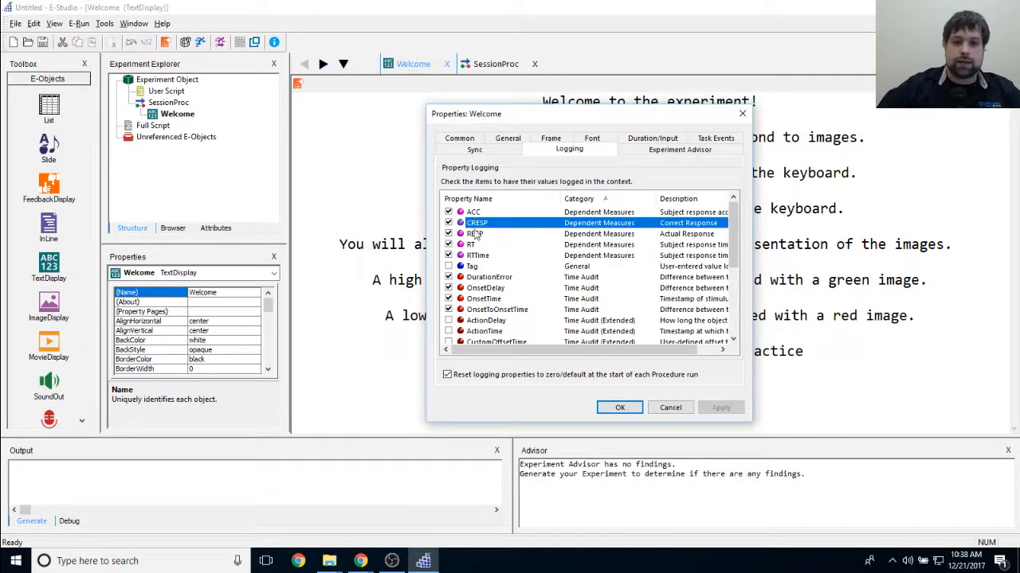
Review the Welcome display's RT logging entry and its duration and input settings, and close its properties.
click(496, 244)
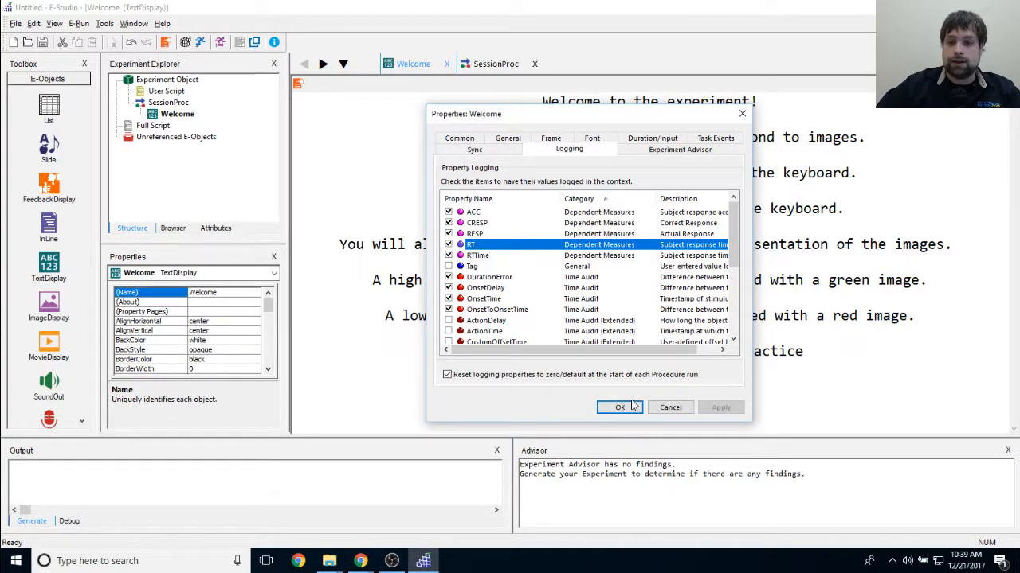
click(633, 139)
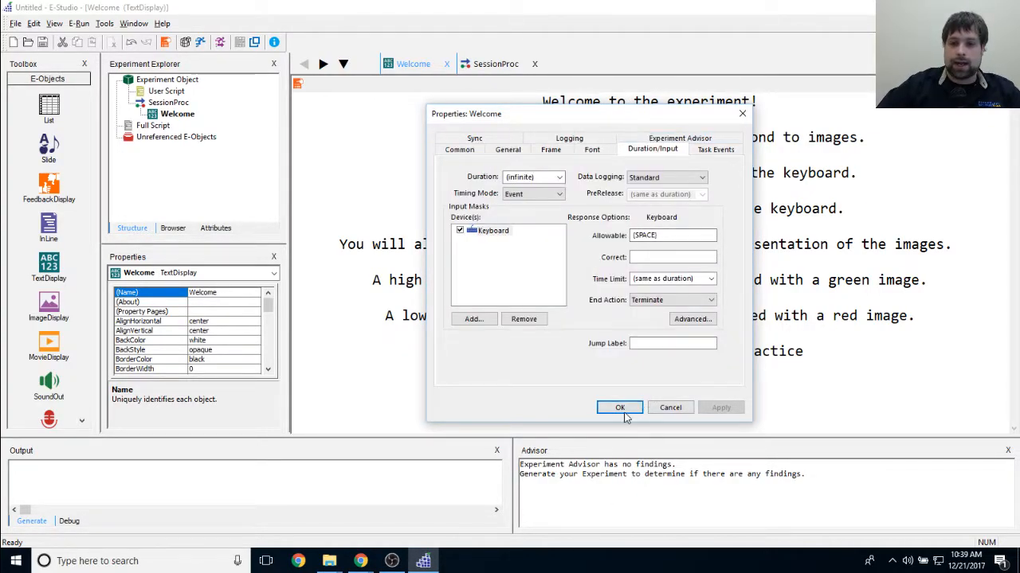
click(621, 408)
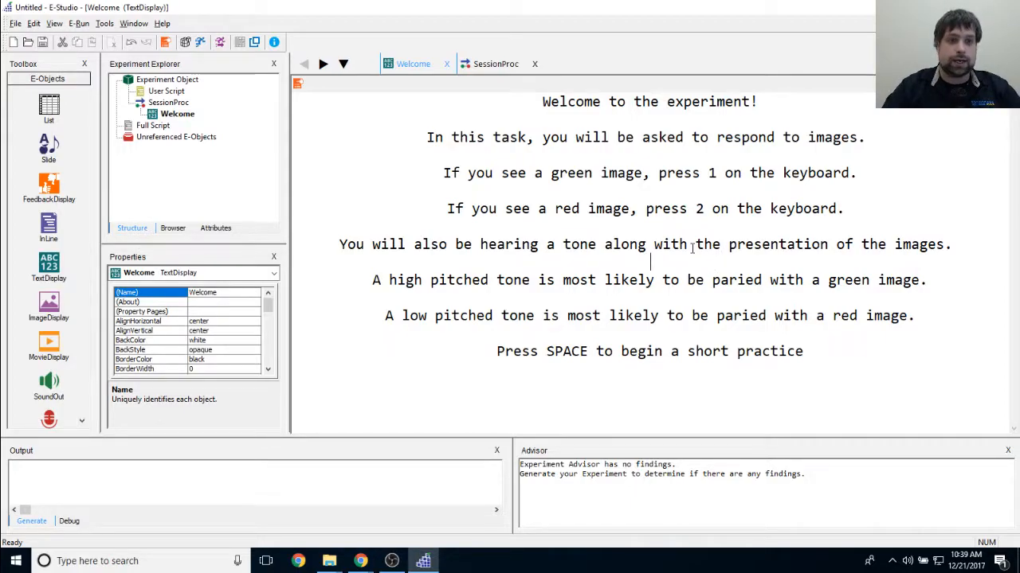
Add a List object after the Welcome display in SessionProc and rename it BlockList.
double_click(168, 103)
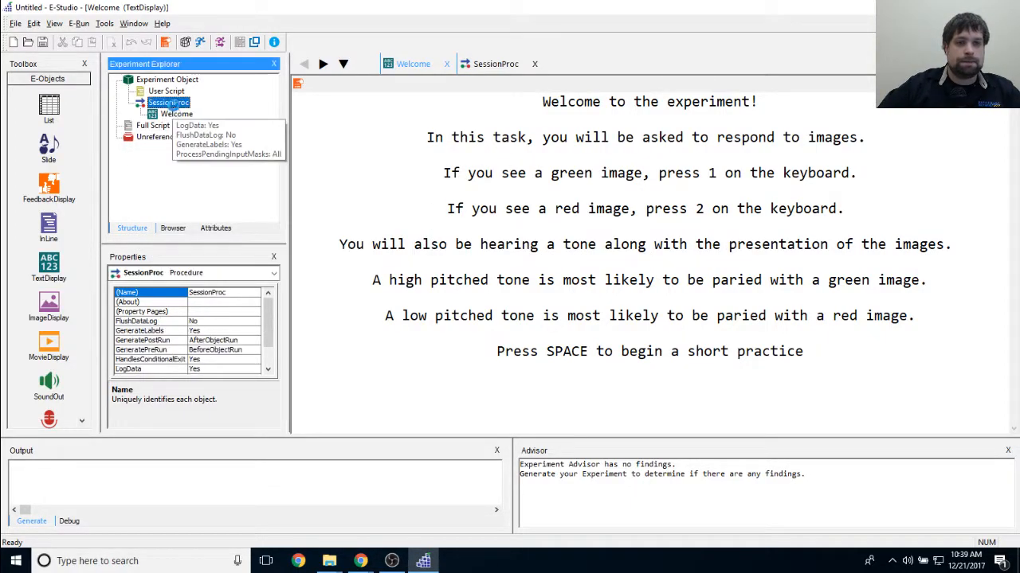
click(580, 243)
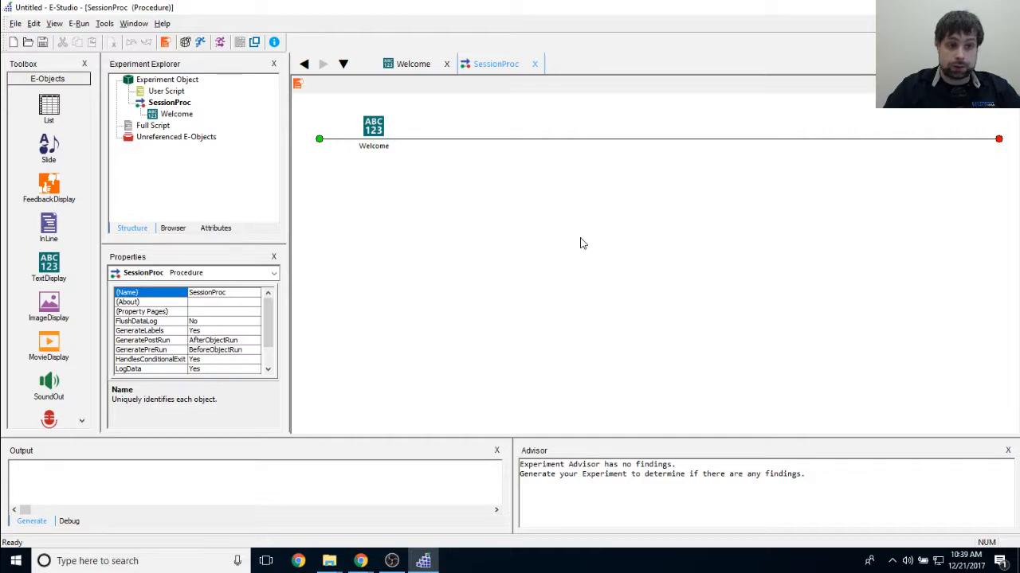
drag(49, 103, 607, 235)
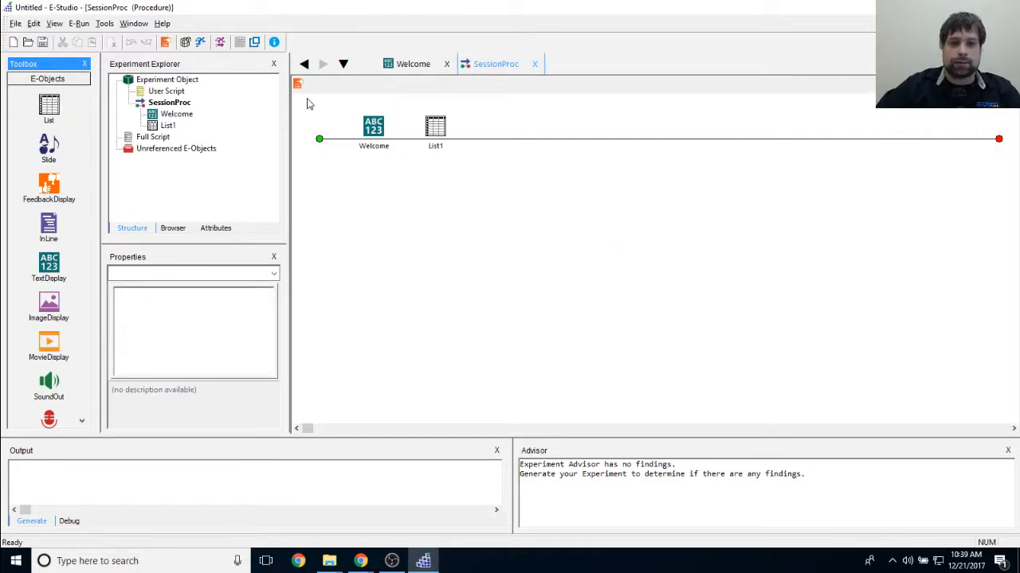
right_click(430, 136)
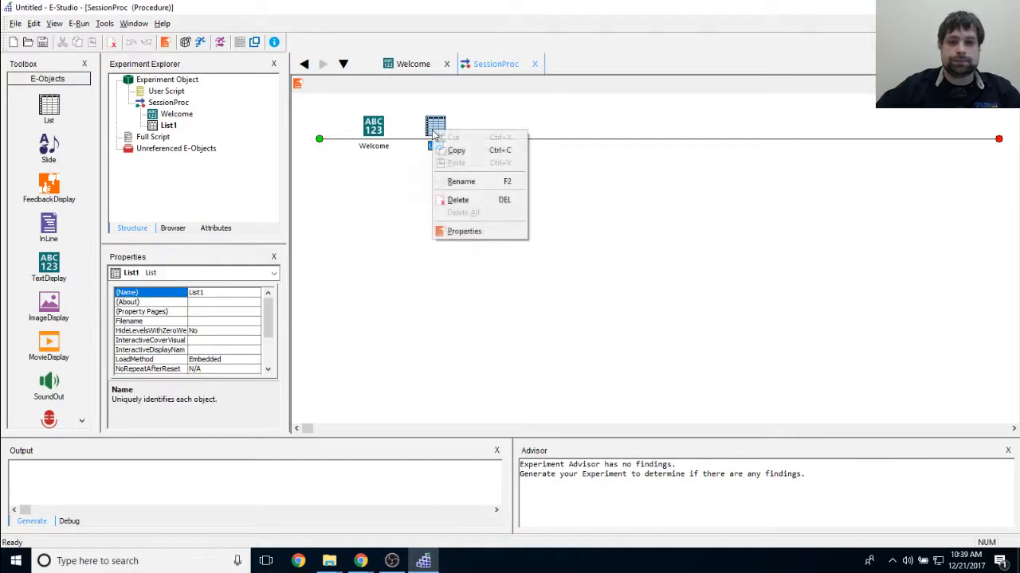
click(467, 179)
text(B)
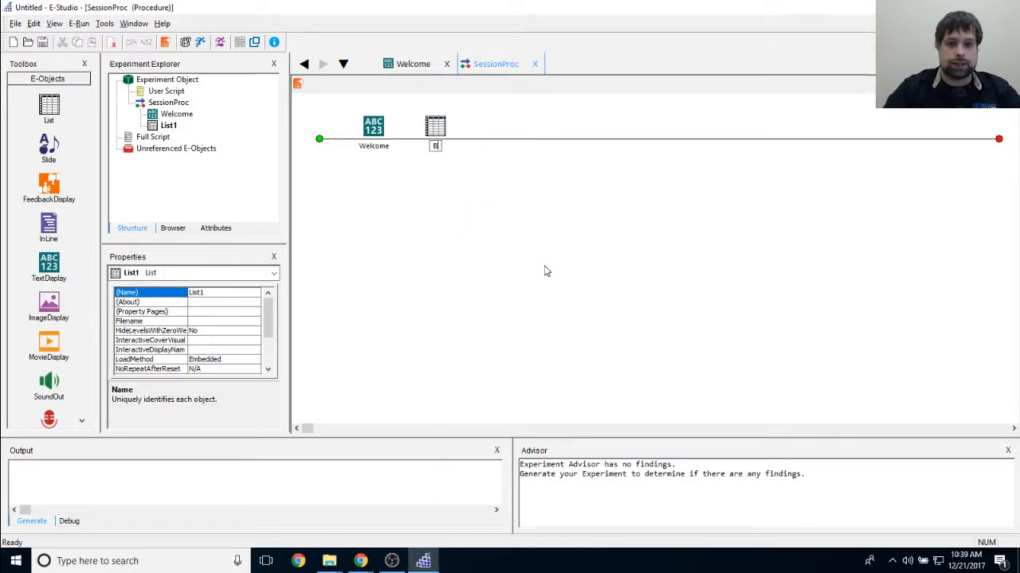
text(lockList)
key(Return)
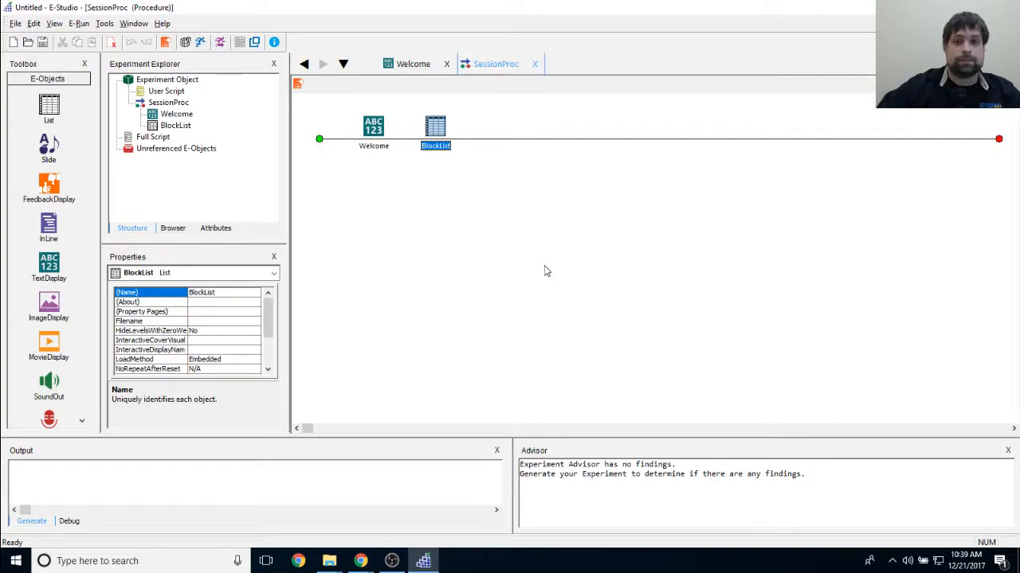
Assign a new procedure named BlockProc to the first level of BlockList and make it the default for new levels.
double_click(431, 130)
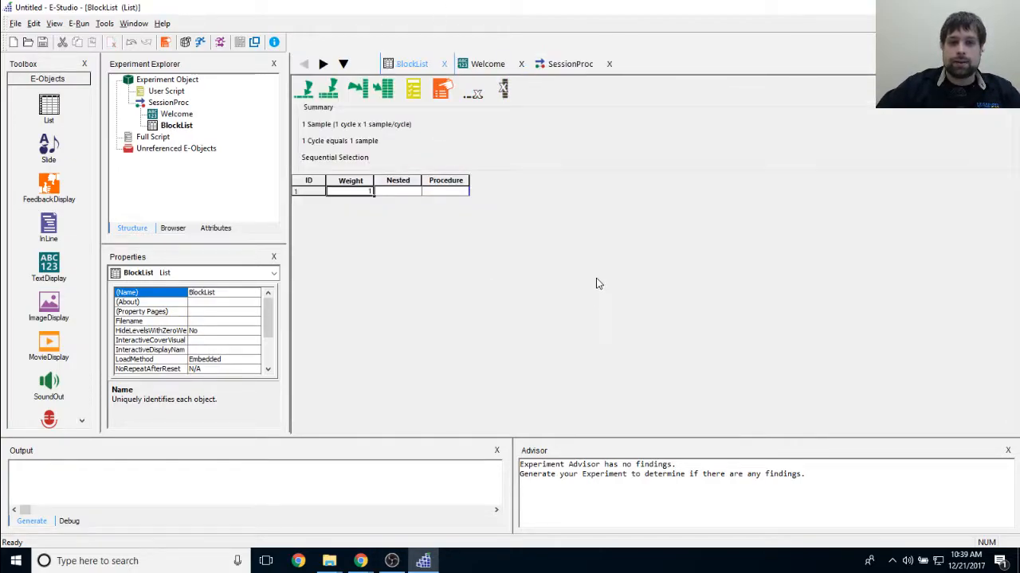
click(445, 192)
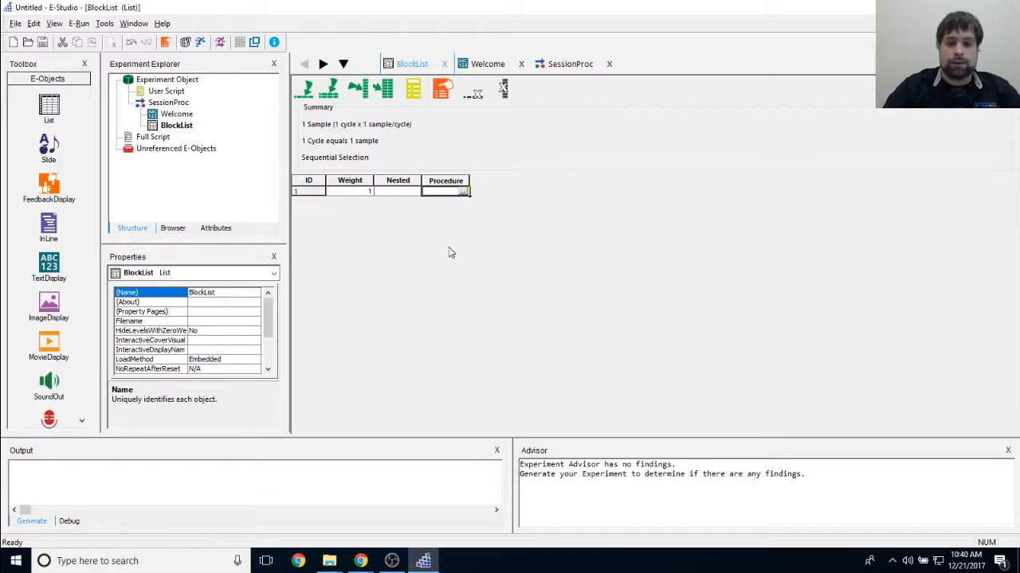
text(BlockProc)
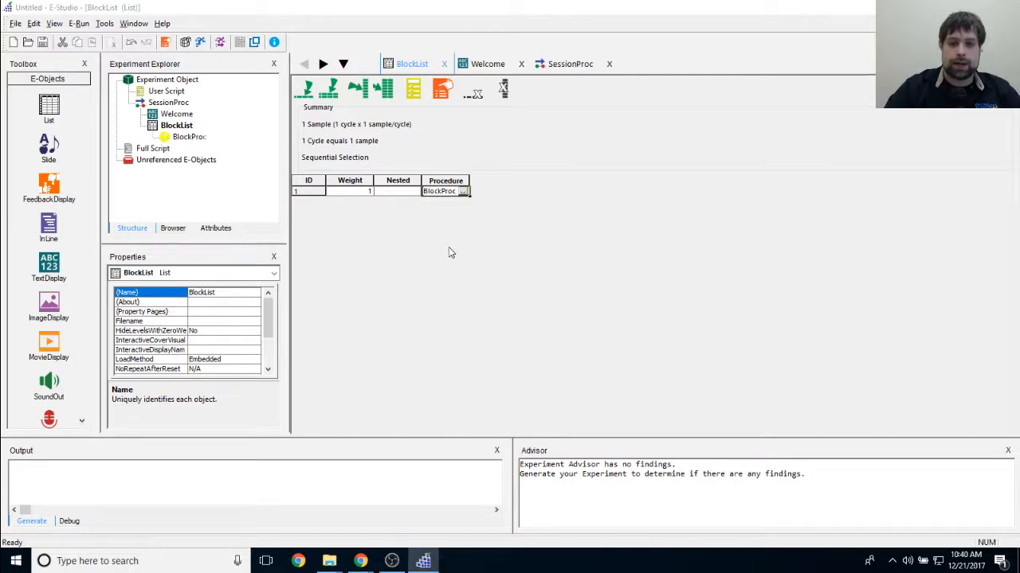
key(Return)
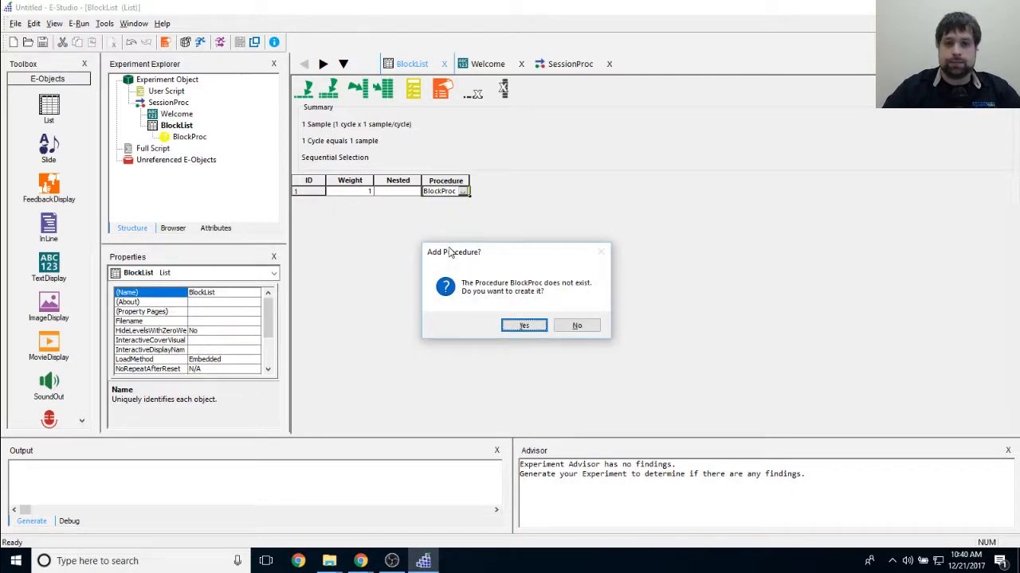
drag(526, 247, 583, 137)
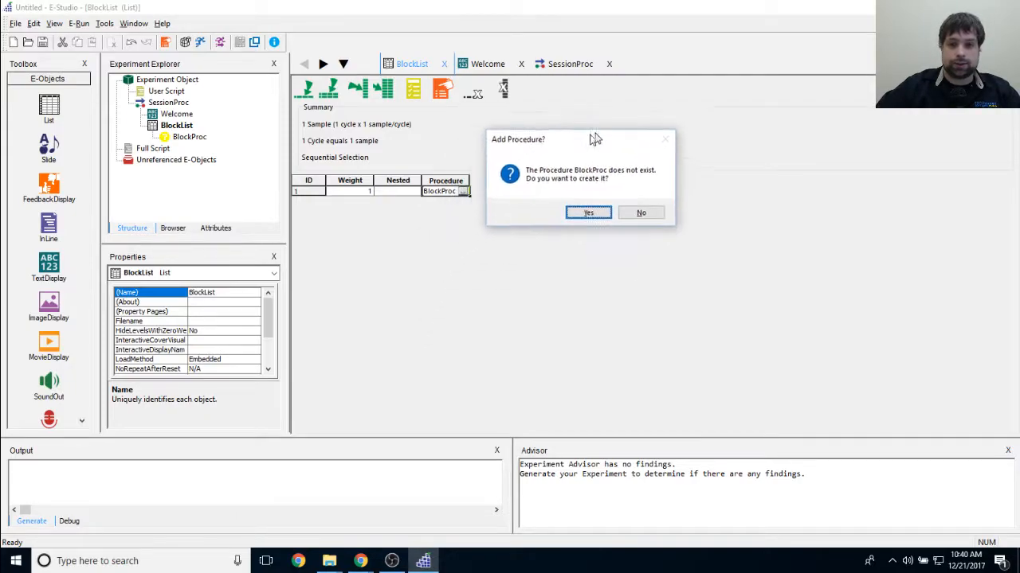
click(593, 215)
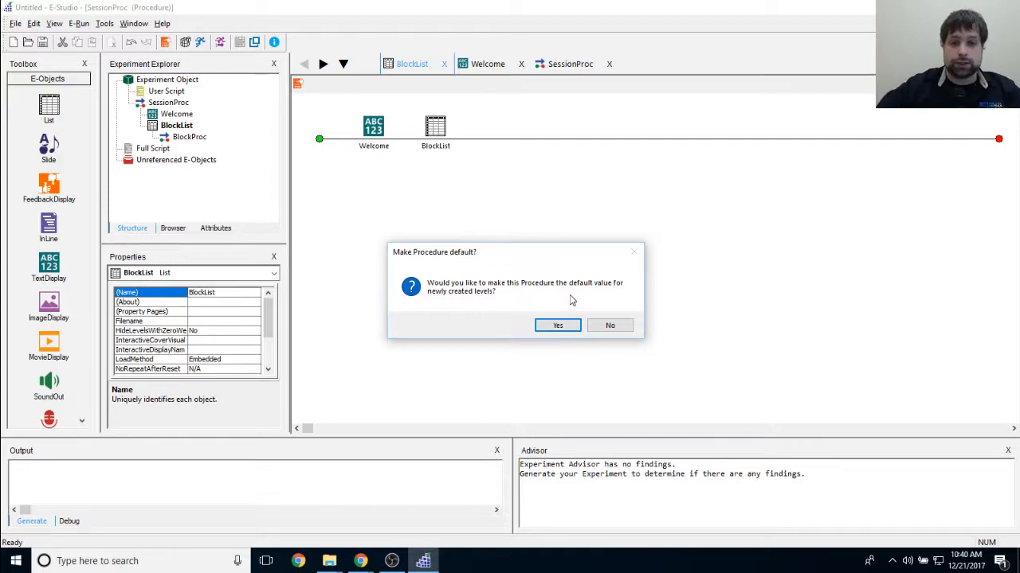
click(561, 326)
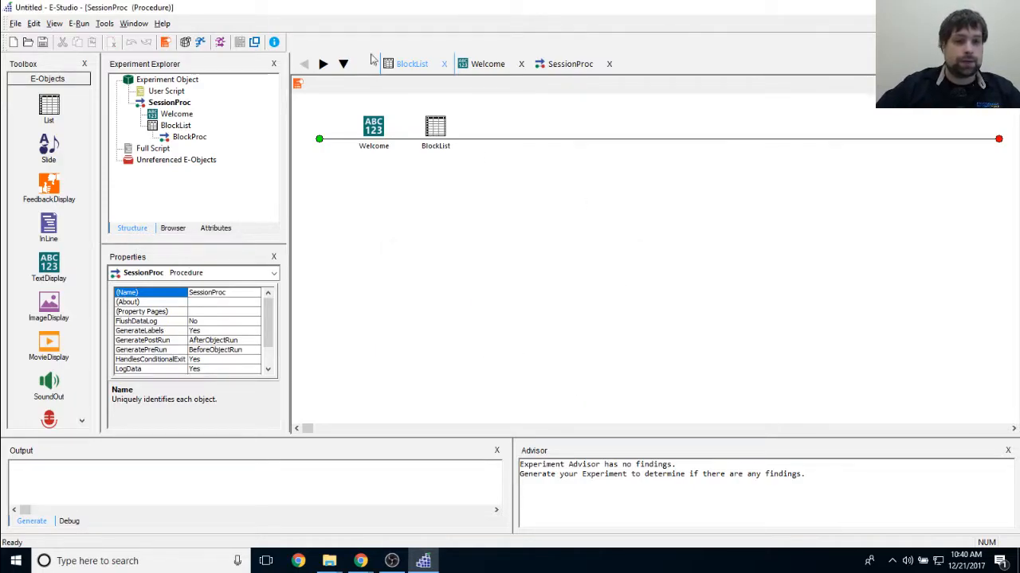
Add a List object to the empty BlockProc procedure.
double_click(190, 137)
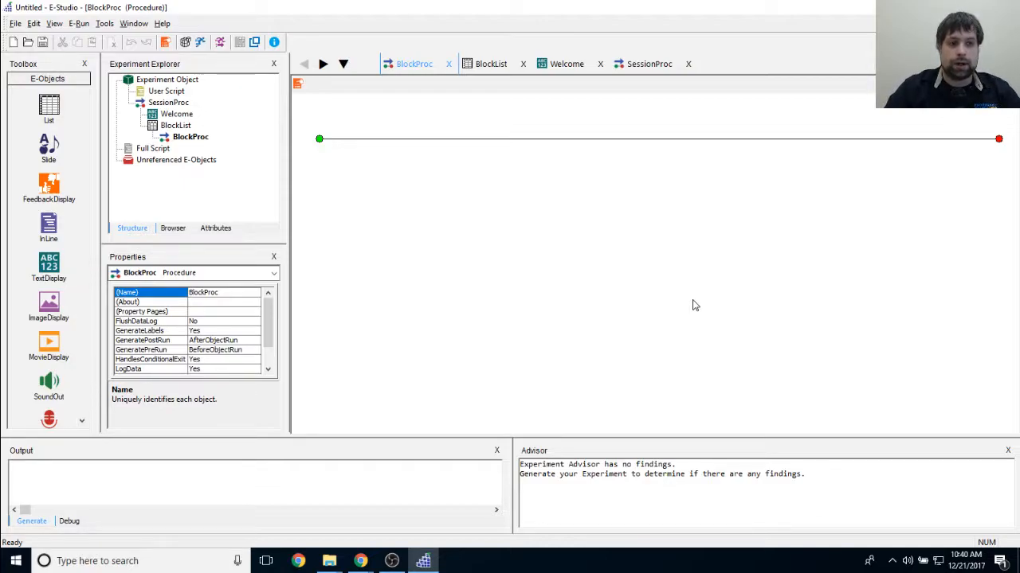
drag(49, 107, 645, 227)
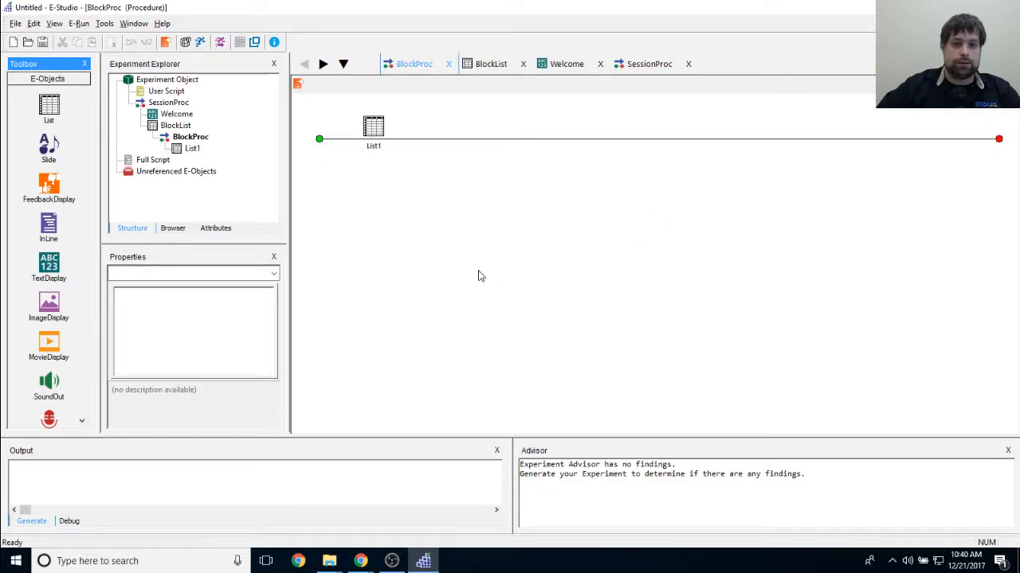
click(373, 127)
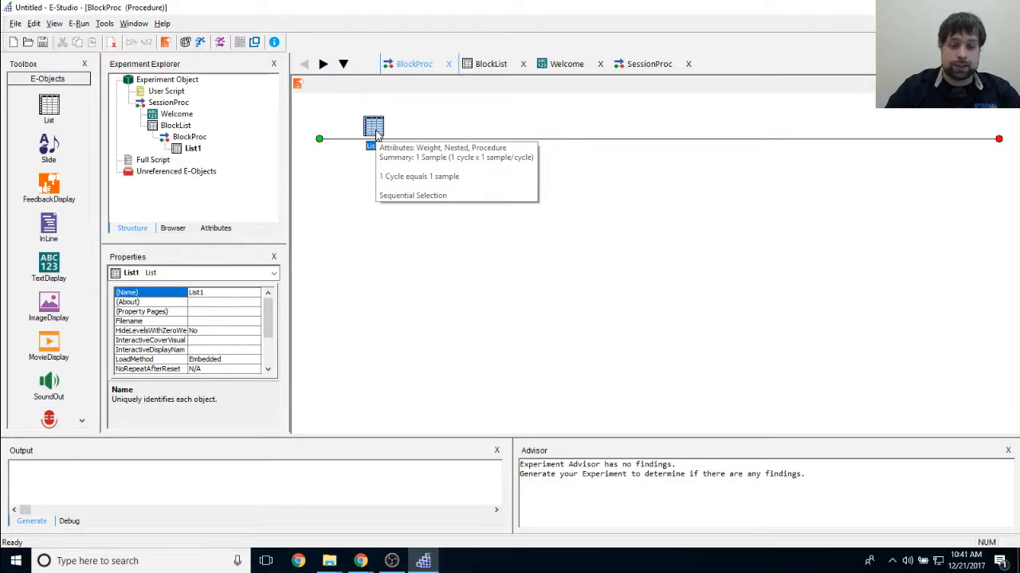
Assign a new procedure named TrialList to the first level of List1 and make it the default for new levels.
double_click(374, 129)
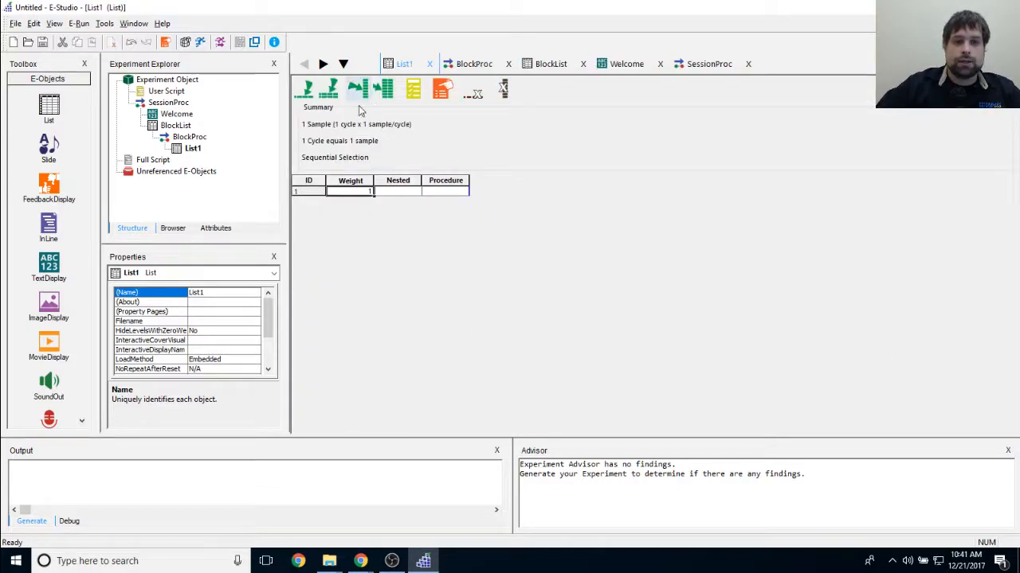
click(434, 192)
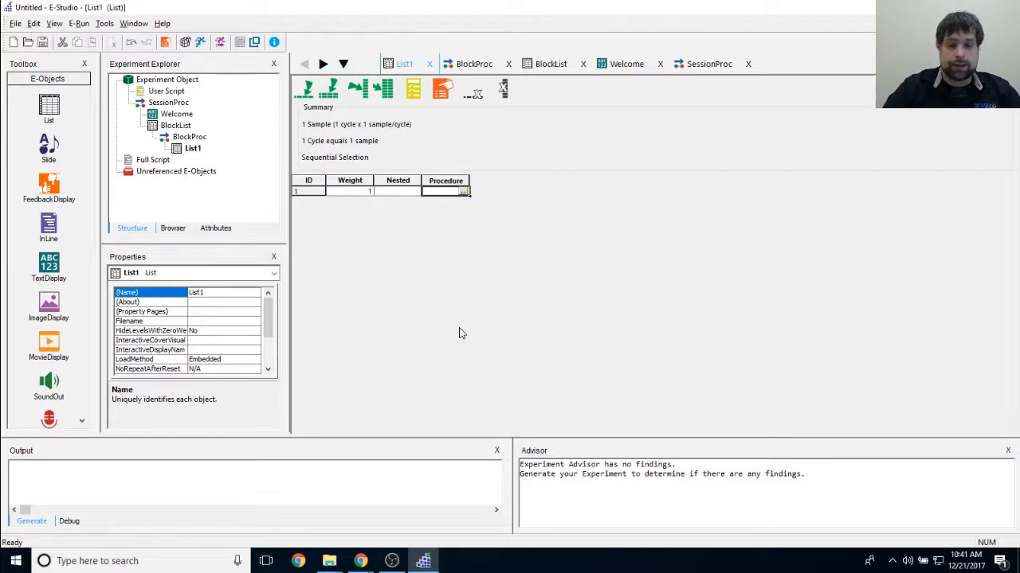
text(Tri)
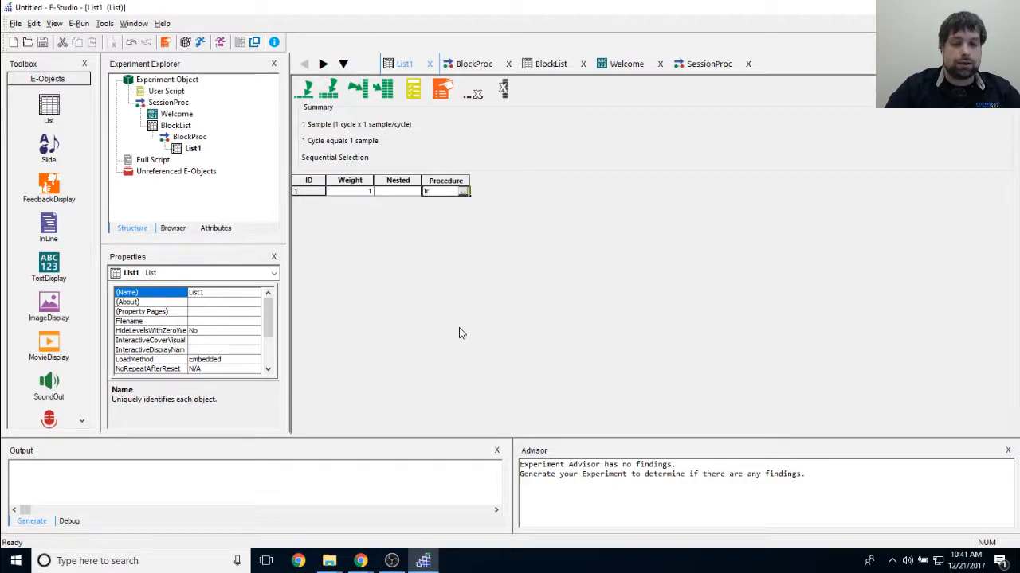
text(alList)
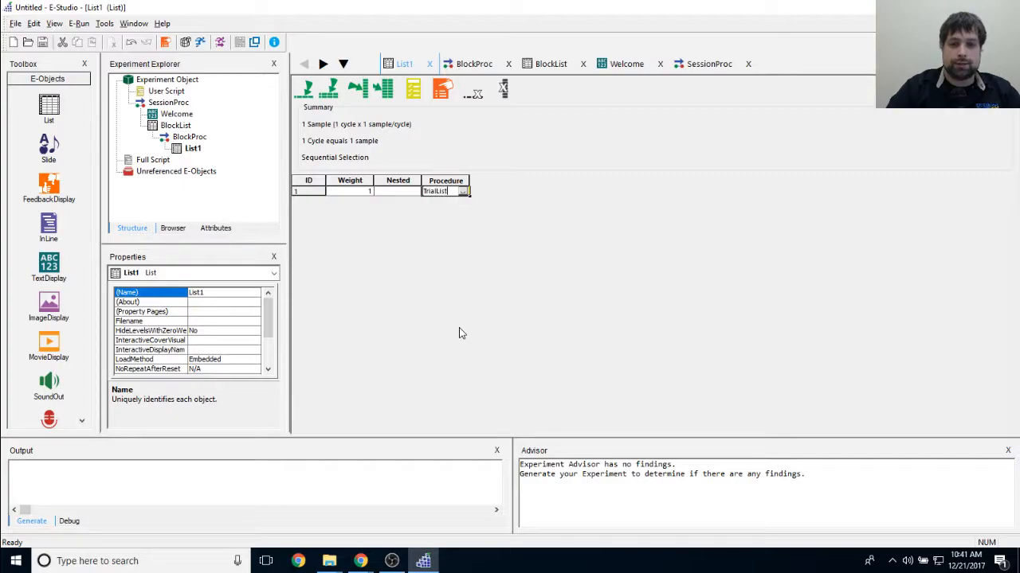
key(Return)
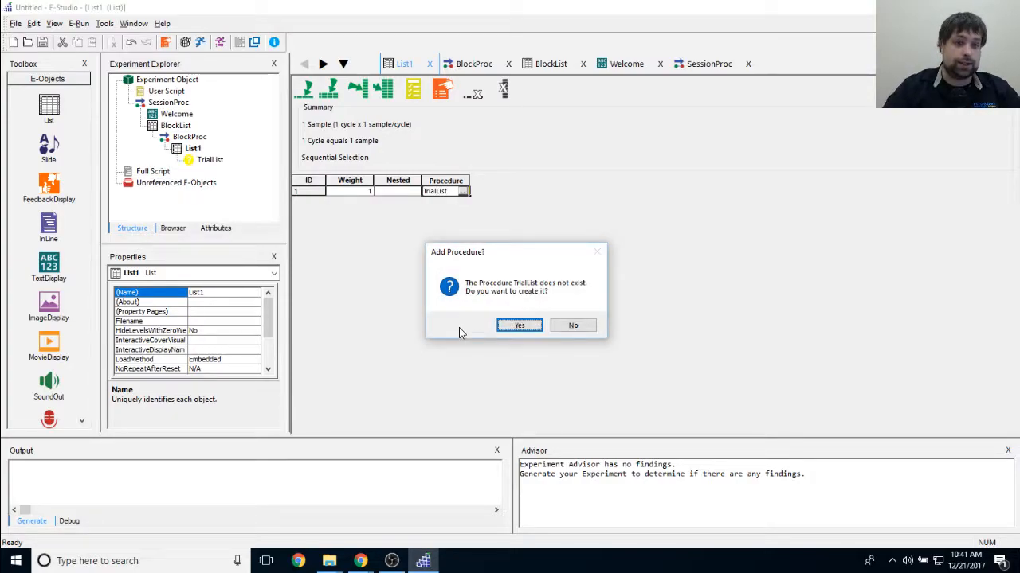
key(Return)
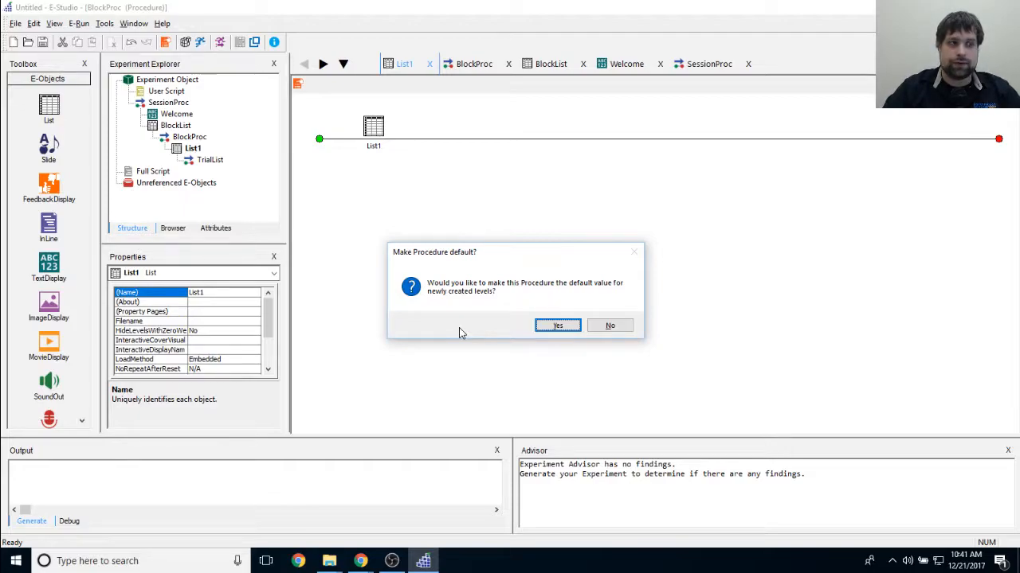
key(Return)
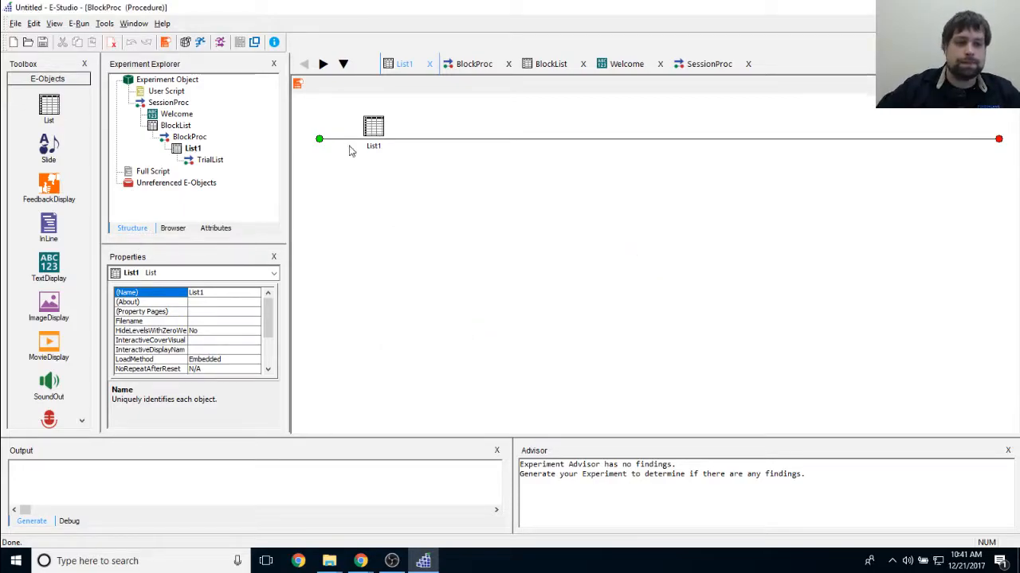
Try to rename List1 under BlockProc as TrialList.
click(212, 159)
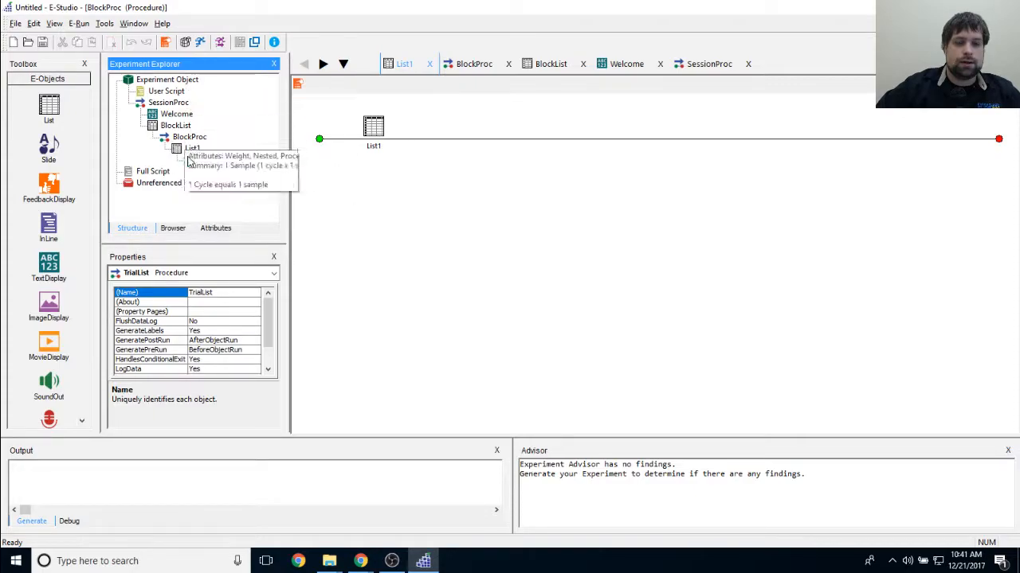
click(194, 148)
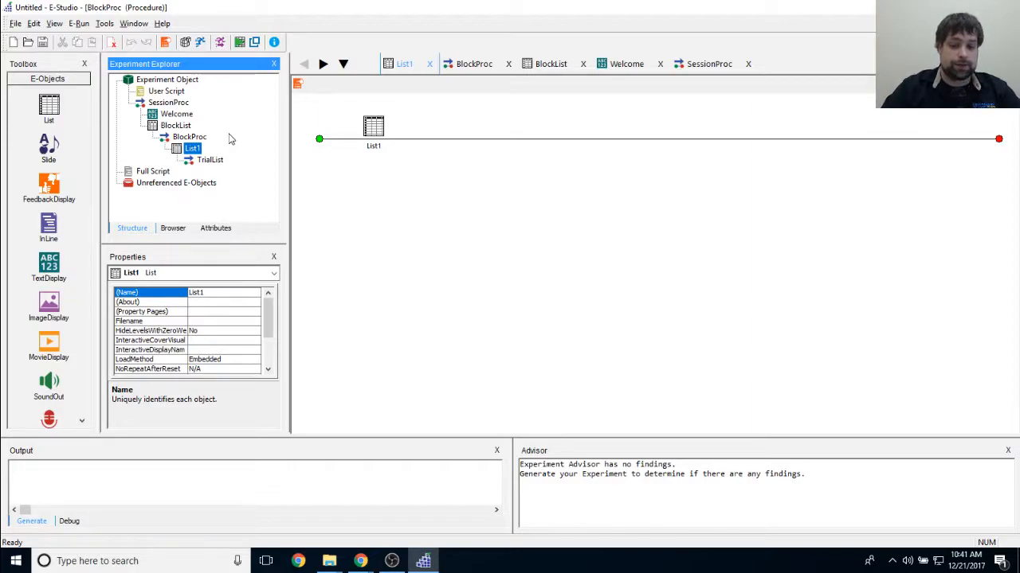
right_click(200, 149)
click(227, 198)
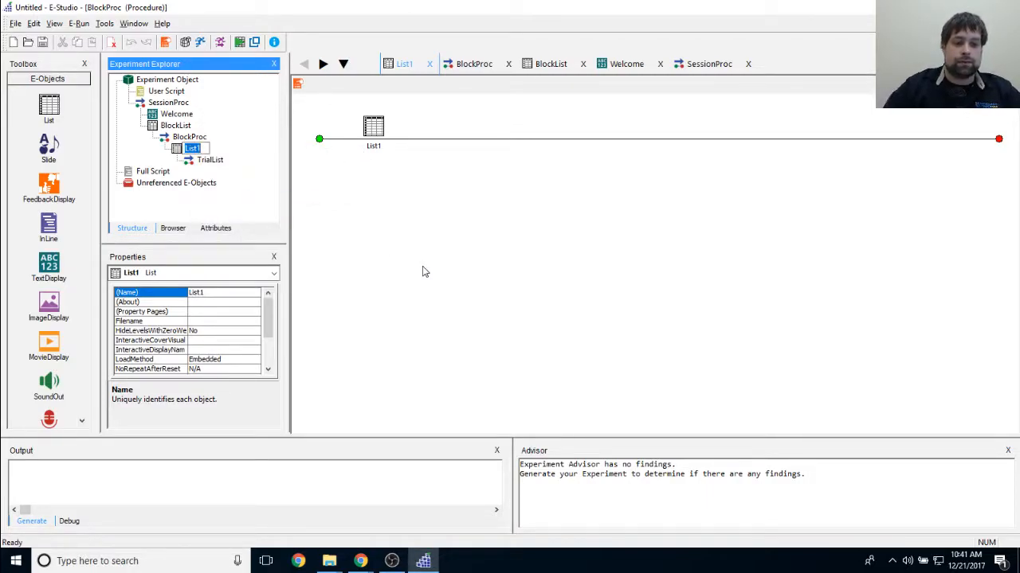
text(TrialList)
key(Return)
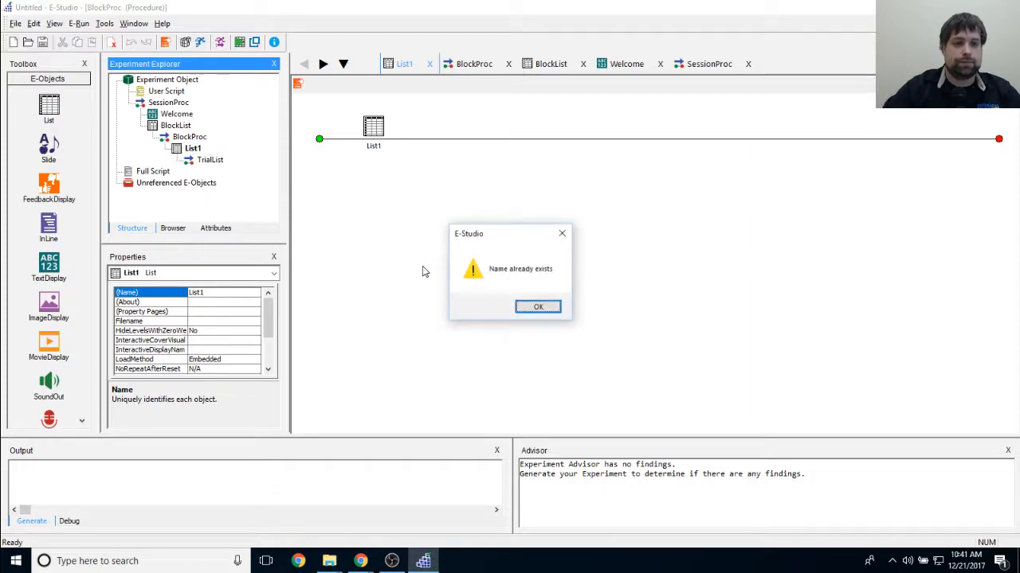
click(540, 309)
Change the procedure in the first level of List1 to a new procedure named TrialProc.
double_click(211, 160)
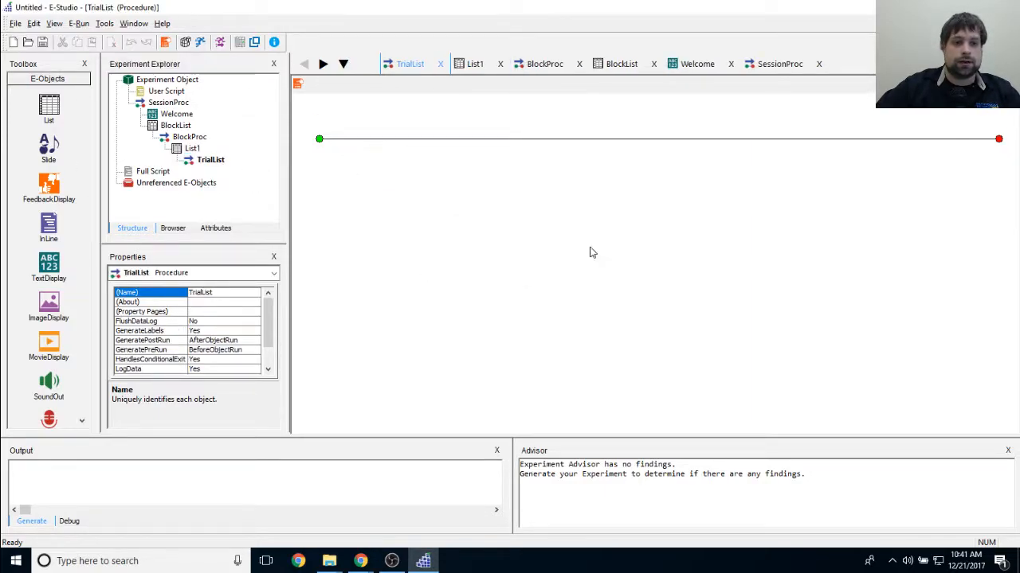
double_click(190, 149)
click(444, 192)
drag(444, 193, 439, 194)
text(Proc)
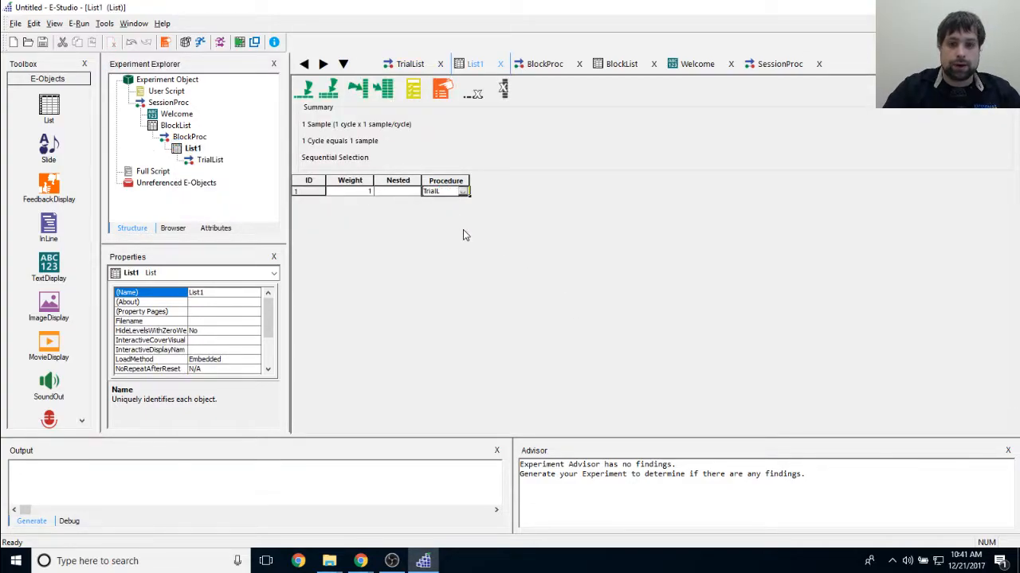
key(Return)
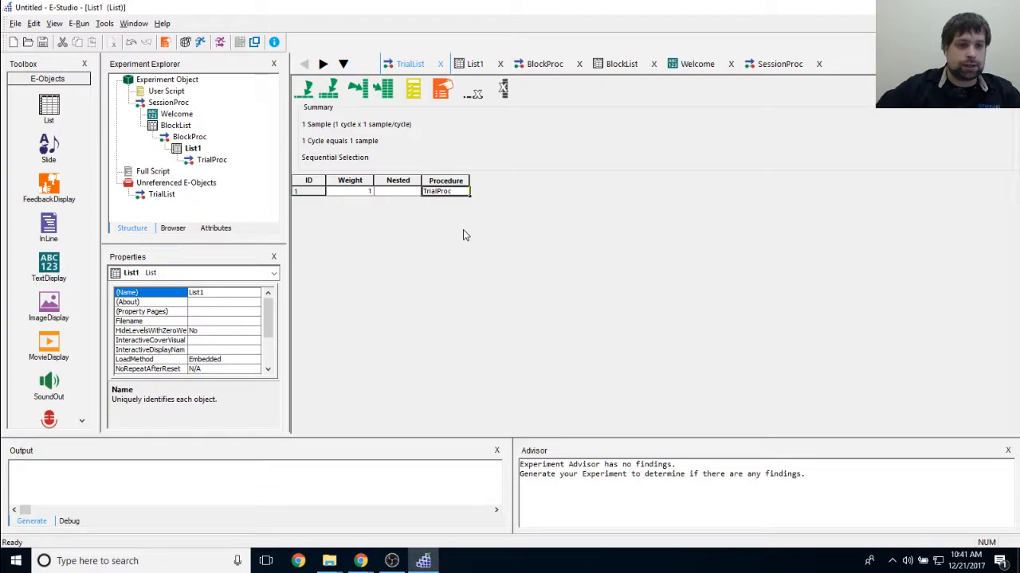
Try again to give List1 the name TrialList.
right_click(186, 150)
click(234, 201)
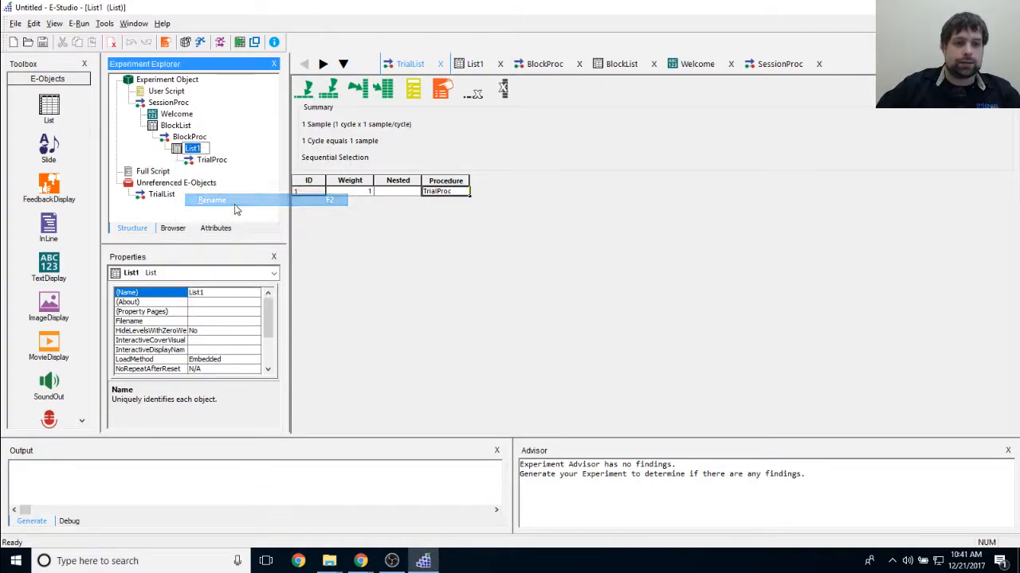
text(TrialList)
key(Escape)
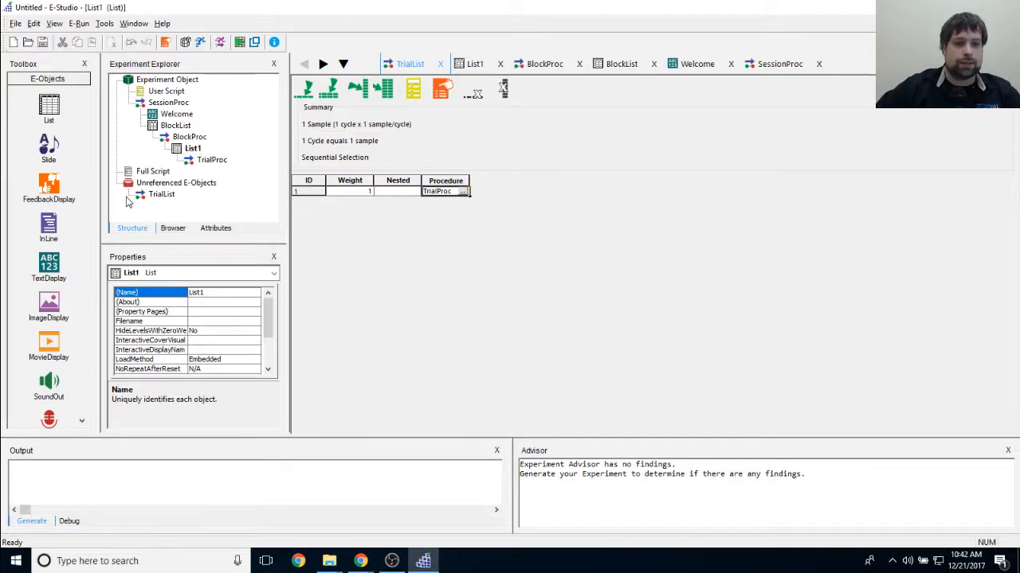
Permanently delete the unreferenced TrialList procedure from the experiment.
click(152, 196)
key(Delete)
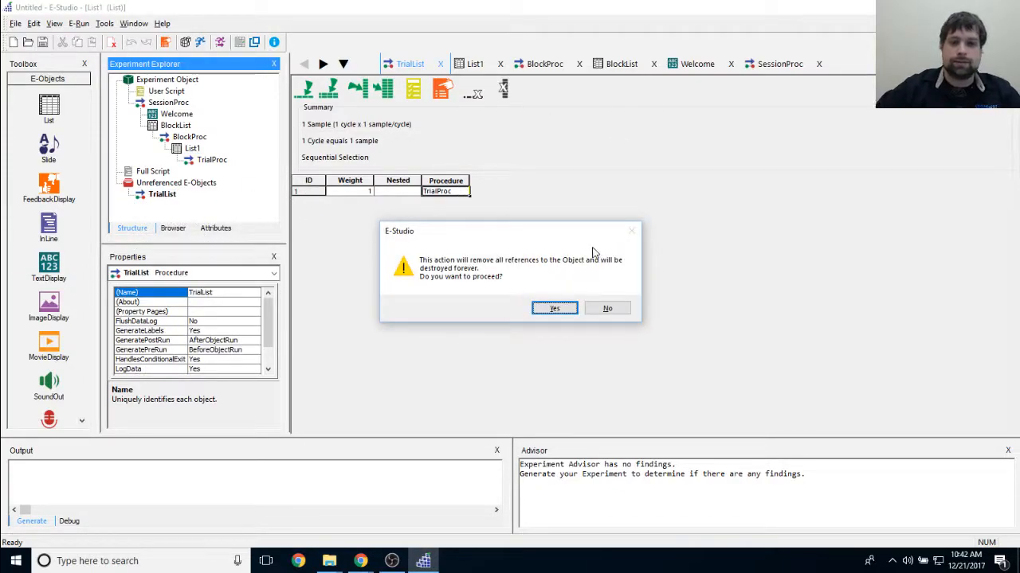
click(555, 310)
Rename List1 under BlockProc as TrialList.
right_click(192, 149)
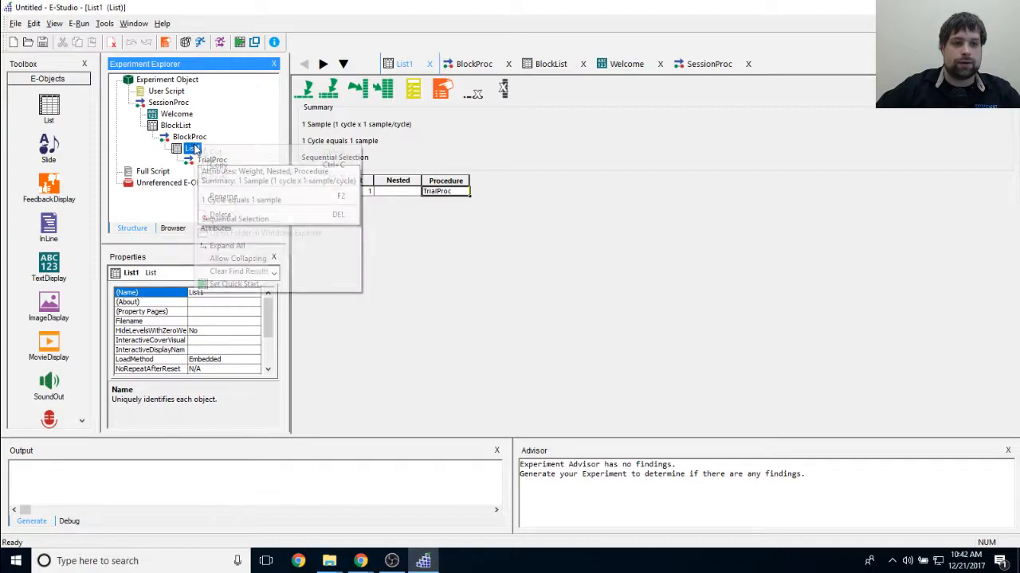
click(259, 200)
text(TrialList)
key(Return)
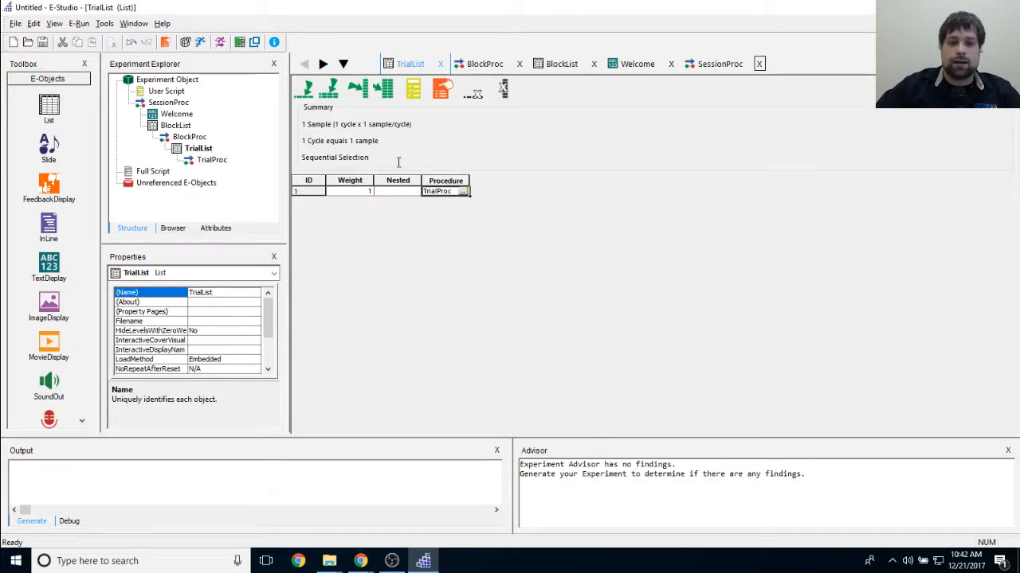
Add a single level to TrialList, plus another 18 levels in one batch.
click(309, 89)
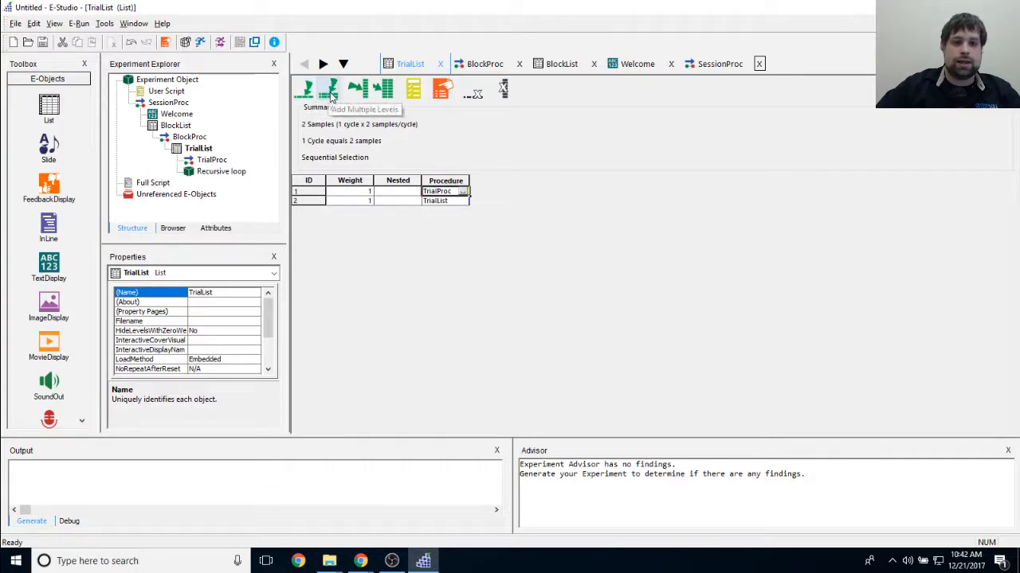
click(331, 90)
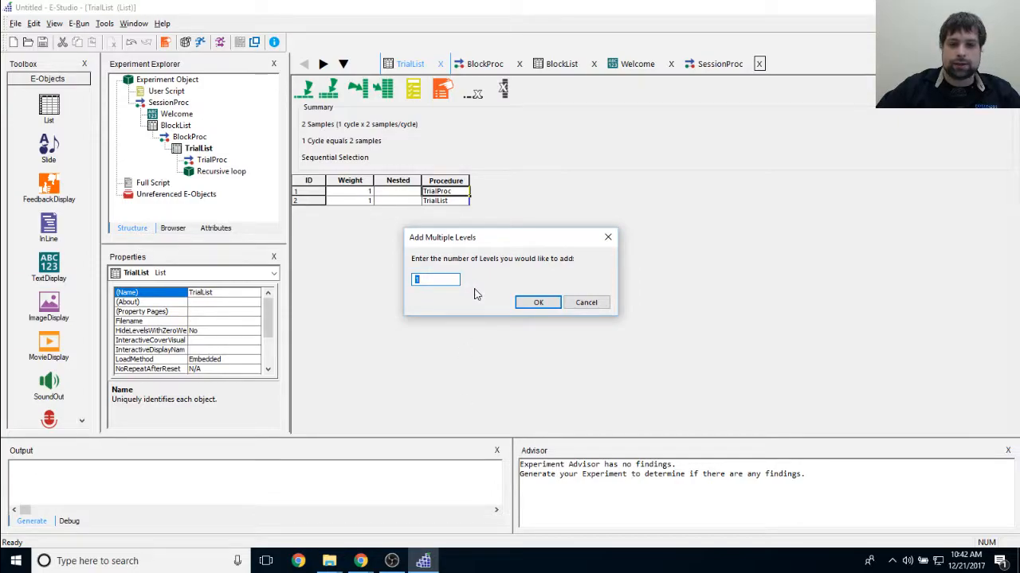
text(18)
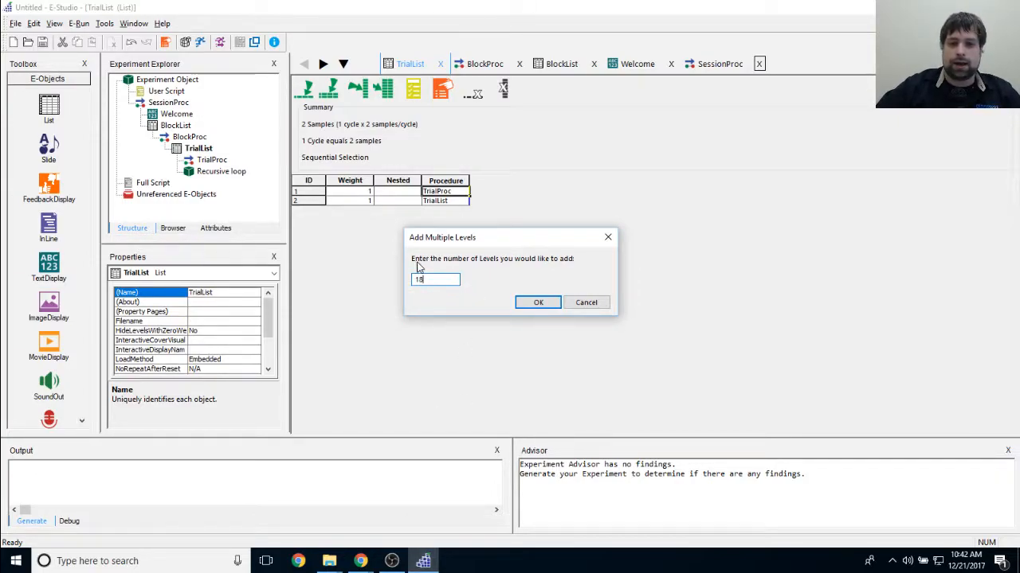
click(540, 302)
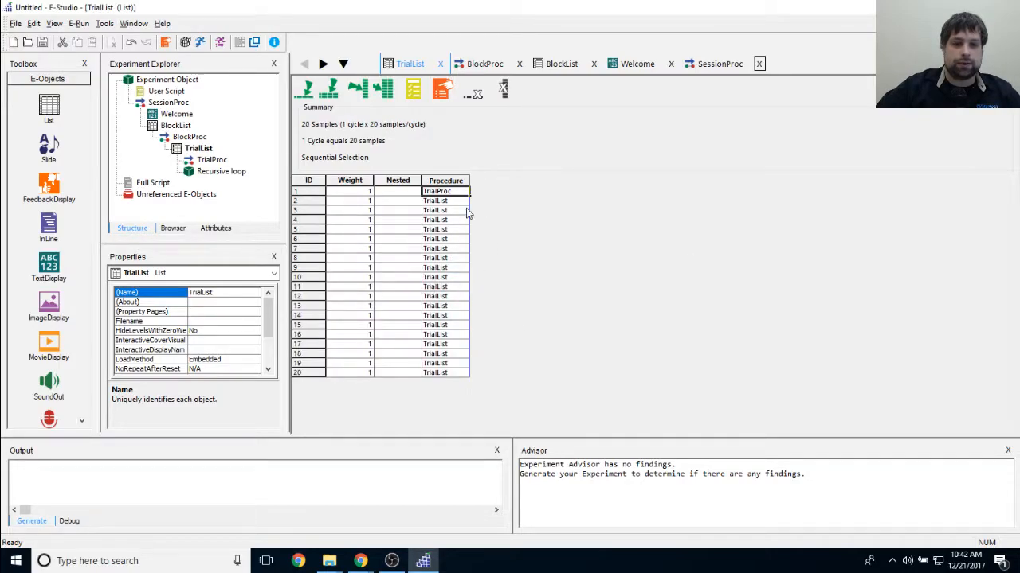
Add an attribute named StimImage to TrialList, keeping the default value of ?
click(357, 89)
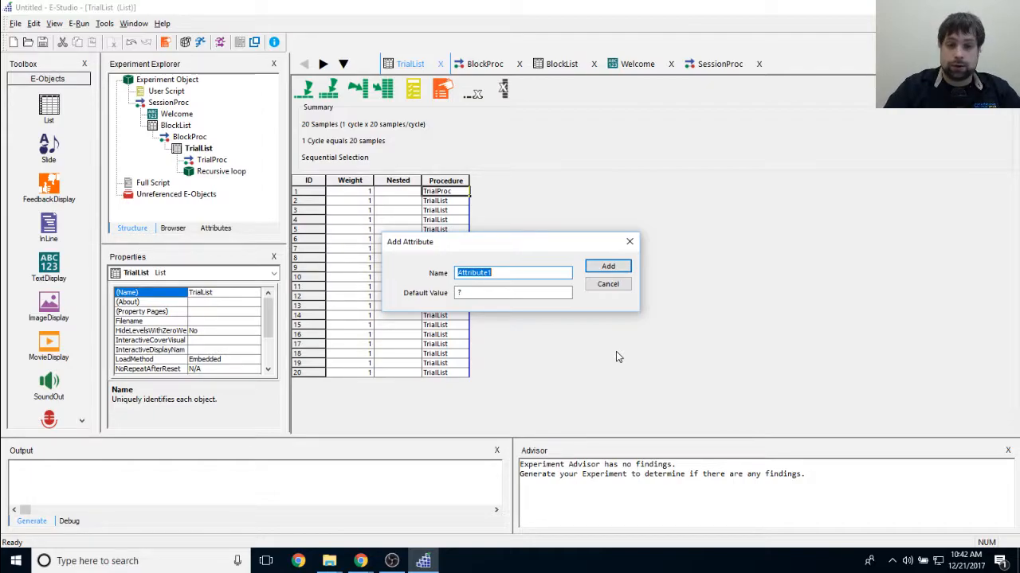
text(Sti)
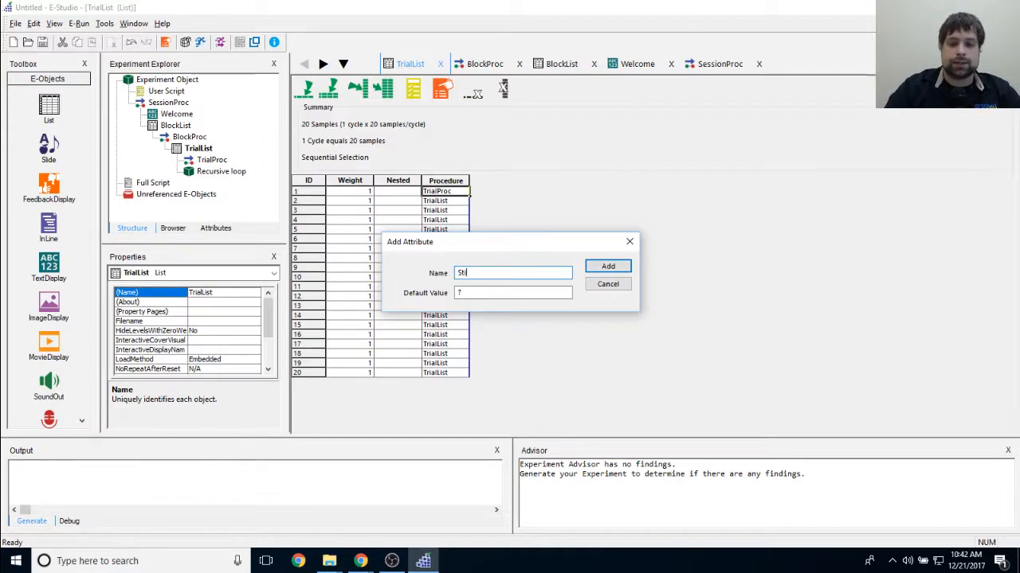
text(mImage)
key(Return)
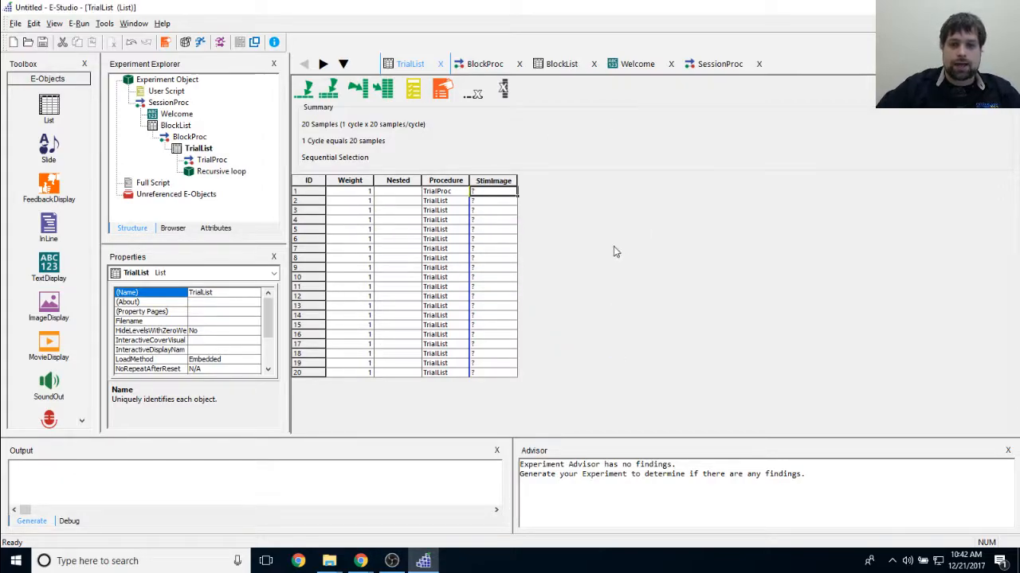
Switch to the Cross Modal Priming folder in File Explorer and examine the sound files in its theSounds subfolder.
mouse_move(334, 561)
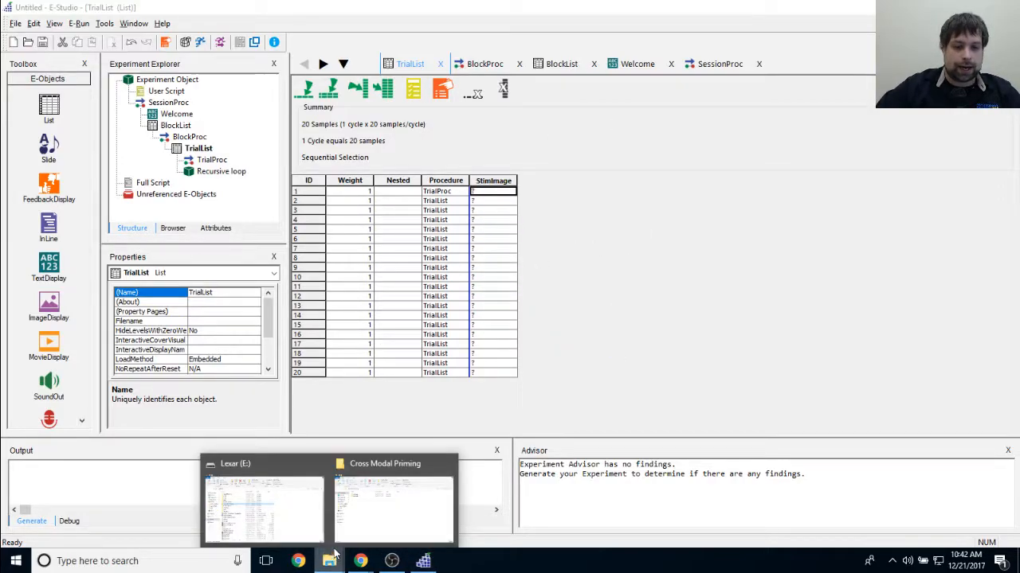
click(376, 502)
click(314, 169)
drag(431, 48, 492, 51)
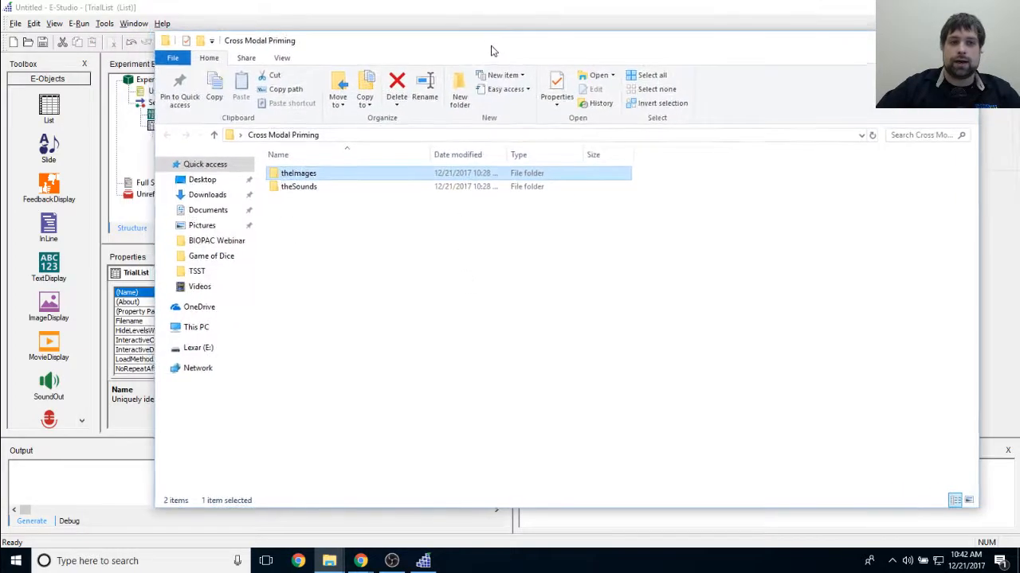
click(402, 259)
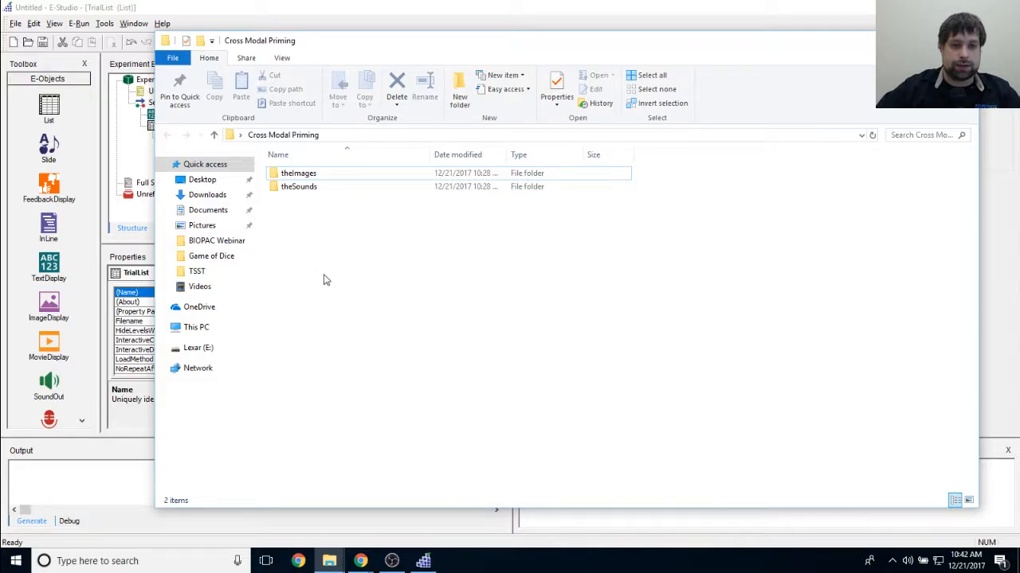
click(331, 188)
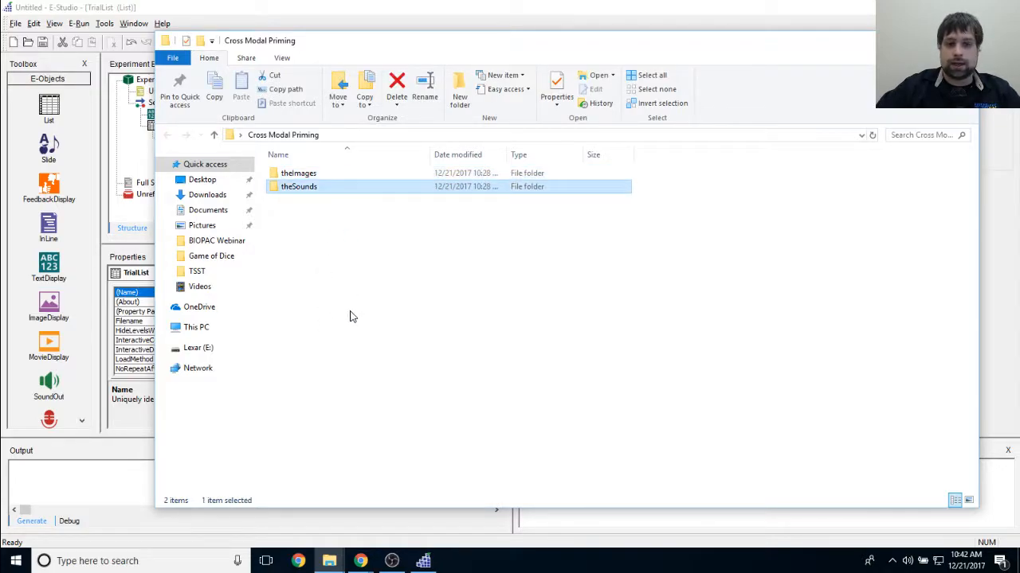
double_click(335, 186)
click(296, 175)
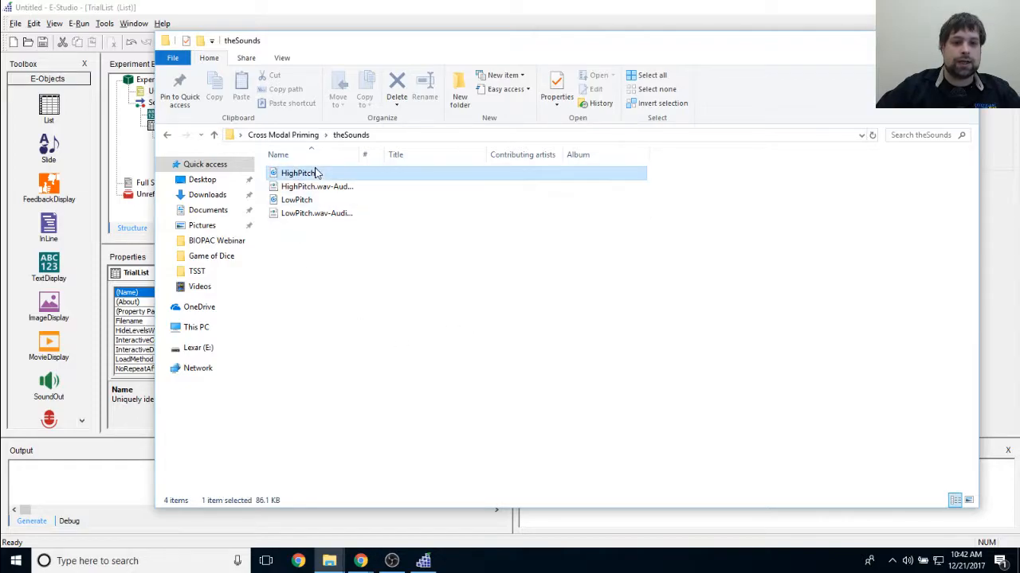
click(344, 203)
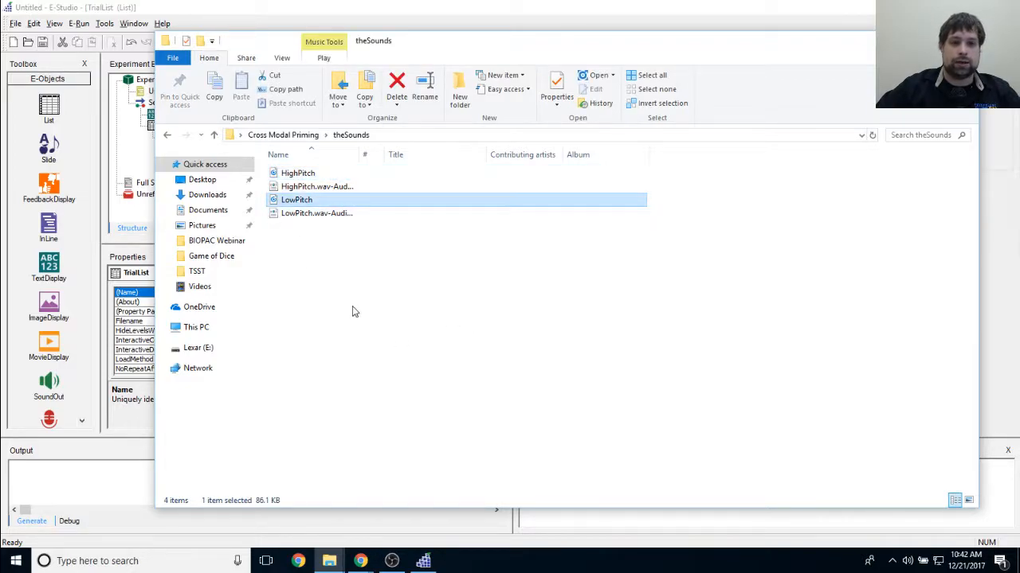
click(351, 187)
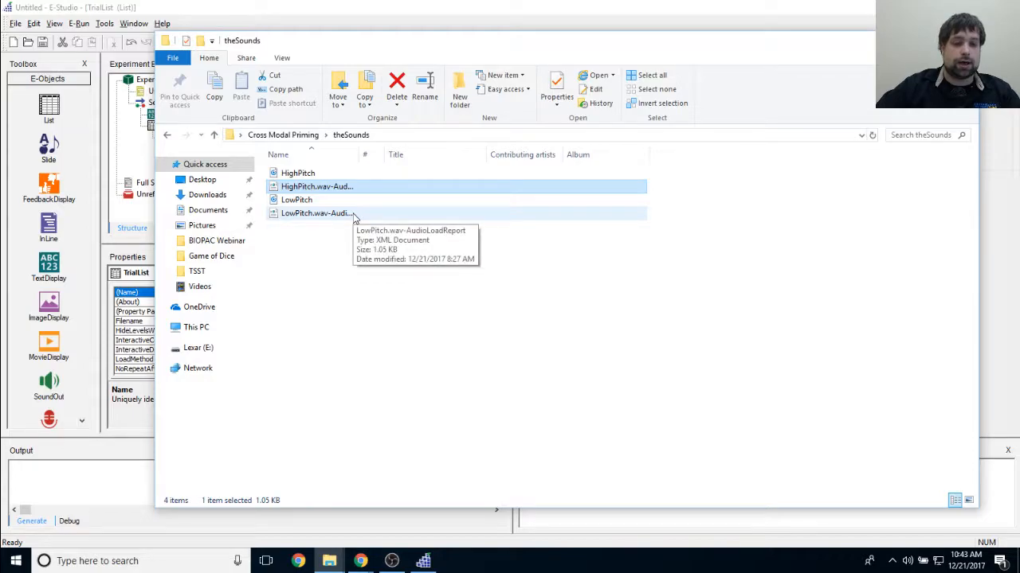
ctrl+click(352, 214)
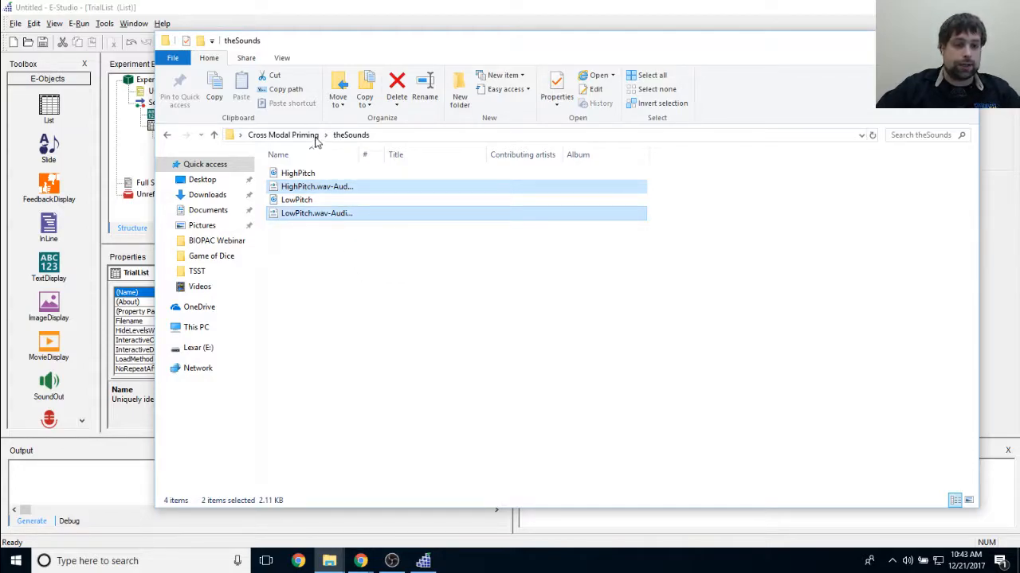
click(341, 174)
ctrl+click(342, 201)
ctrl+click(343, 201)
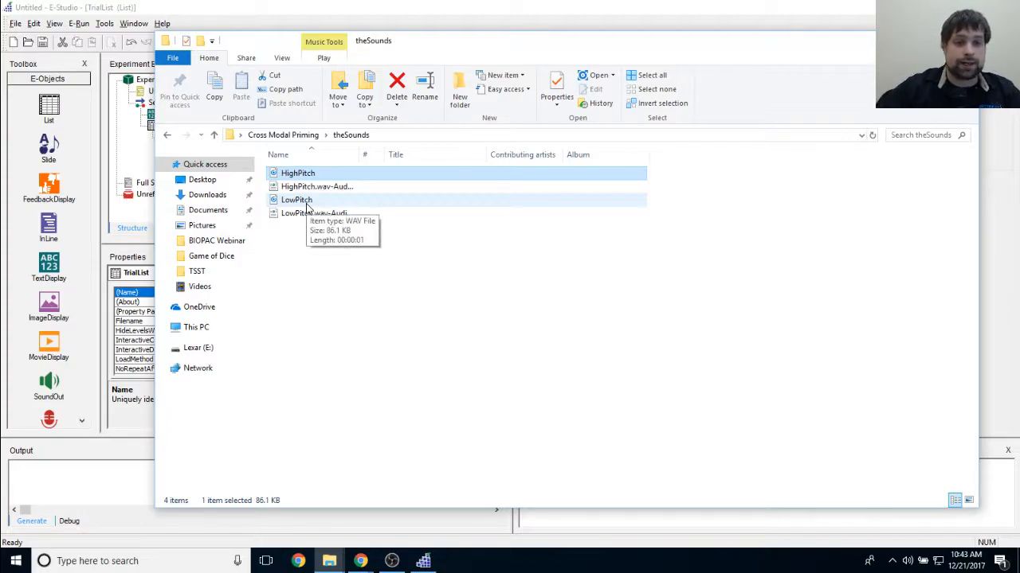
Examine the images in the theImages subfolder of Cross Modal Priming and check the file type of Green1 in its properties.
click(283, 135)
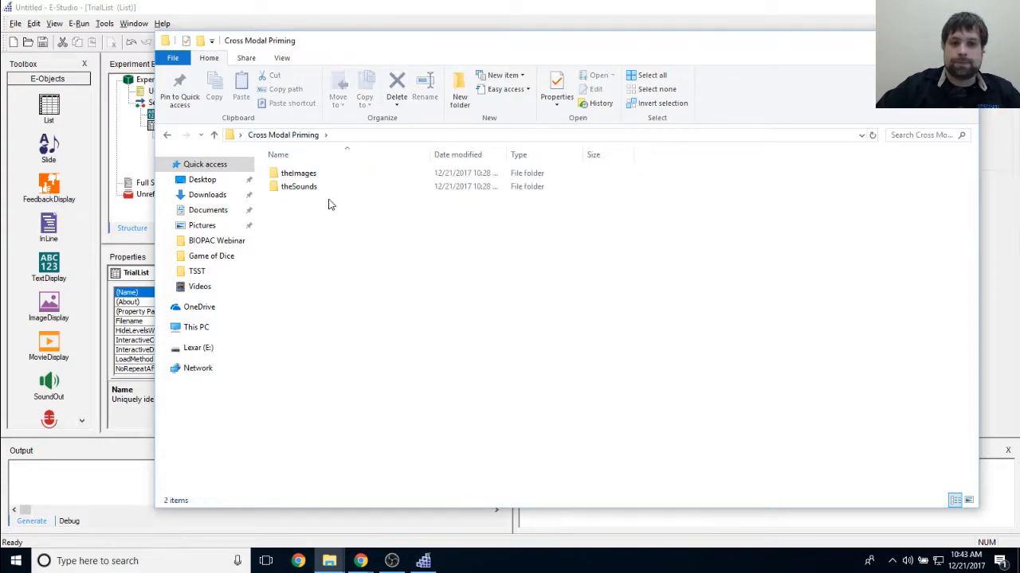
double_click(325, 173)
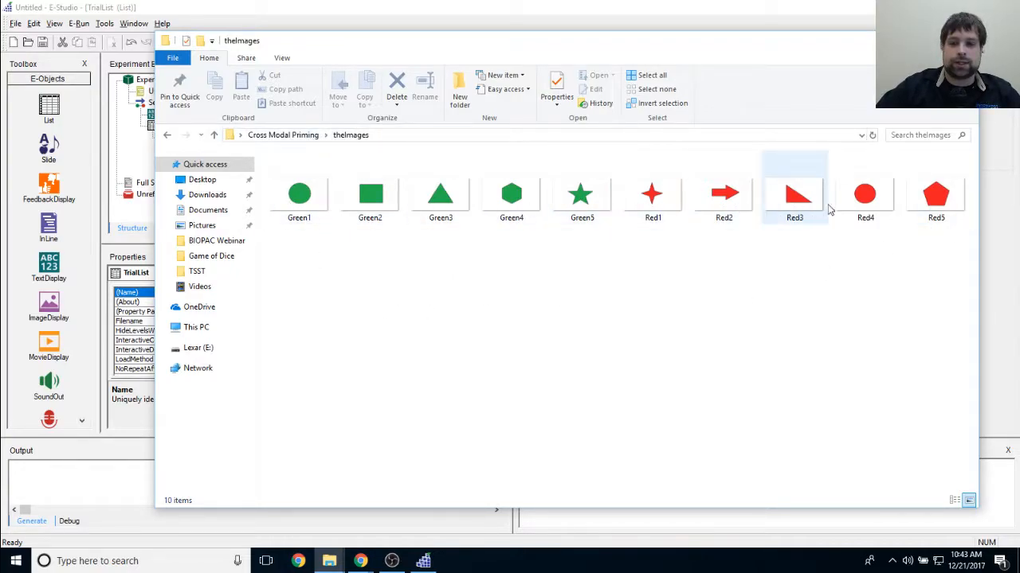
click(309, 201)
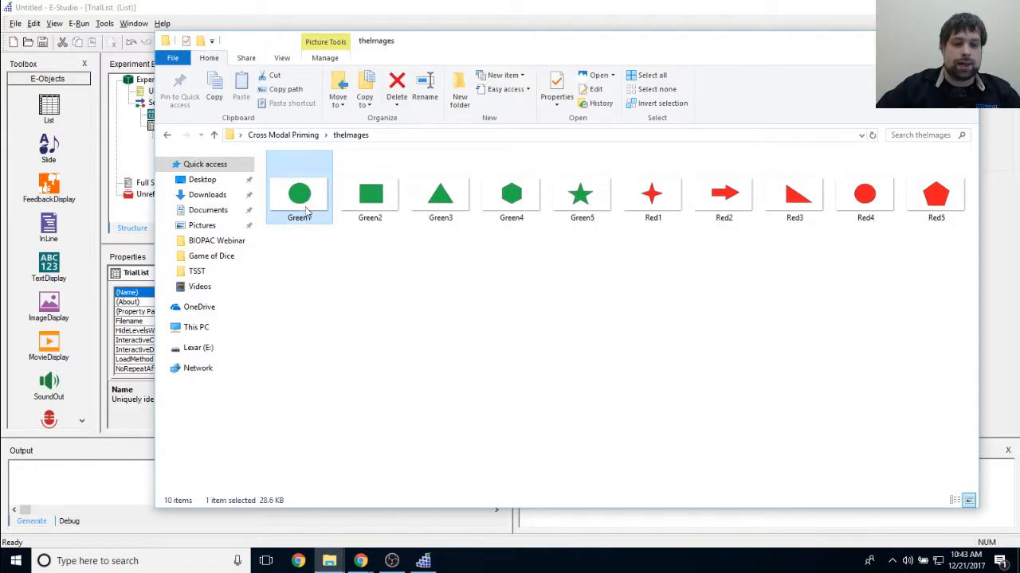
right_click(306, 209)
click(342, 538)
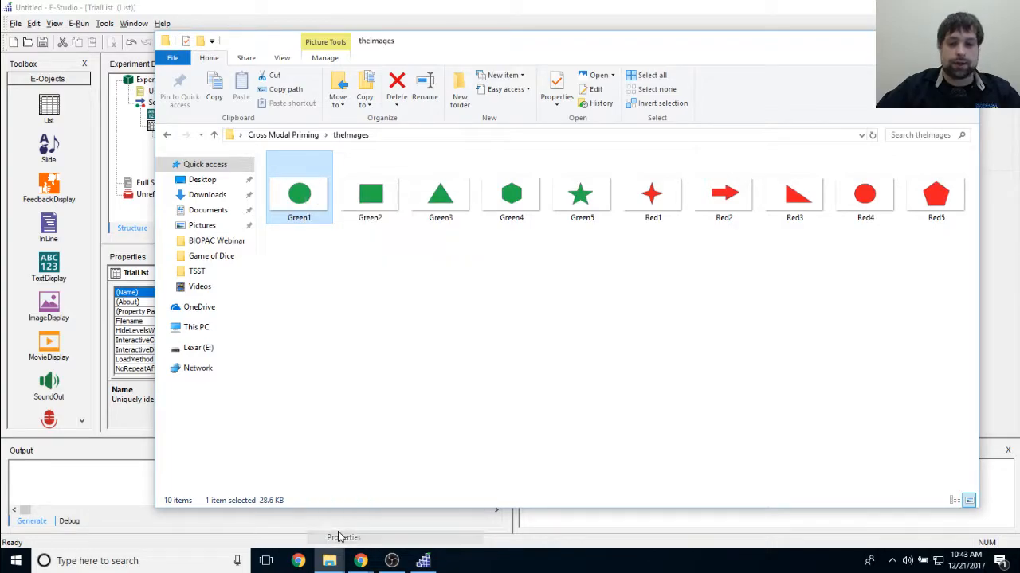
drag(431, 211, 610, 105)
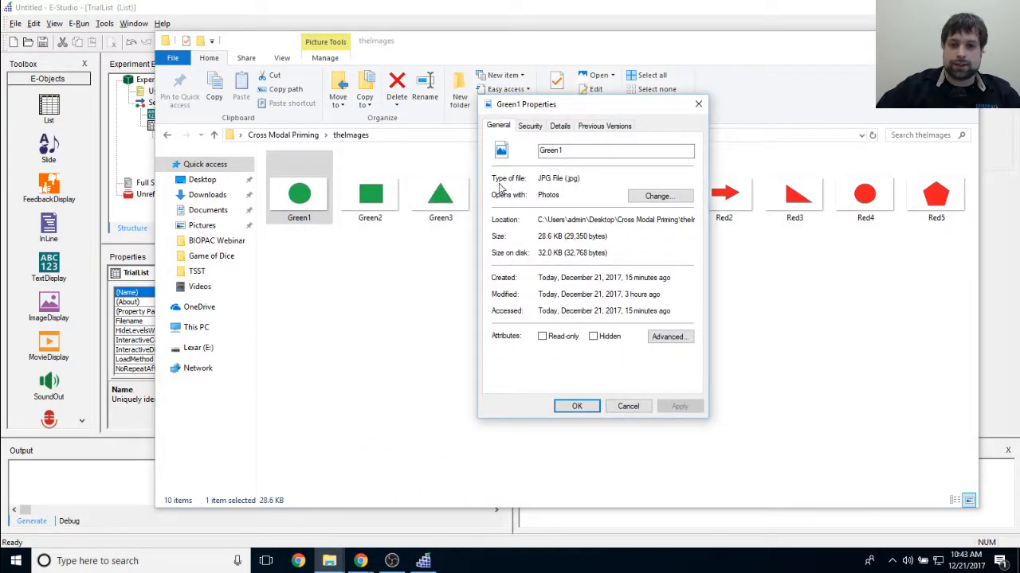
drag(567, 179, 579, 180)
click(588, 196)
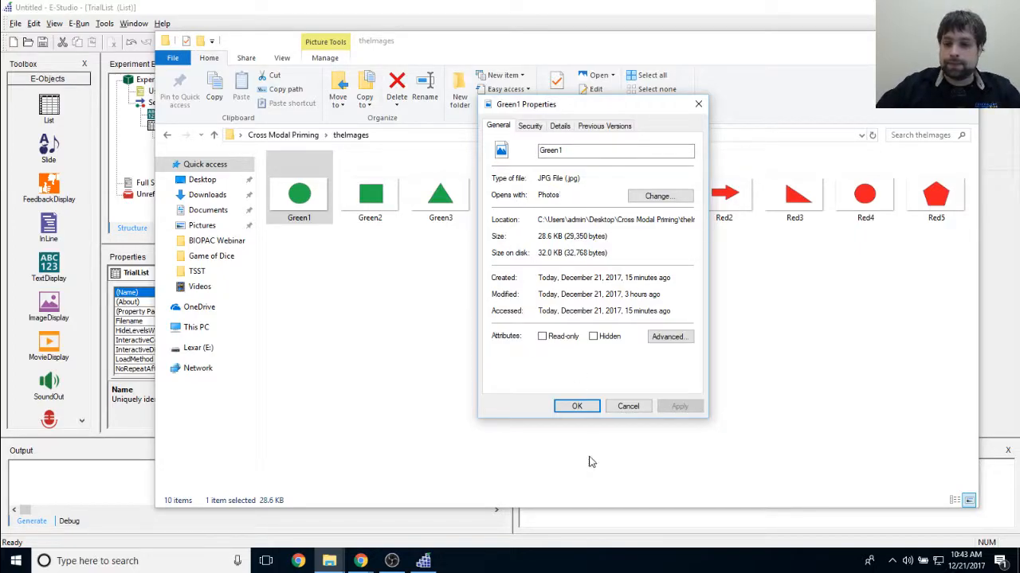
click(577, 406)
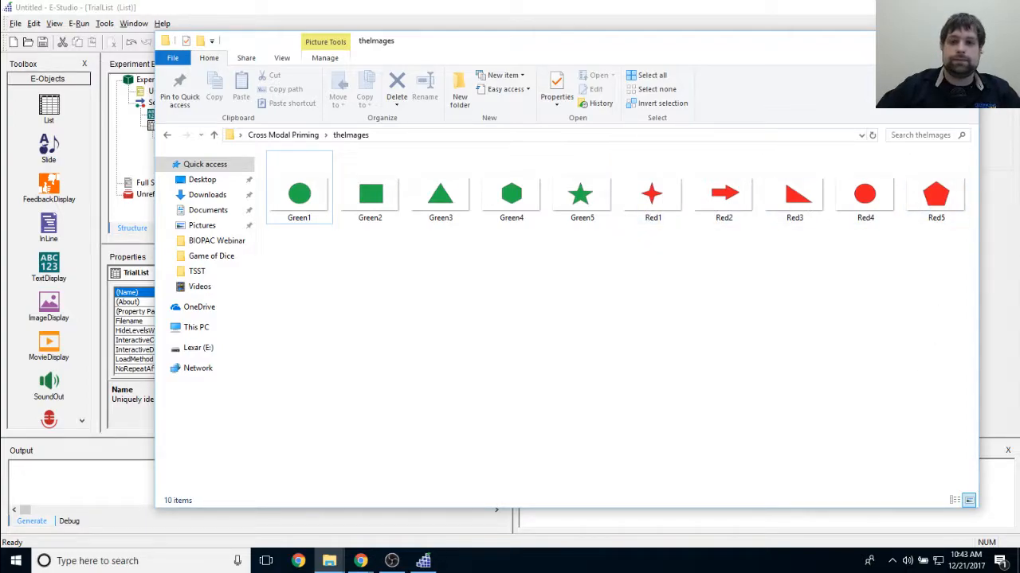
Return to E-Studio and fill StimImage for levels 1 to 5 of TrialList with Green1.jpg, Green2.jpg, Green3.jpg, Green4.jpg and Green5.jpg.
key(alt+Tab)
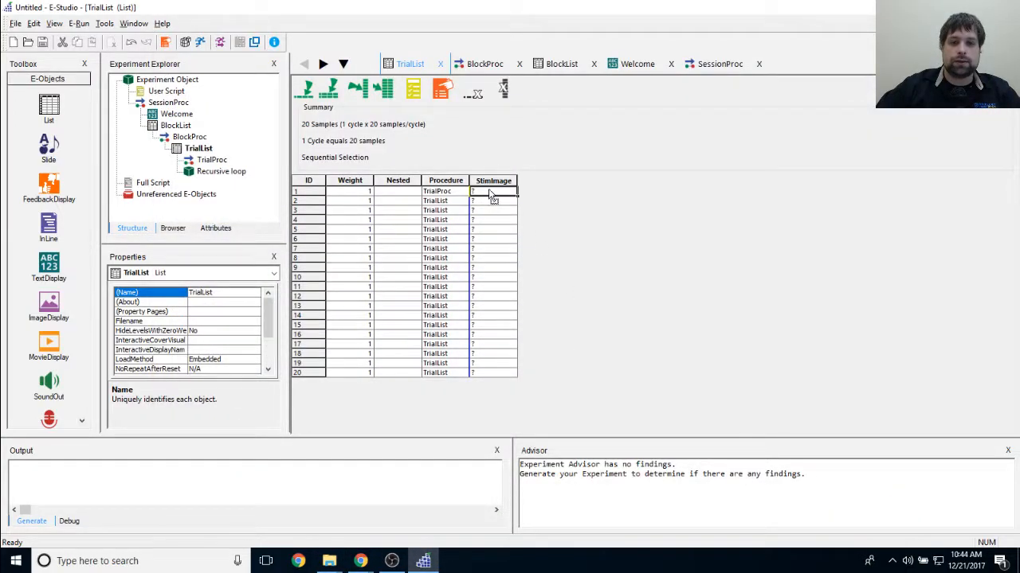
text(G)
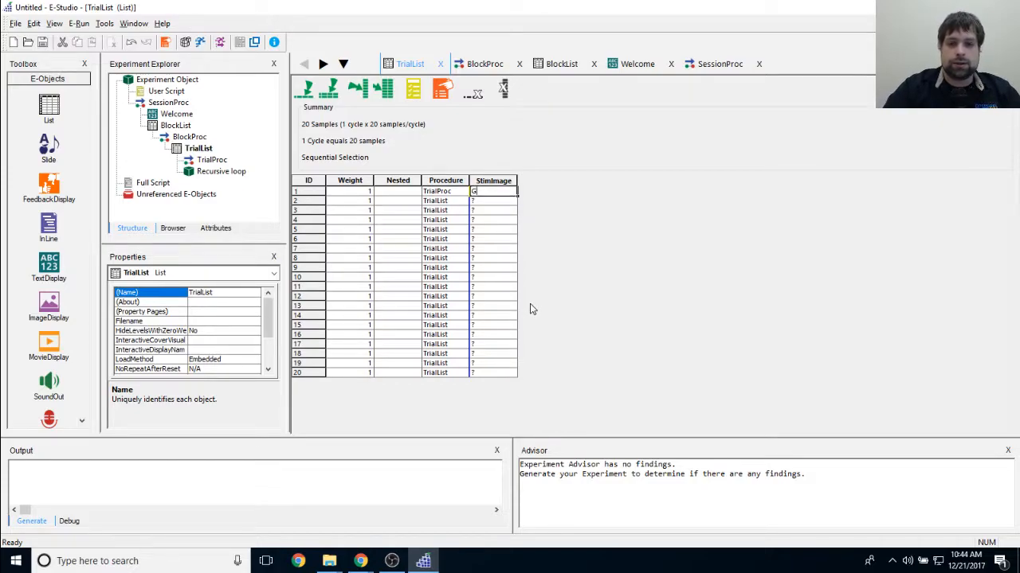
text(reen1.jpg)
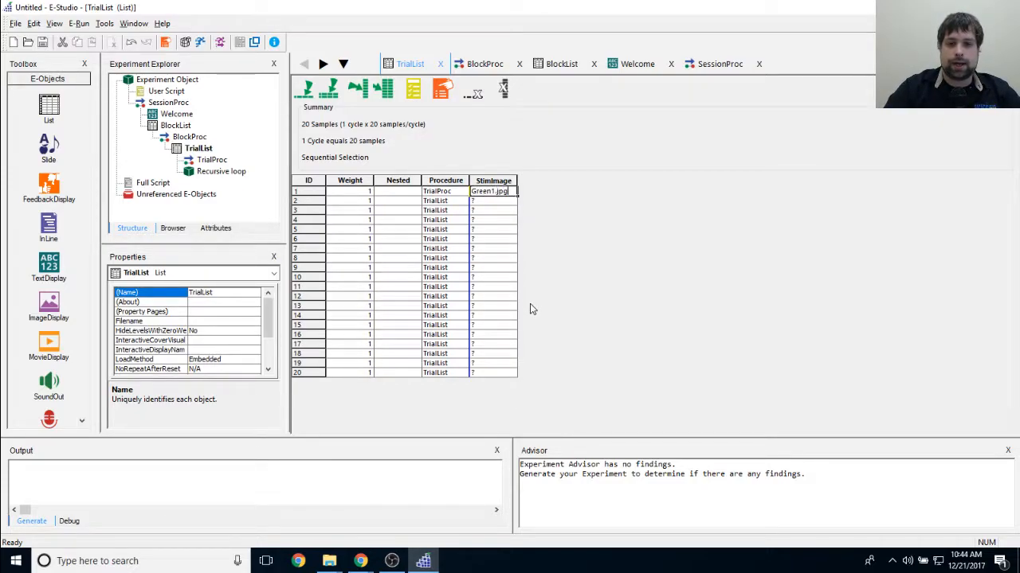
key(Return)
text(Green2.jpg)
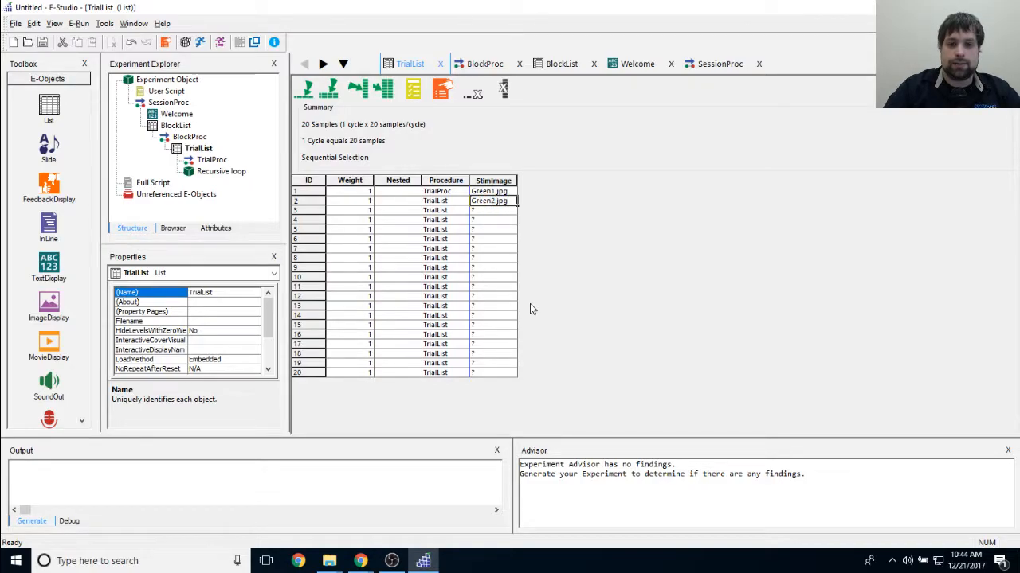
key(Return)
text(Green)
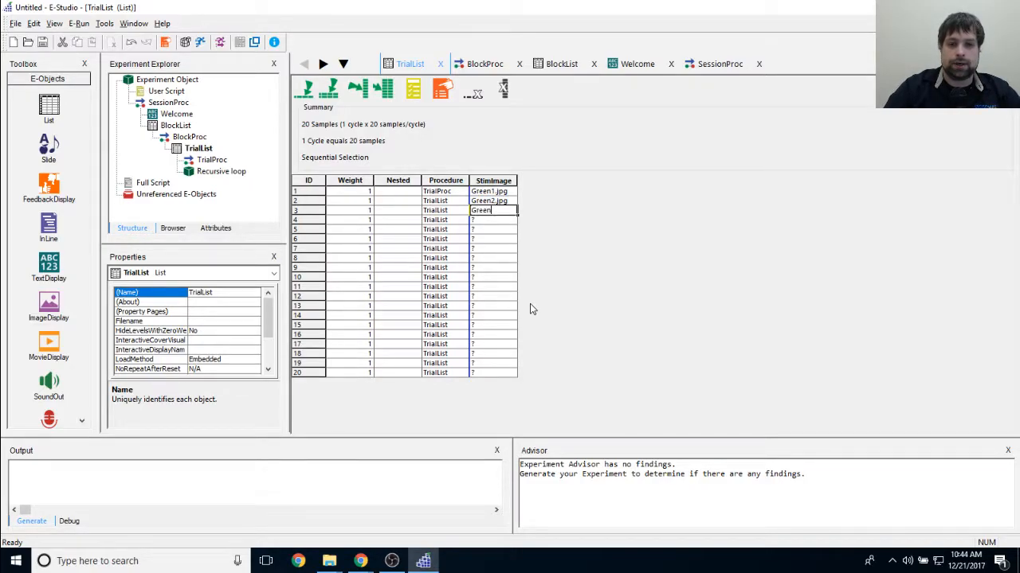
text(3.jpg)
key(Return)
text(Green3.jpg)
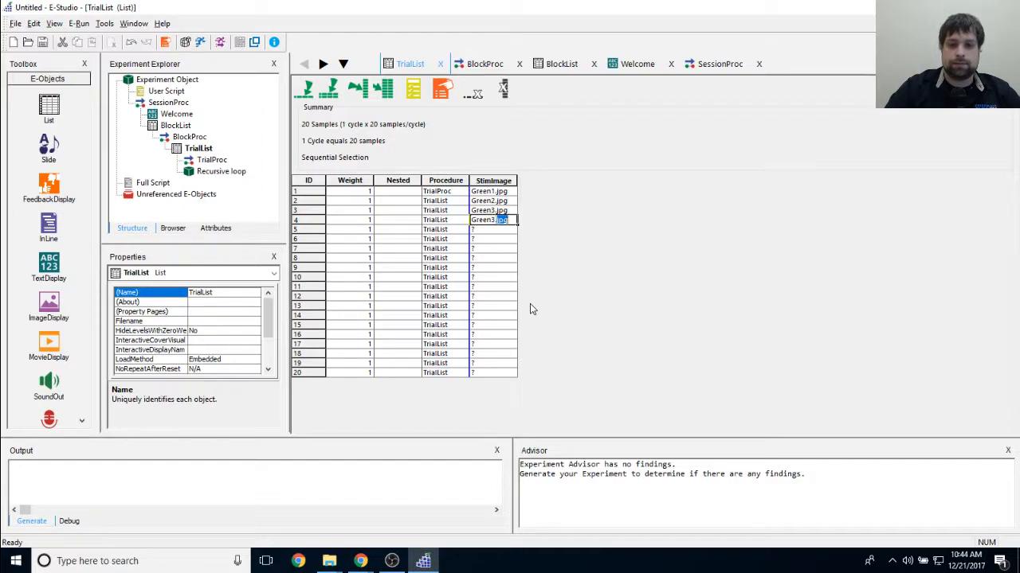
key(Return)
text(Green5.jpg)
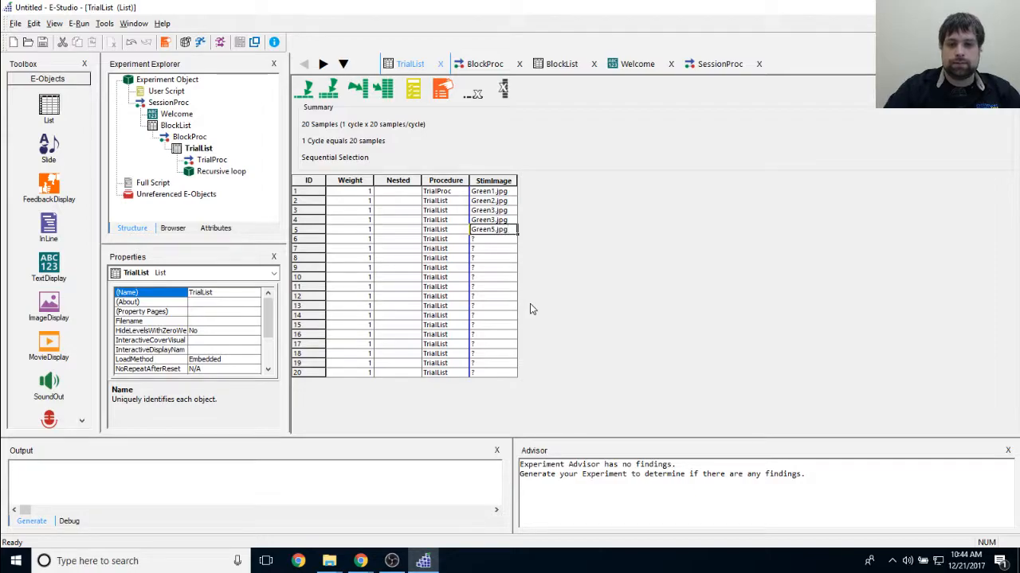
click(499, 220)
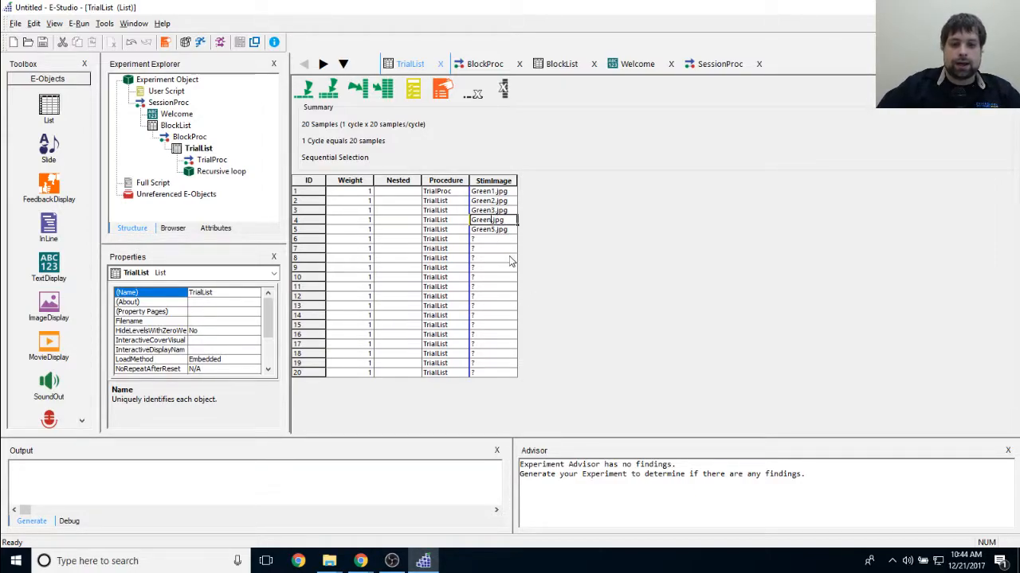
text(4)
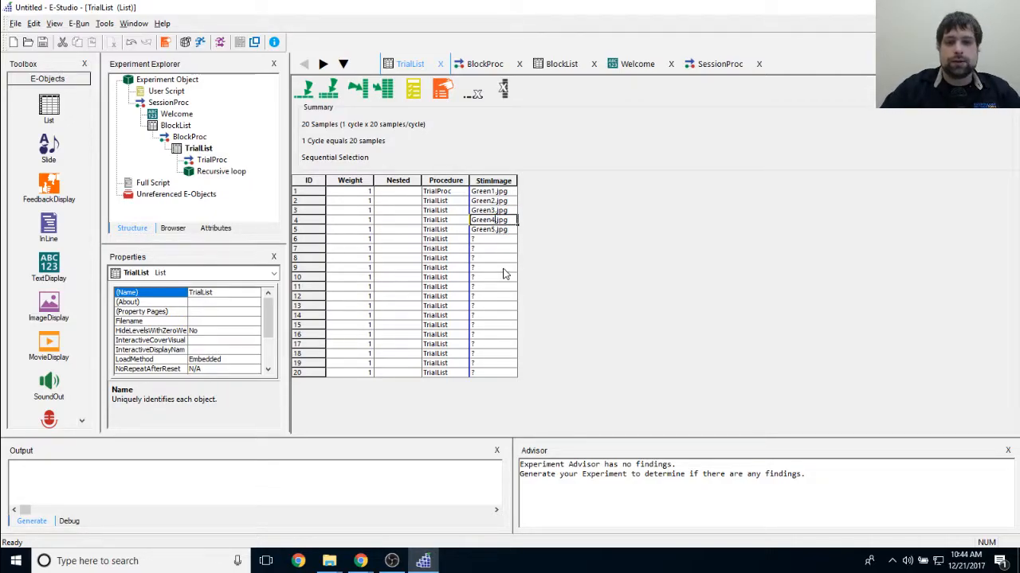
Fill StimImage for levels 6 to 10 of TrialList with Red1.jpg, Red2.jpg, Red3.jpg, Red4.jpg and Red5.jpg.
click(494, 229)
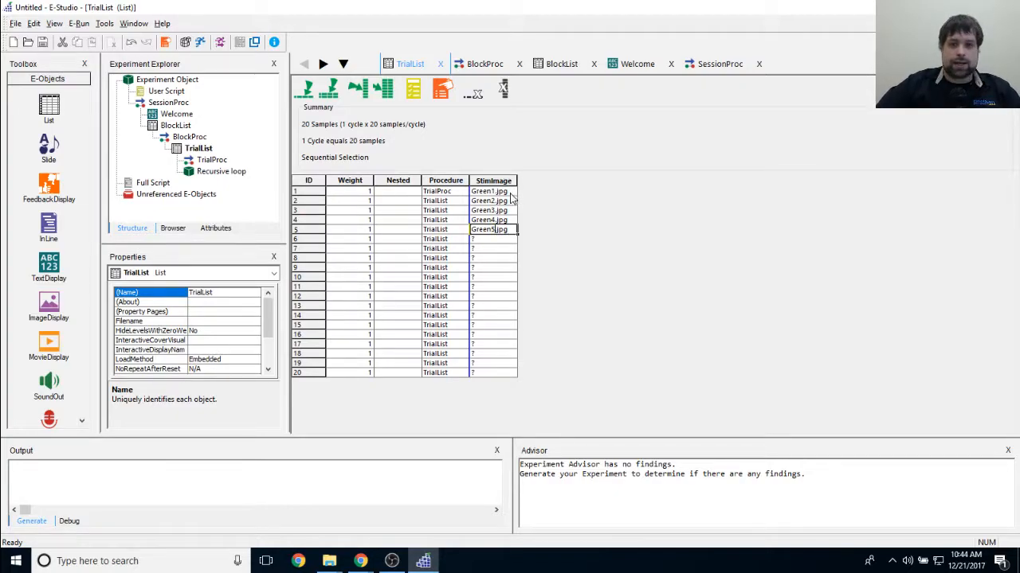
click(505, 192)
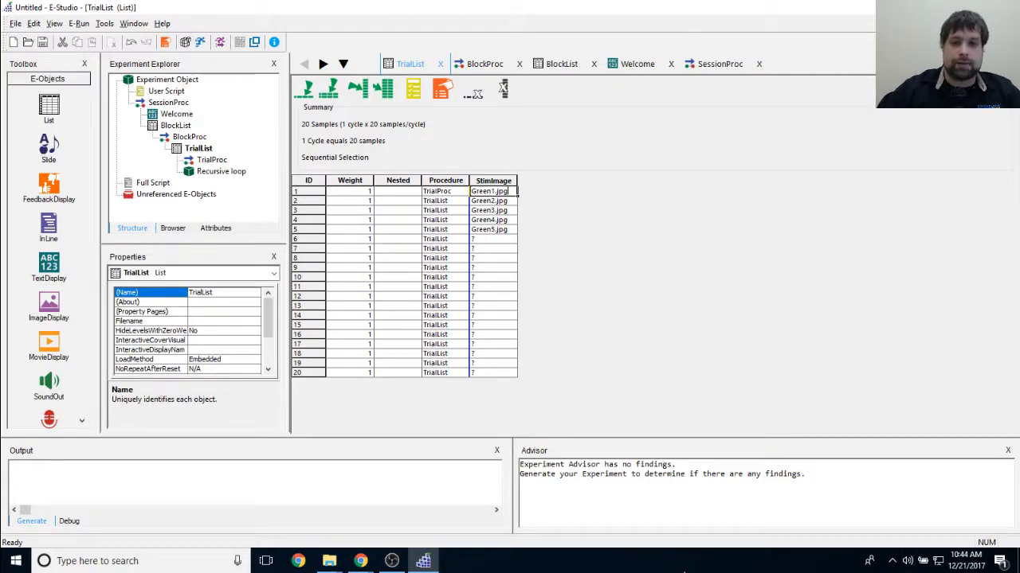
drag(489, 212, 488, 223)
click(488, 231)
click(493, 238)
text(Red)
key(Return)
text(Red2)
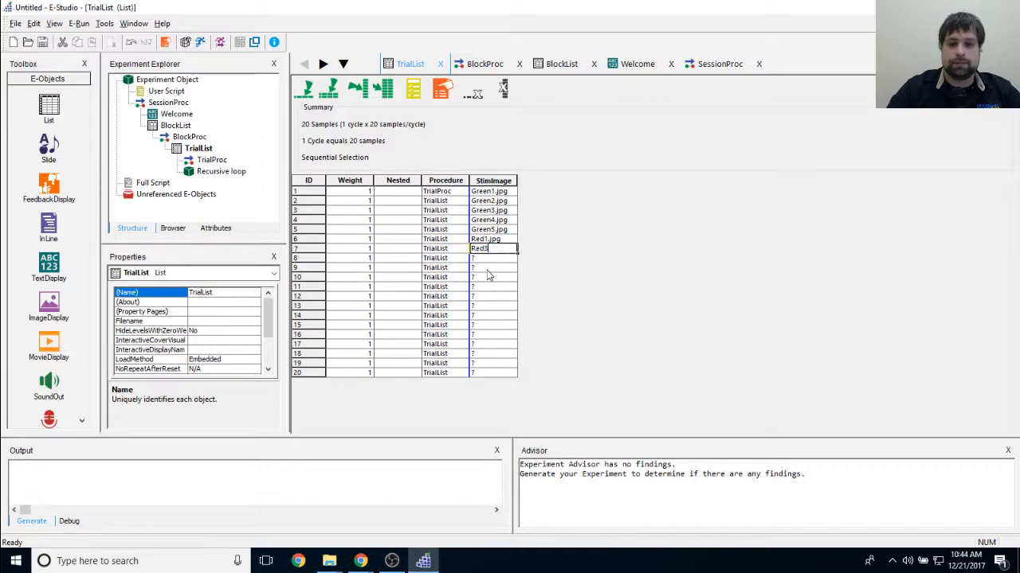
text(.jpg)
key(Return)
text(Red3)
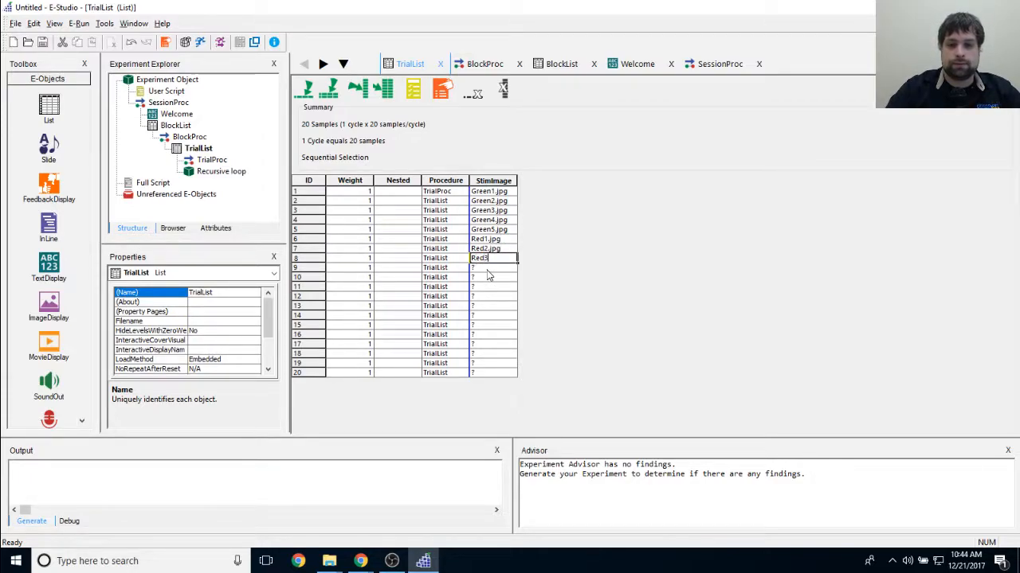
text(.jpg)
key(Return)
text(Red4.jpg)
key(Return)
text(Red5.jpg)
key(Return)
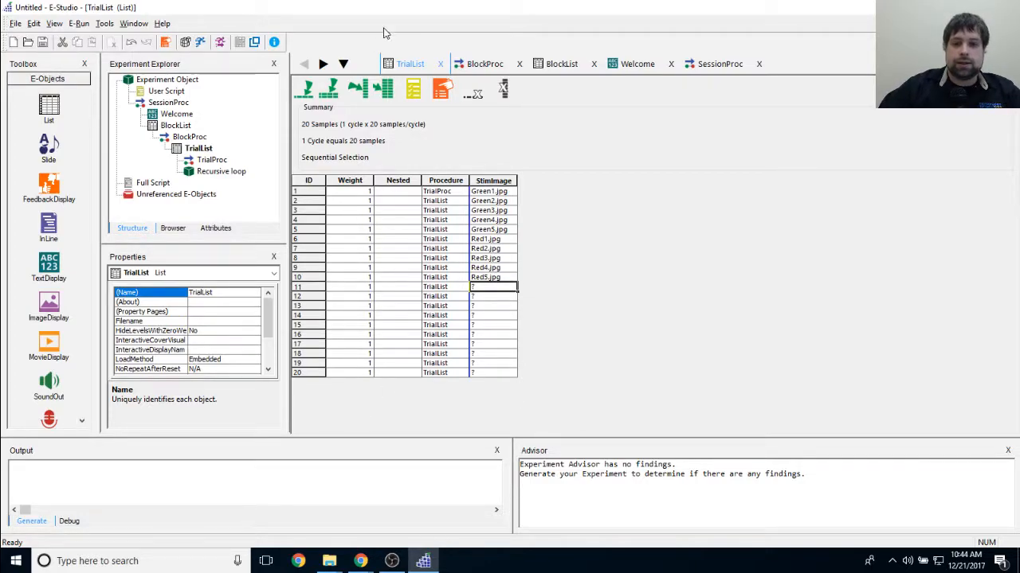
Copy the StimImage values of levels 1 to 10 in TrialList and paste them into levels 11 to 20.
click(512, 193)
drag(512, 193, 507, 271)
click(504, 197)
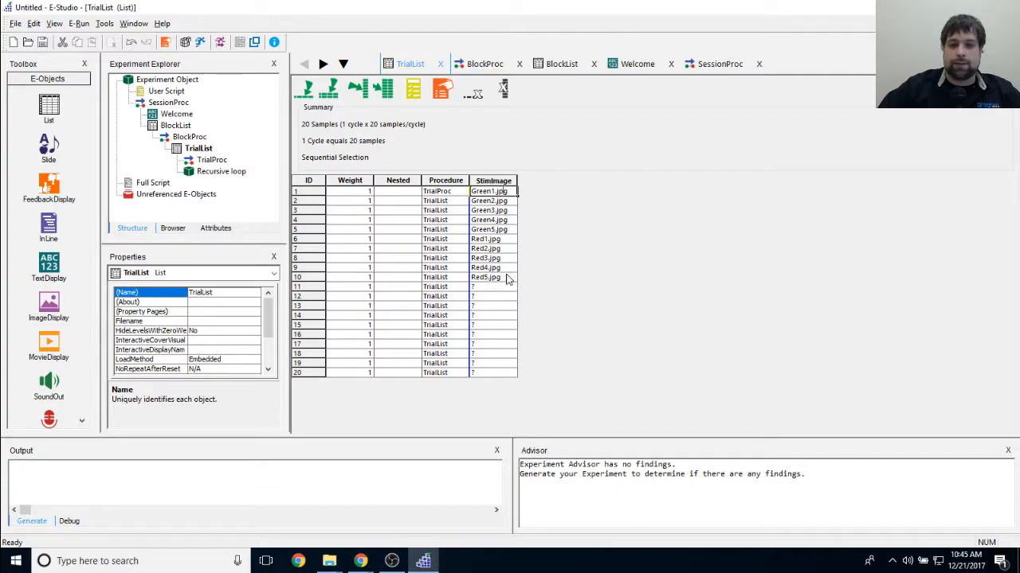
drag(507, 279, 516, 195)
key(ctrl+c)
click(499, 194)
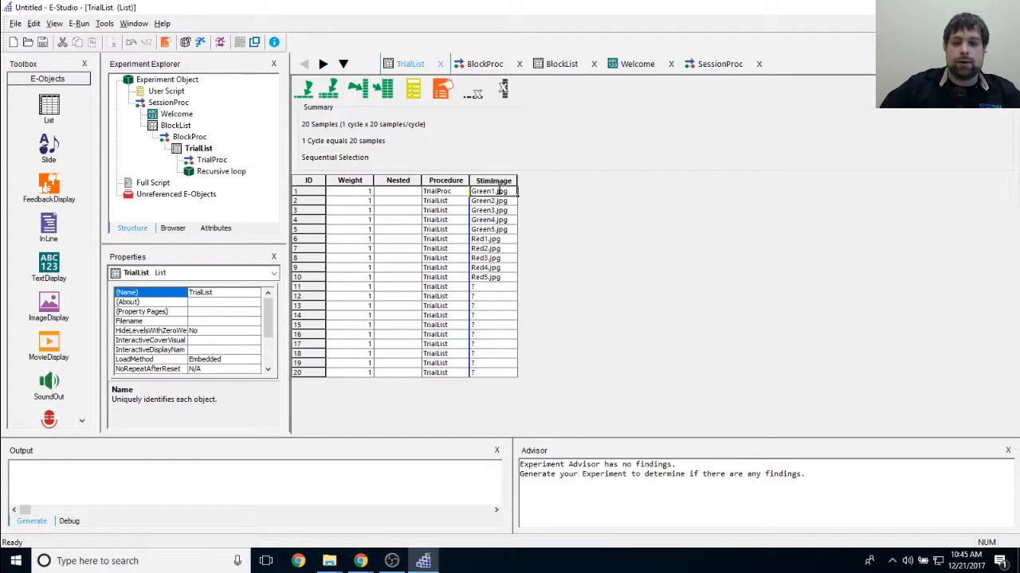
click(507, 201)
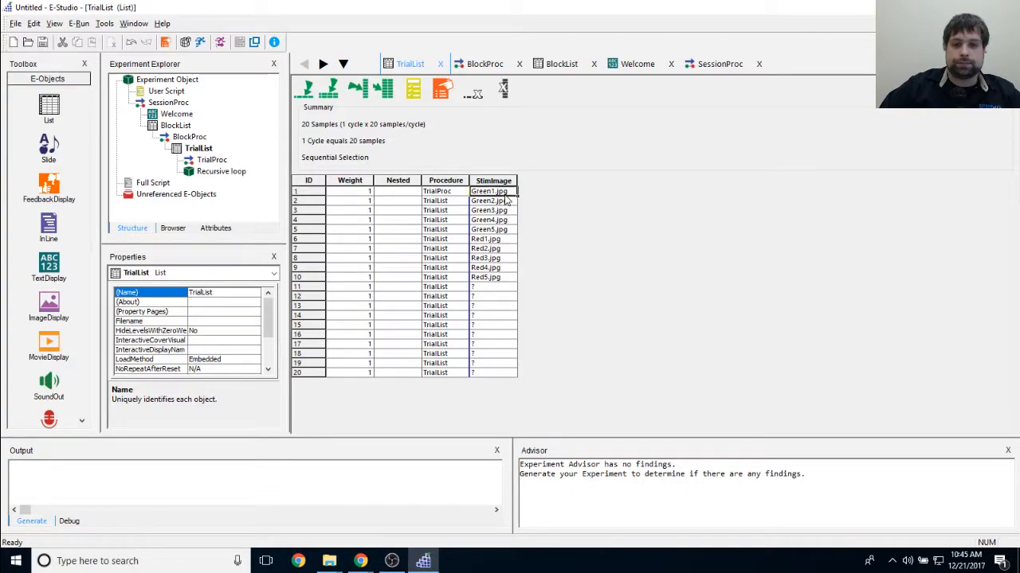
drag(506, 201, 507, 279)
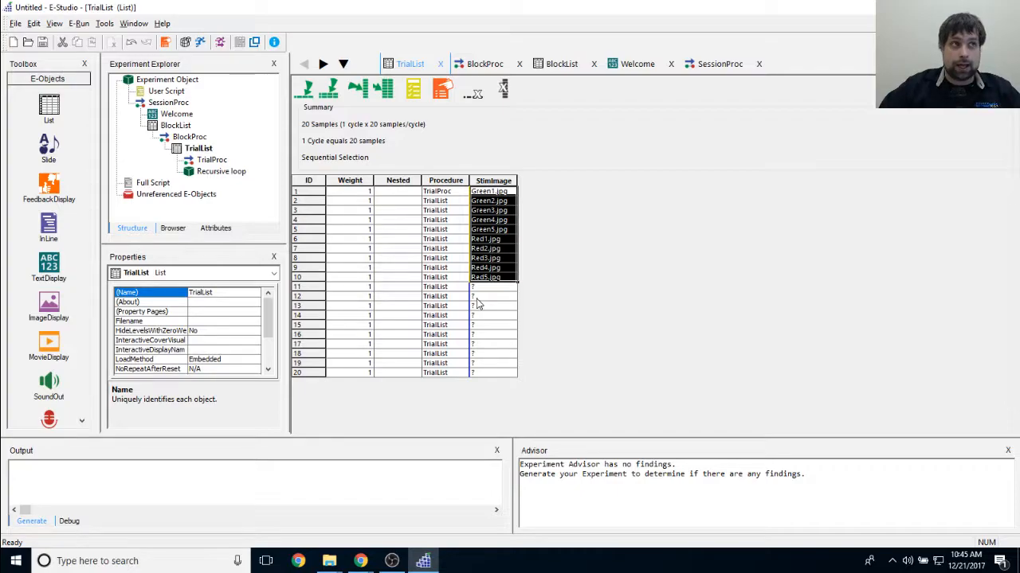
click(486, 289)
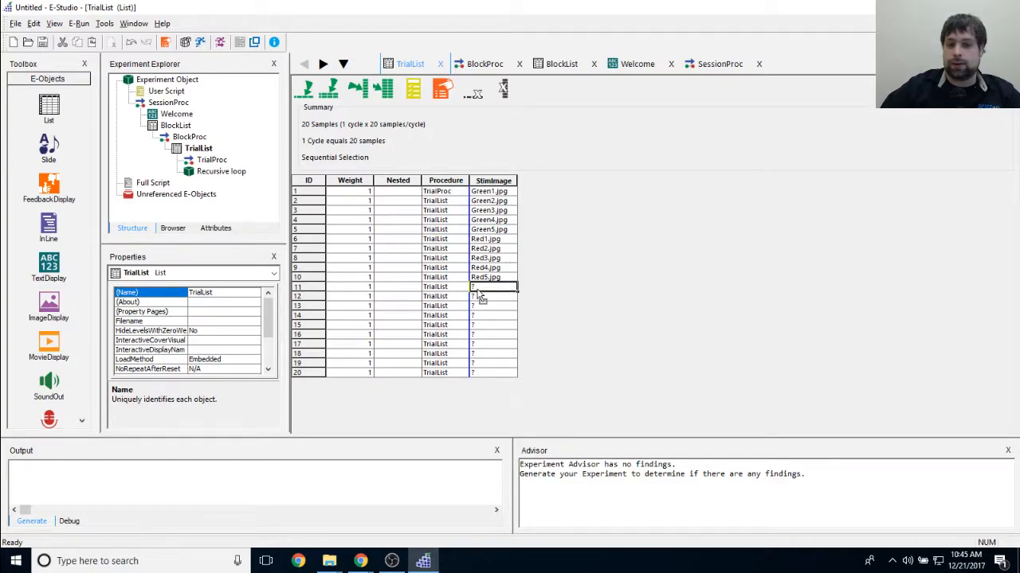
key(ctrl+v)
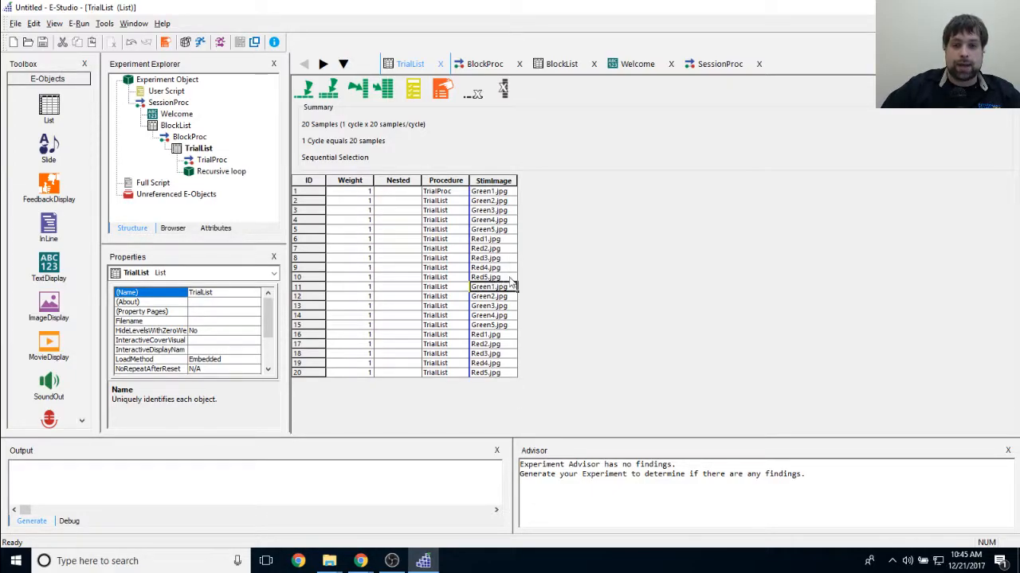
key(Up)
key(Up)
key(Up)
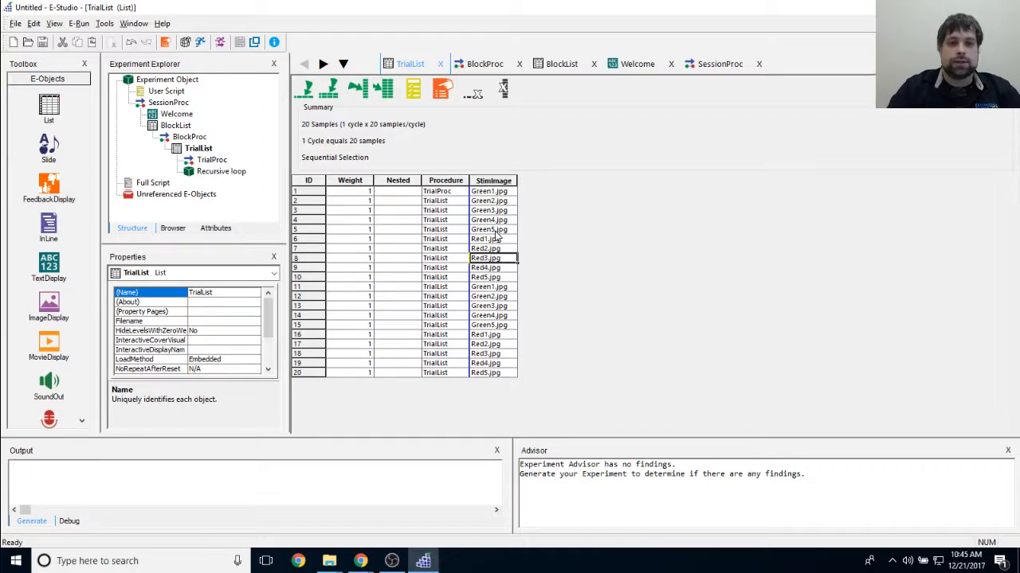
drag(489, 192, 511, 232)
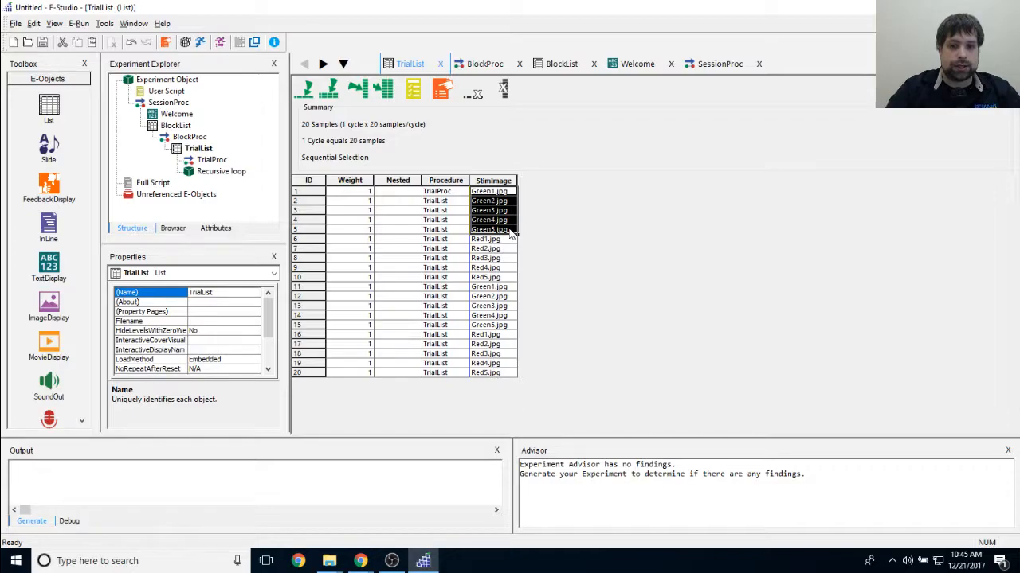
drag(484, 278, 503, 336)
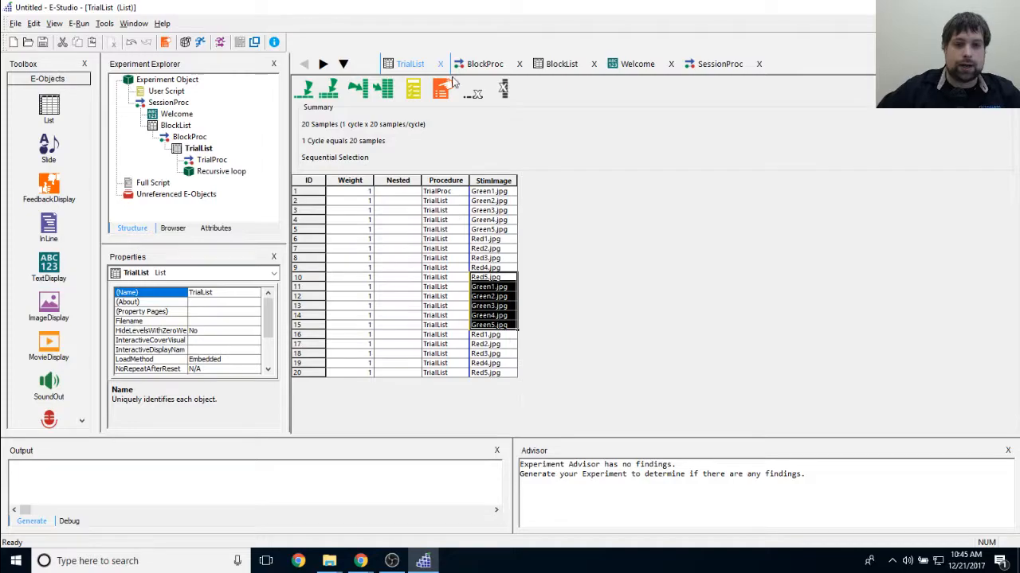
click(495, 193)
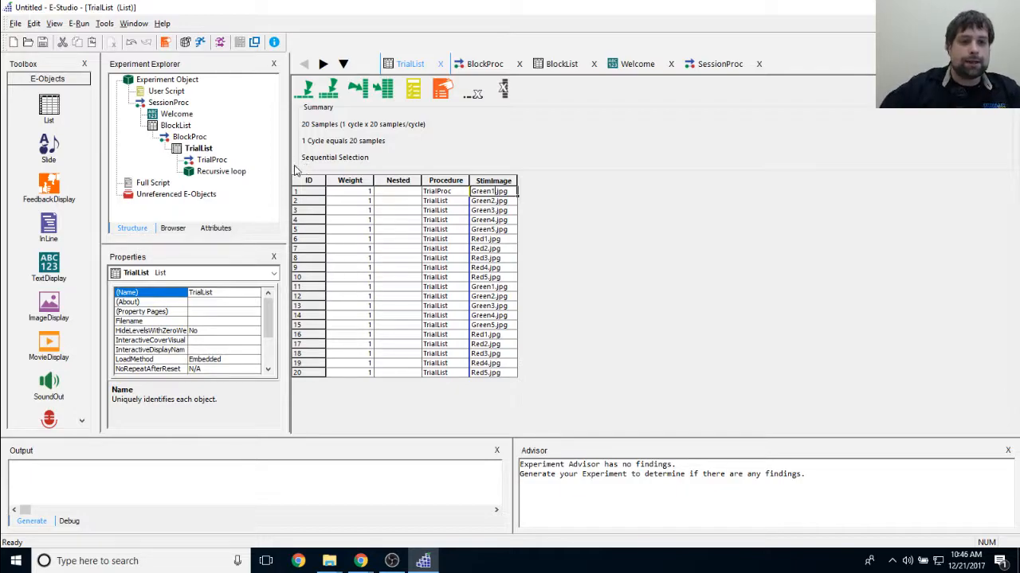
Examine the Recursive loop under TrialList in the experiment structure and compare it with the Procedure values of levels 1 and 2.
click(221, 172)
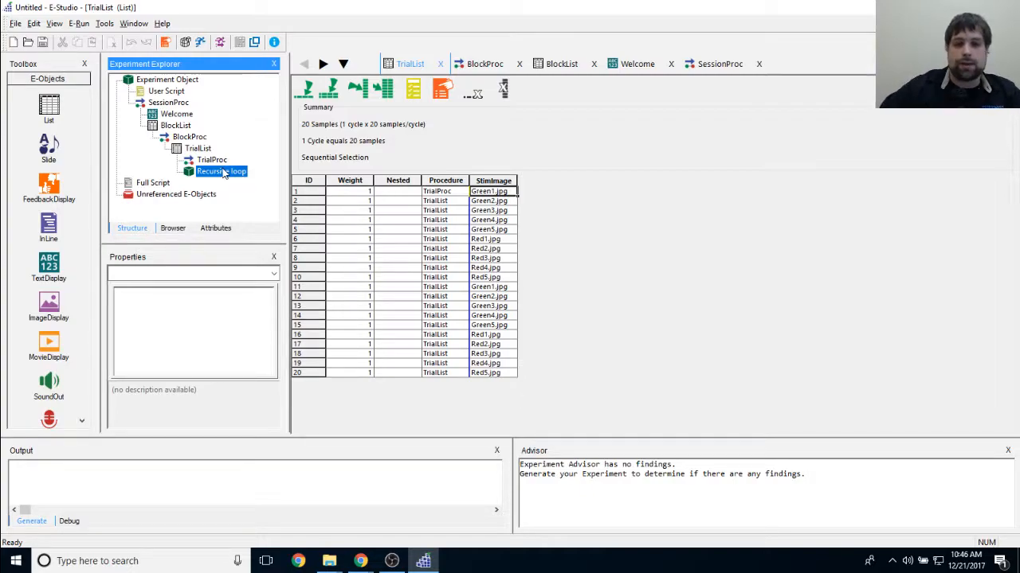
click(457, 194)
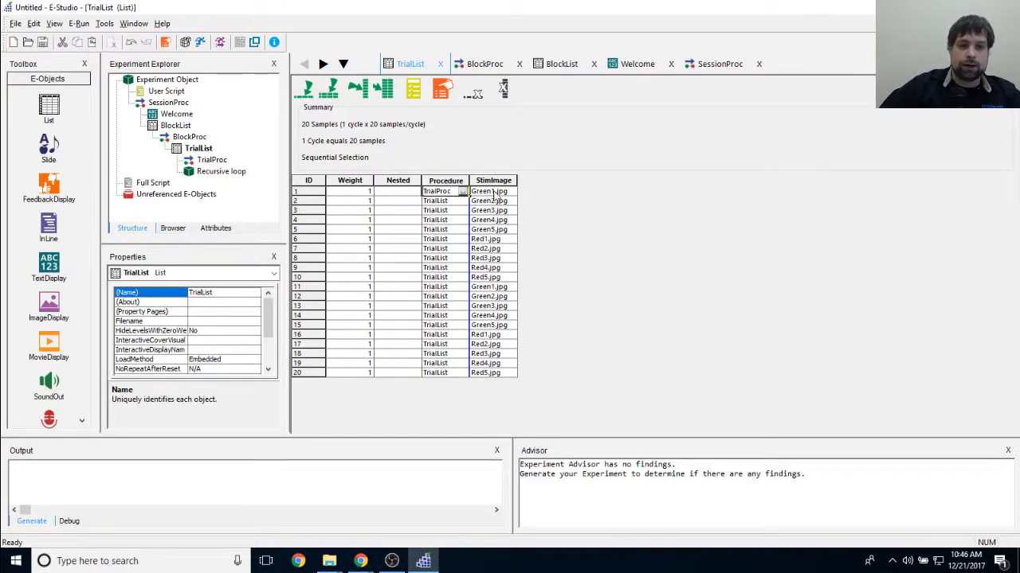
click(453, 204)
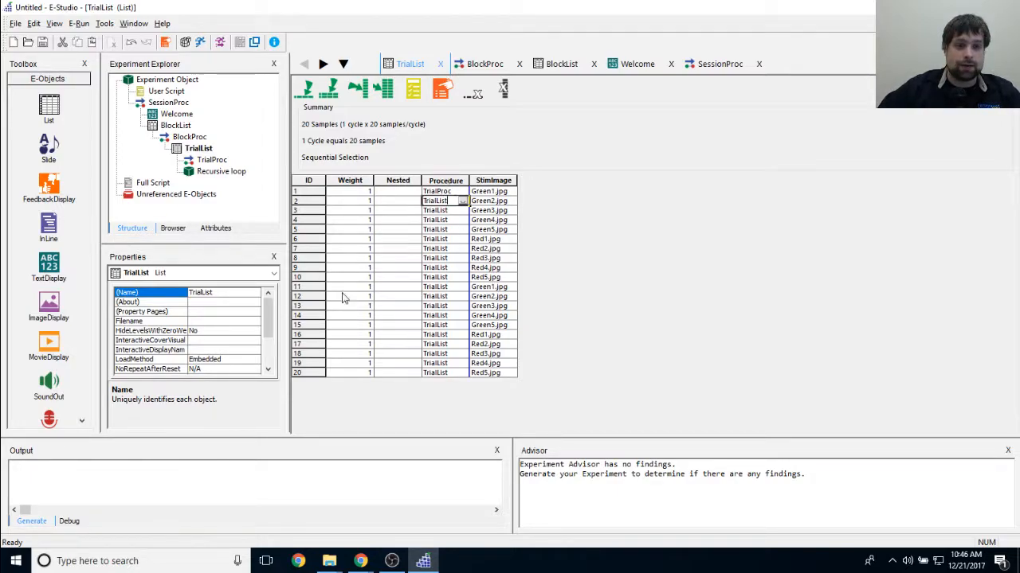
click(190, 136)
click(199, 149)
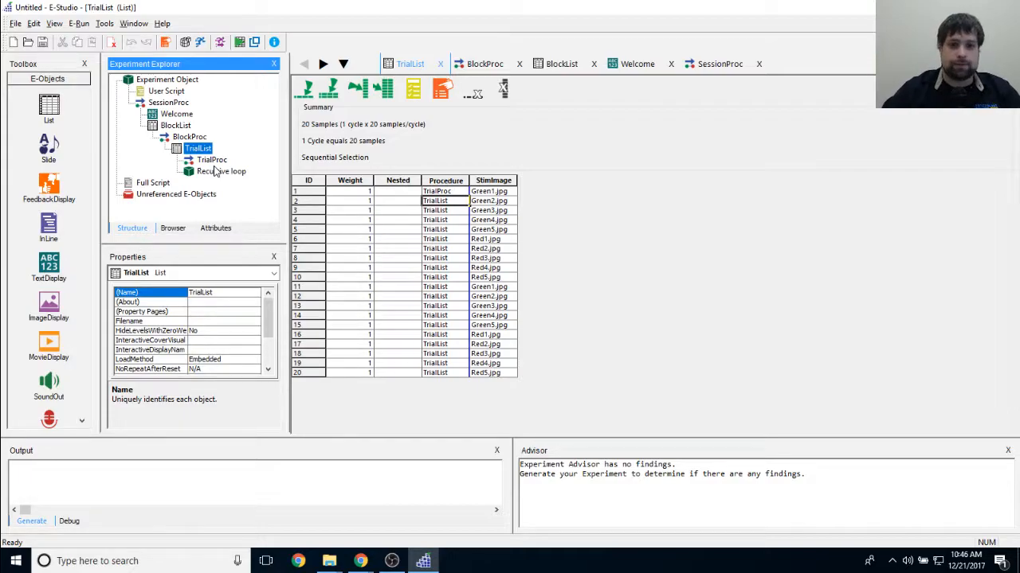
click(450, 192)
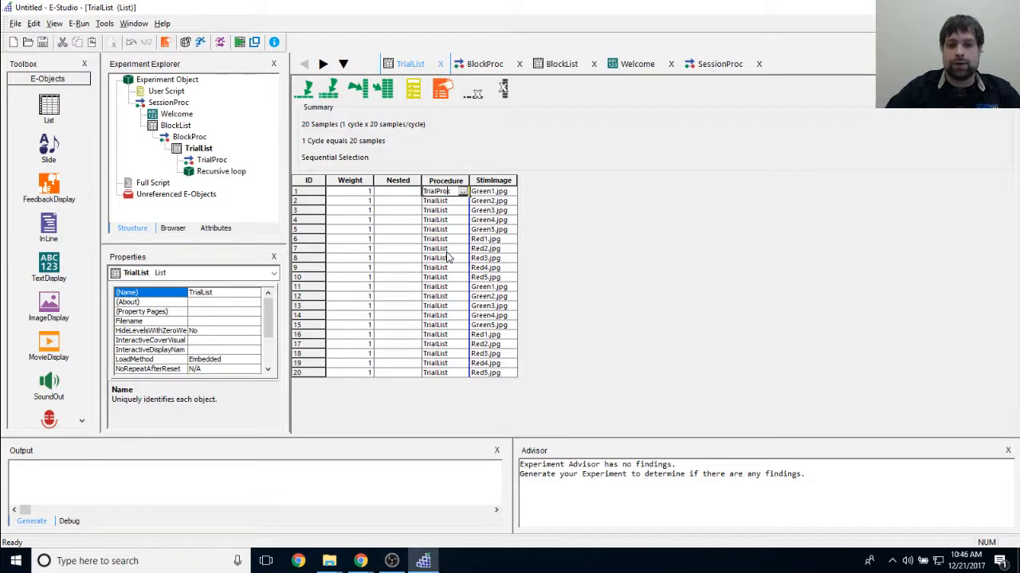
click(213, 160)
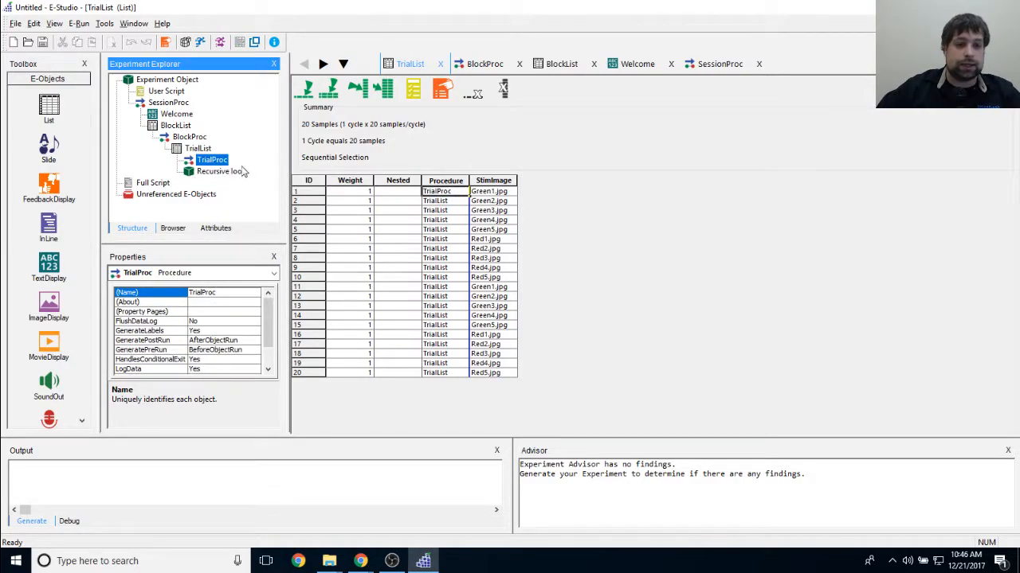
click(238, 172)
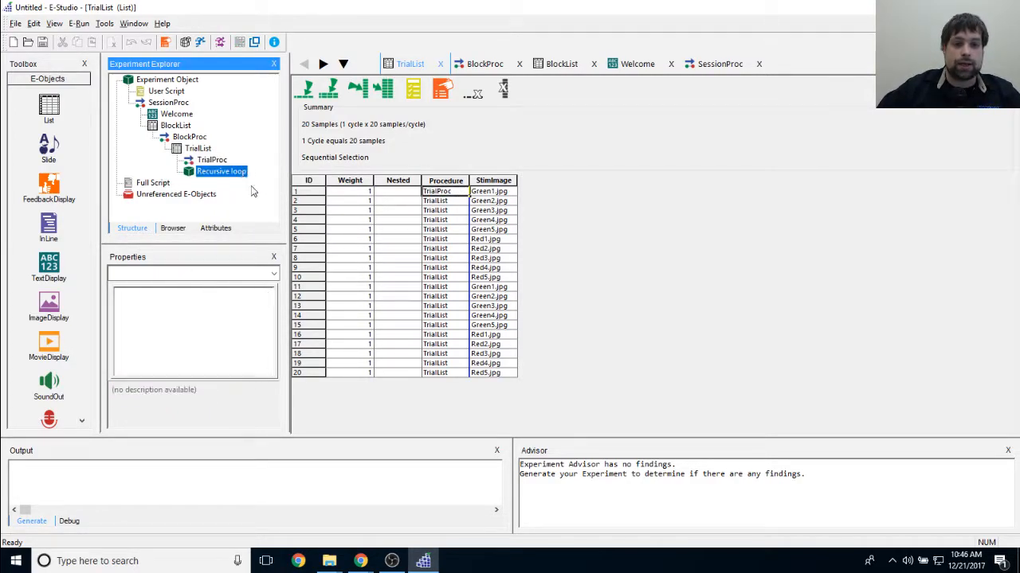
Fill the Procedure value TrialProc from level 1 of TrialList down through levels 2 to 20.
click(452, 207)
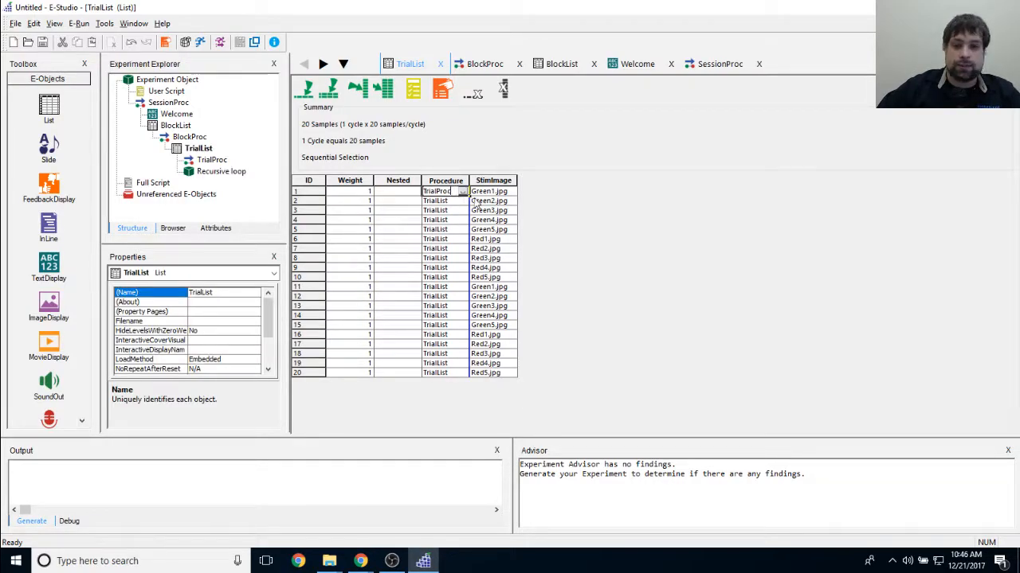
drag(470, 199, 466, 393)
click(441, 269)
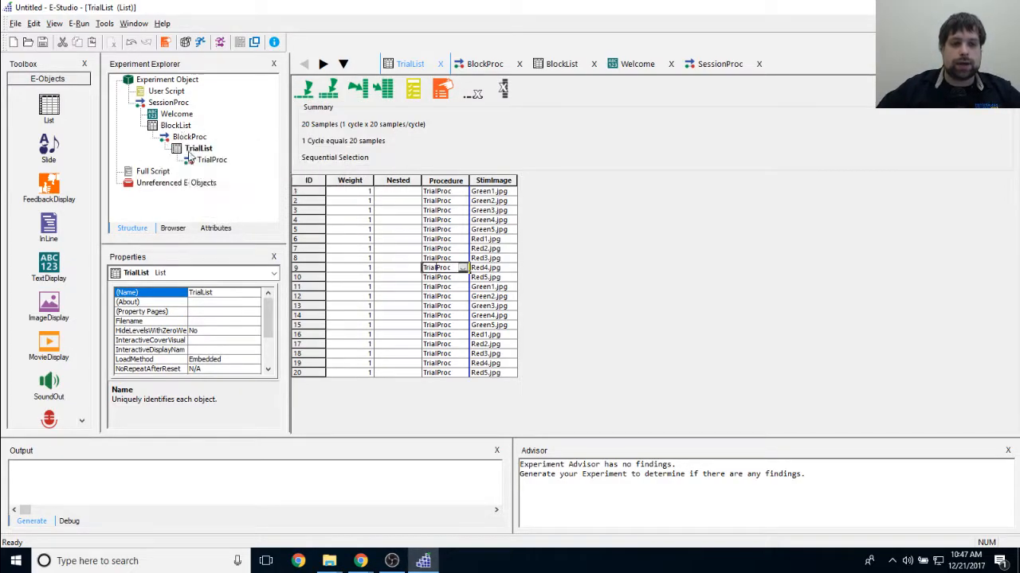
Set the Procedure of level 20 in TrialList to BlockProc and inspect the Recursive loop in the experiment structure.
click(436, 375)
drag(436, 374, 390, 374)
key(BackSpace)
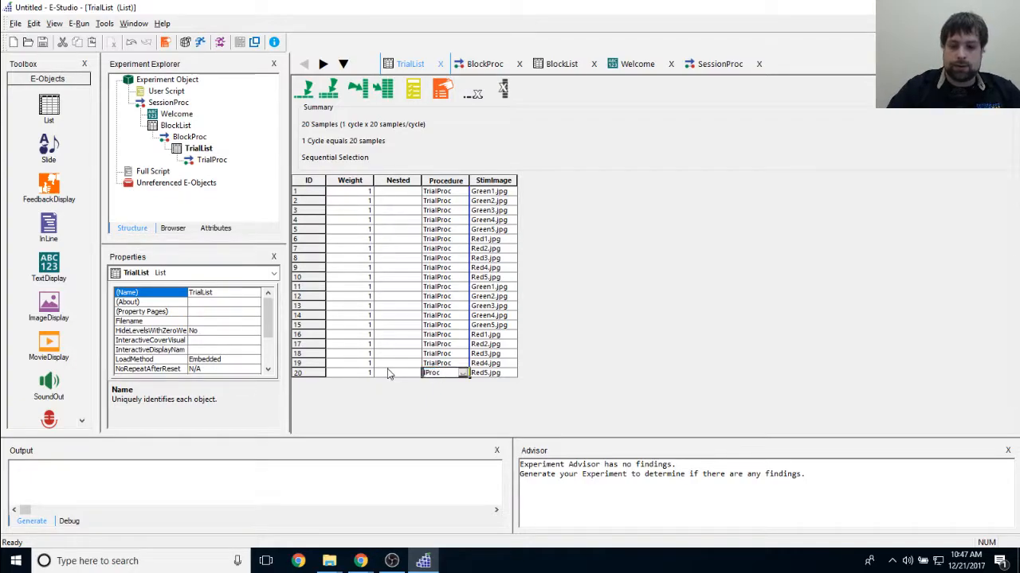
text(Block)
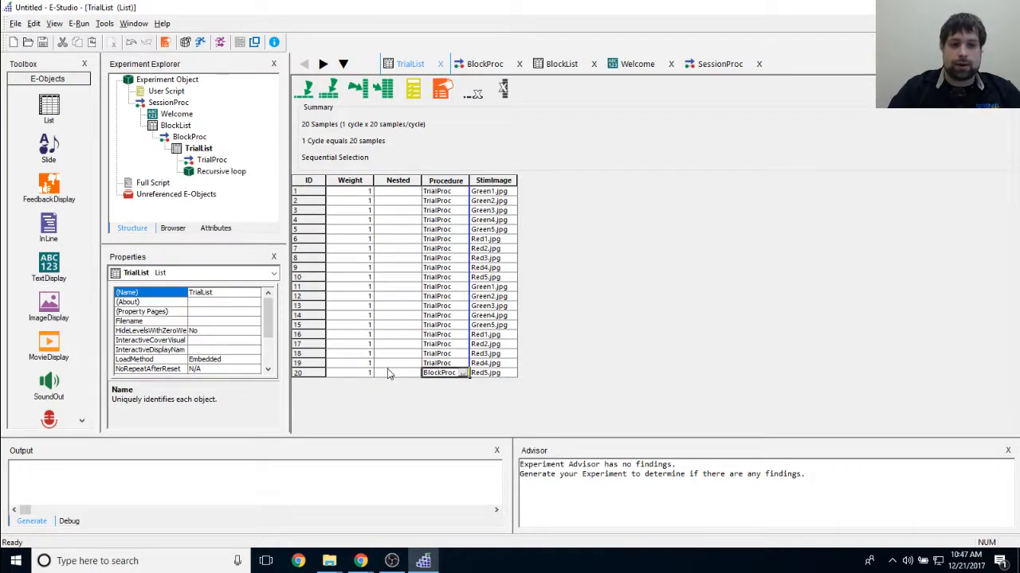
click(209, 172)
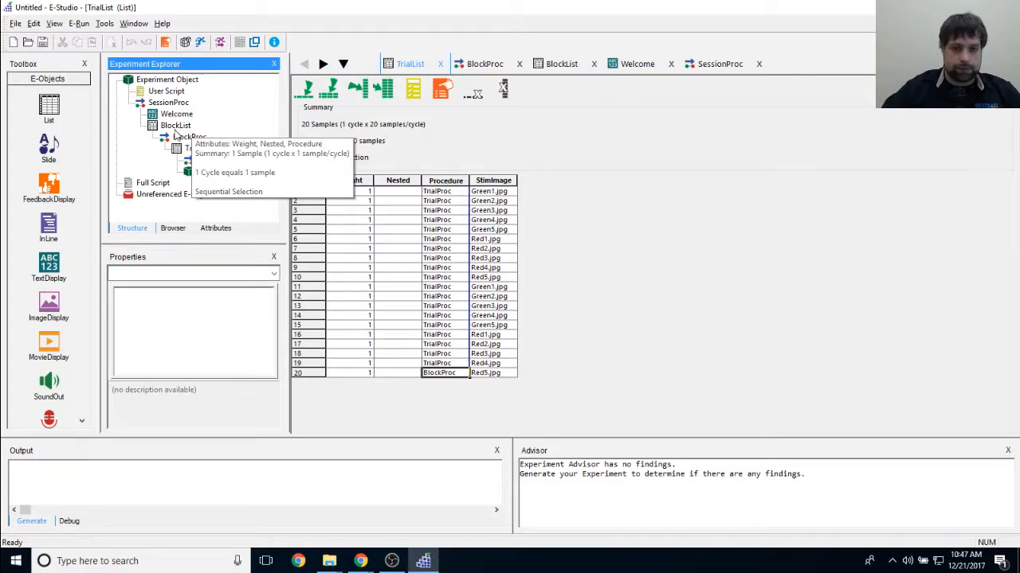
Set the Procedure of level 20 in TrialList back to TrialProc.
click(446, 372)
drag(457, 373, 407, 372)
text(TrialProc)
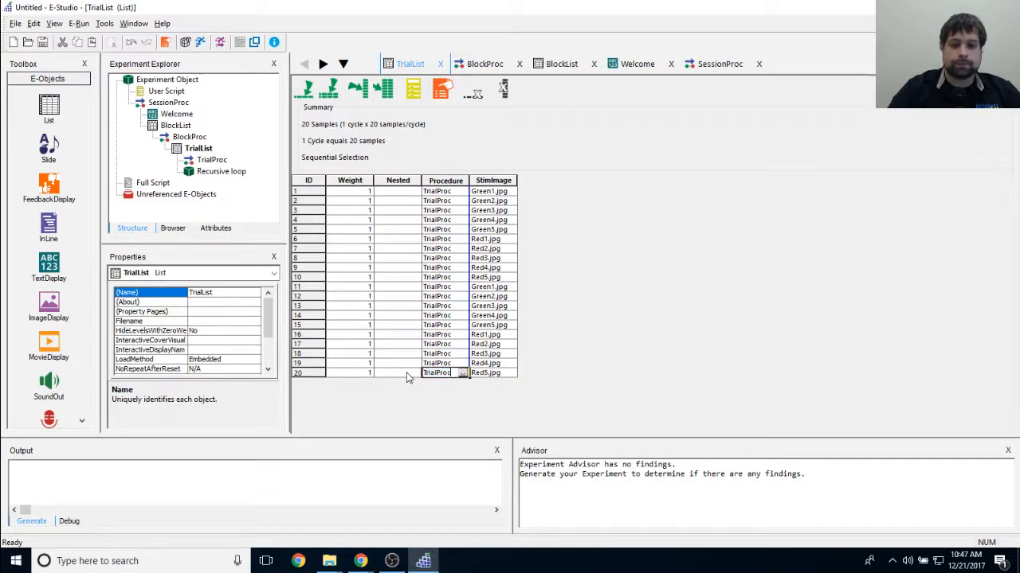
key(Return)
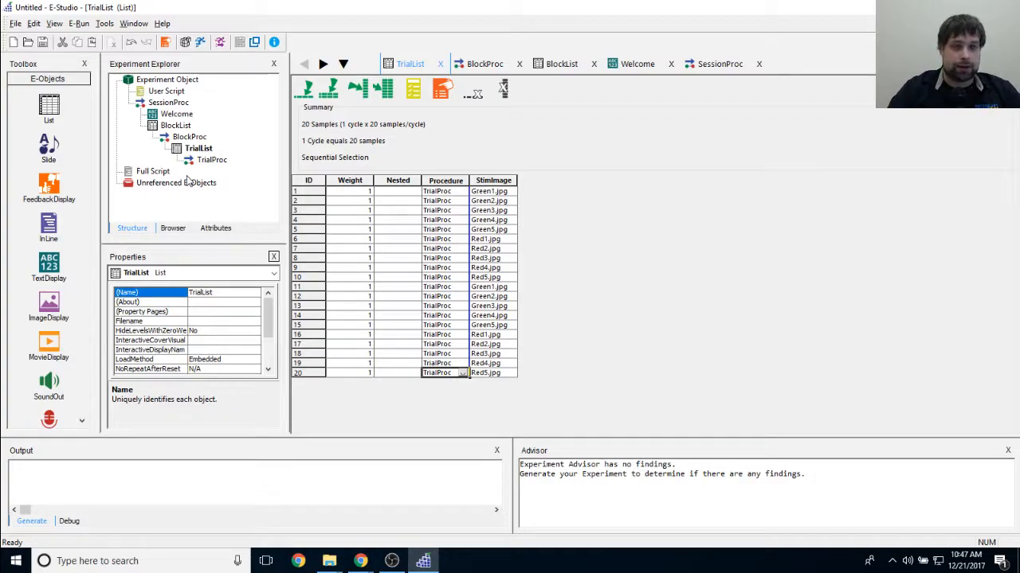
click(436, 200)
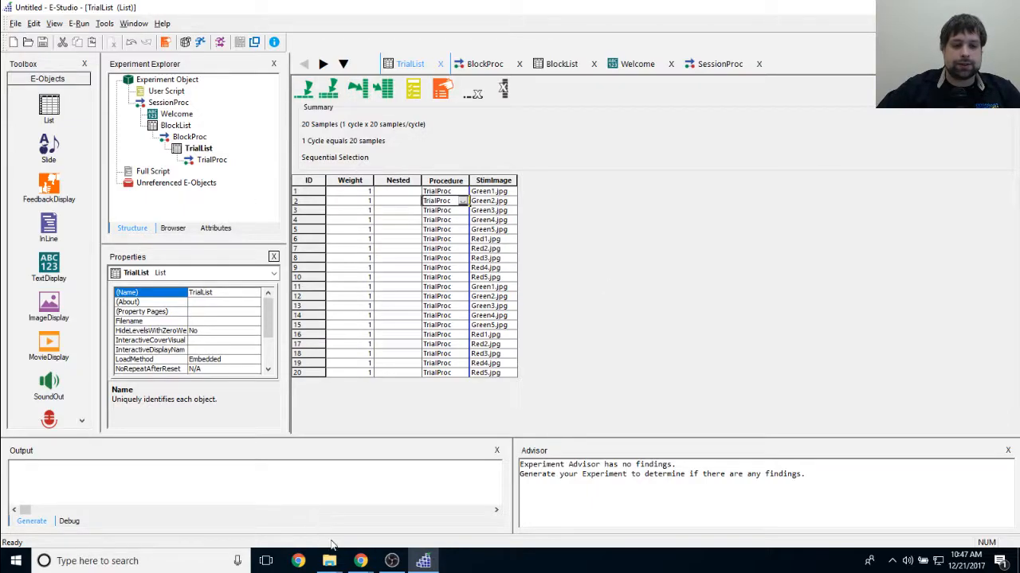
Switch to File Explorer and check the names of the HighPitch and LowPitch sound files in the theSounds subfolder of Cross Modal Priming.
mouse_move(329, 558)
click(370, 494)
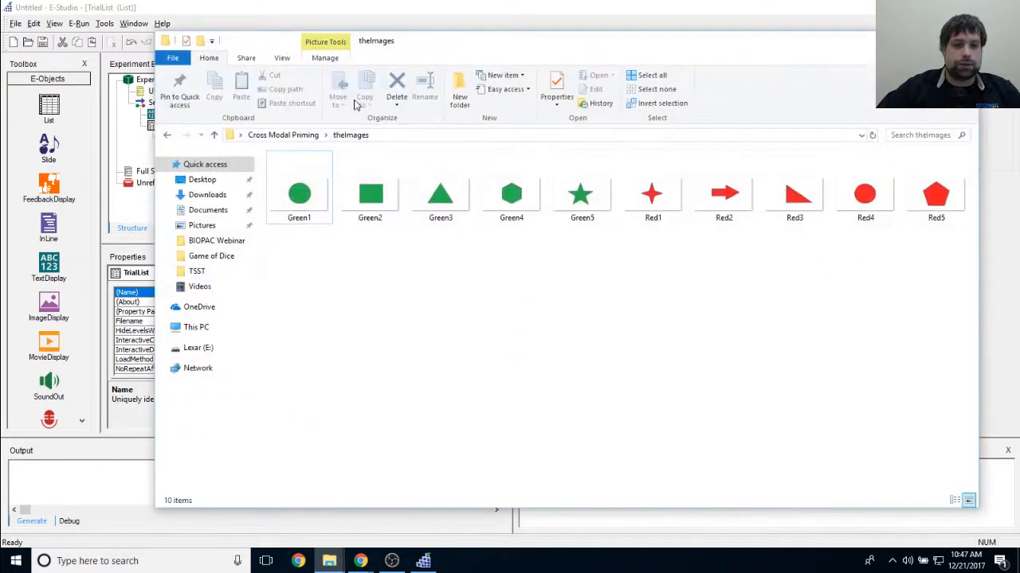
key(alt+Up)
double_click(310, 186)
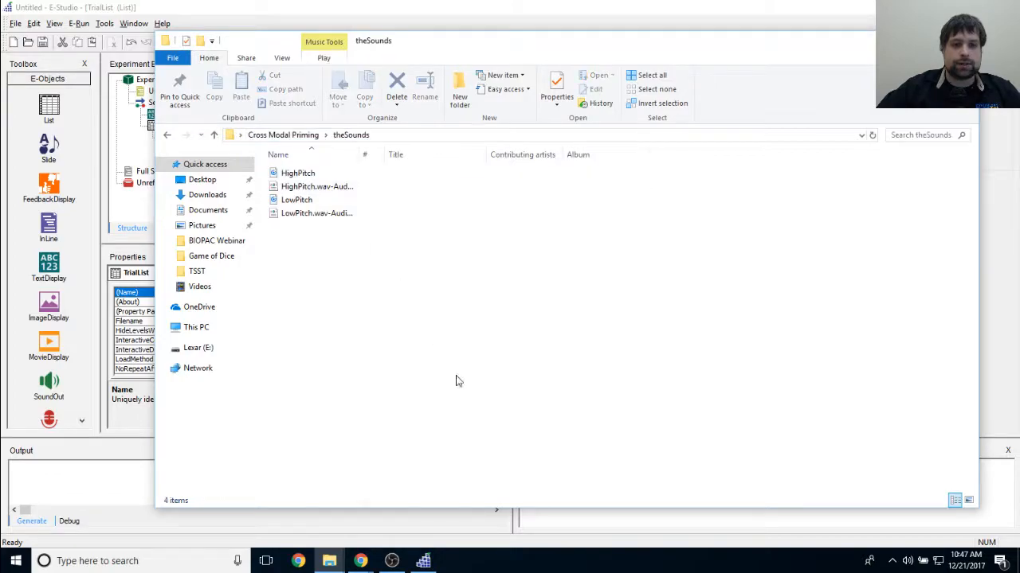
click(338, 173)
click(330, 201)
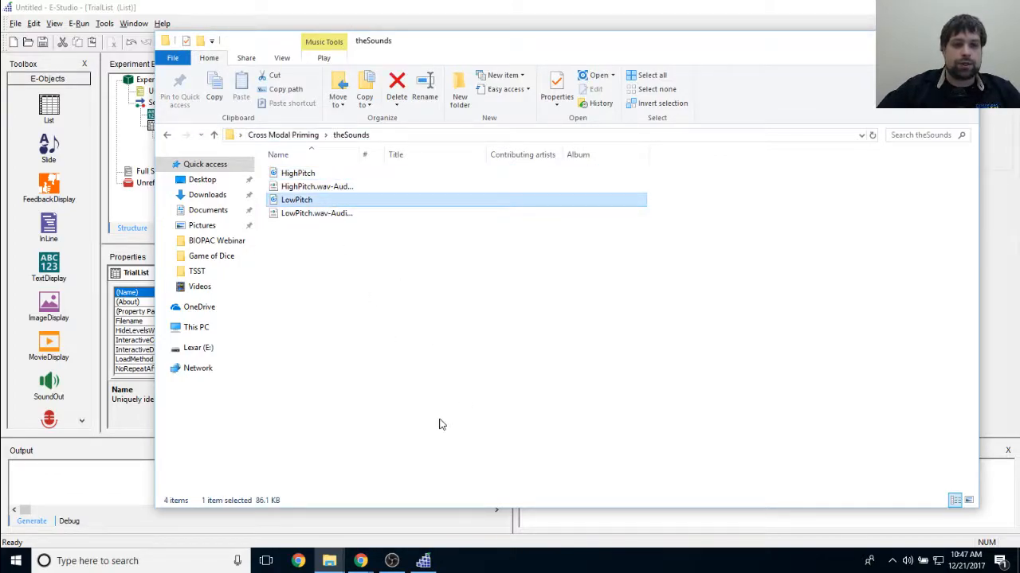
Return to E-Studio and add an attribute named StimSound to TrialList.
click(903, 41)
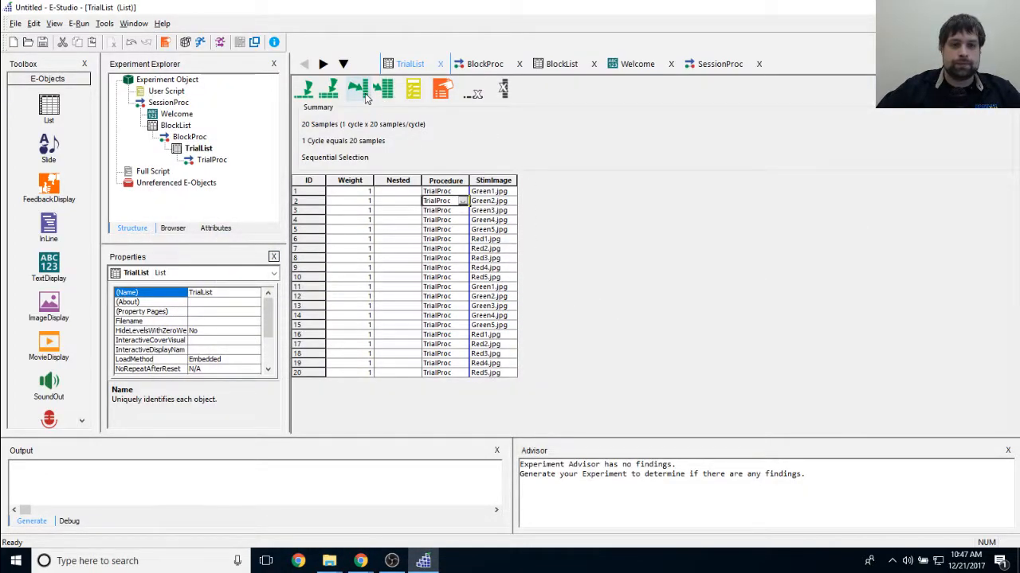
click(366, 94)
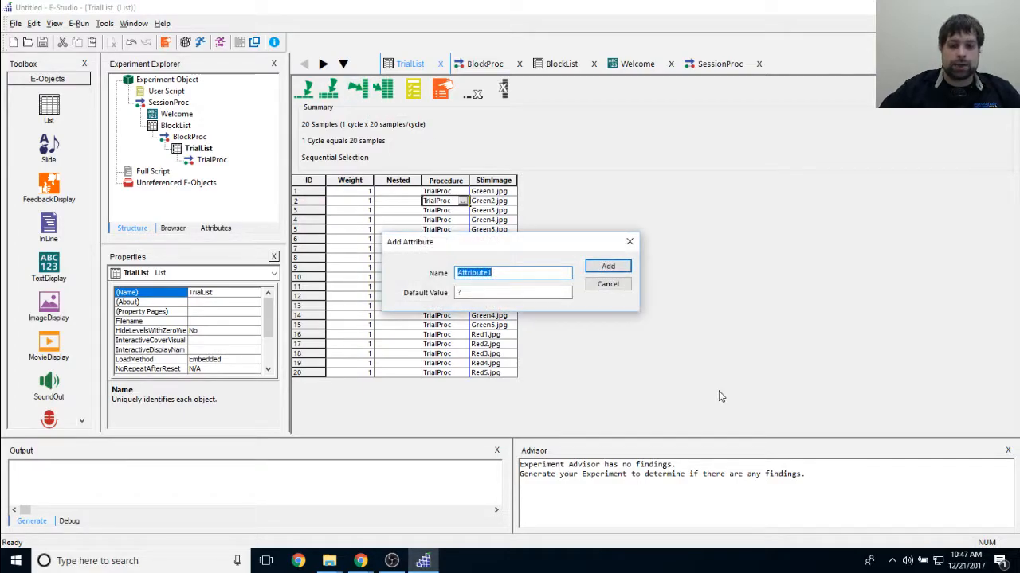
text(StimSound)
key(Return)
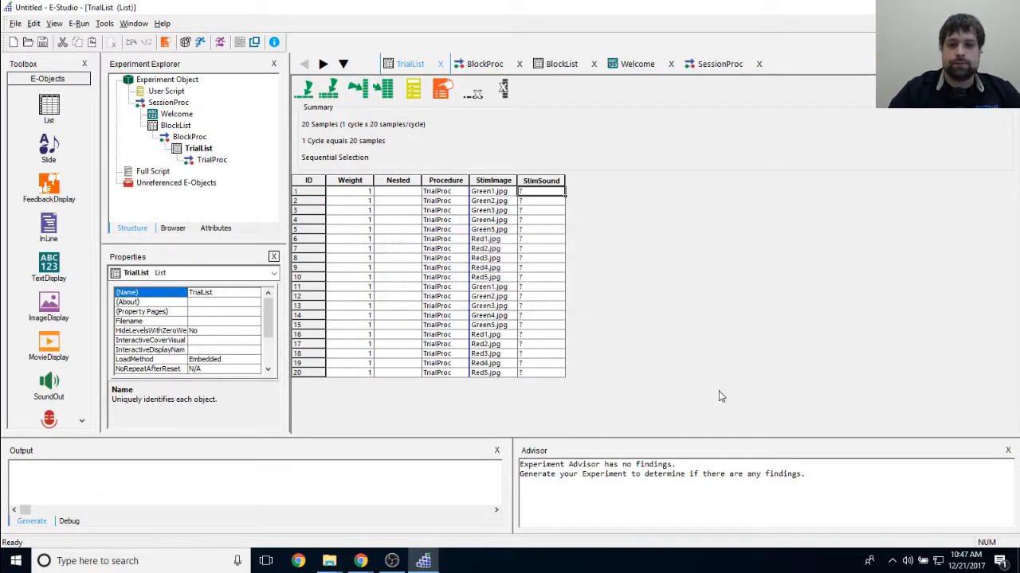
Set StimSound to HighPitch.wav for levels 1 to 5 of TrialList.
text(HighPitch.wav)
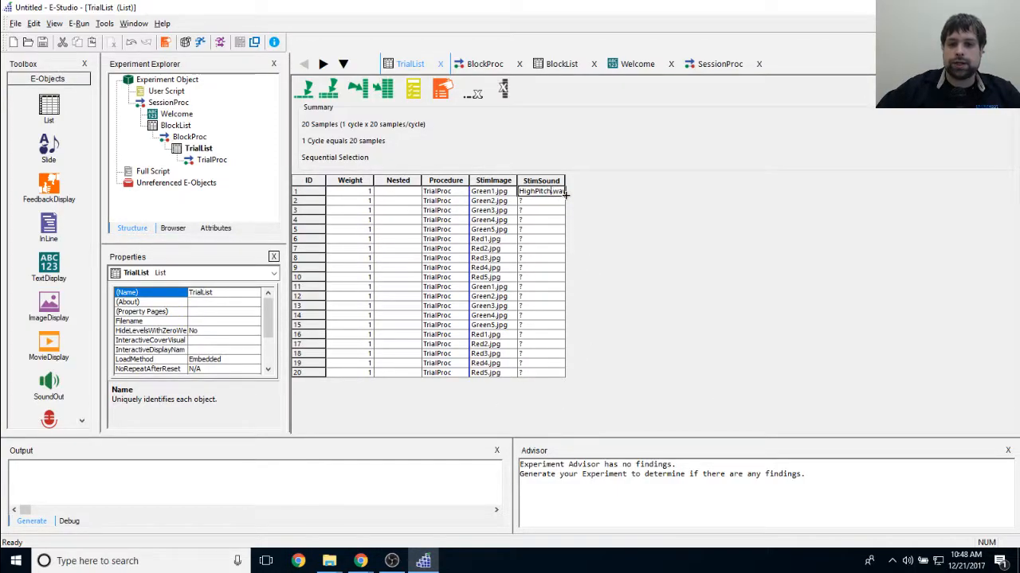
drag(564, 192, 562, 233)
drag(489, 191, 548, 231)
click(547, 229)
Copy the HighPitch.wav values from levels 1 to 5 into StimSound for levels 16 to 20.
drag(548, 191, 550, 224)
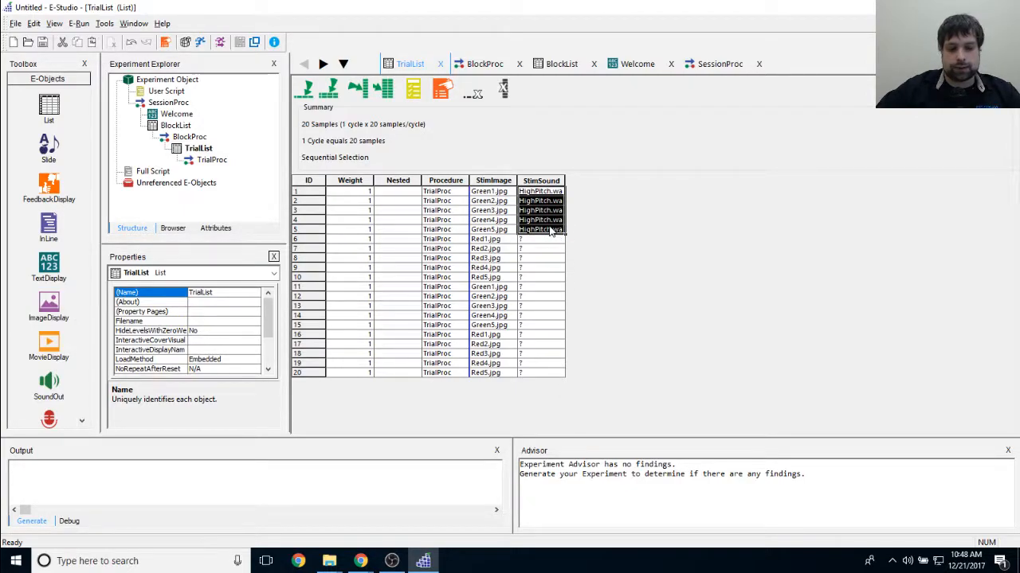
click(541, 334)
text(HighPitch.wav HighPitch.wav HighPitch.wav HighPitch.wav HighPitch.wav)
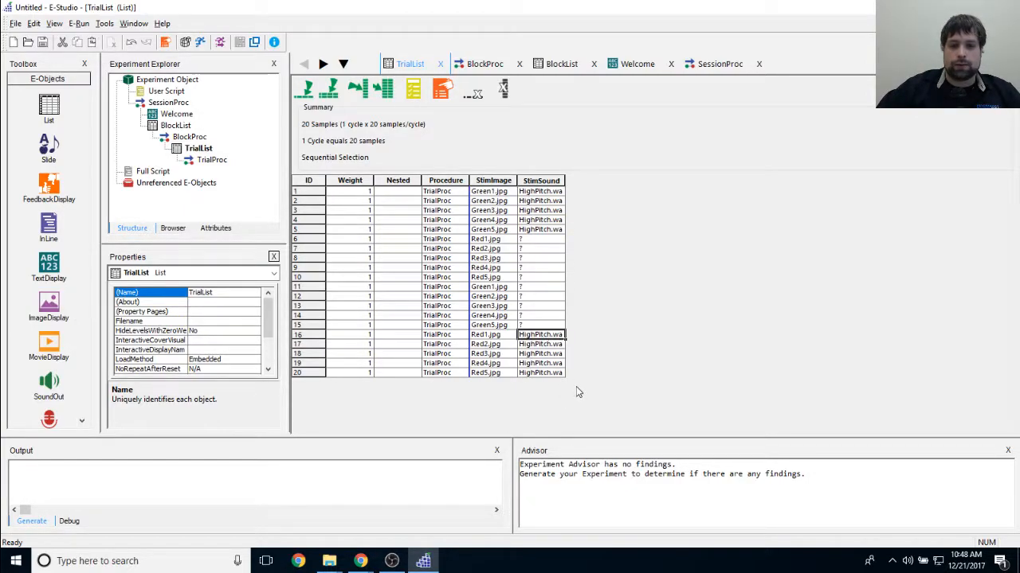
click(561, 325)
drag(500, 335, 555, 383)
click(553, 363)
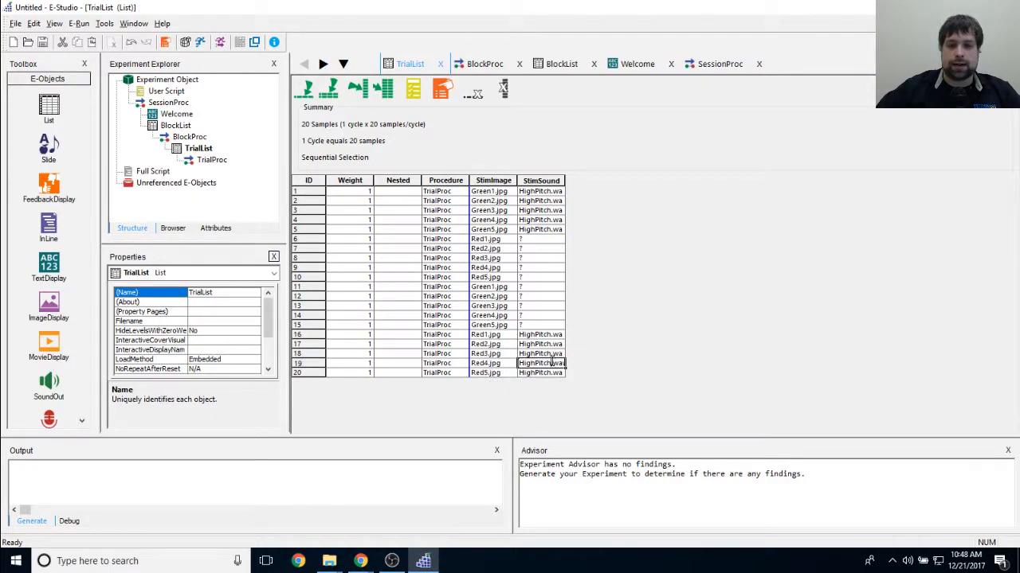
click(488, 192)
drag(516, 194, 555, 231)
Set StimSound to LowPitch.wav for level 6, the first Red1.jpg row.
click(552, 240)
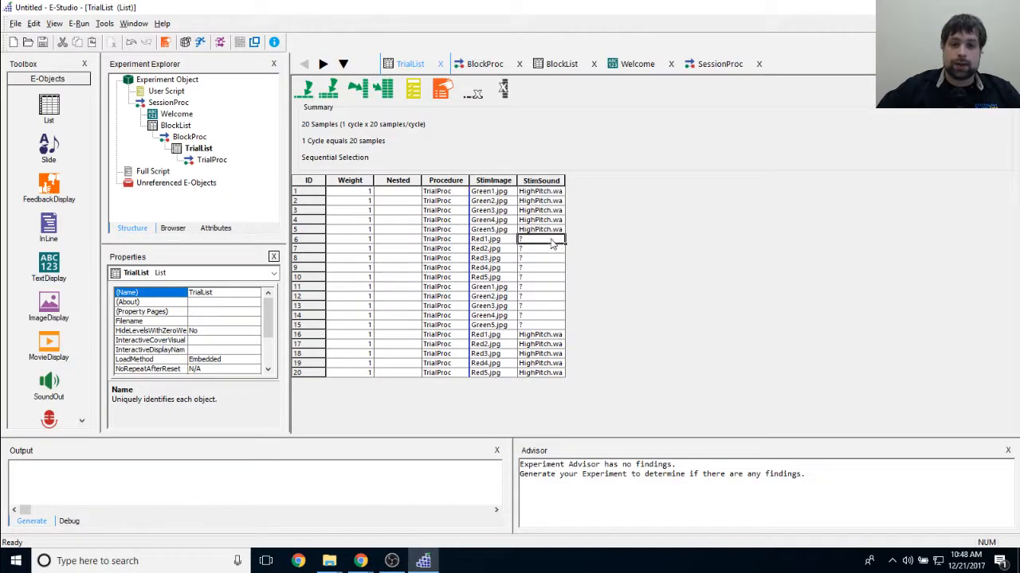
text(L)
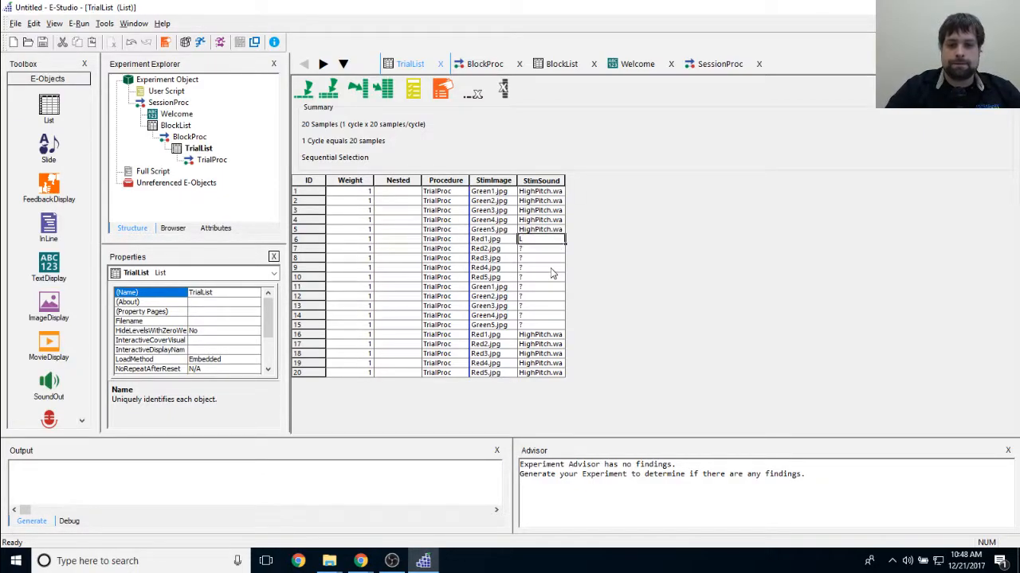
text(owPit)
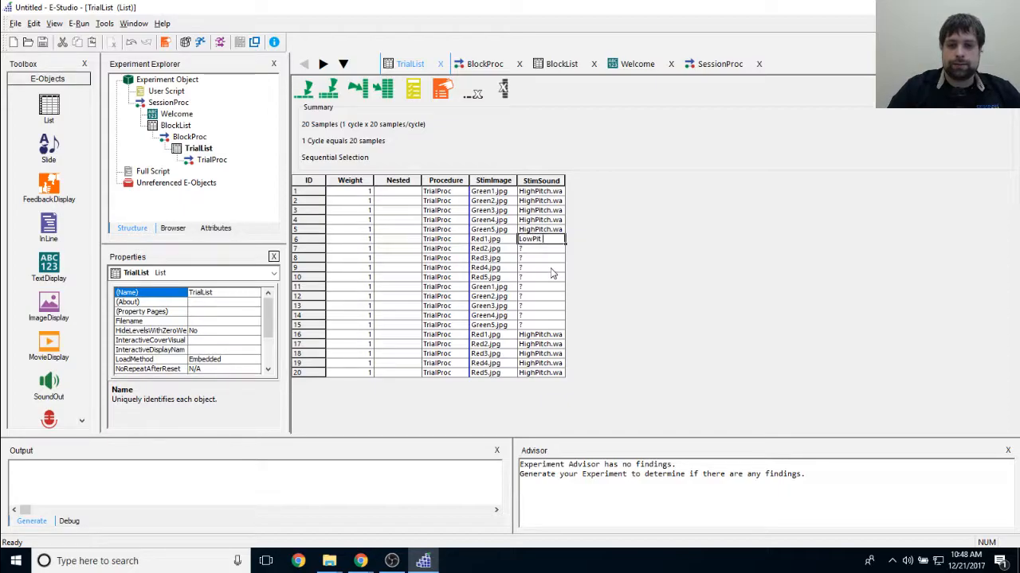
text(ch.wav)
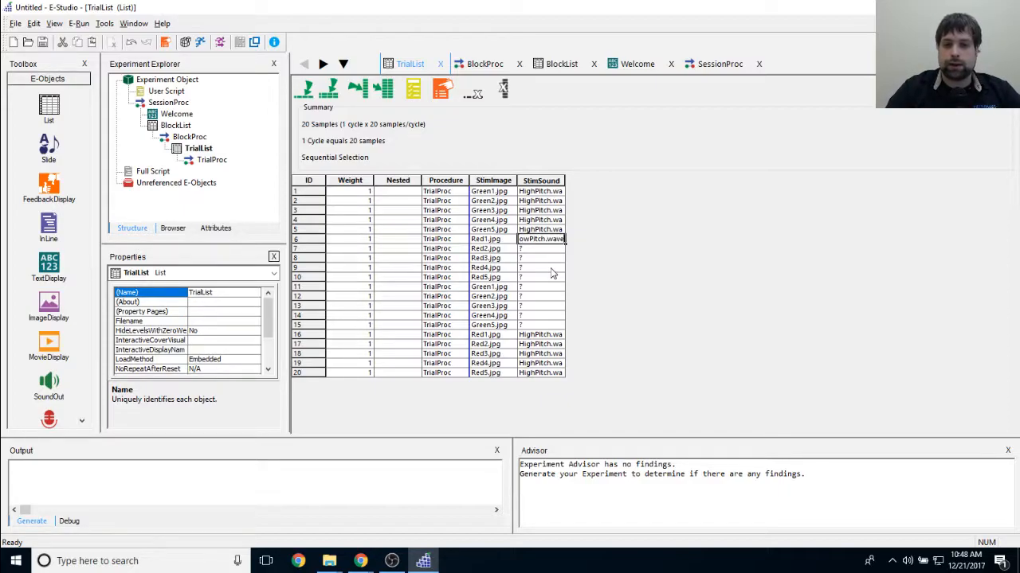
key(Return)
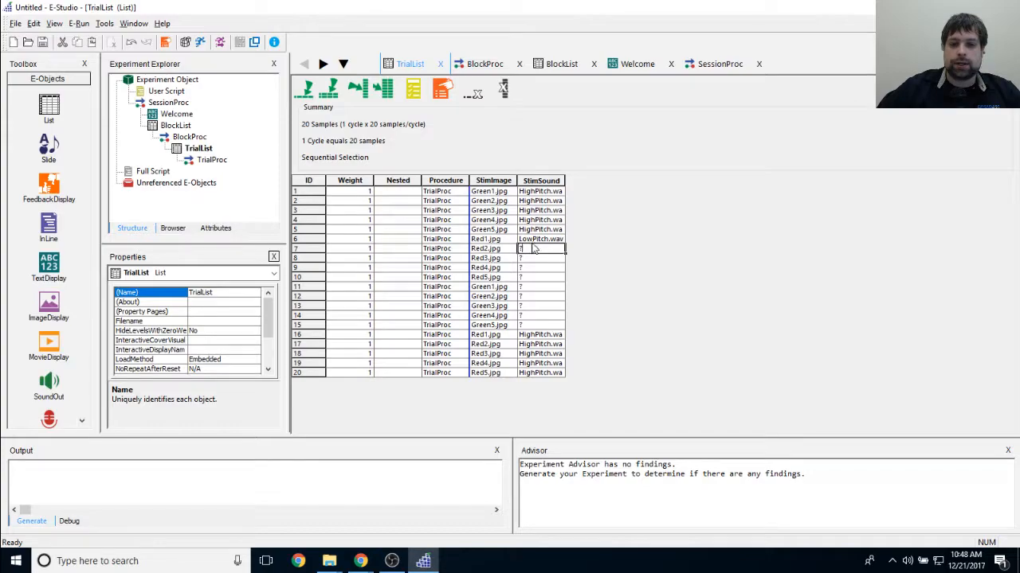
Fill StimSound with LowPitch.wav for levels 7 to 10 of TrialList.
key(Up)
key(Down)
key(ctrl+v)
key(Down)
key(ctrl+v)
key(Down)
text(LowPitch.wav)
key(Down)
text(LowPitch.wav)
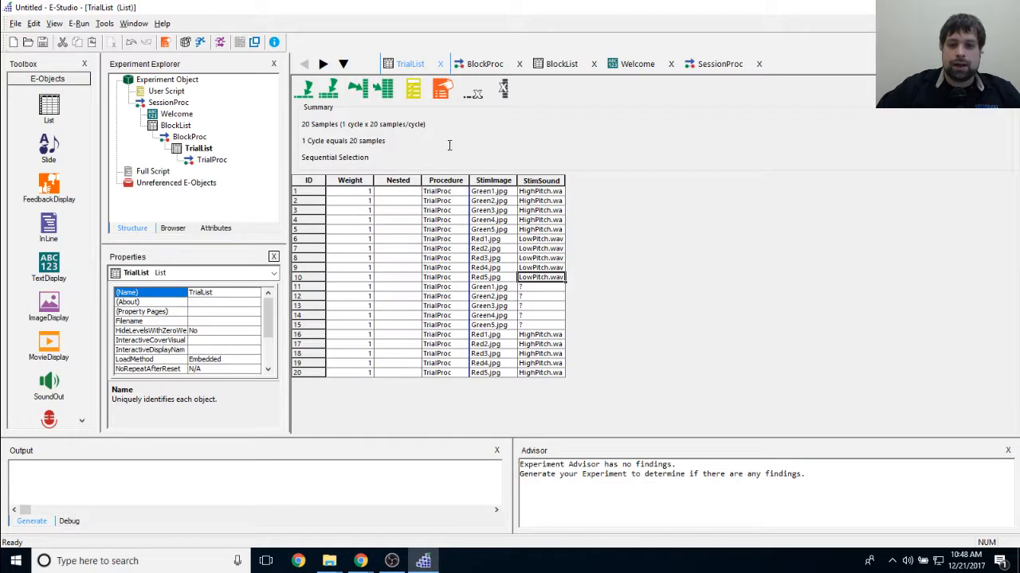
Copy the five LowPitch.wav values into StimSound for levels 11 to 15 and widen the StimSound column to fit its contents.
drag(557, 239, 558, 277)
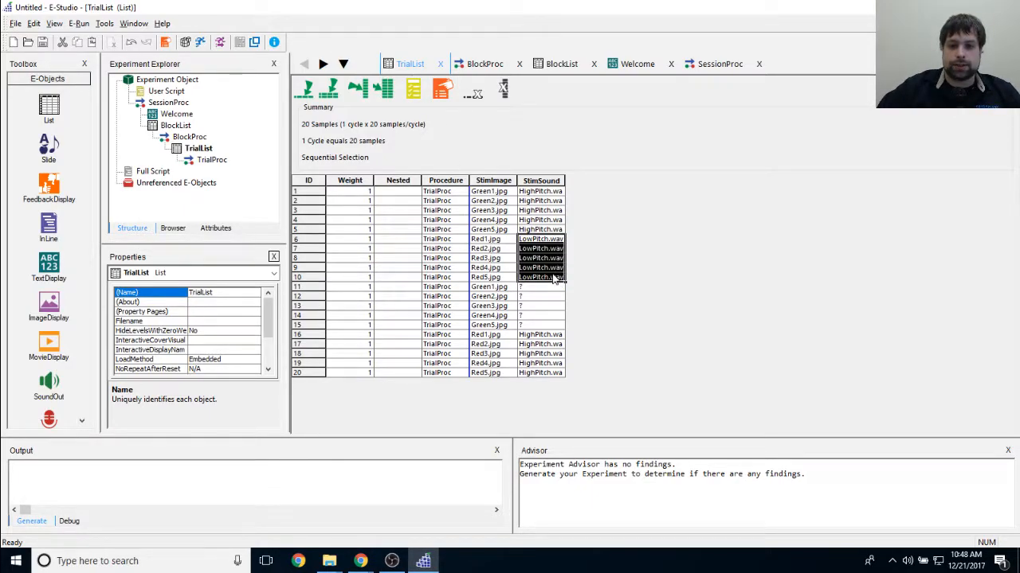
key(ctrl+c)
click(555, 287)
key(ctrl+v)
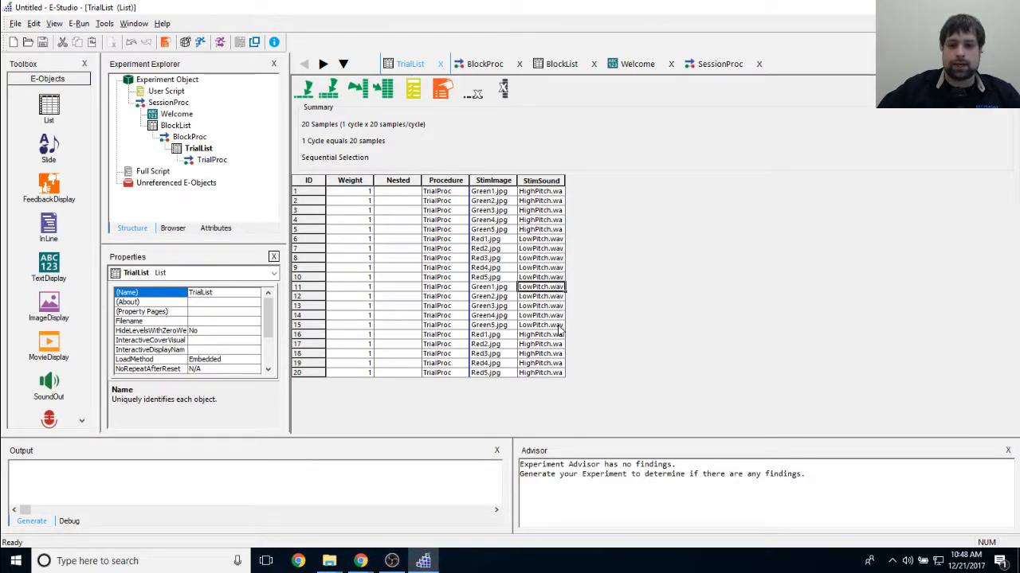
click(526, 210)
double_click(565, 180)
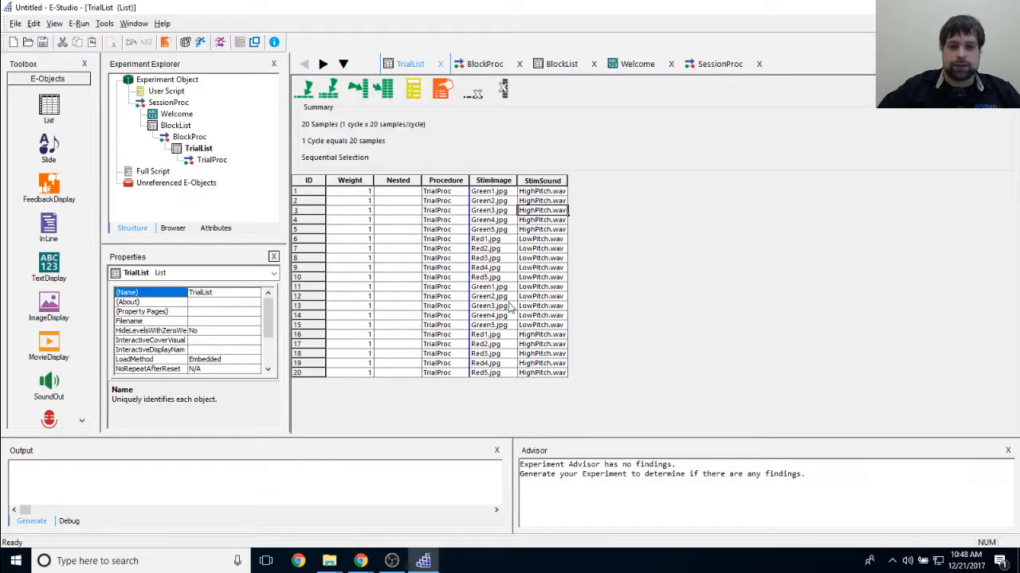
Review the pairings of StimImage and StimSound across the levels of TrialList.
drag(499, 192, 562, 288)
drag(481, 290, 560, 377)
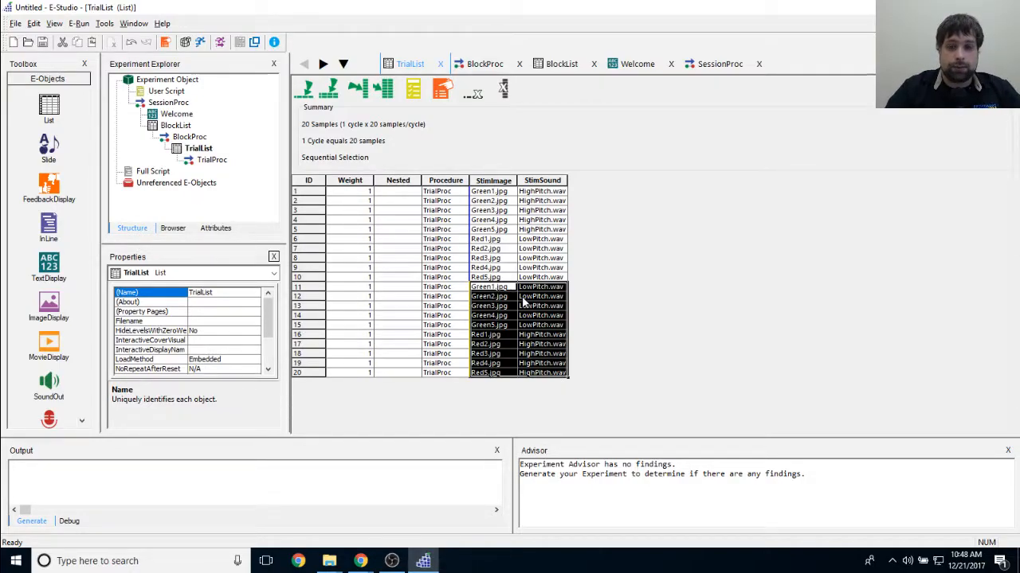
click(546, 255)
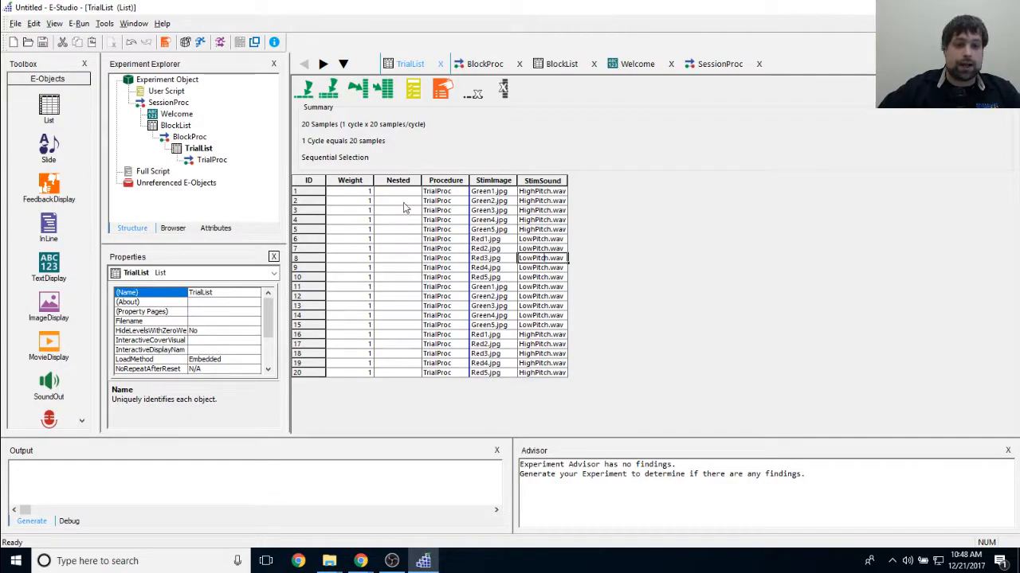
drag(403, 193, 407, 274)
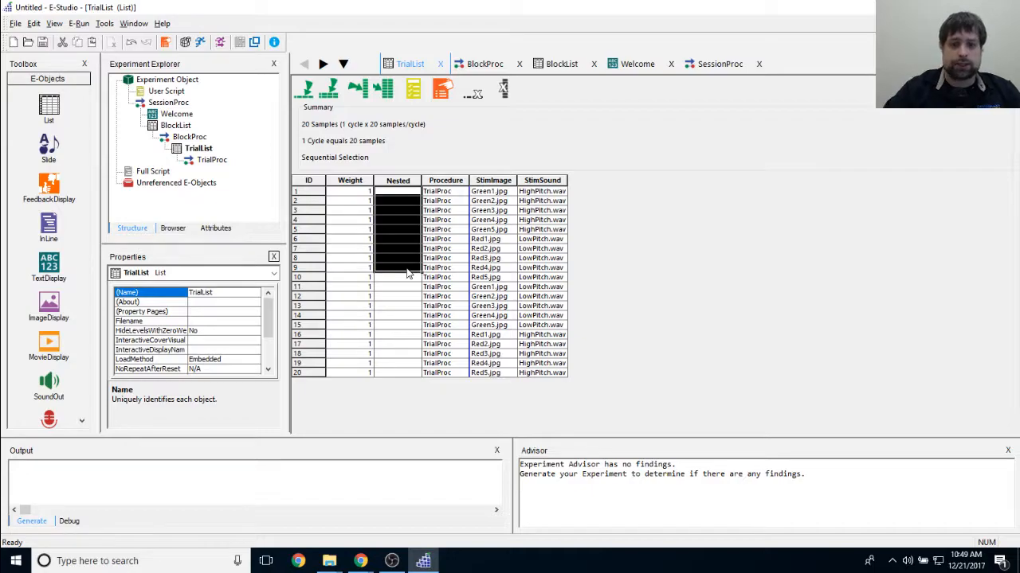
drag(559, 193, 560, 233)
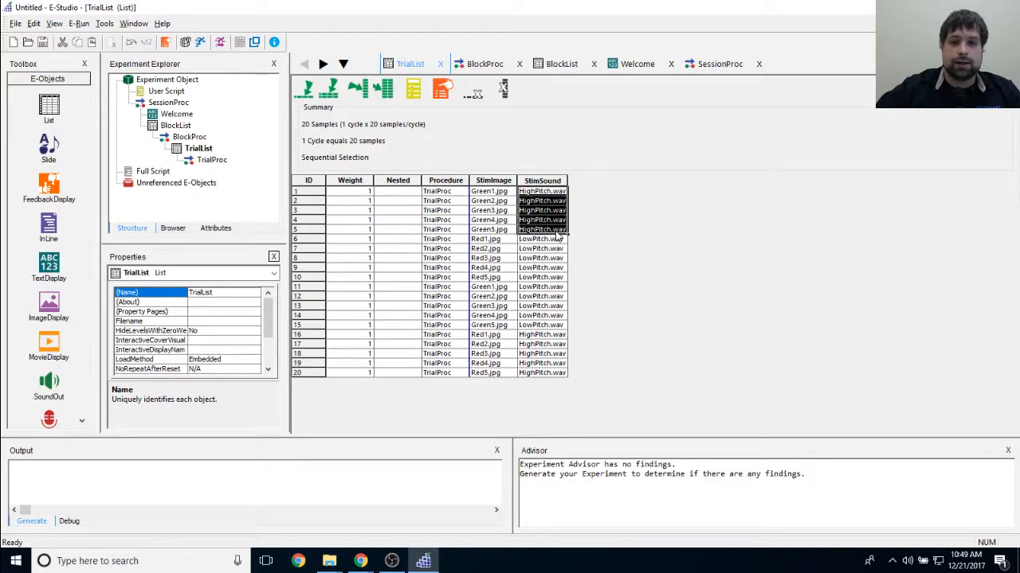
click(514, 250)
click(544, 192)
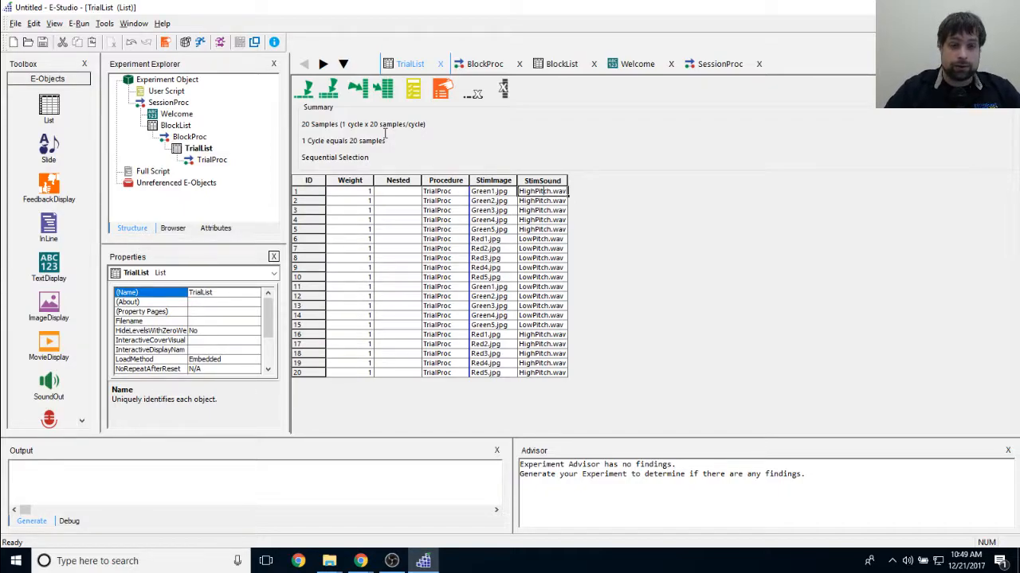
Add an attribute named Congruency to TrialList.
click(358, 88)
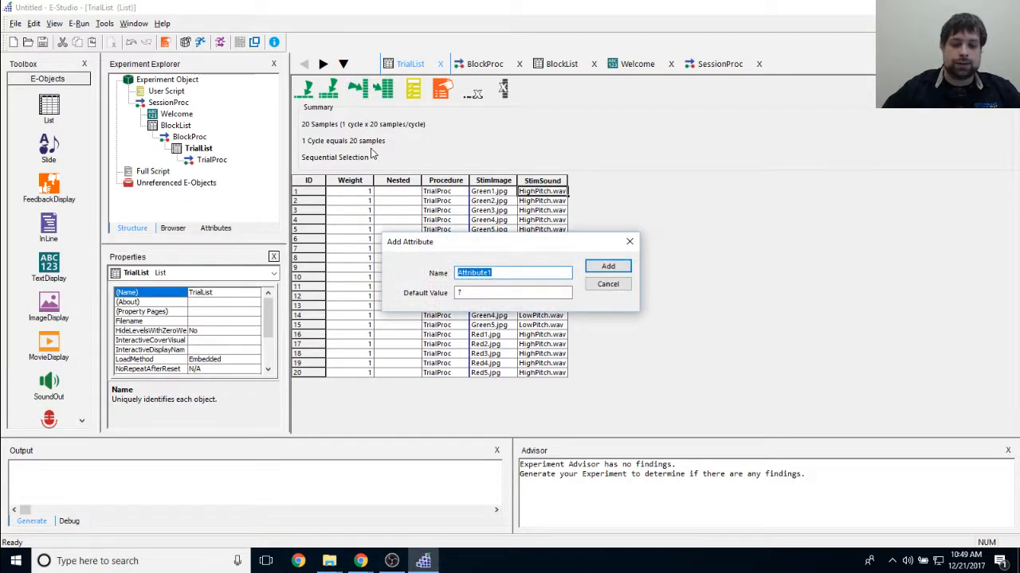
text(Congruency)
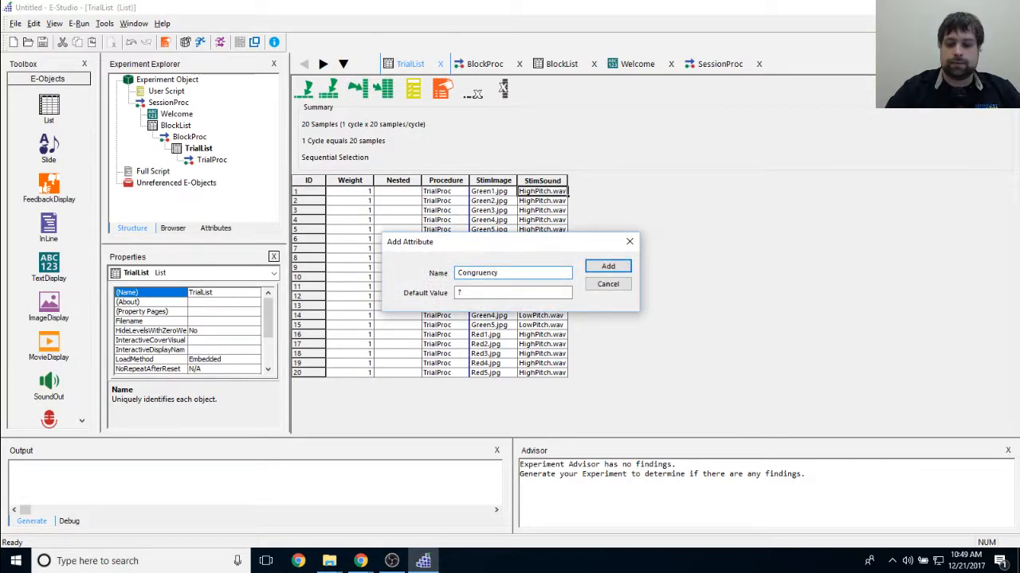
key(Return)
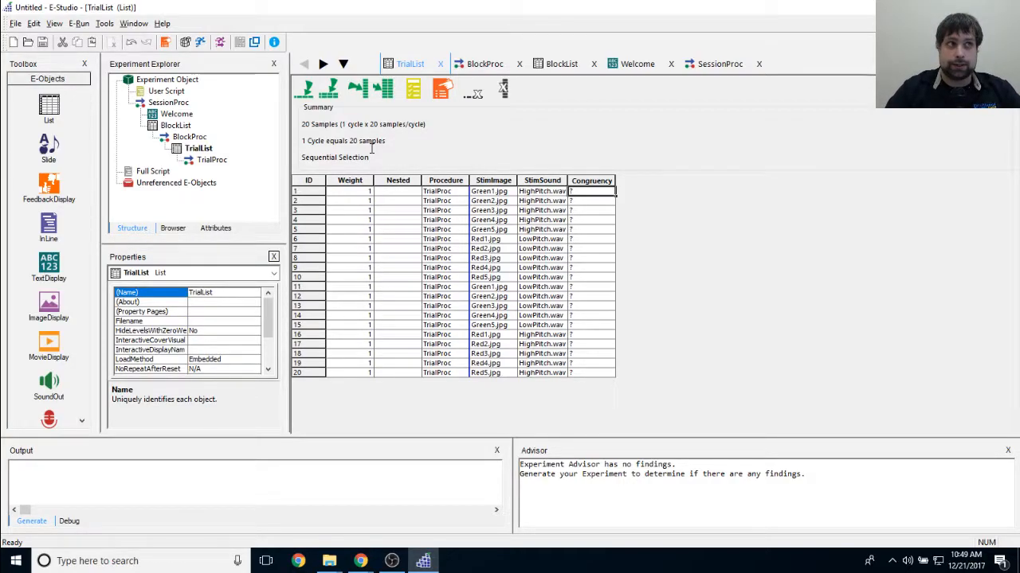
Set Congruency to Congruent for levels 1 to 10 of TrialList.
text(Congruent)
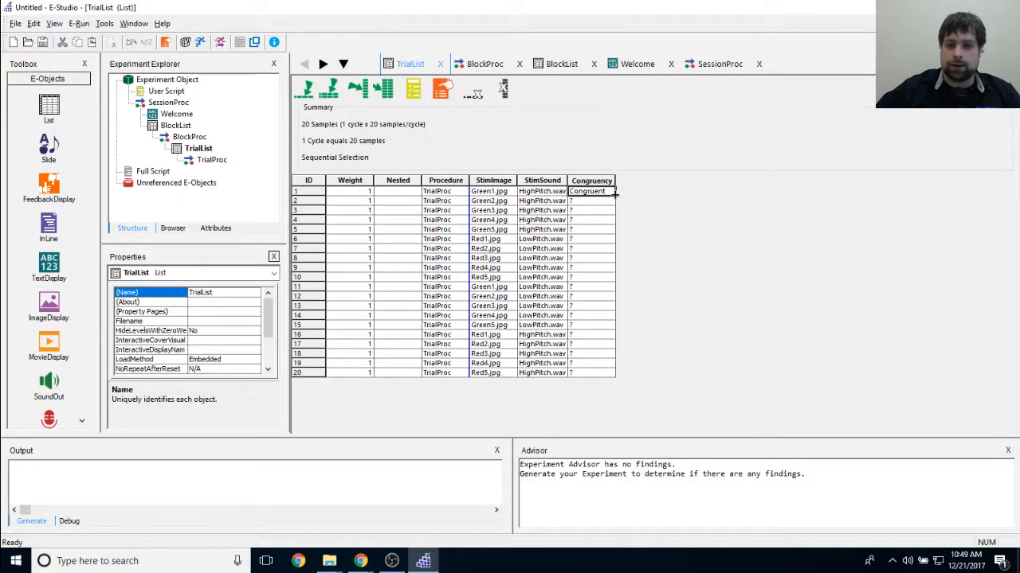
drag(615, 195, 614, 233)
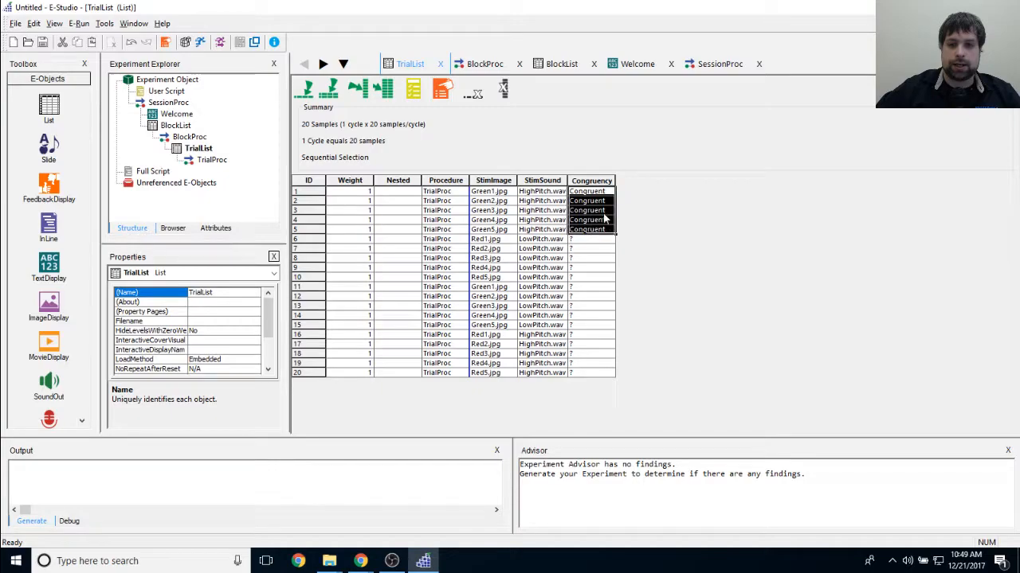
click(599, 182)
drag(602, 191, 603, 231)
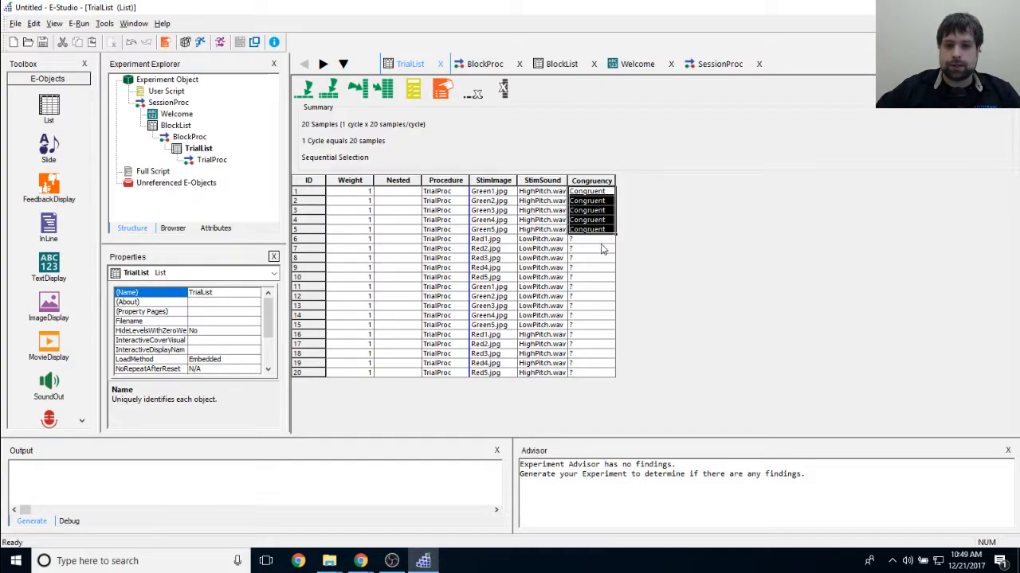
click(603, 239)
key(ctrl+v)
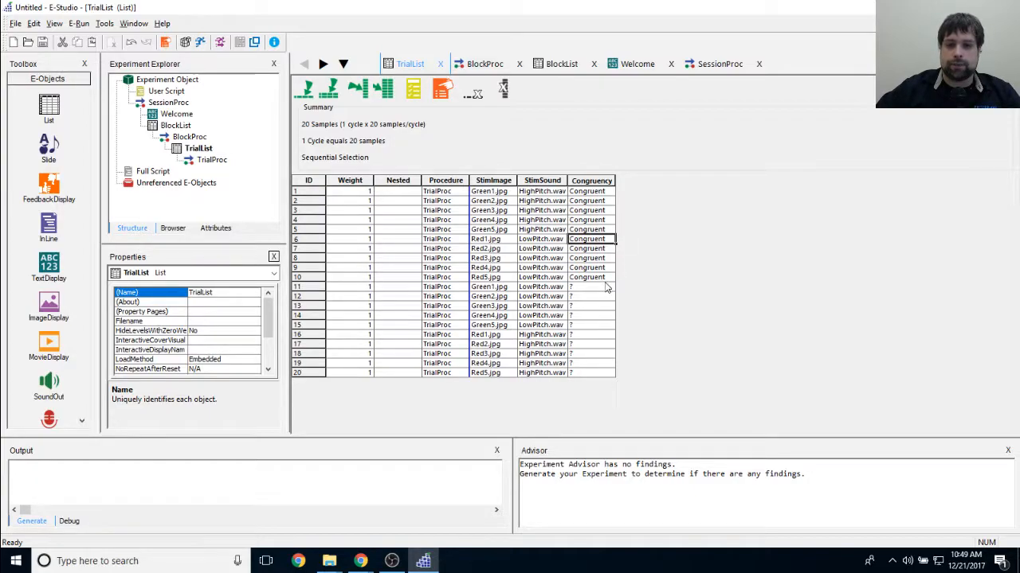
Set Congruency to Incongruent for levels 11 to 20 of TrialList.
click(609, 290)
text(Inc)
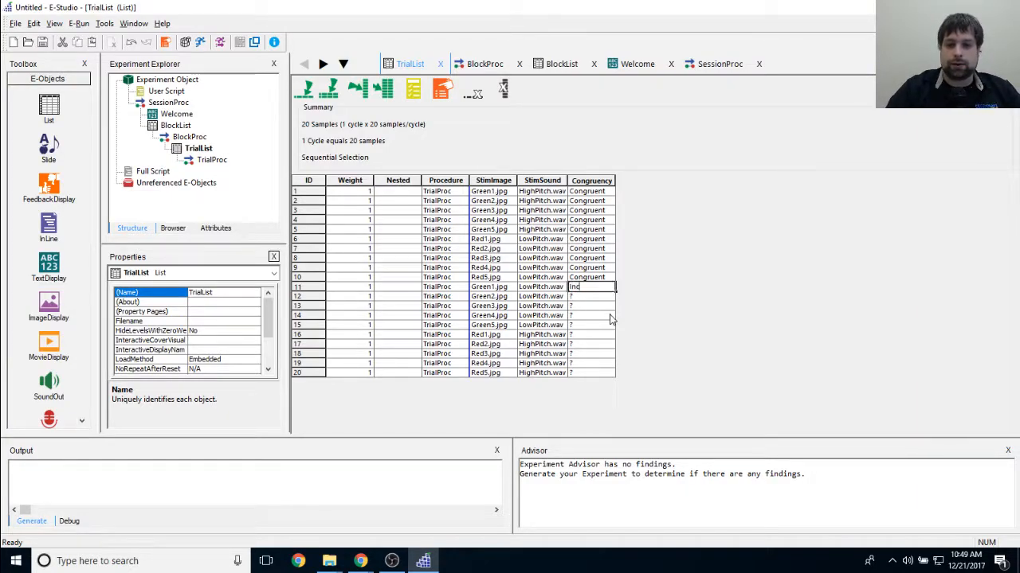
text(ongruent)
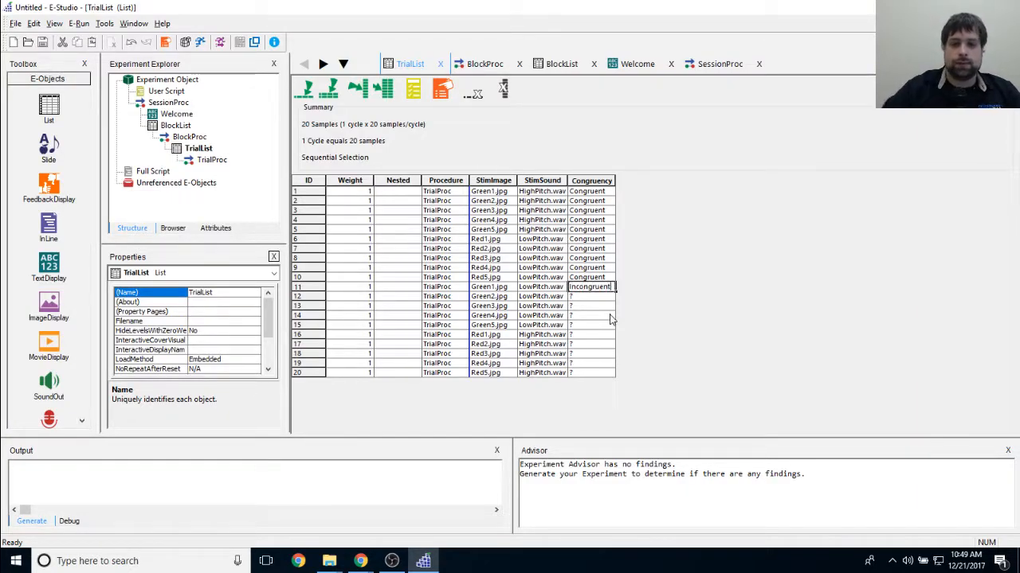
drag(615, 290, 614, 382)
click(610, 355)
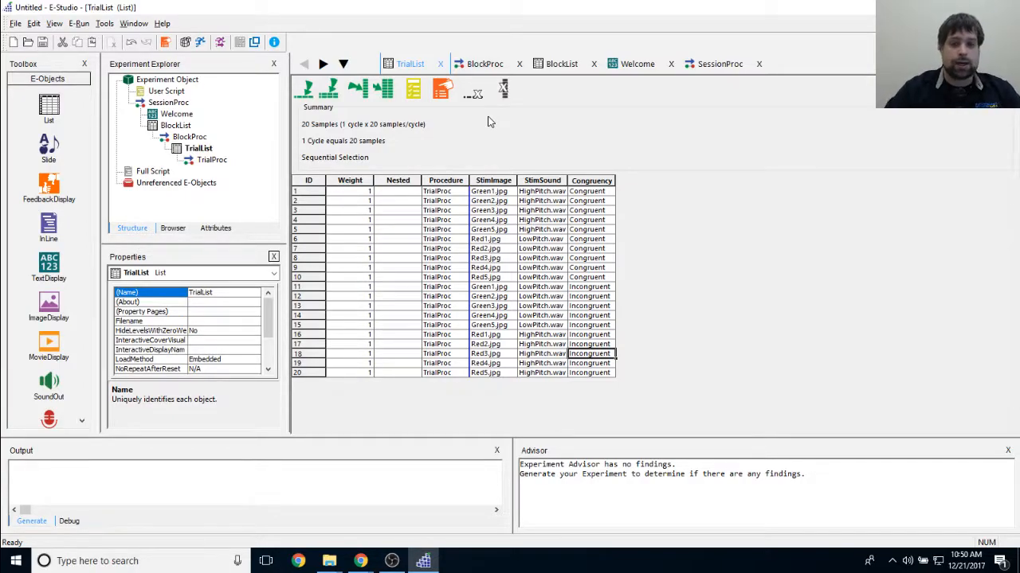
click(500, 182)
click(506, 228)
drag(502, 192, 507, 243)
click(510, 210)
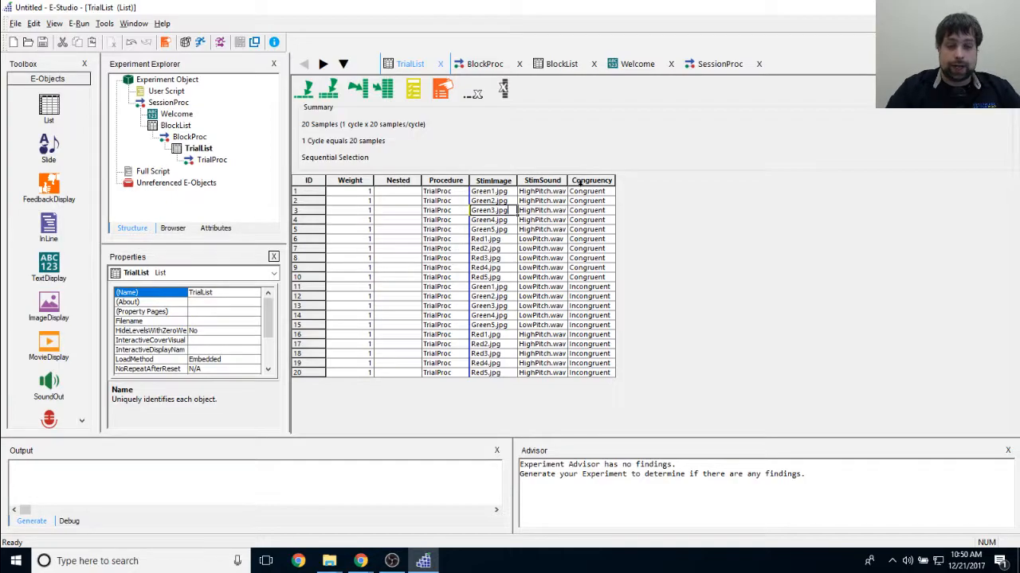
Add an attribute named CorrectAnswer to TrialList and widen its column to show the full name.
click(358, 90)
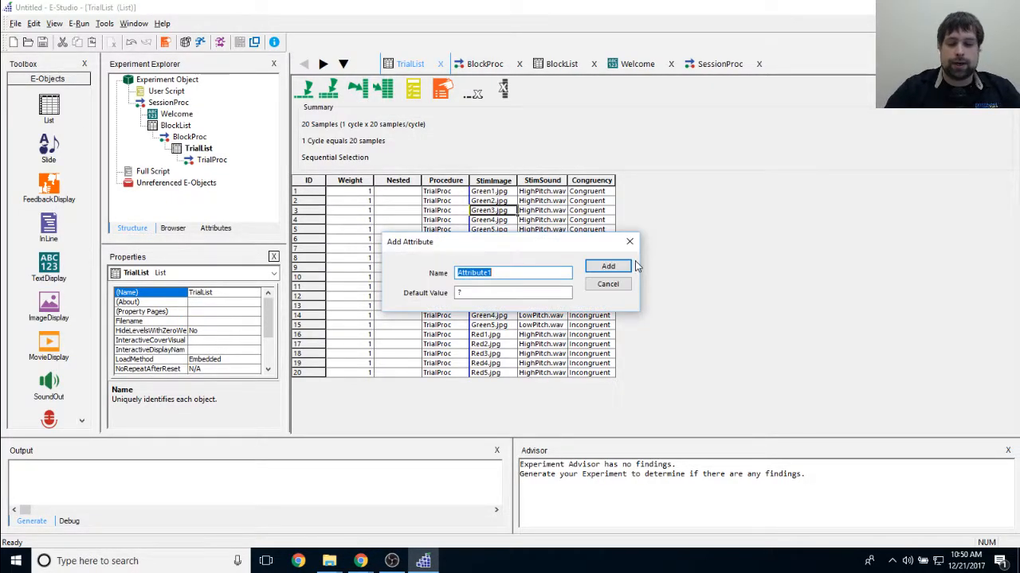
text(CorrectAnswer)
key(Return)
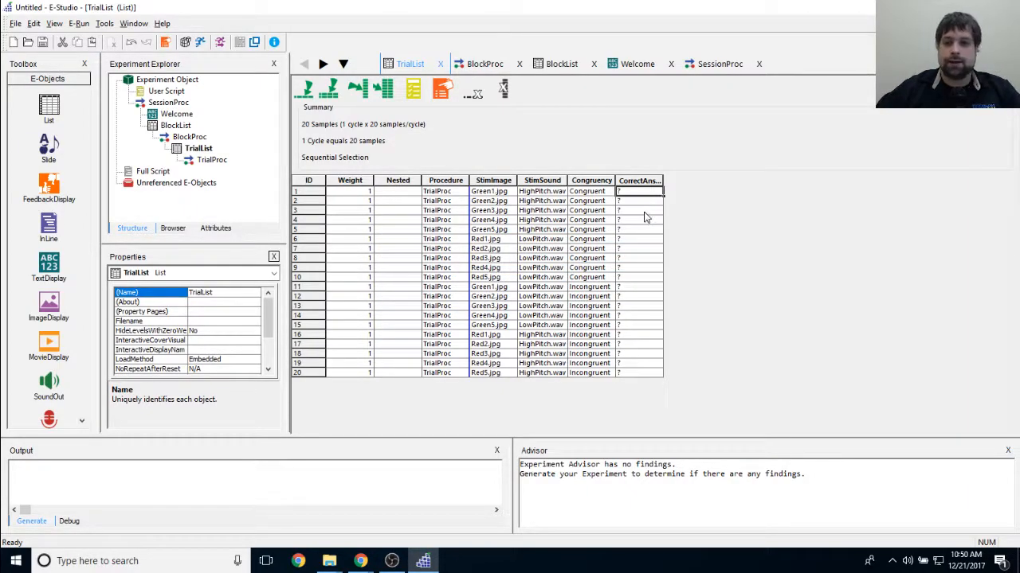
drag(664, 181, 662, 180)
double_click(662, 180)
Set CorrectAnswer to 1 for levels 1 to 5, the first set of Green image rows.
text(1)
click(640, 199)
text(1)
key(Down)
text(1)
key(Down)
text(1)
key(Down)
text(1)
key(Down)
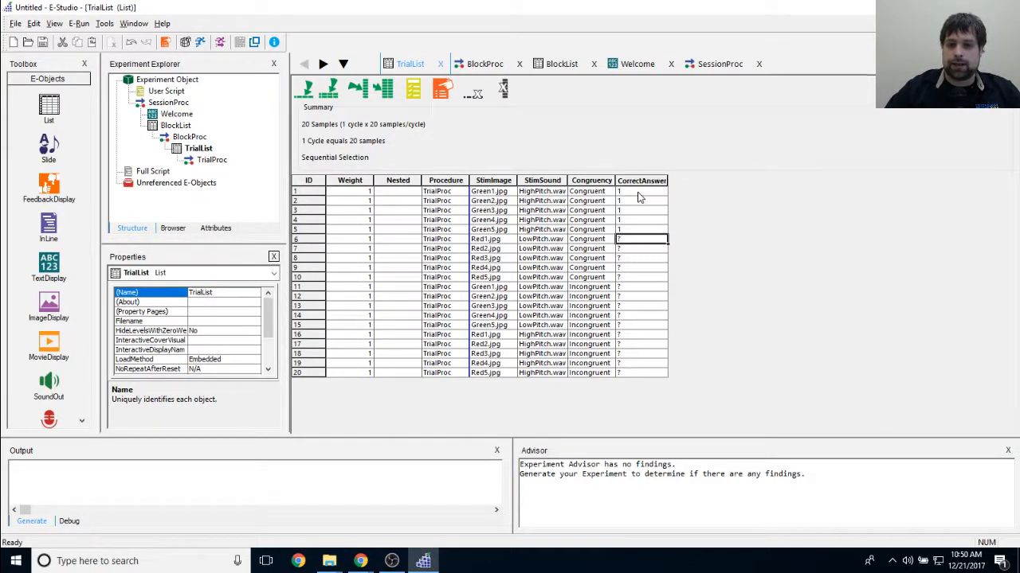
Set CorrectAnswer to 2 for levels 6 to 10 of TrialList, the first set of Red image rows.
text(2)
key(Down)
text(2)
key(Down)
text(2)
key(Down)
key(2)
key(Down)
key(2)
key(Down)
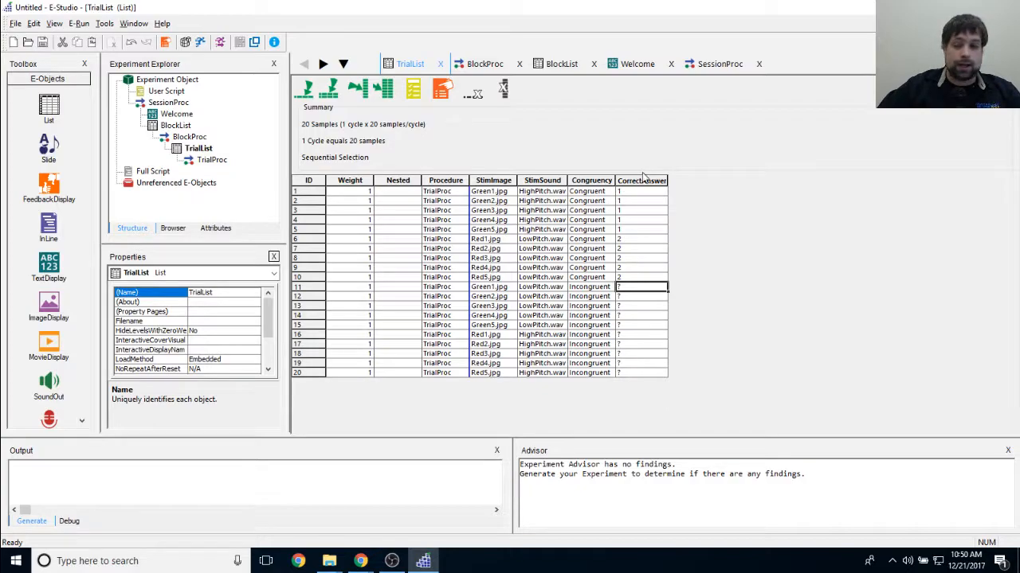
Copy the CorrectAnswer values of levels 1 to 10 into levels 11 to 20 of TrialList.
click(645, 193)
drag(645, 194, 648, 278)
key(ctrl+c)
click(647, 286)
key(ctrl+v)
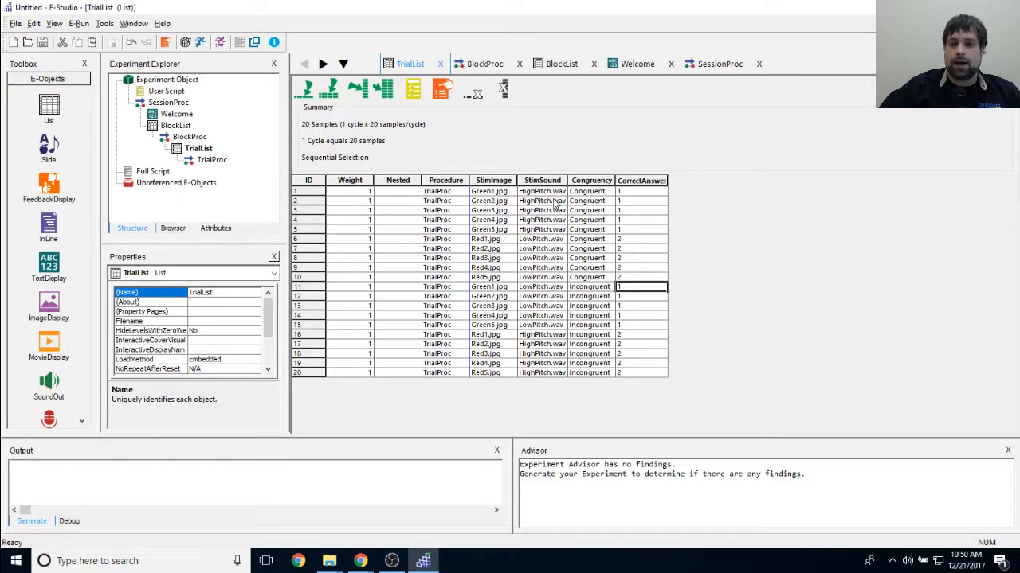
Move the CorrectAnswer column of TrialList between StimImage and StimSound.
click(635, 182)
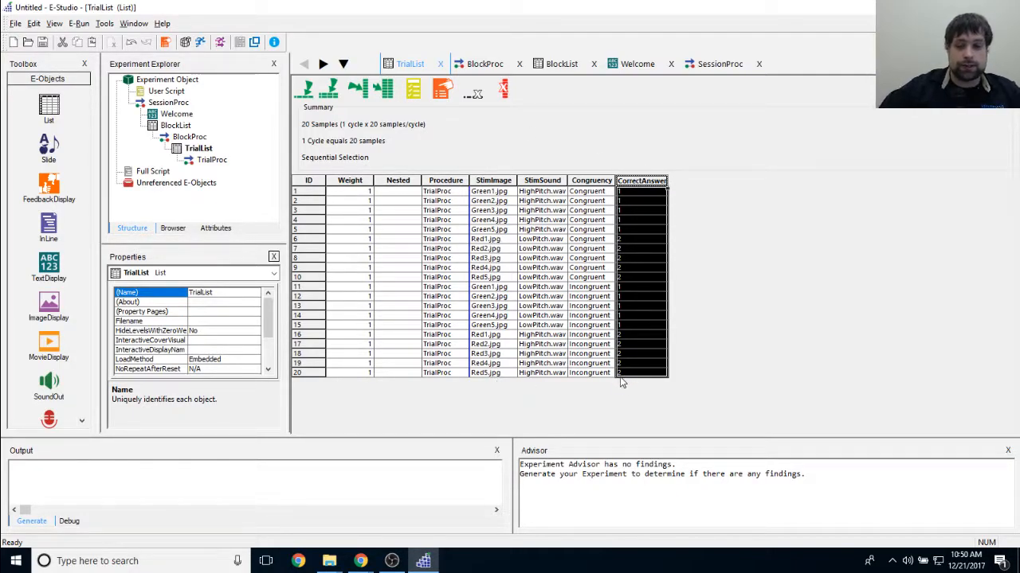
click(641, 258)
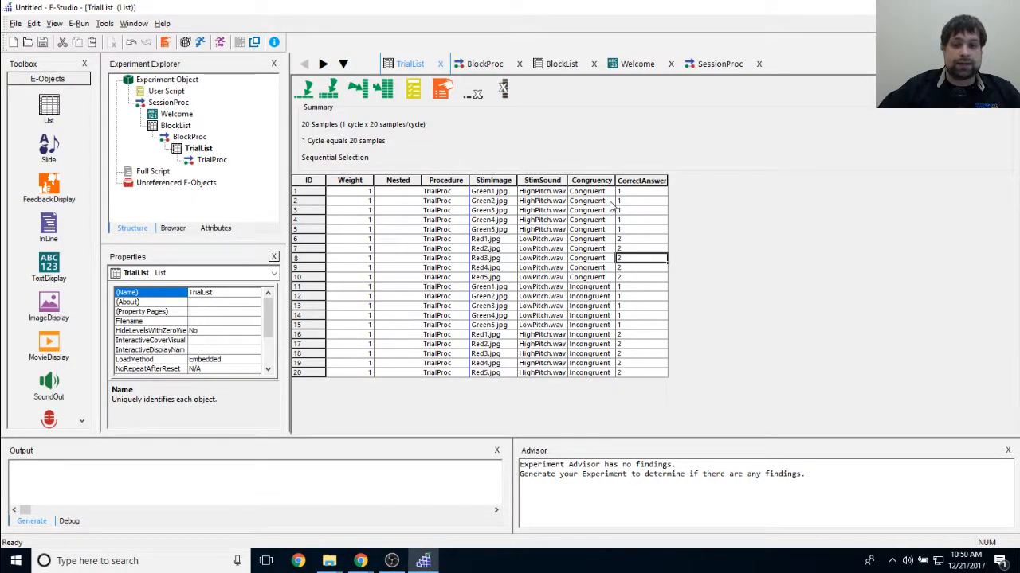
click(658, 181)
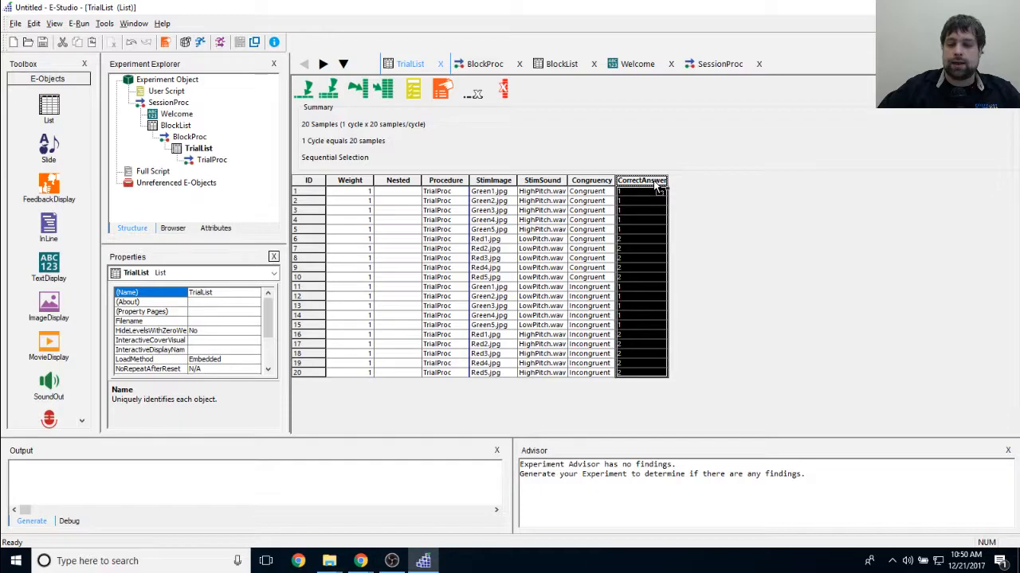
click(637, 221)
click(642, 182)
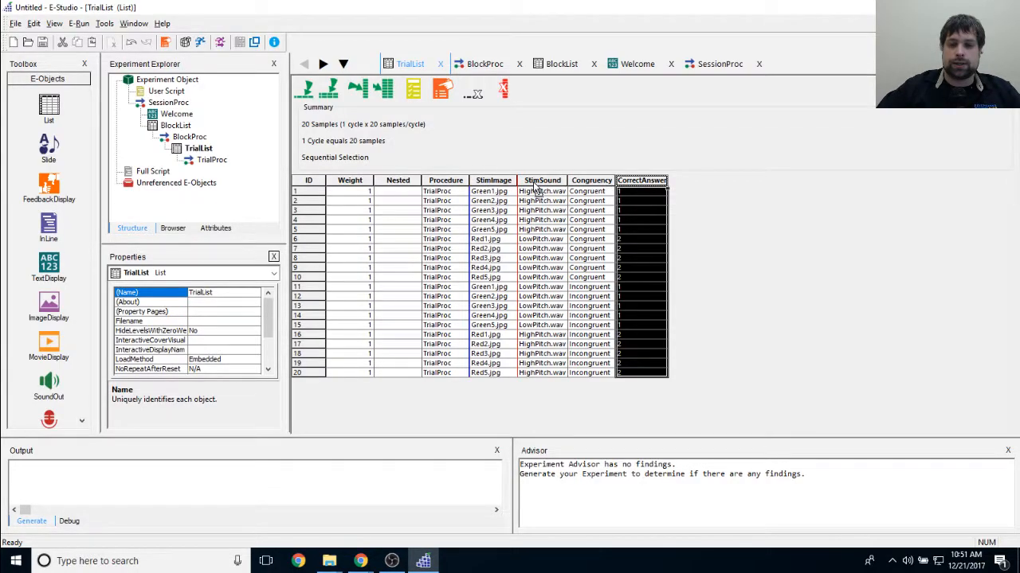
drag(536, 189, 538, 189)
click(541, 219)
click(555, 250)
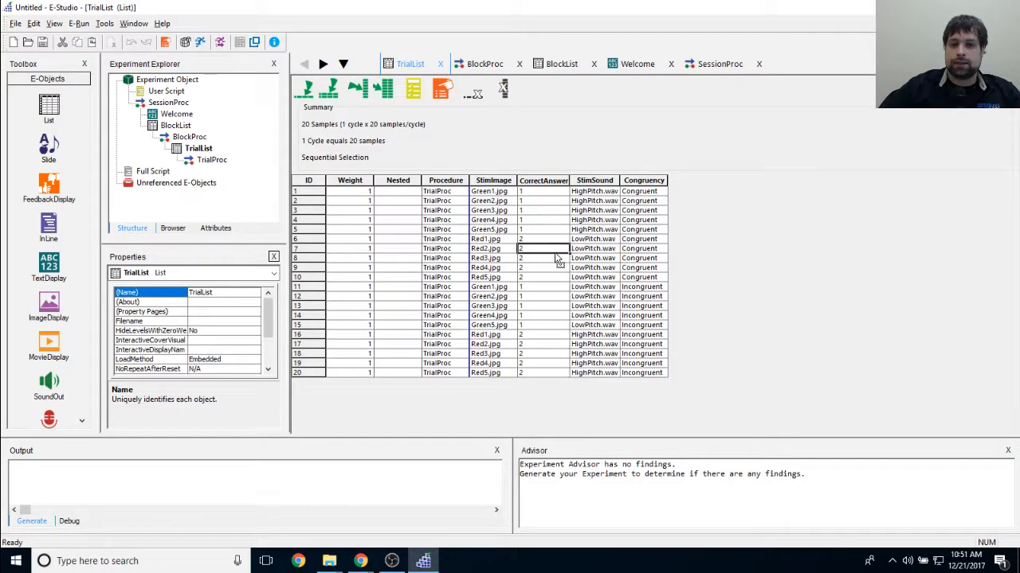
drag(494, 202, 543, 260)
click(545, 238)
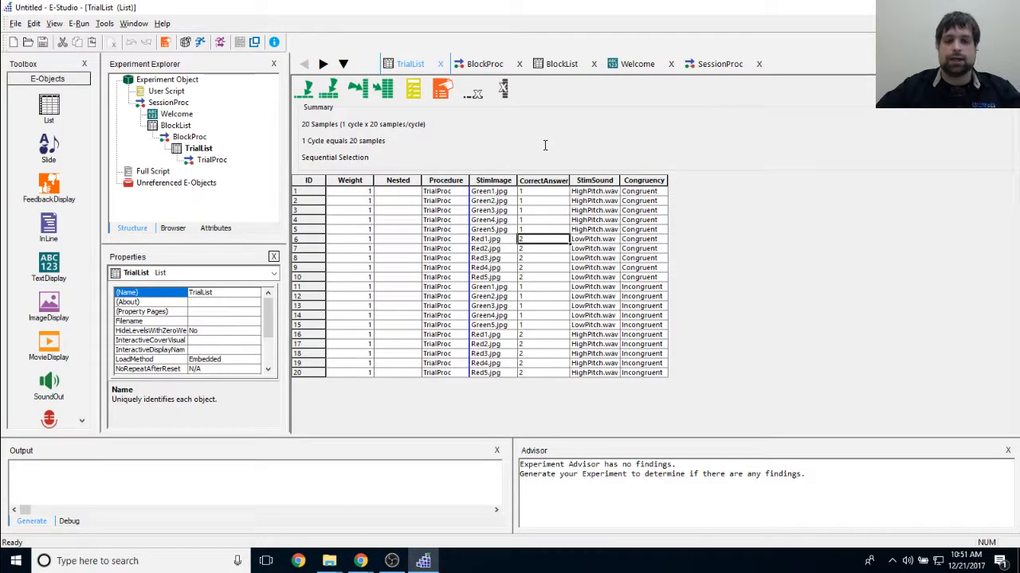
Set the selection order of TrialList to Random and apply it.
drag(302, 158, 410, 159)
click(410, 159)
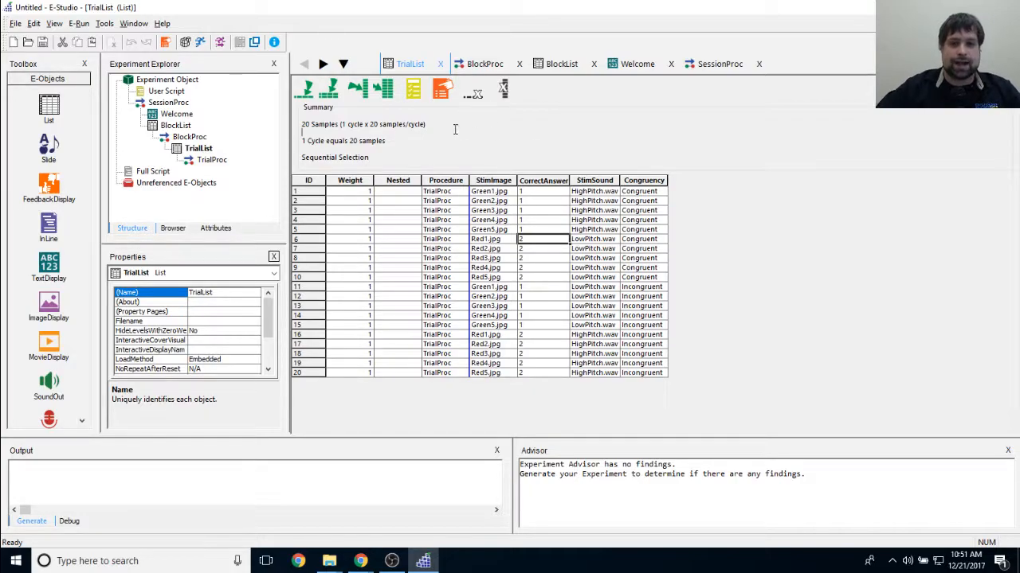
click(444, 90)
click(454, 160)
drag(532, 142, 648, 105)
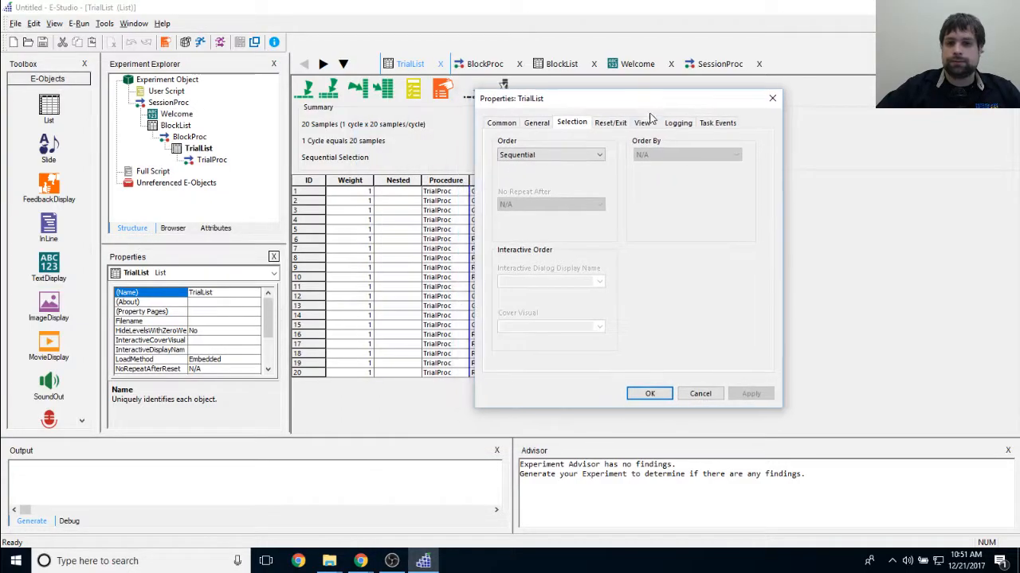
click(580, 154)
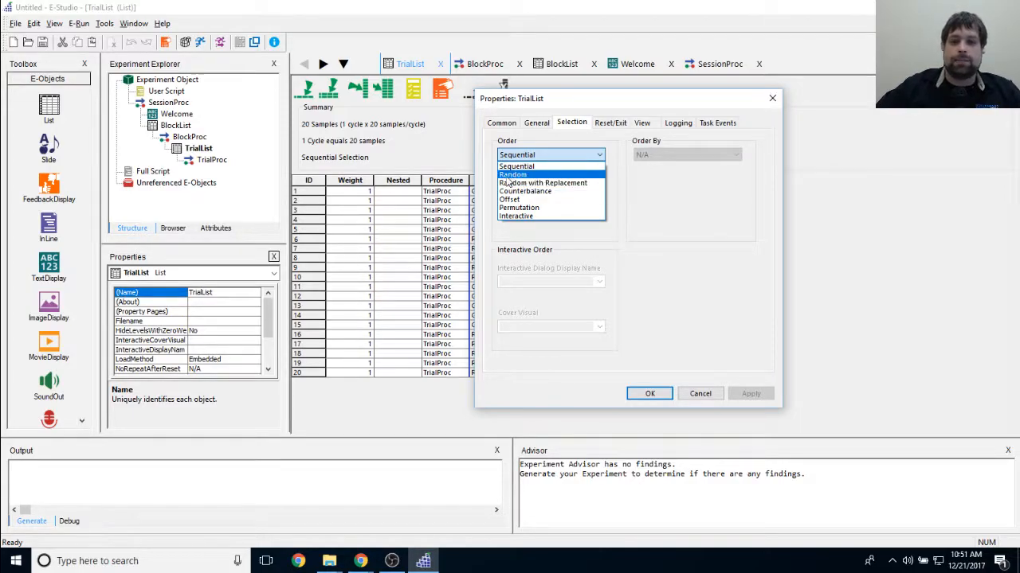
click(524, 175)
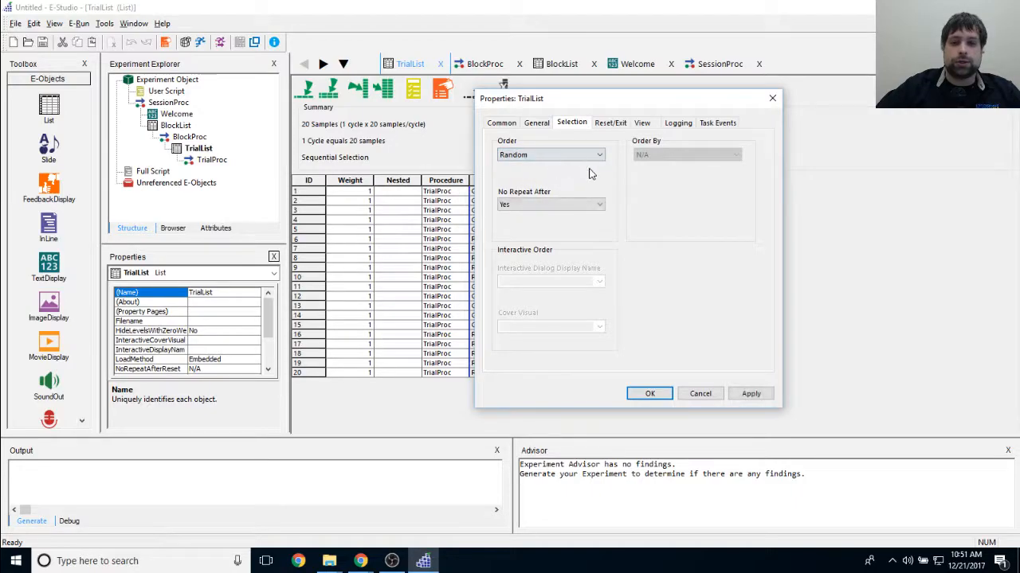
click(759, 394)
drag(598, 96, 777, 74)
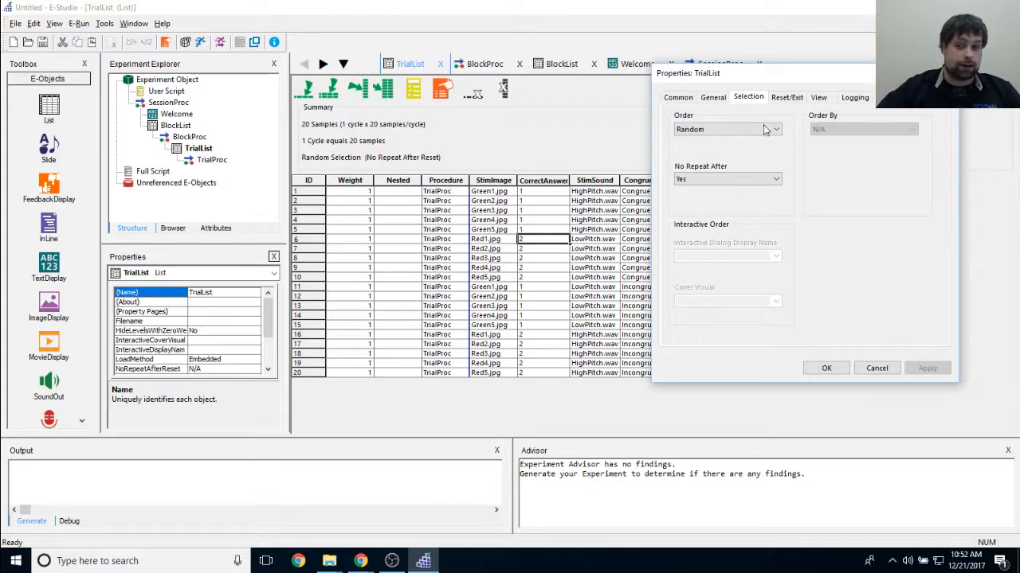
Set TrialList to exit after 5 cycles and accept its properties.
drag(784, 75, 642, 77)
click(642, 99)
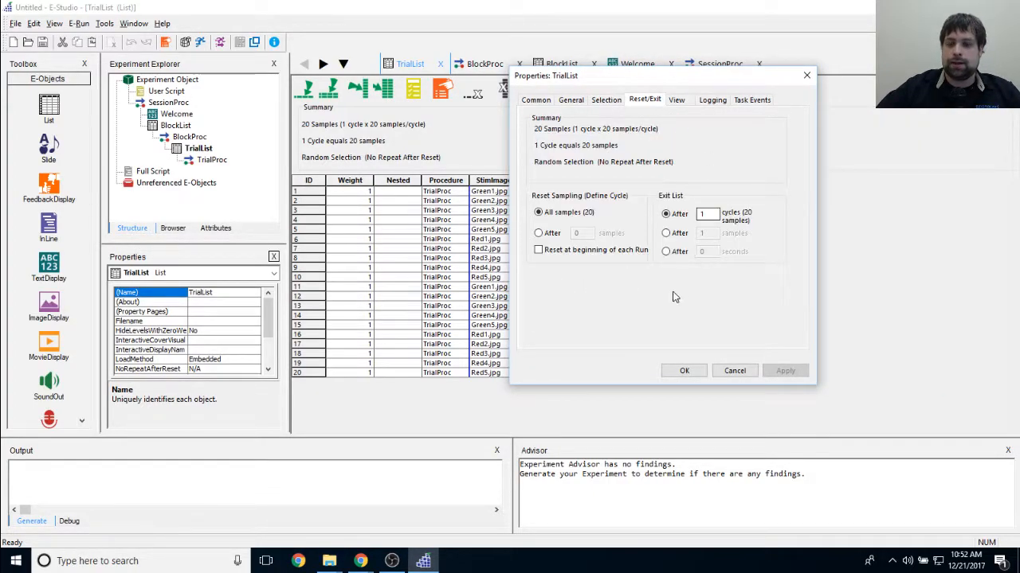
drag(656, 76, 743, 92)
double_click(792, 231)
text(5)
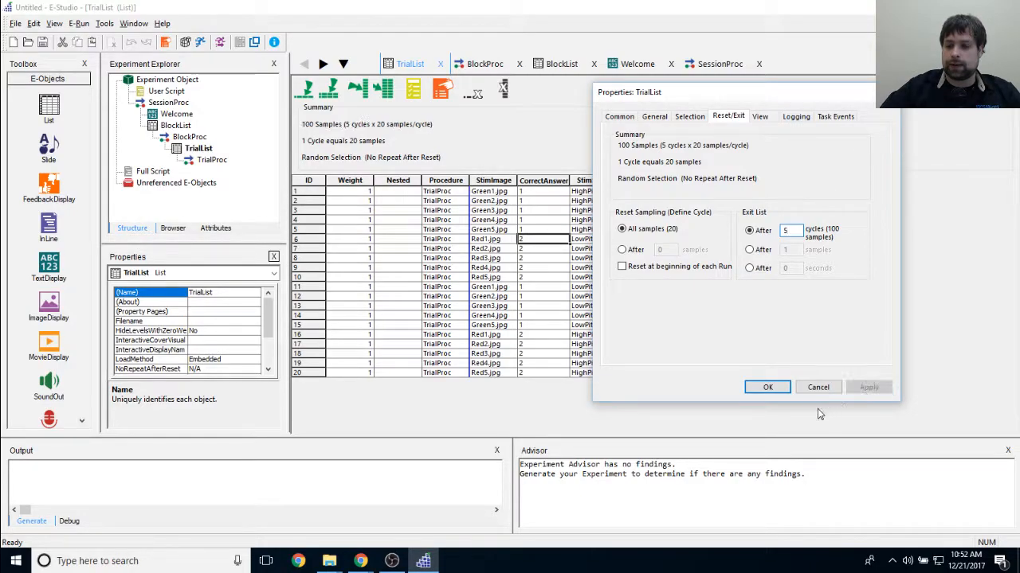
click(769, 387)
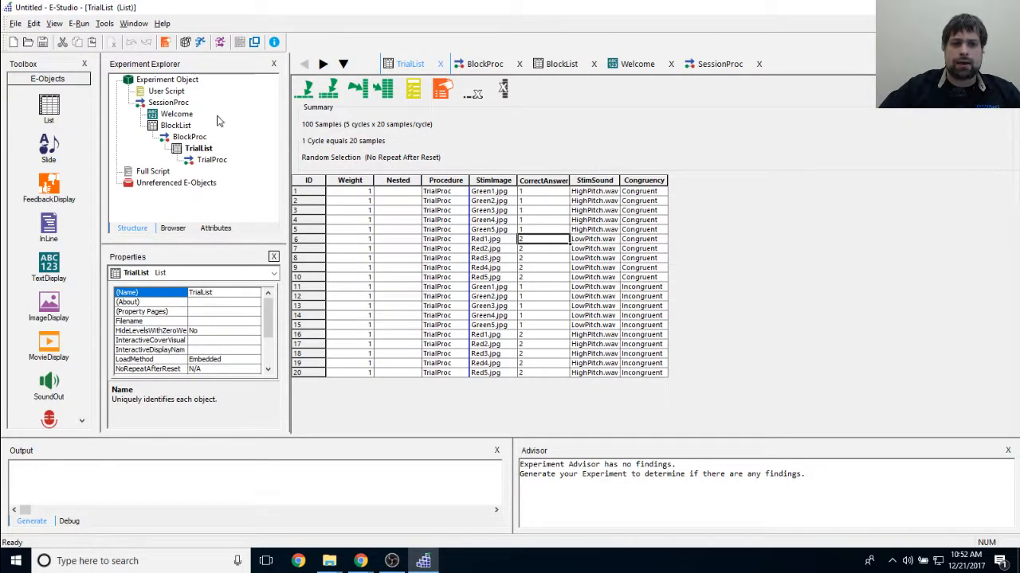
Compare the tone pairing instructions in Welcome with the congruent and incongruent levels of TrialList.
click(640, 64)
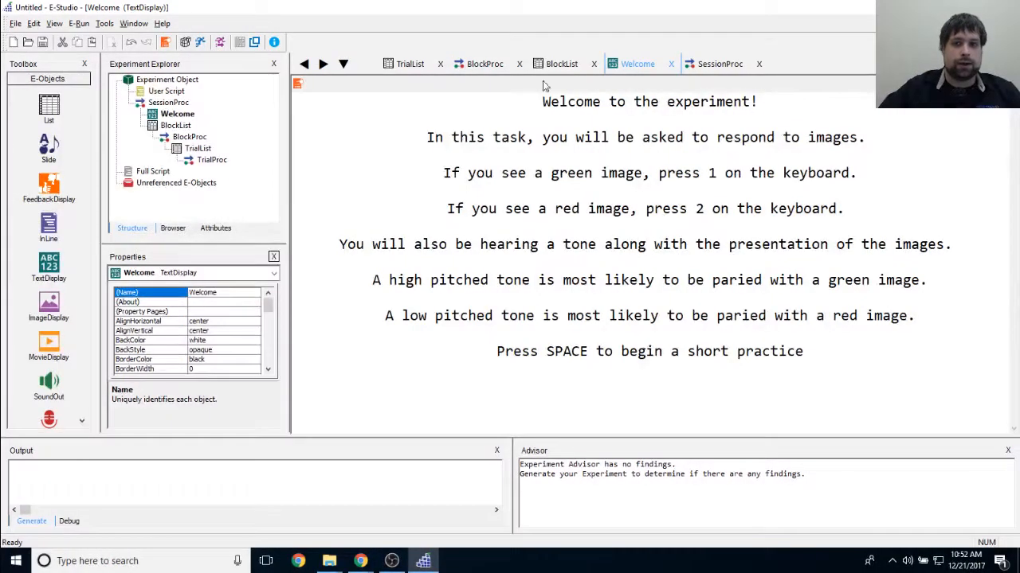
drag(372, 280, 919, 288)
drag(386, 315, 496, 351)
double_click(197, 148)
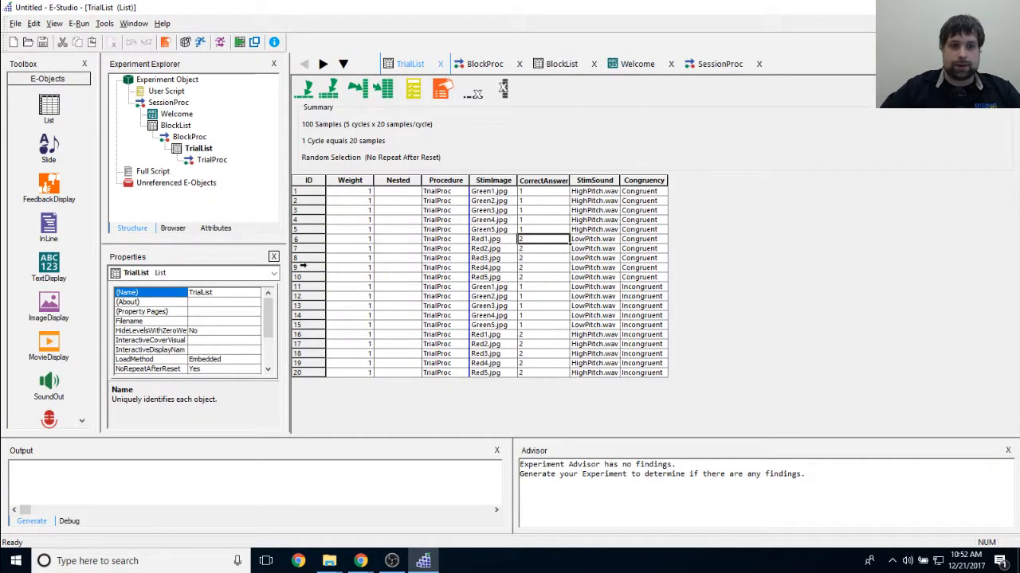
drag(360, 192, 621, 234)
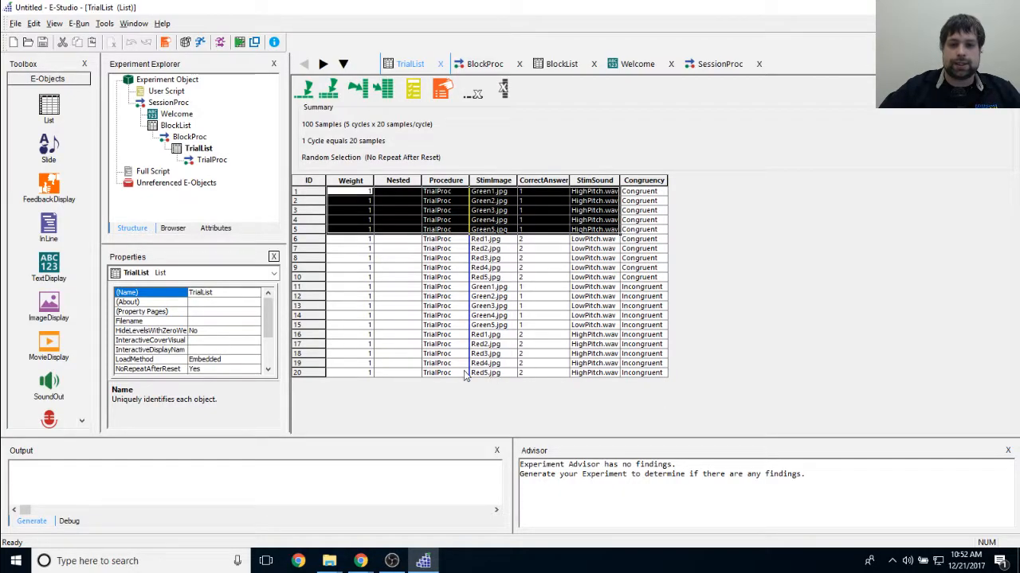
drag(360, 288, 639, 335)
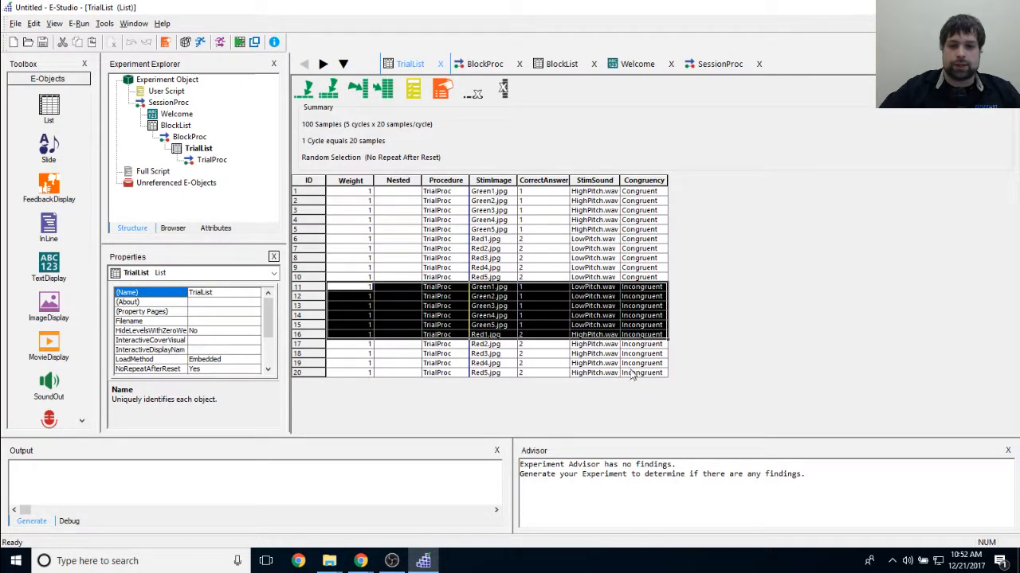
click(630, 370)
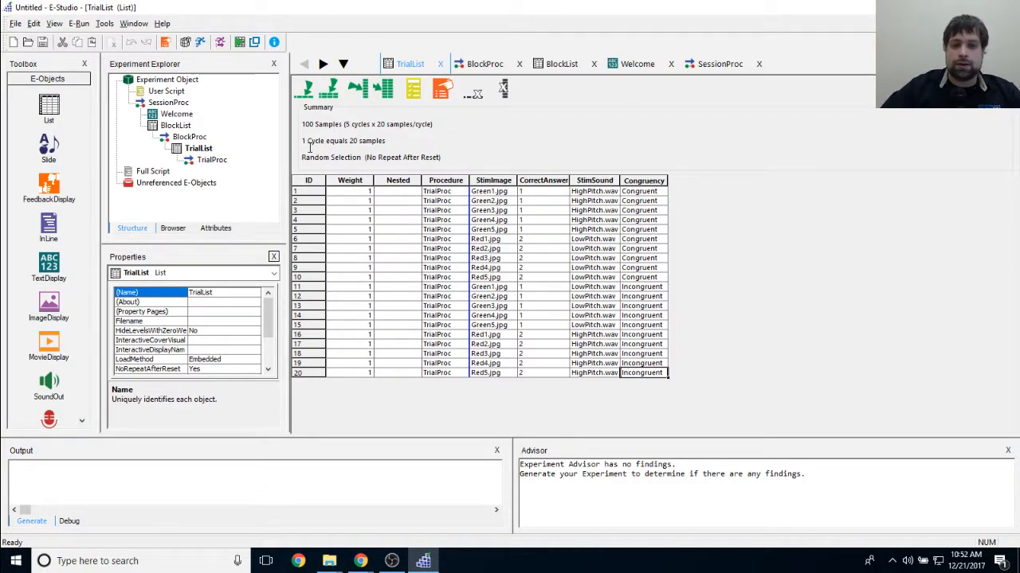
click(367, 192)
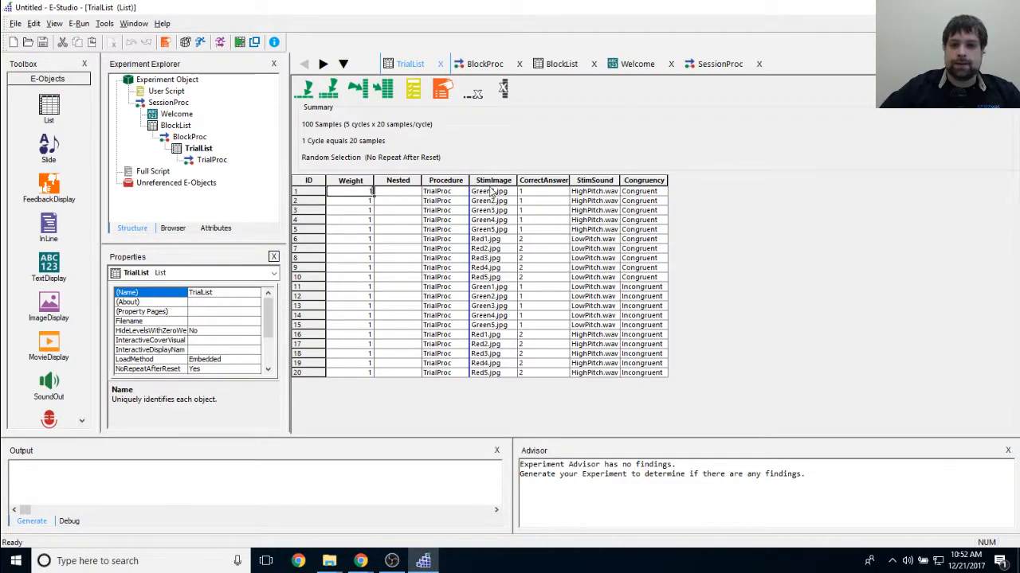
drag(640, 281, 347, 174)
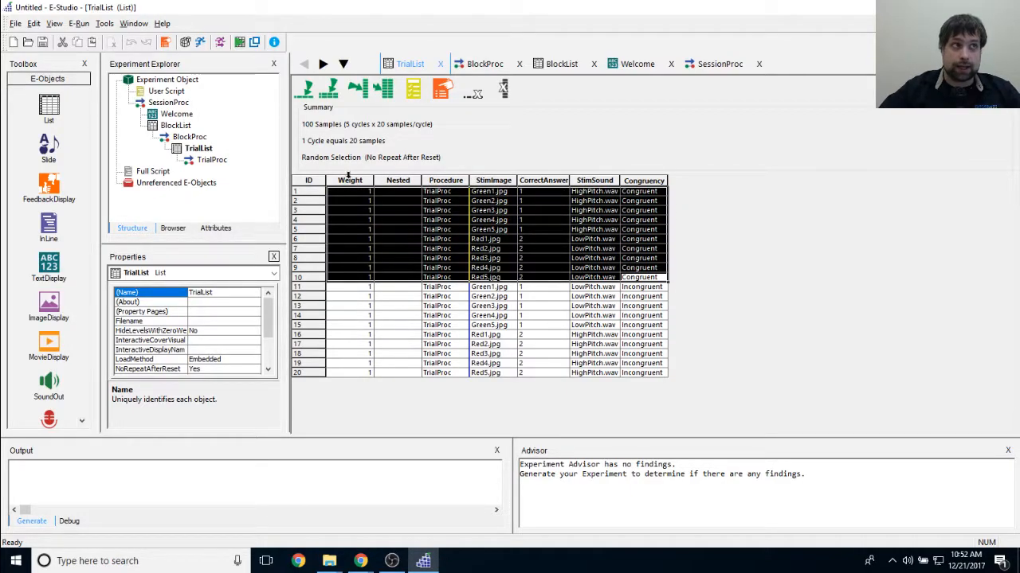
click(387, 212)
Set Weight to 2 for levels 1 to 10 of TrialList, the Congruent rows.
click(365, 192)
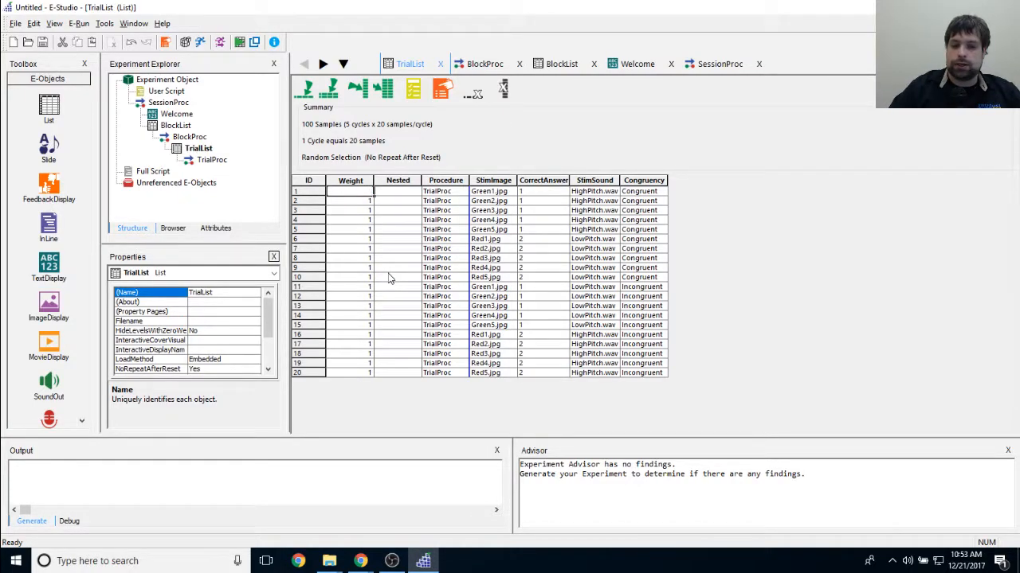
key(Return)
key(Down)
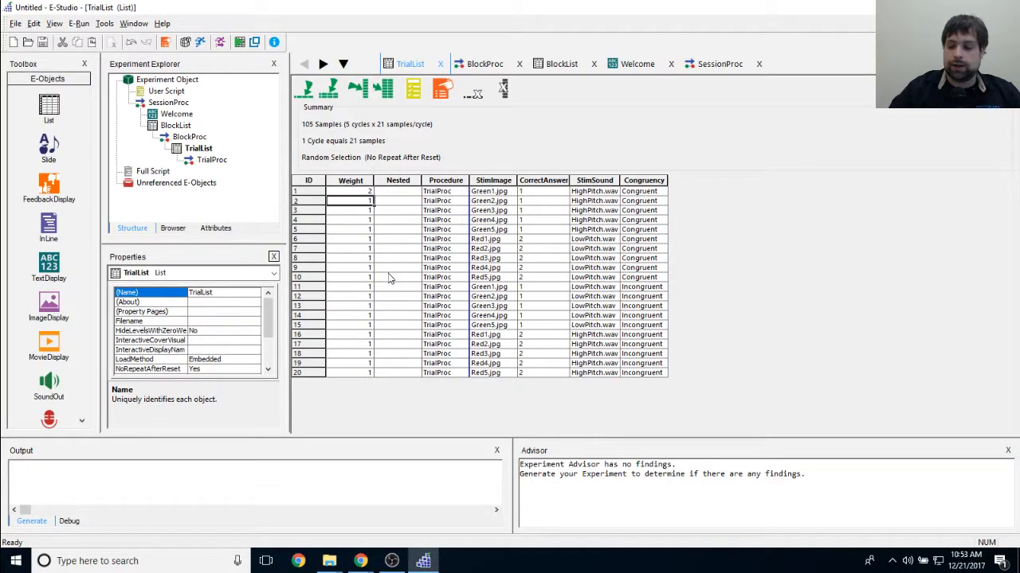
click(352, 192)
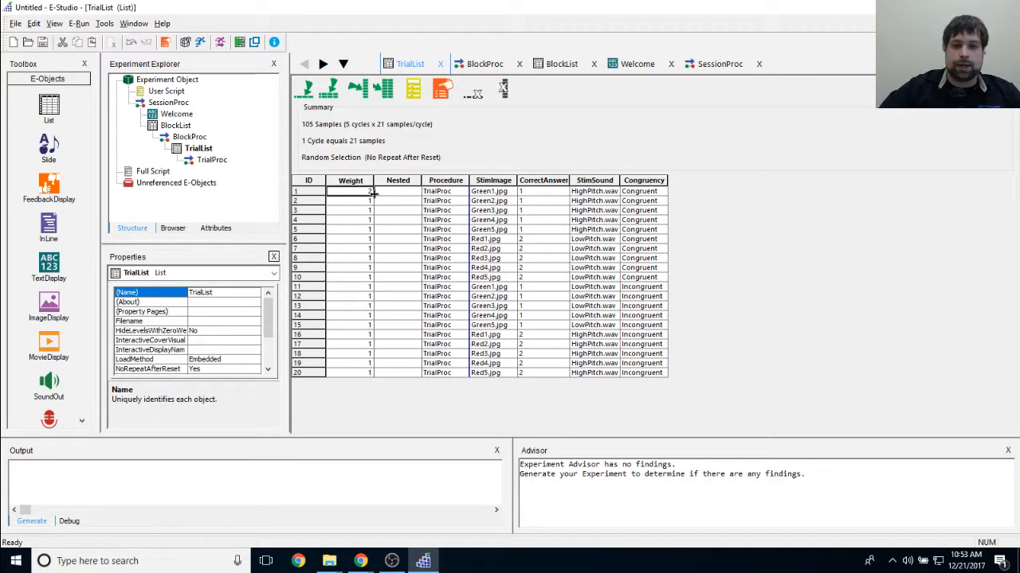
drag(372, 200, 354, 360)
click(364, 213)
click(356, 334)
drag(371, 194, 363, 287)
click(362, 288)
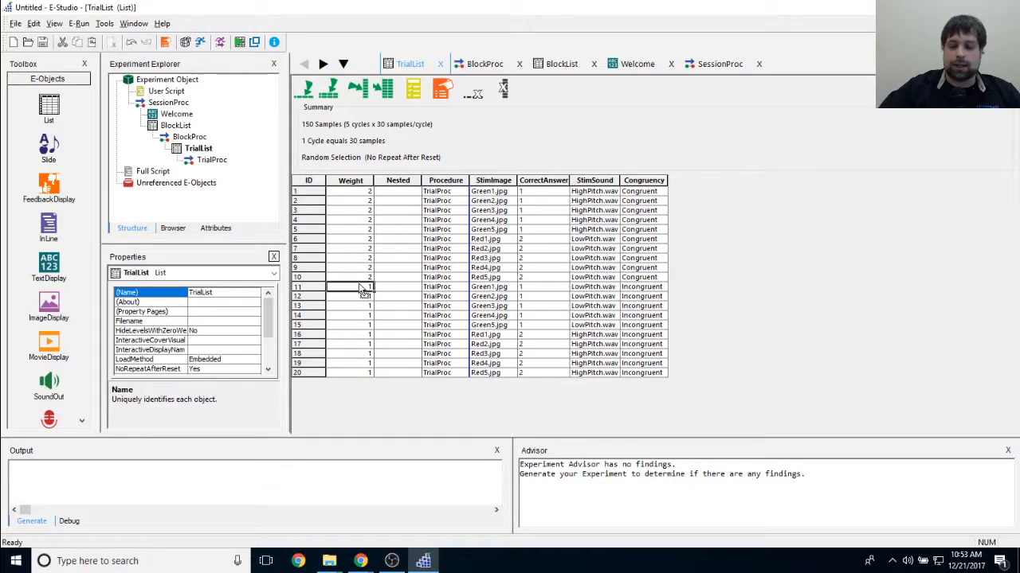
drag(364, 290, 641, 374)
click(585, 268)
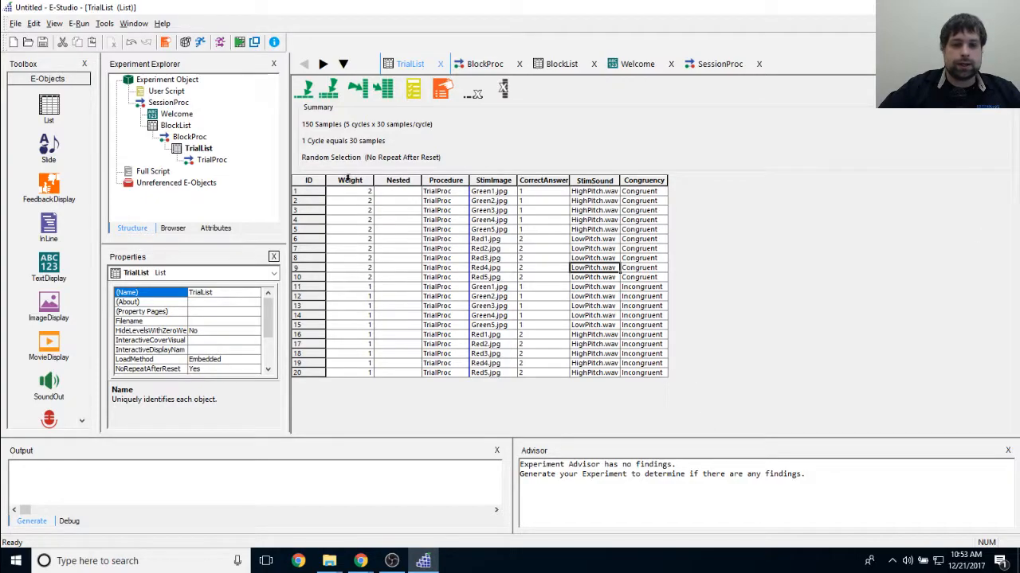
key(Up)
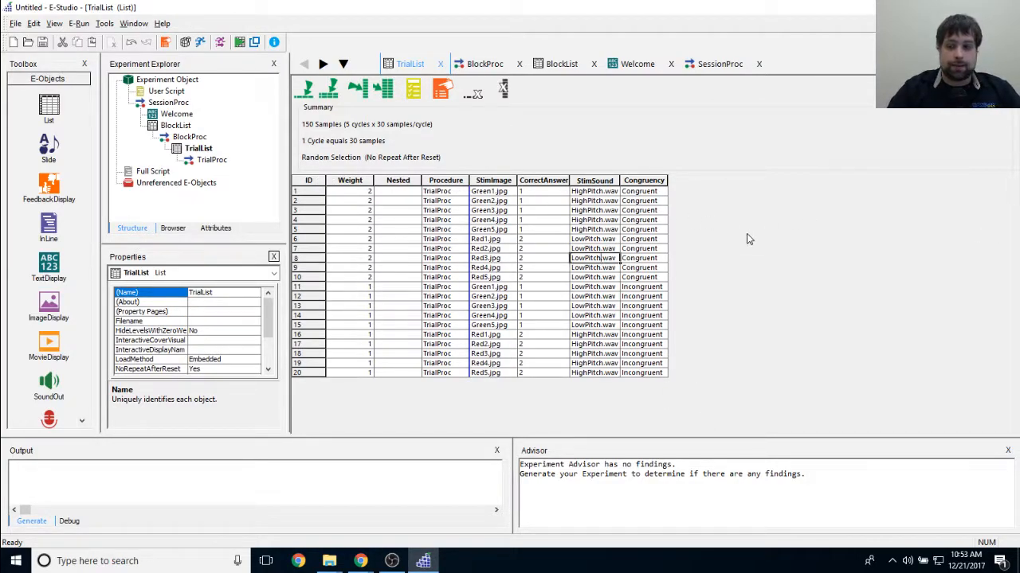
Close all open object windows and open the TrialProc procedure.
click(134, 23)
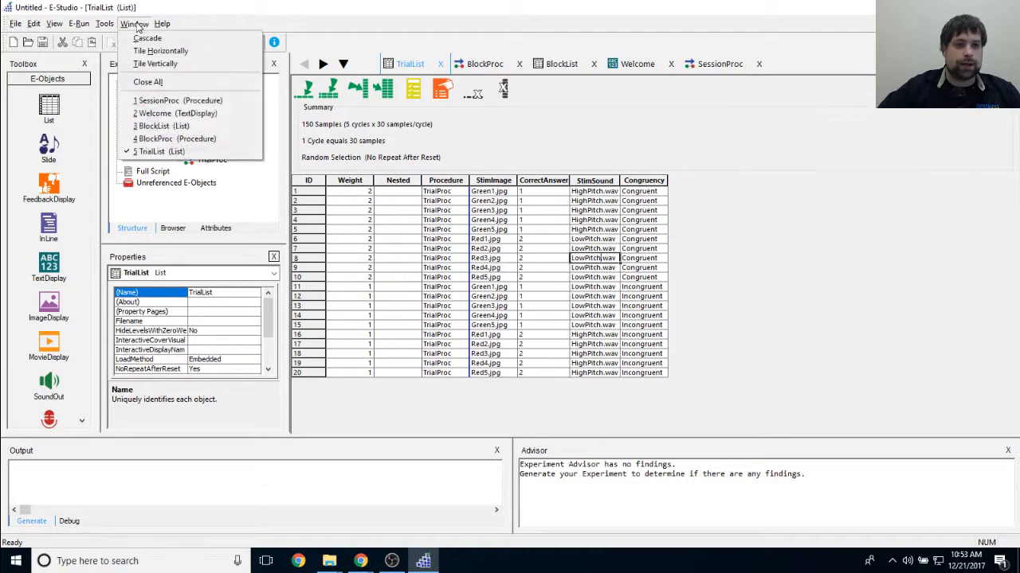
click(147, 82)
double_click(203, 159)
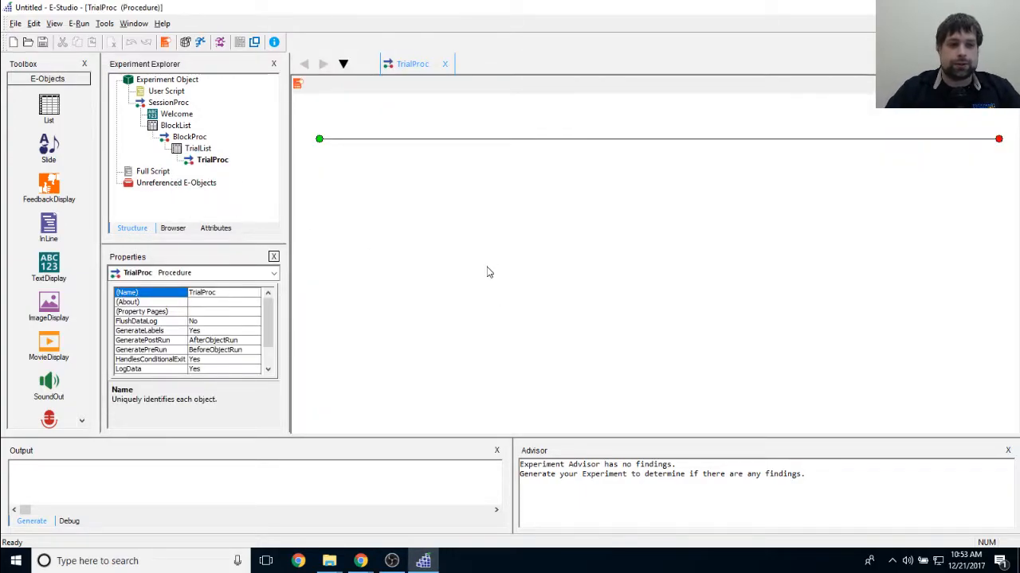
Add a TextDisplay object to the TrialProc timeline and rename it Fixation.
drag(49, 263, 541, 257)
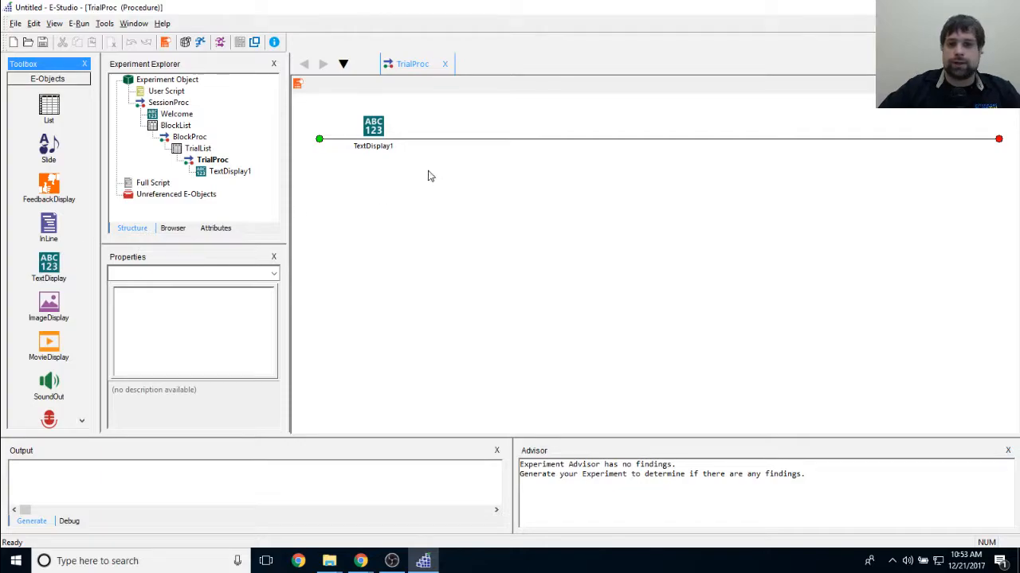
click(375, 132)
right_click(373, 128)
click(400, 178)
text(Fixation)
key(Return)
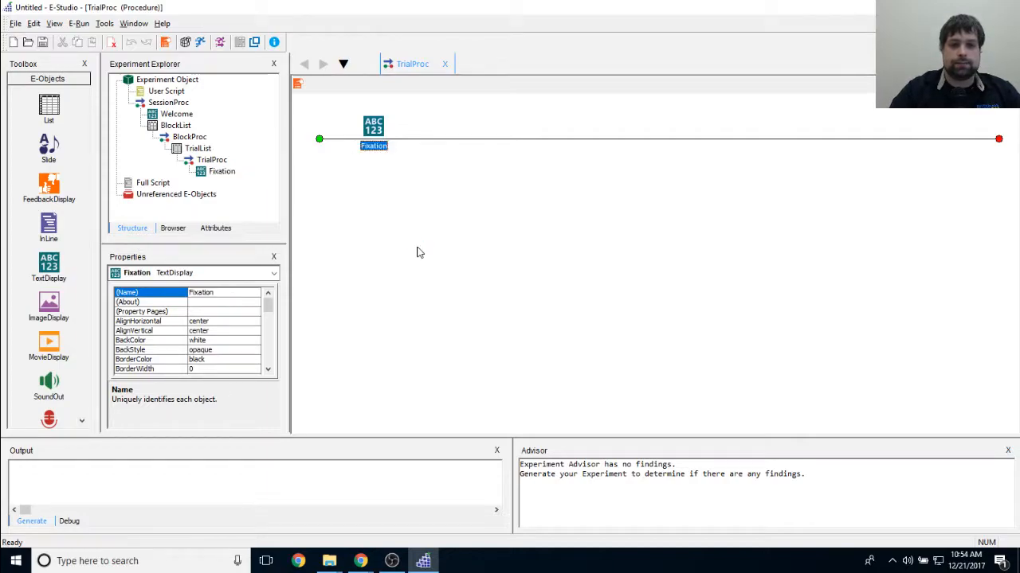
Open the Fixation object and enter + as its display text.
double_click(380, 129)
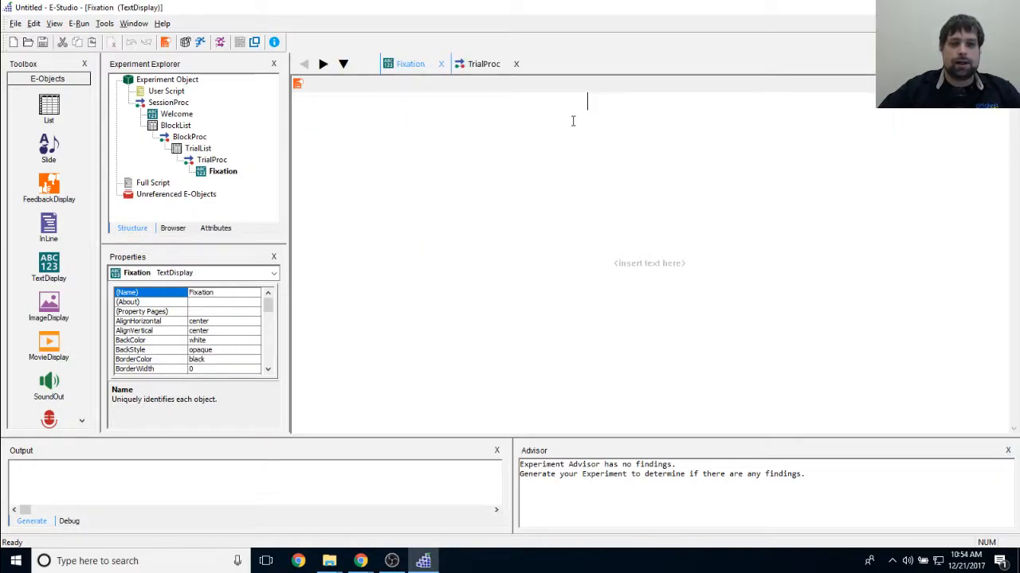
click(575, 120)
text(+)
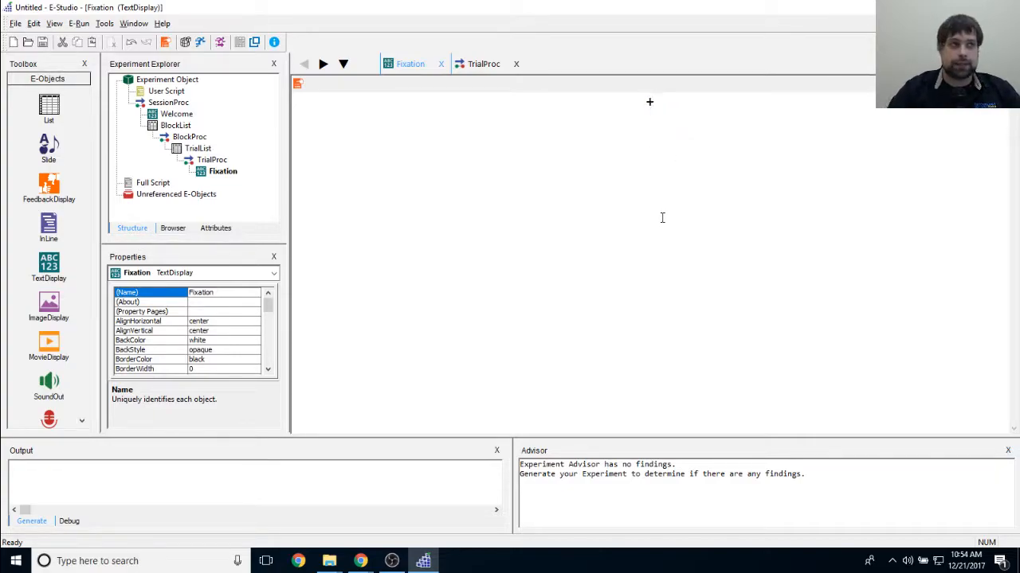
Open the duration choices in the properties of the Fixation object.
click(297, 83)
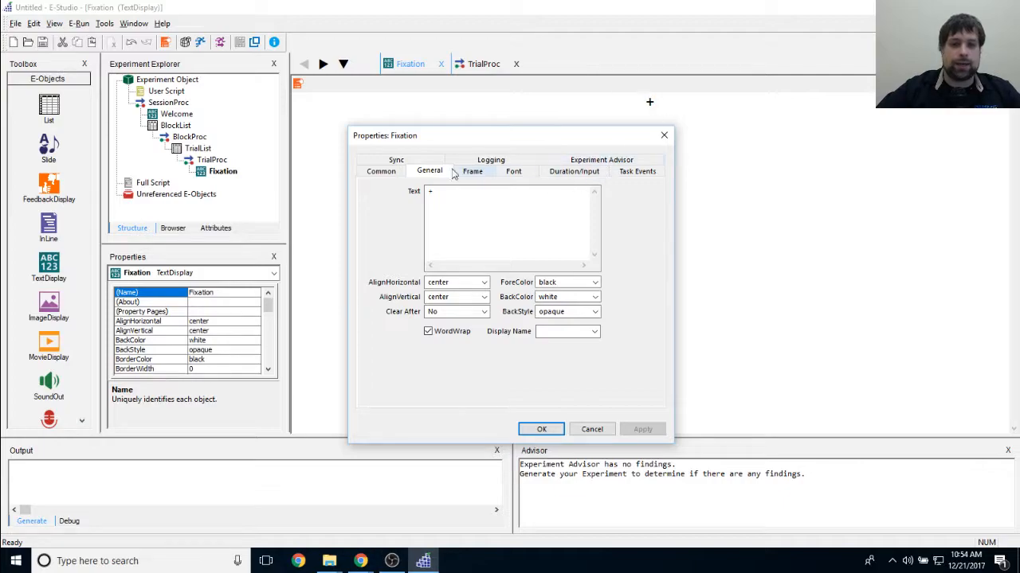
click(573, 171)
click(481, 198)
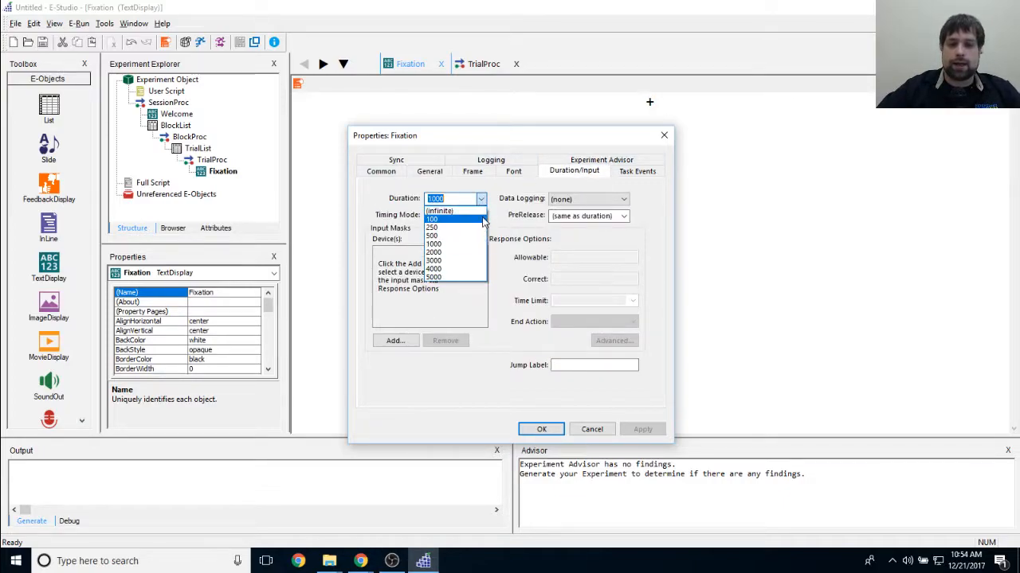
Set the Fixation display's duration to 500 and its data logging to Time Audit Only, and apply the changes.
click(446, 210)
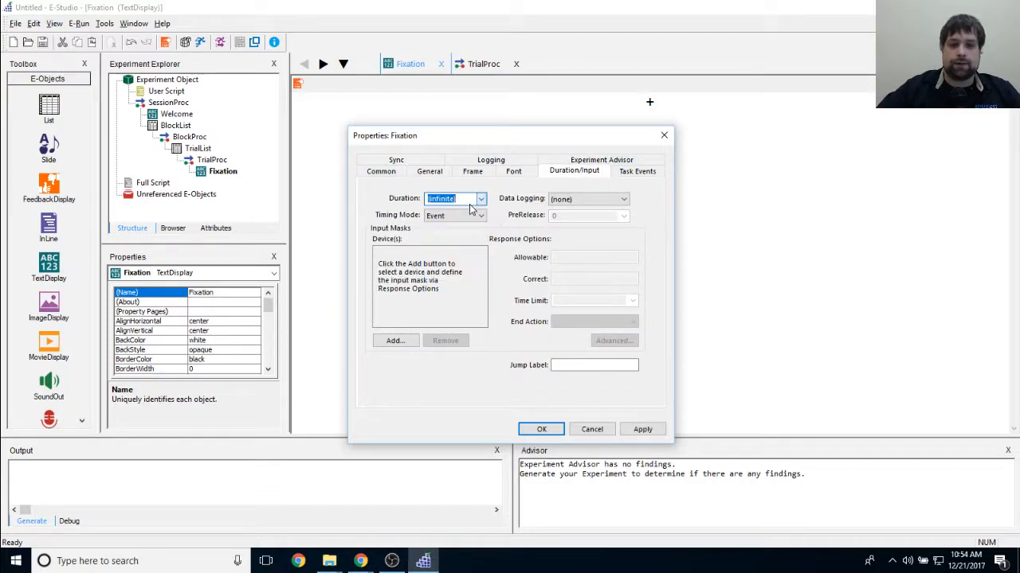
text(500)
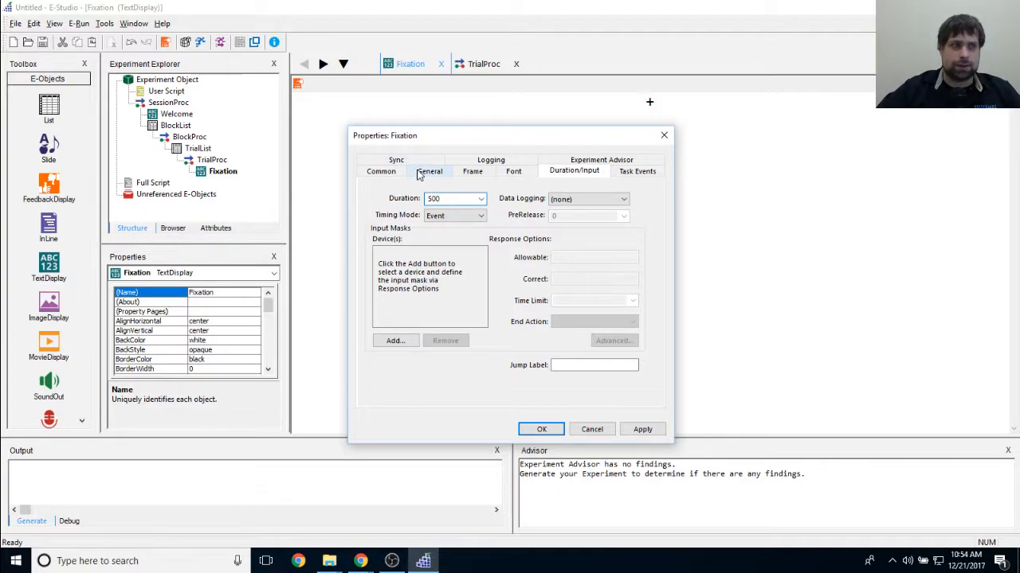
click(590, 199)
click(601, 237)
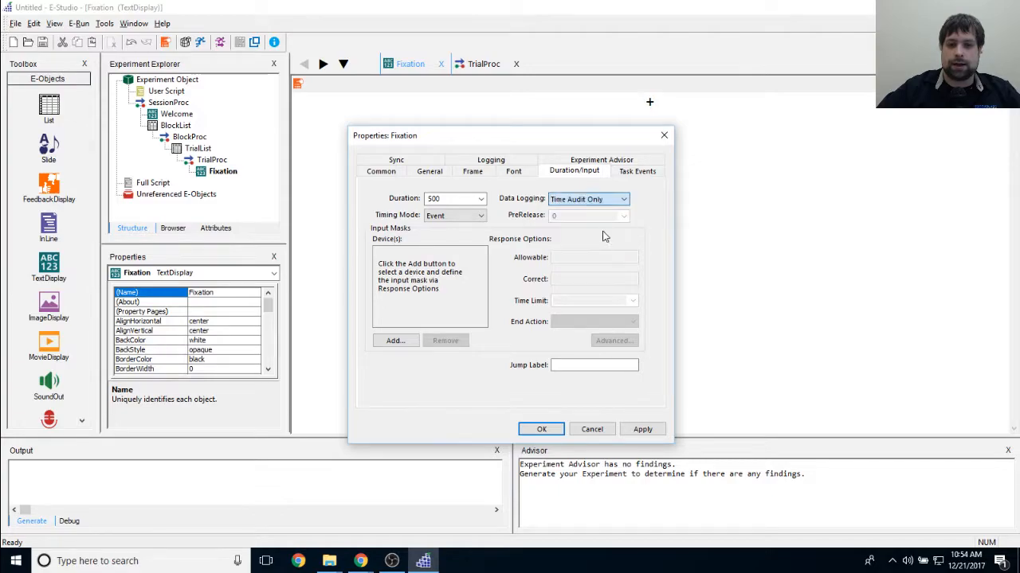
click(397, 339)
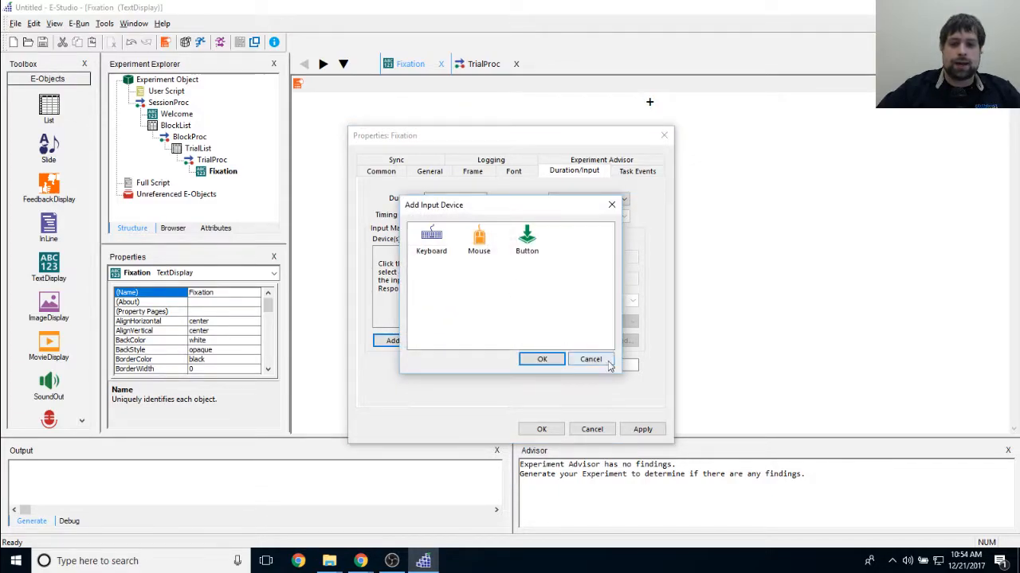
click(610, 361)
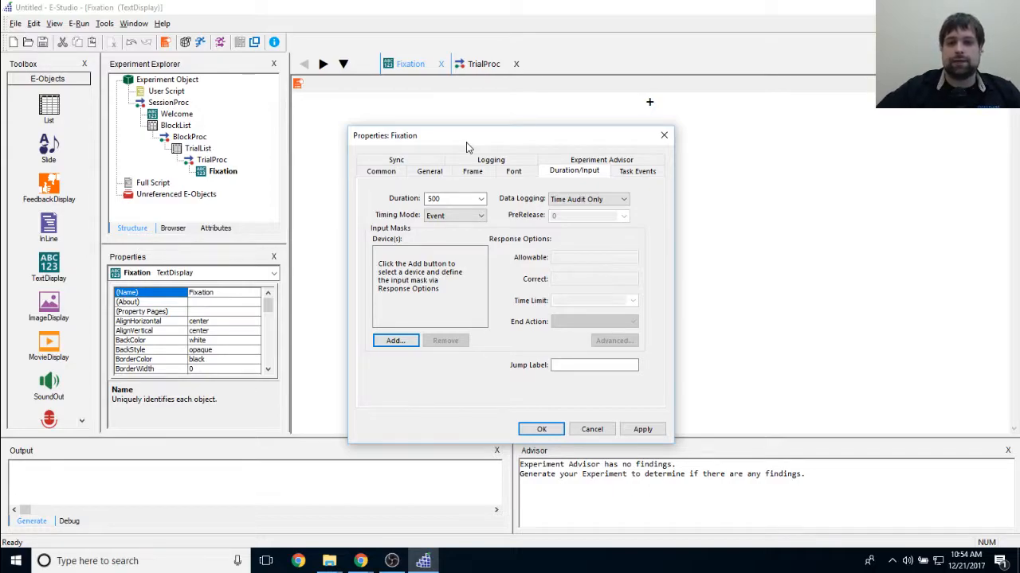
click(642, 430)
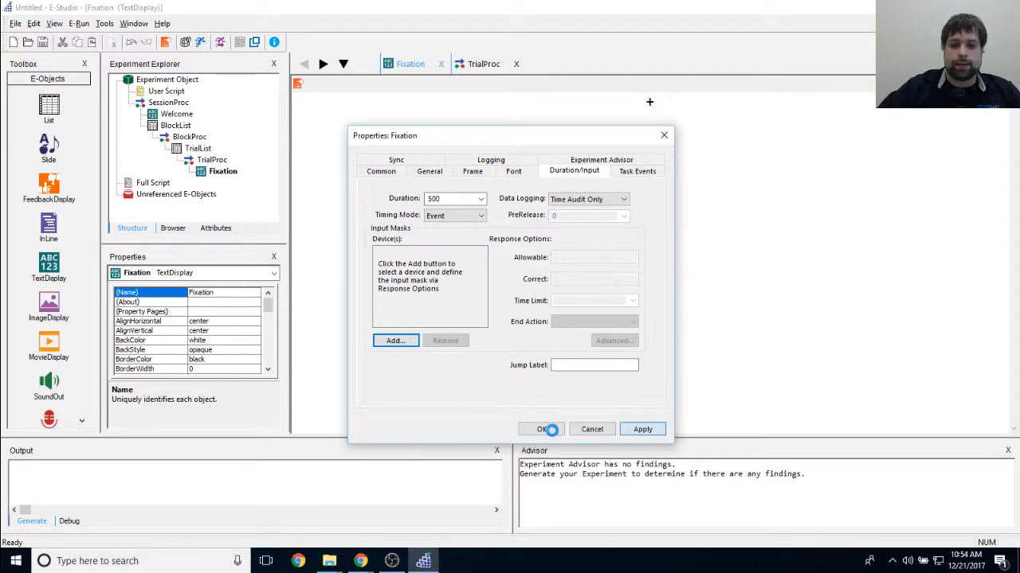
click(548, 430)
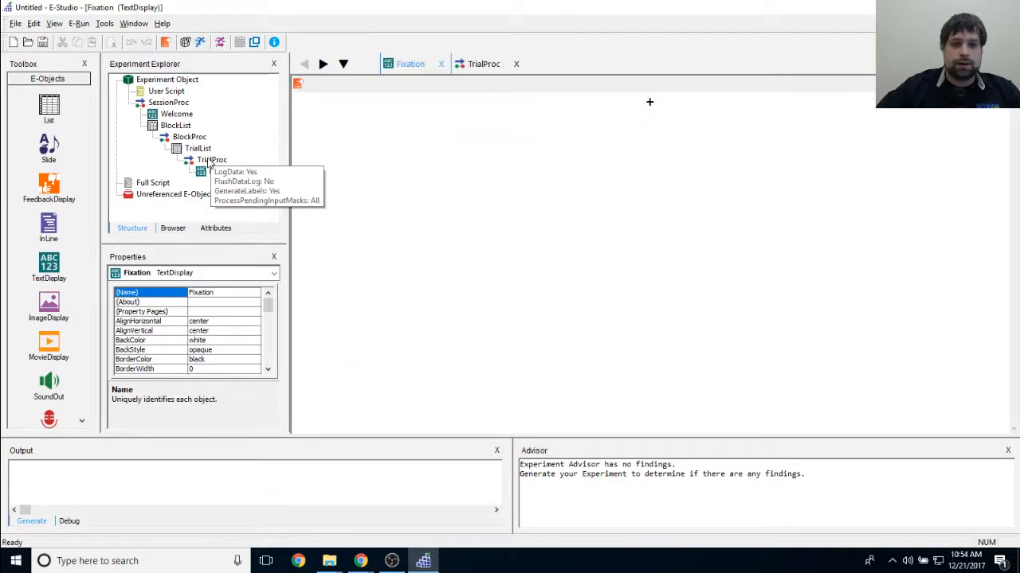
Add a Slide object after Fixation in TrialProc and rename it Stimulus.
double_click(212, 159)
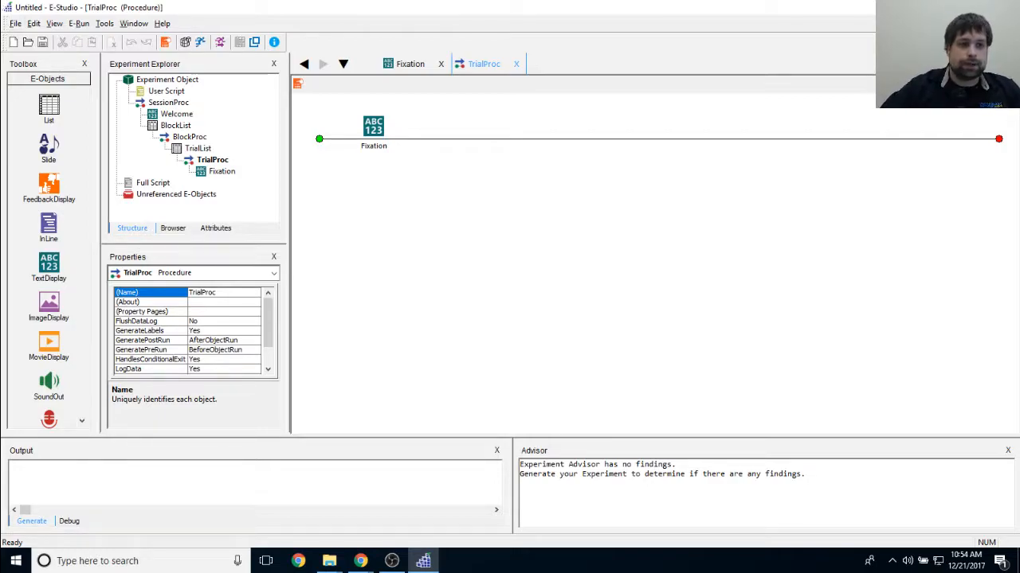
click(48, 145)
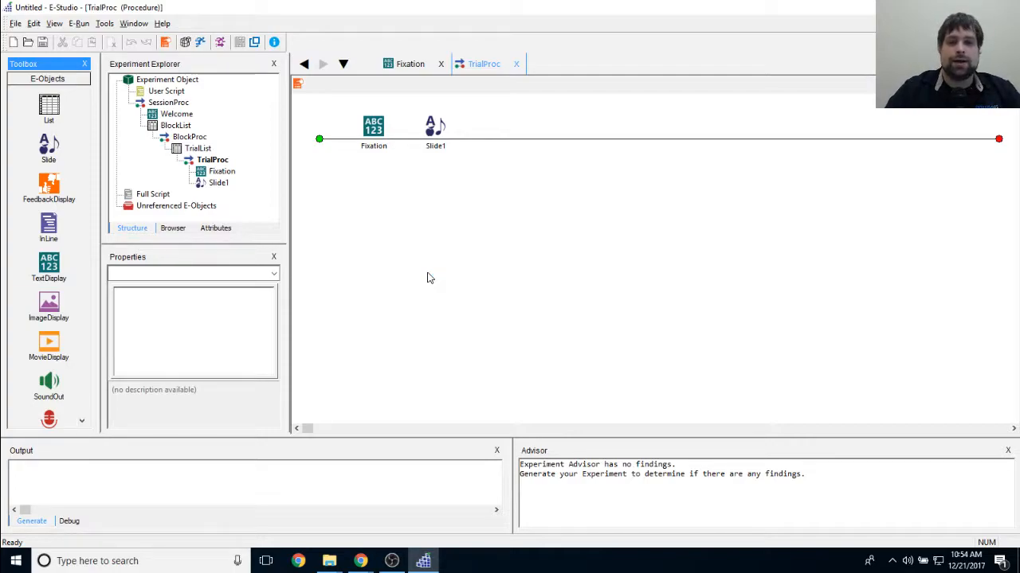
click(433, 128)
right_click(430, 127)
click(460, 182)
text(Stimulus)
key(Return)
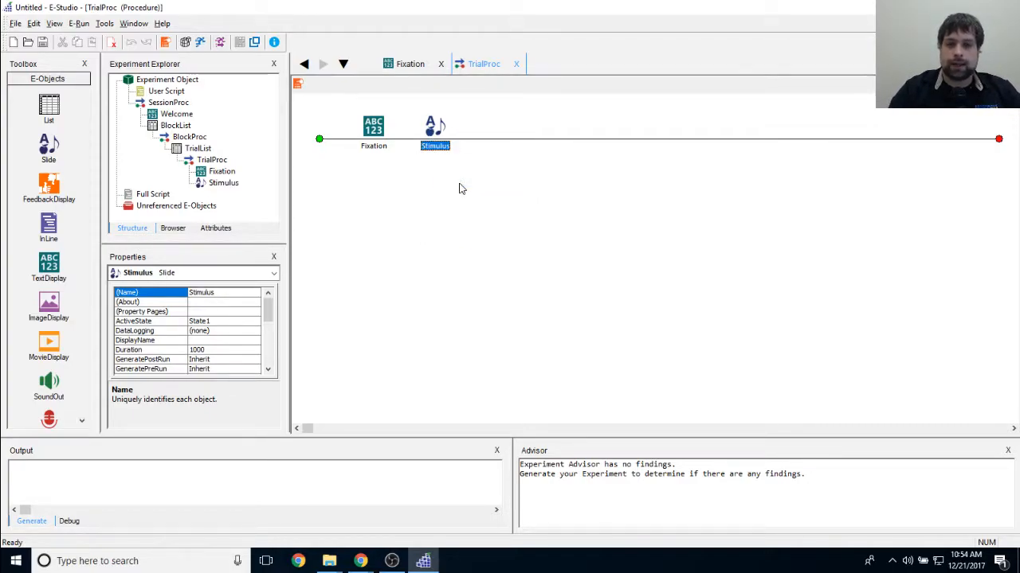
click(456, 206)
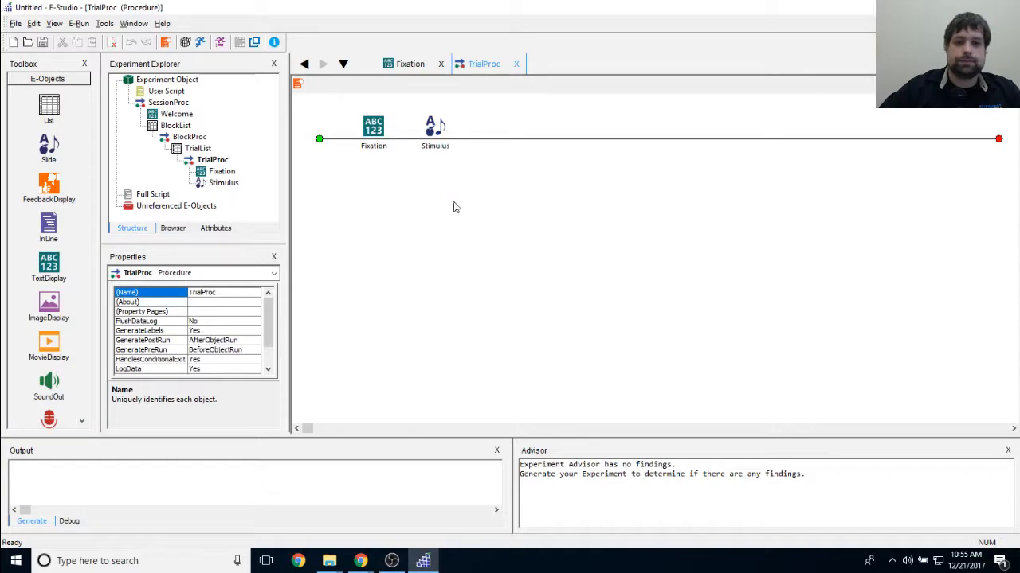
Open the Stimulus slide and place an image object in its centre.
double_click(434, 127)
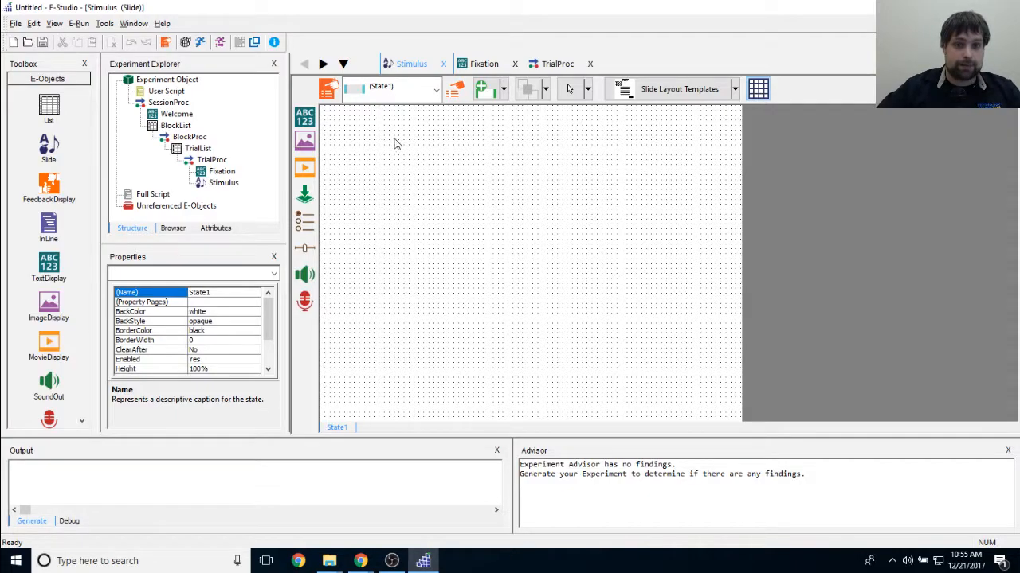
click(307, 149)
click(522, 256)
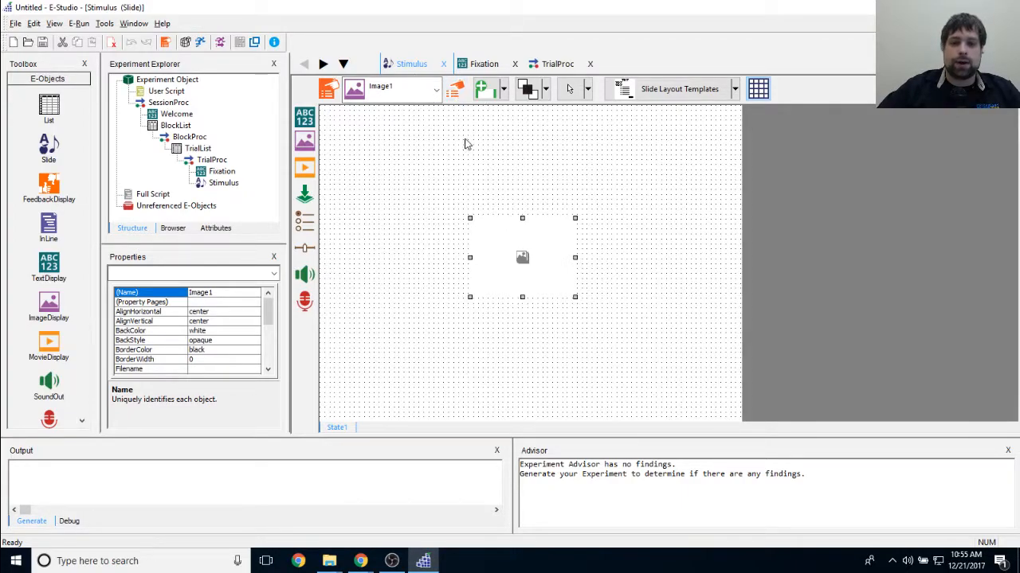
click(456, 91)
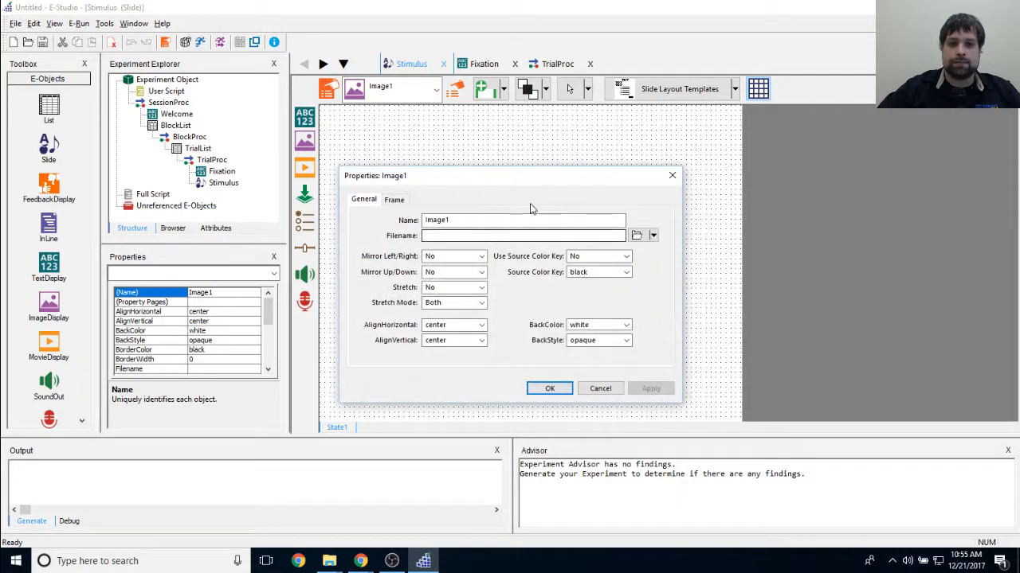
drag(455, 175, 707, 128)
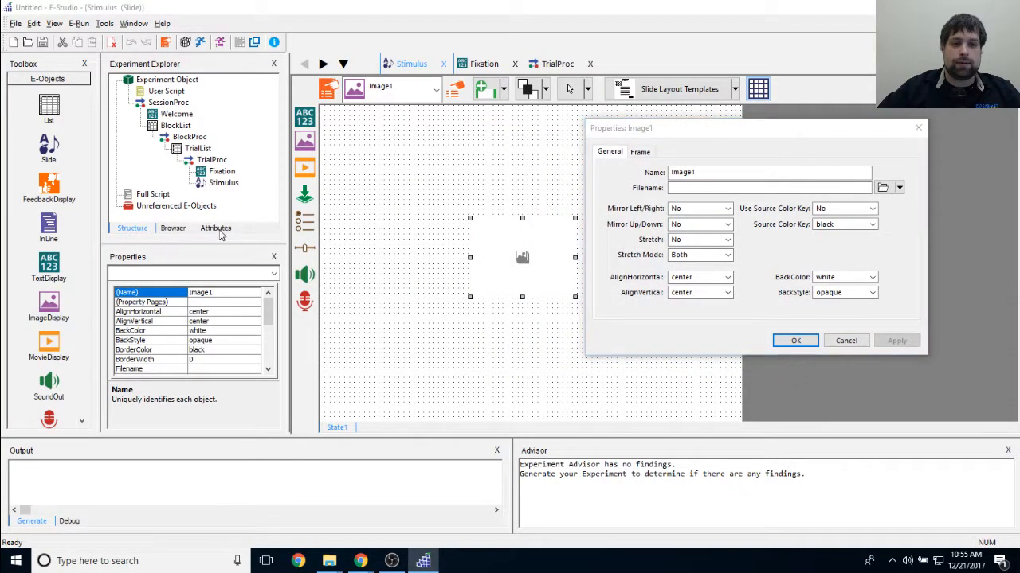
click(845, 340)
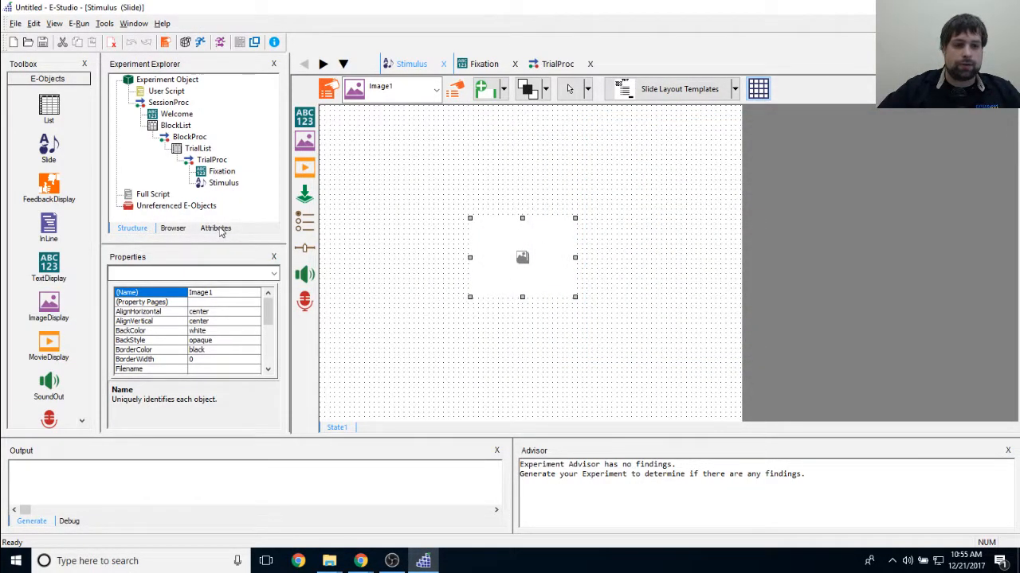
Display the experiment's attribute list to look up the attribute names.
click(220, 230)
drag(180, 85, 173, 85)
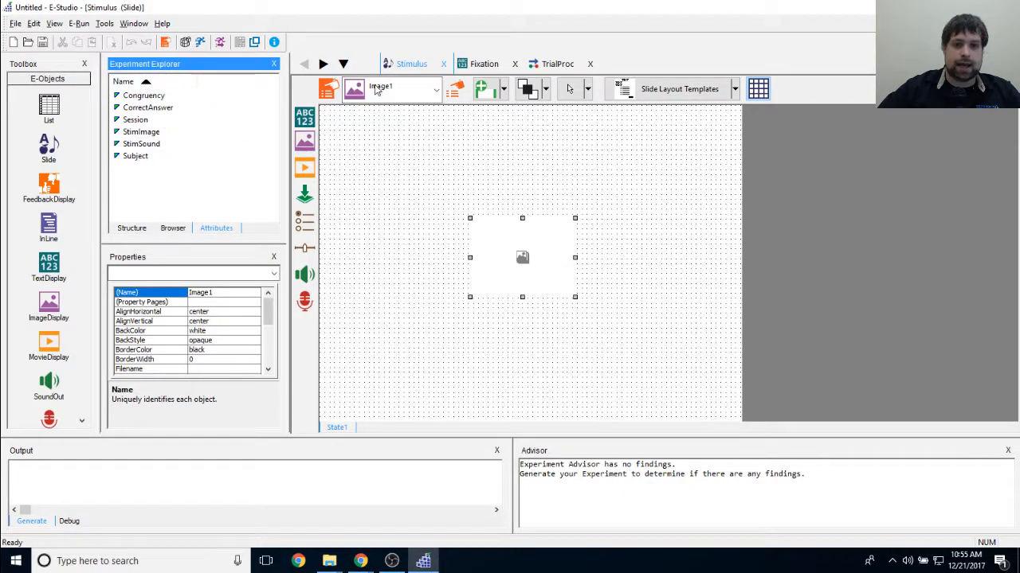
click(479, 228)
click(467, 114)
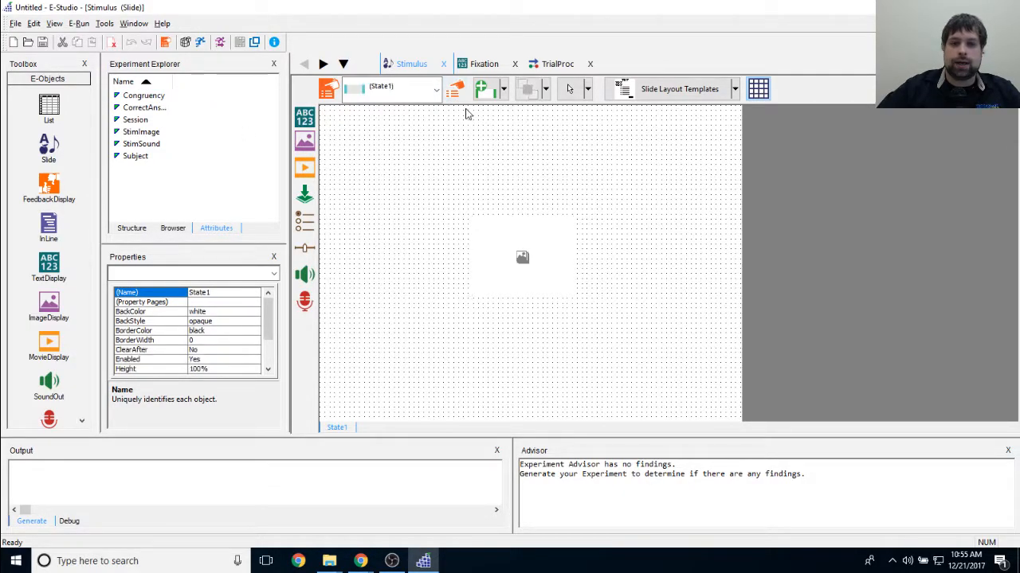
Enter the attribute reference [StimImage] as the Filename of the slide's image object.
click(491, 236)
click(456, 90)
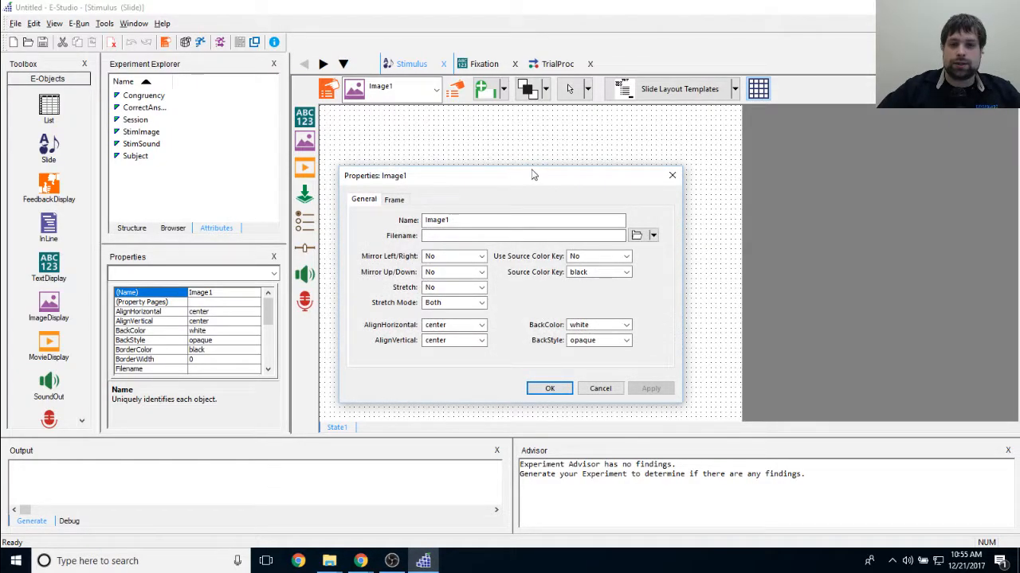
drag(534, 170, 559, 136)
click(473, 199)
text([)
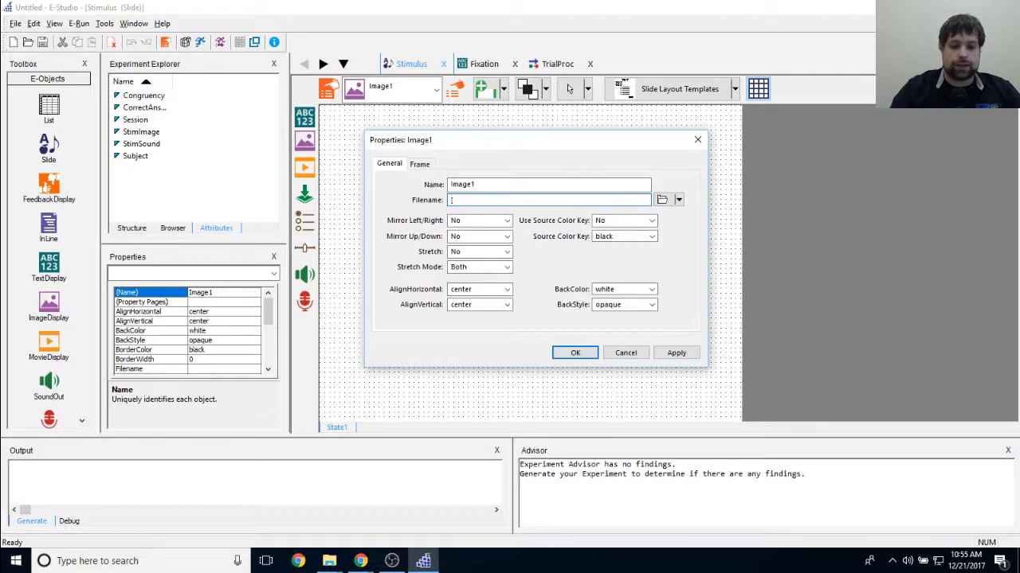
text(StimImage)
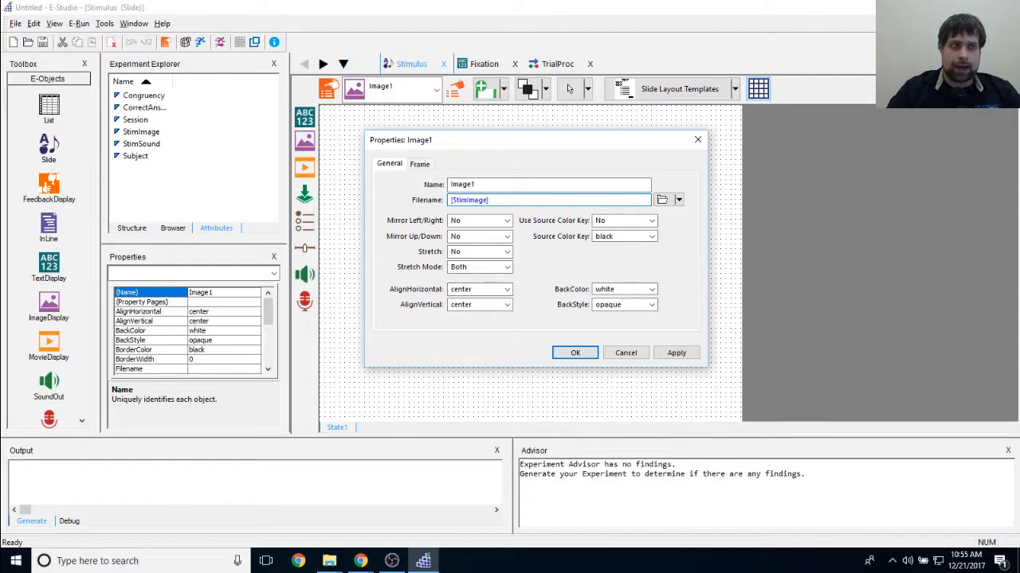
Switch to File Explorer and examine the Cross Modal Priming folder with its theImages and theSounds subfolders.
click(329, 560)
click(374, 505)
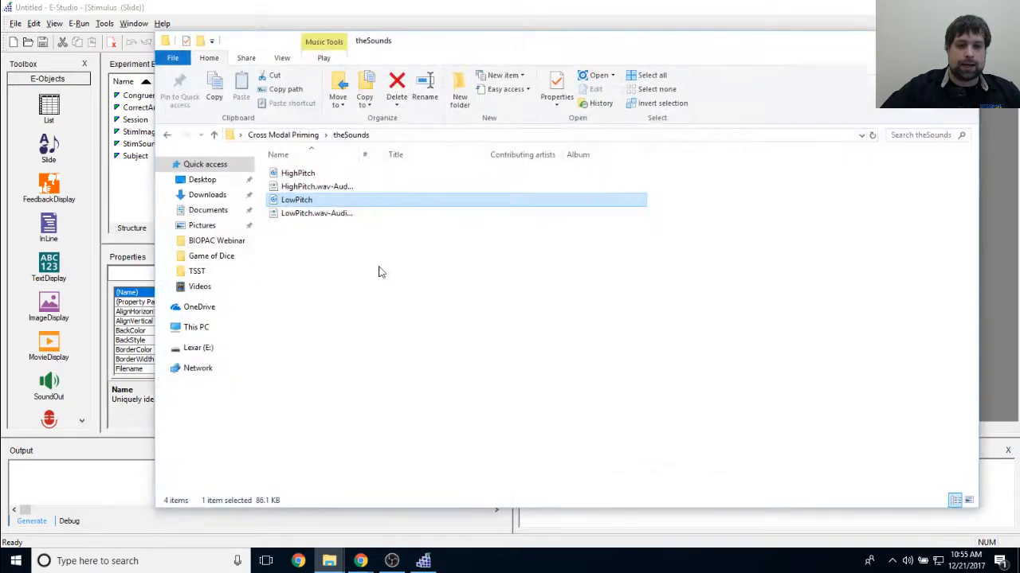
key(alt+Up)
key(alt+Left)
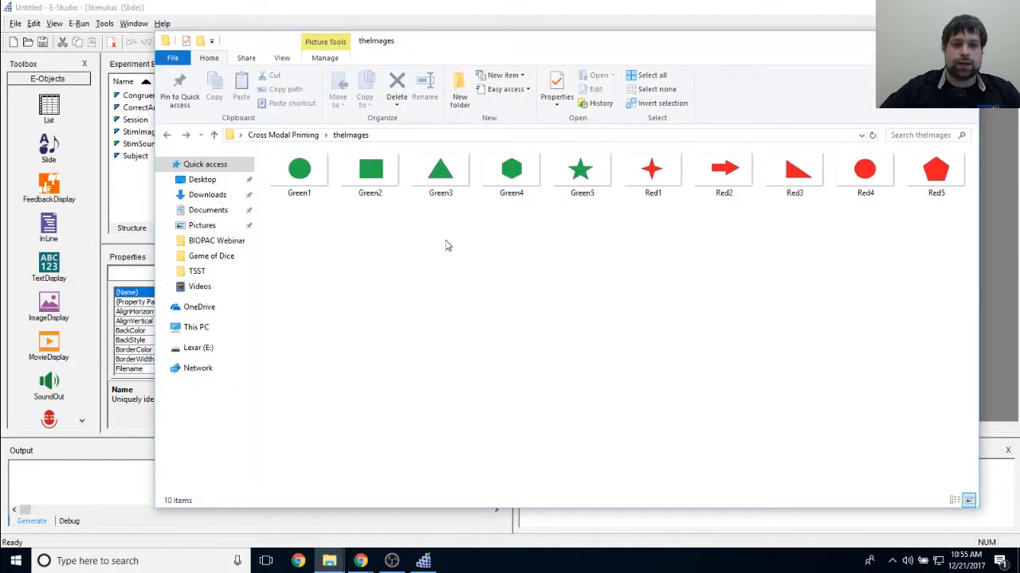
key(alt+Right)
click(345, 175)
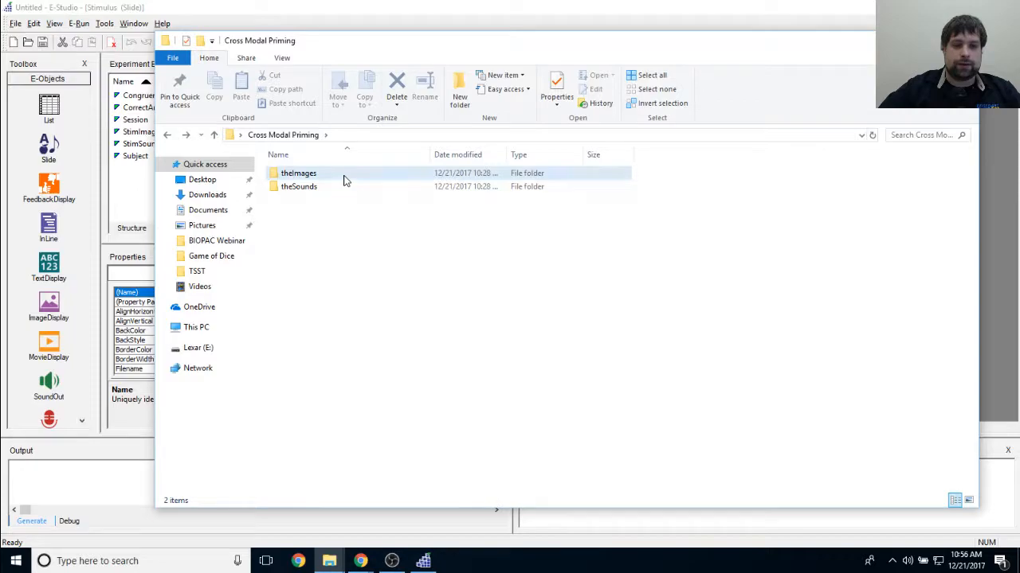
click(347, 189)
click(355, 277)
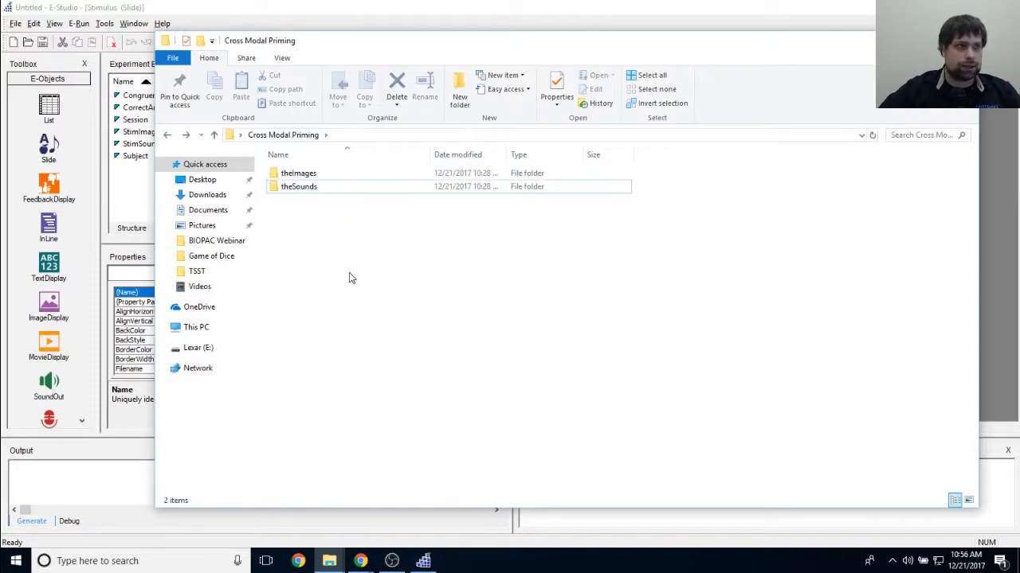
click(287, 32)
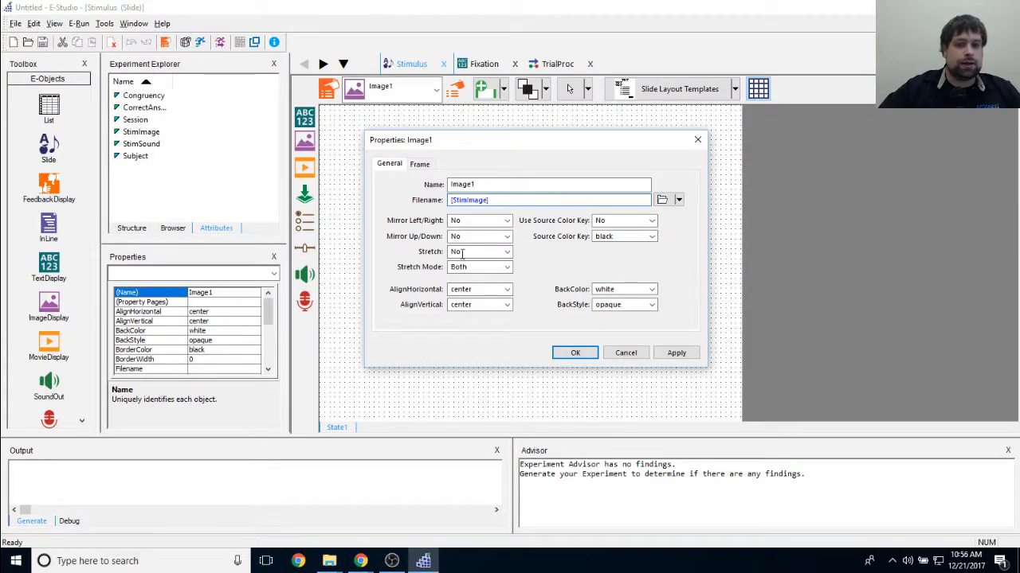
Discard the open image property edits and save the experiment as Cross Modal Priming in the desktop's Cross Modal Priming folder.
click(621, 355)
click(433, 346)
click(42, 41)
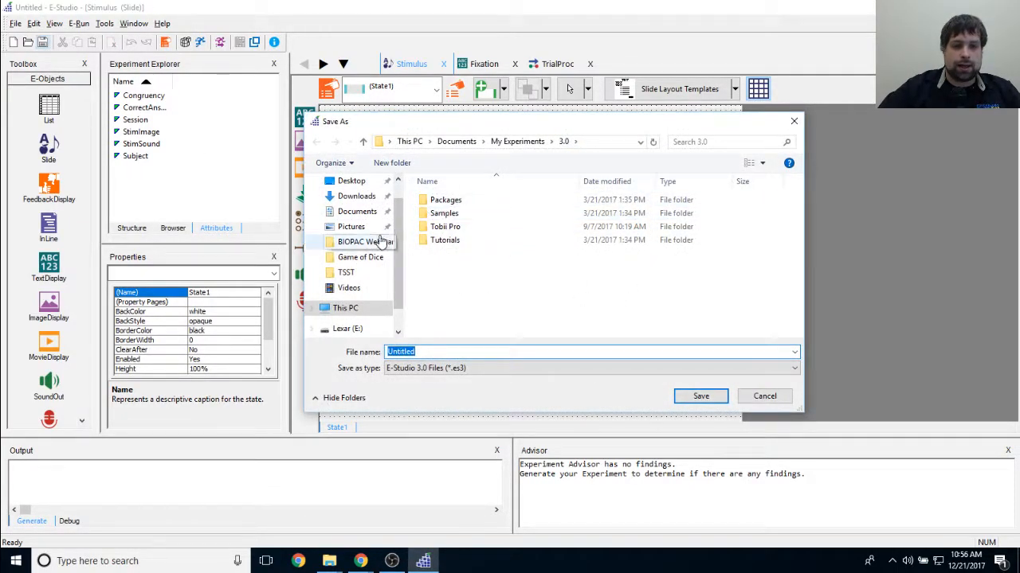
click(354, 181)
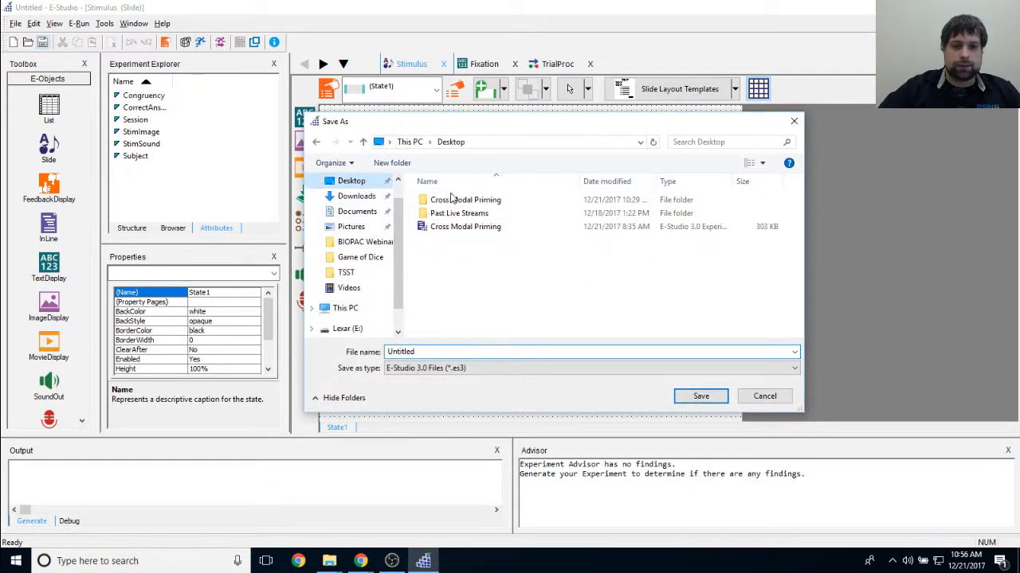
double_click(500, 200)
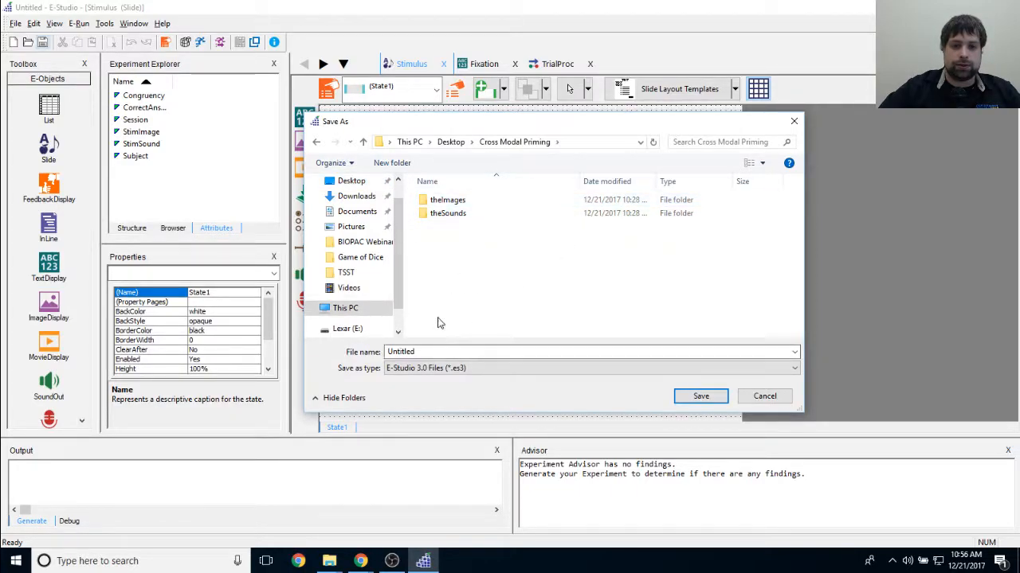
double_click(425, 352)
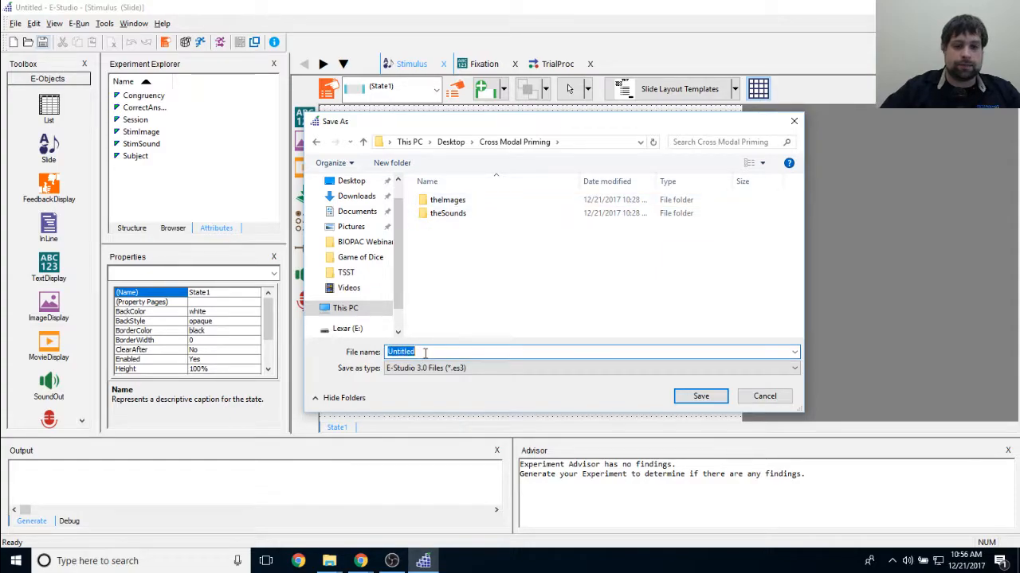
text(Cross Moda)
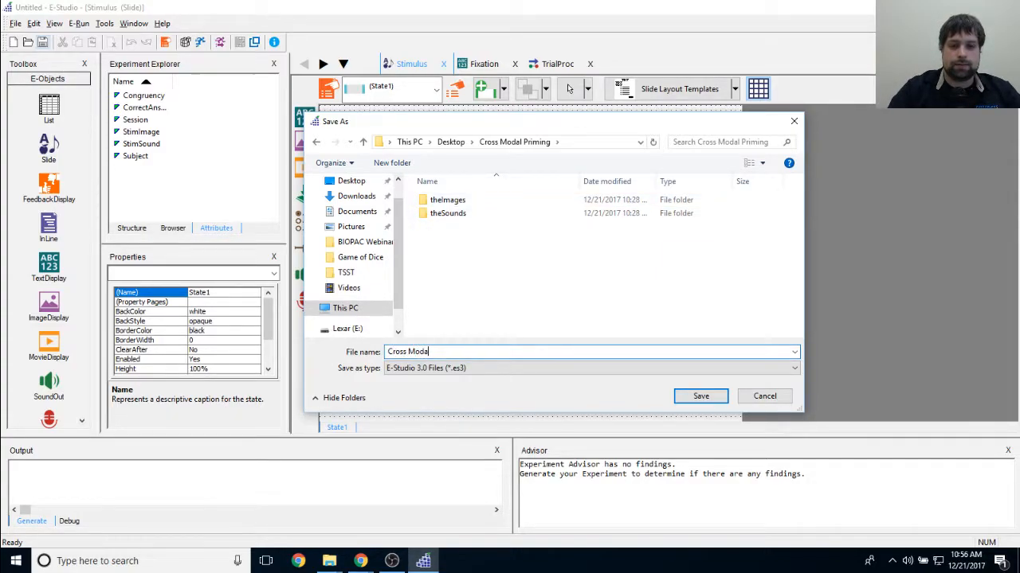
text(l Priming)
key(Return)
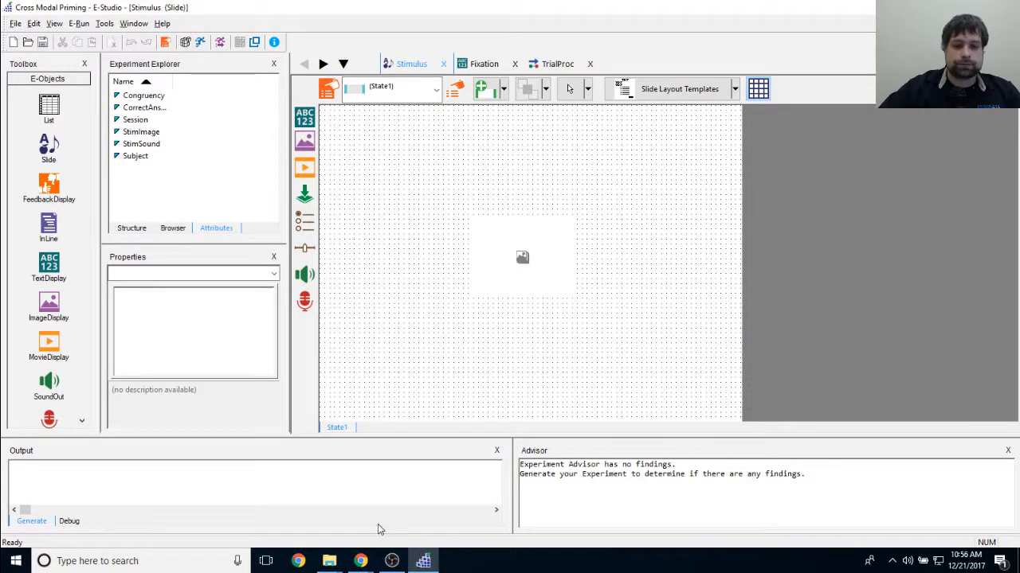
Switch to File Explorer and check where the experiment file sits relative to theImages and theSounds folders.
mouse_move(329, 561)
click(395, 494)
click(340, 201)
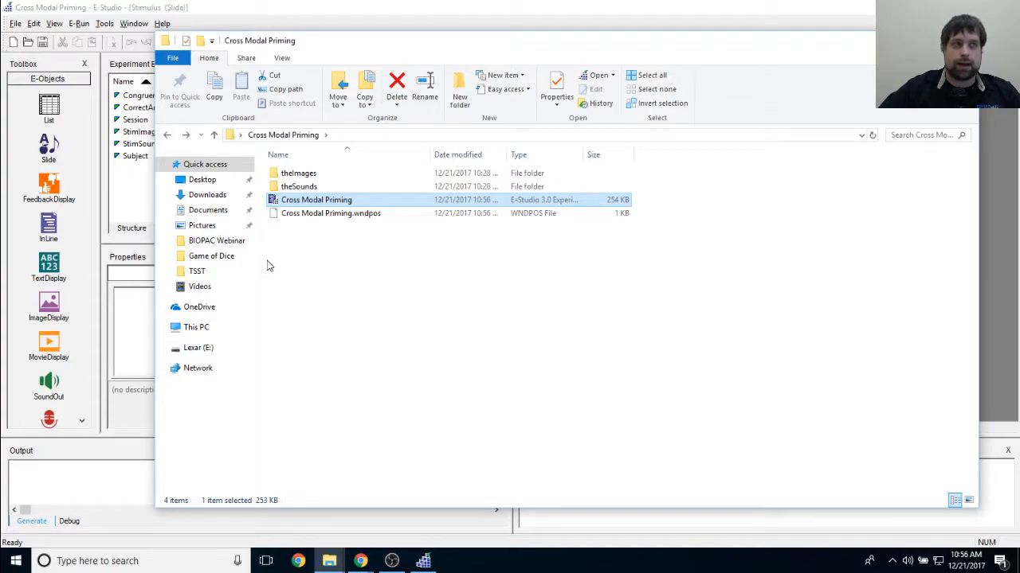
click(335, 189)
click(900, 40)
Return to E-Studio and choose Green1 from the theImages folder as the Filename of the slide's image object.
click(494, 263)
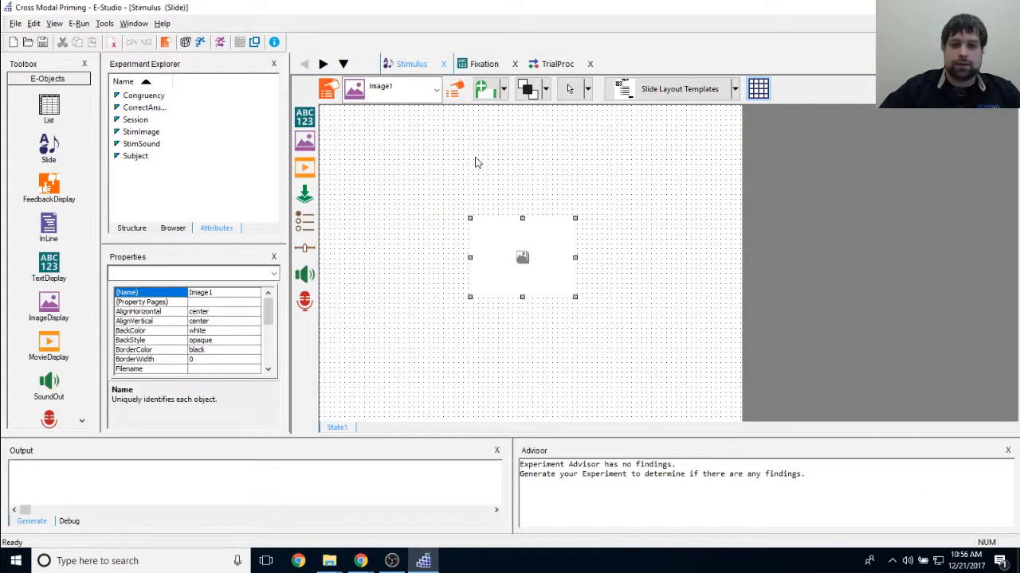
click(454, 88)
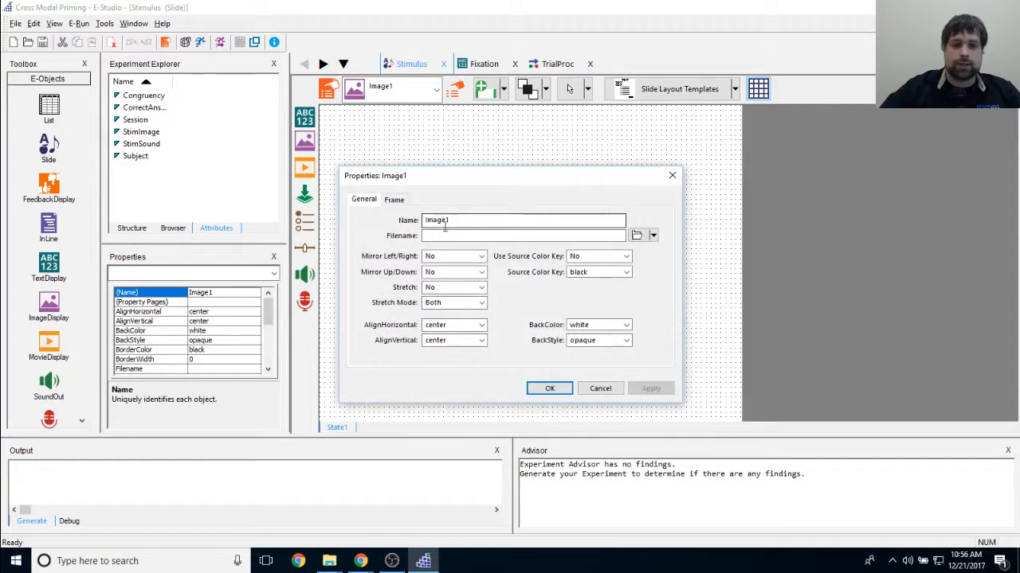
click(636, 235)
double_click(540, 275)
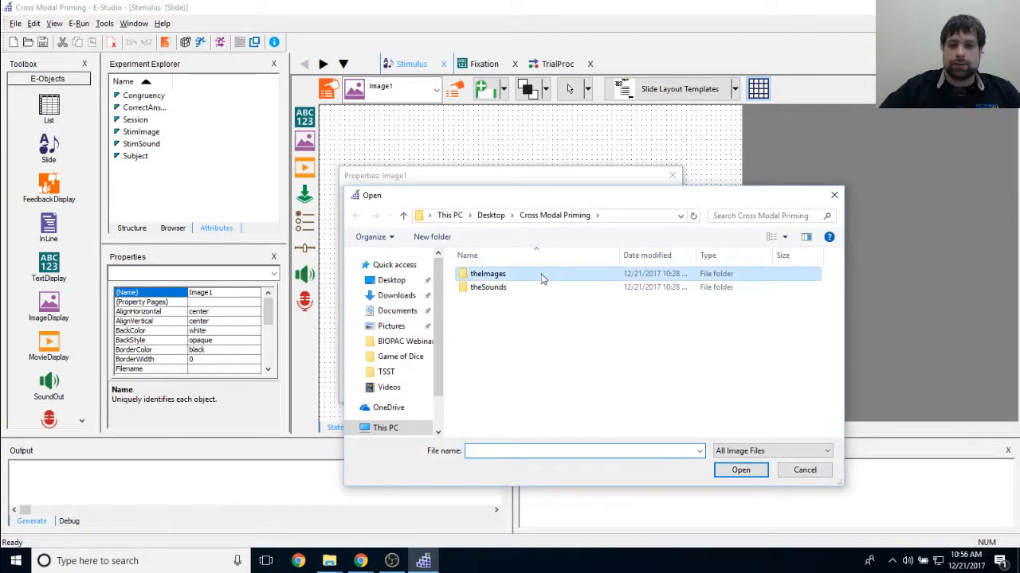
click(483, 275)
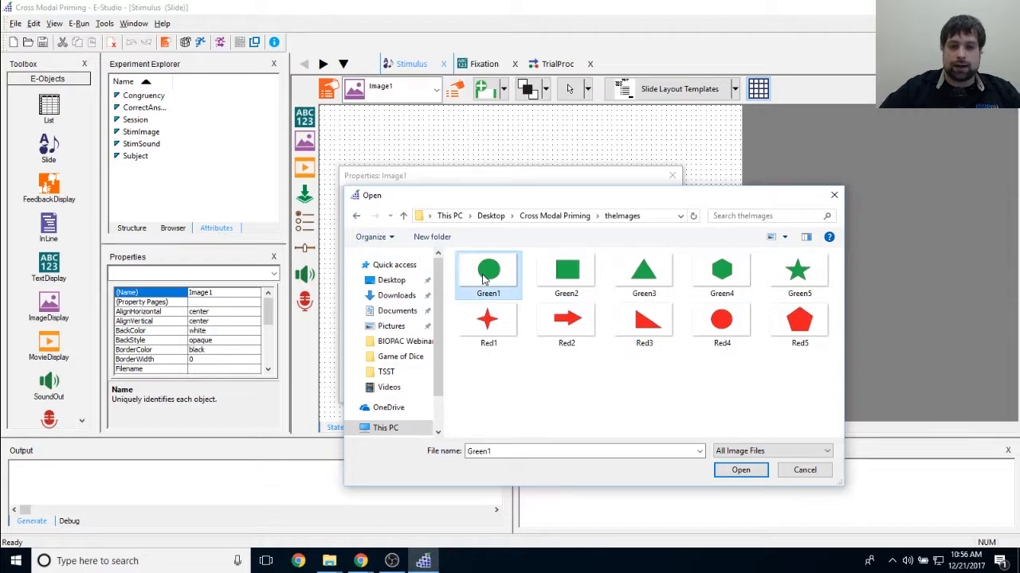
click(740, 470)
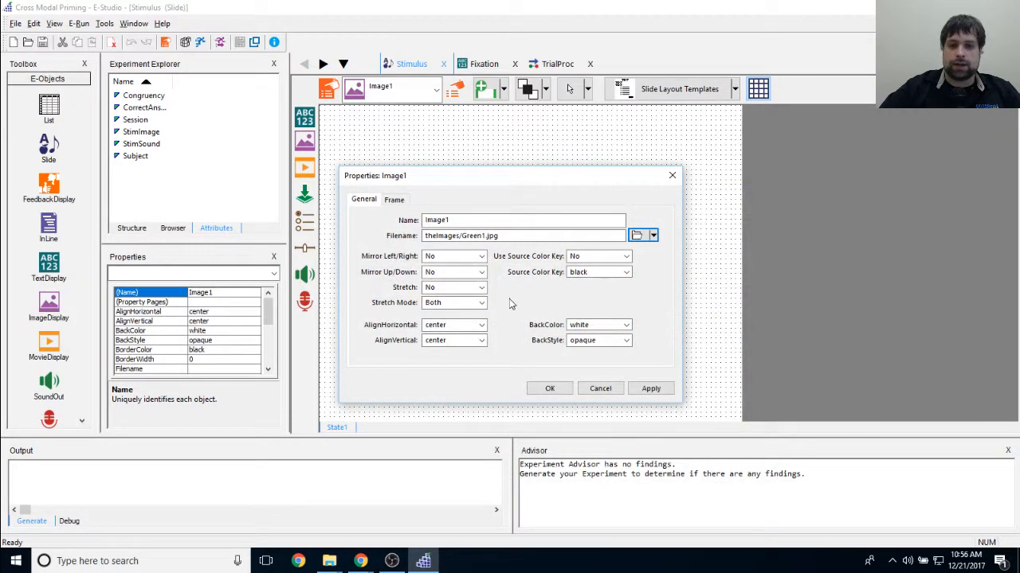
Replace the file name after the folder path with the attribute reference, making the Filename theImages/[StimImage], and apply it.
drag(424, 235, 537, 238)
click(464, 234)
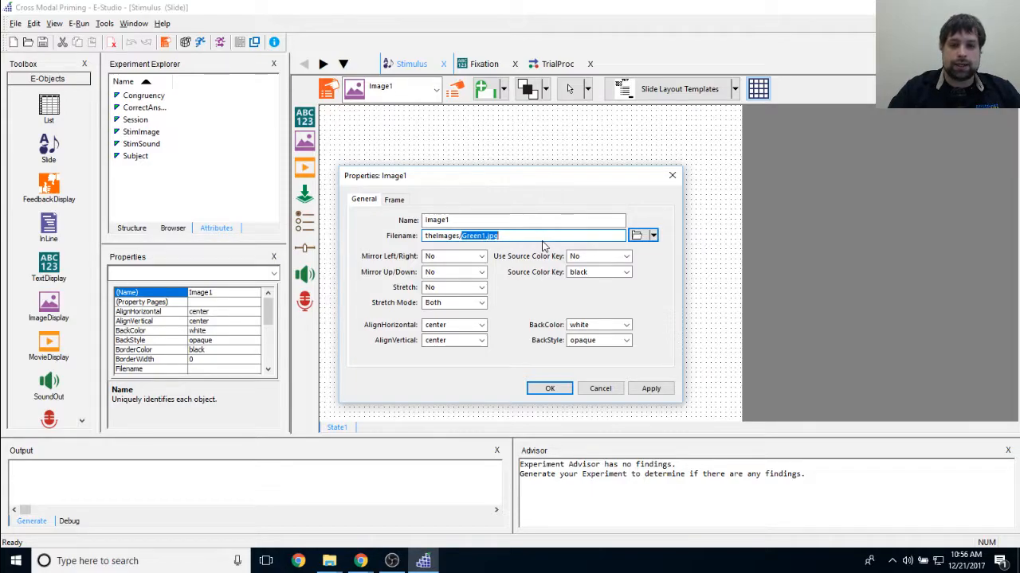
key(BackSpace)
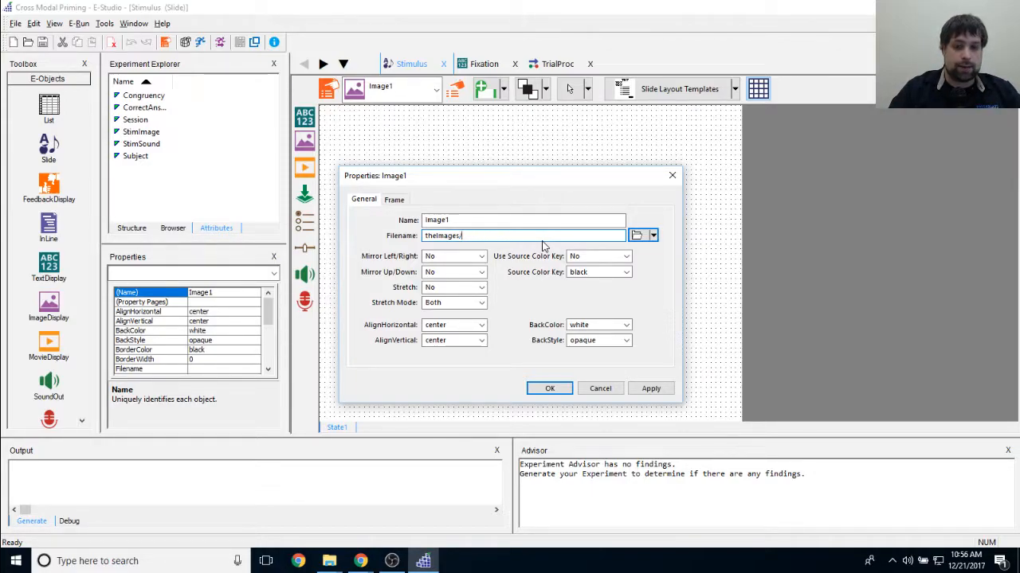
text(StimImage)
key(BackSpace)
text(age)
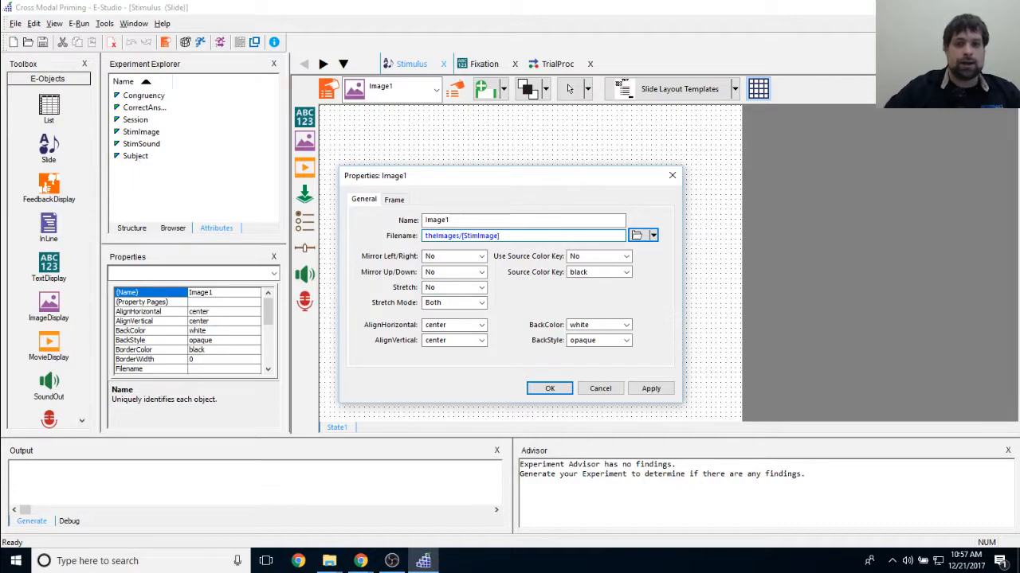
drag(461, 236, 507, 232)
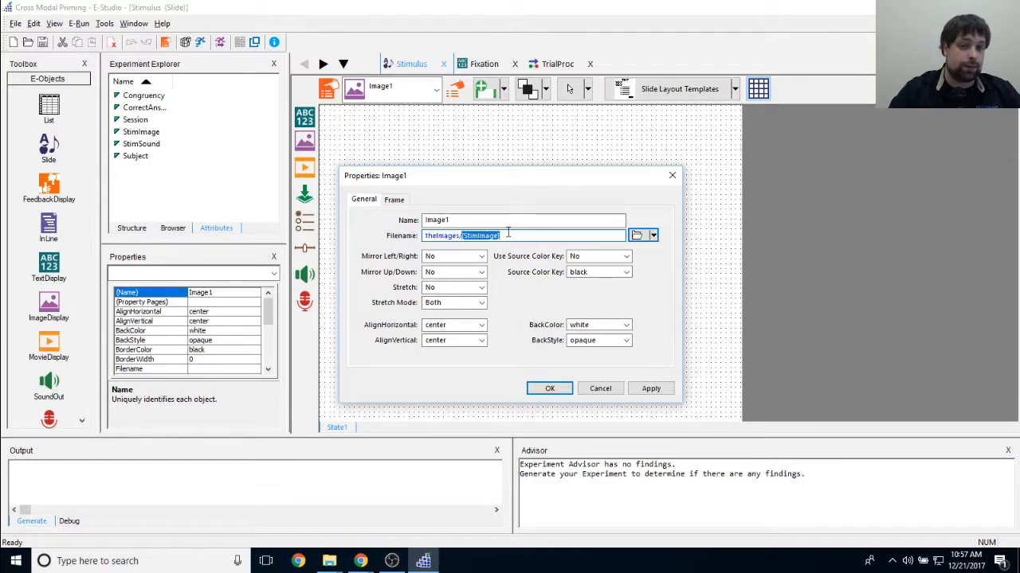
click(507, 232)
click(650, 388)
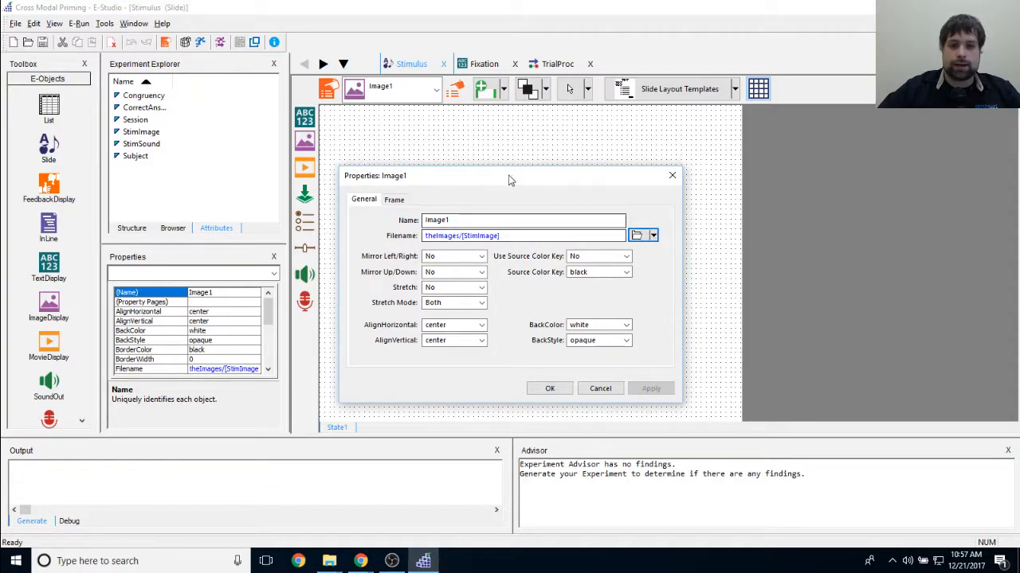
Set the image object's Stretch property to Yes and apply it, keeping the slide image in view.
drag(506, 177, 786, 156)
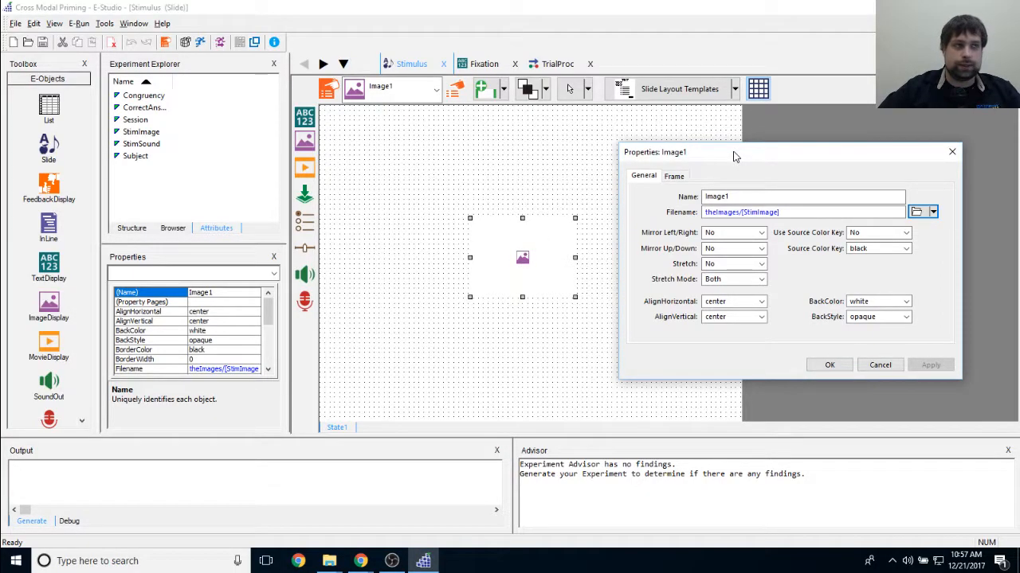
drag(735, 153, 708, 140)
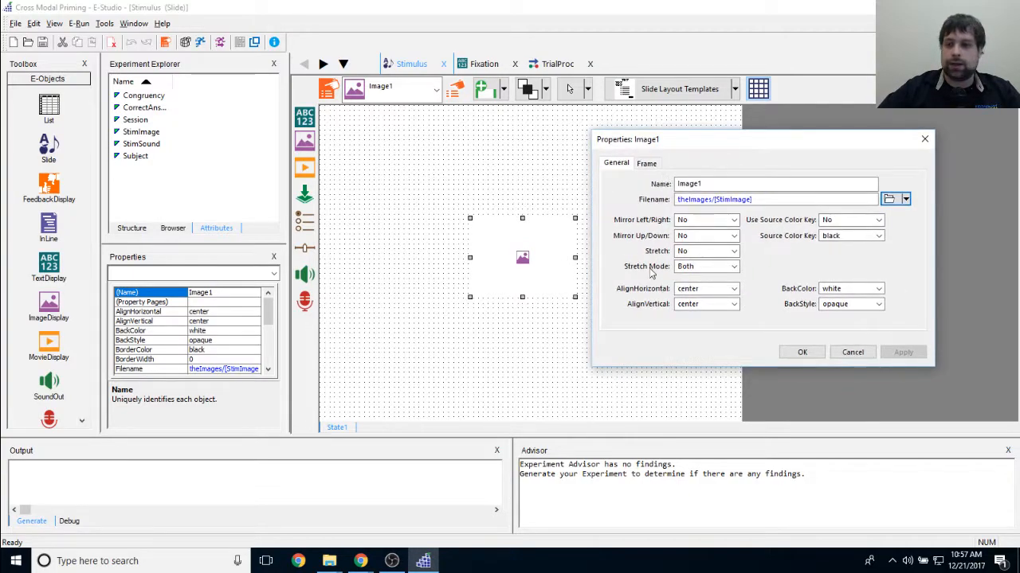
click(734, 252)
click(731, 271)
click(900, 352)
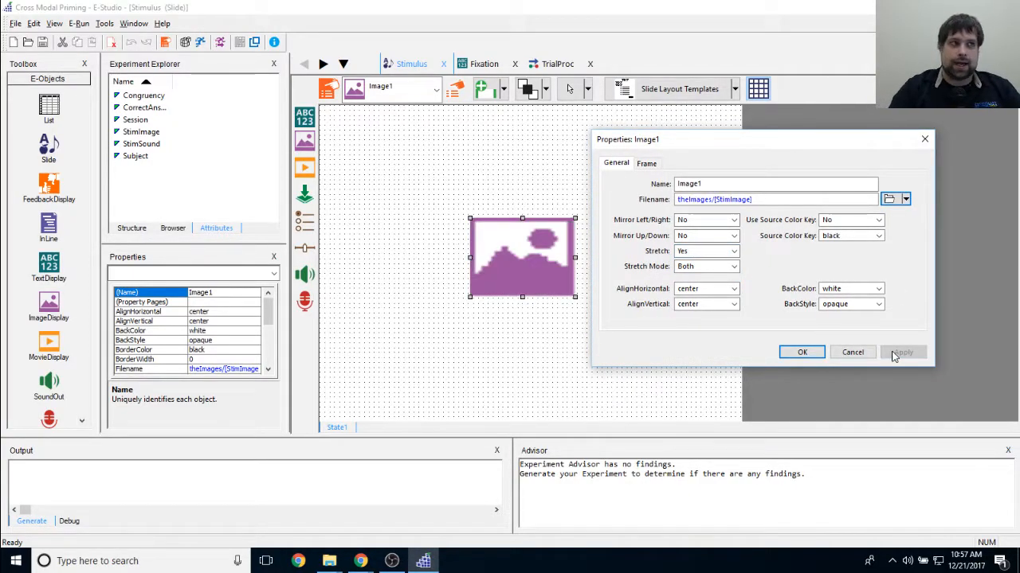
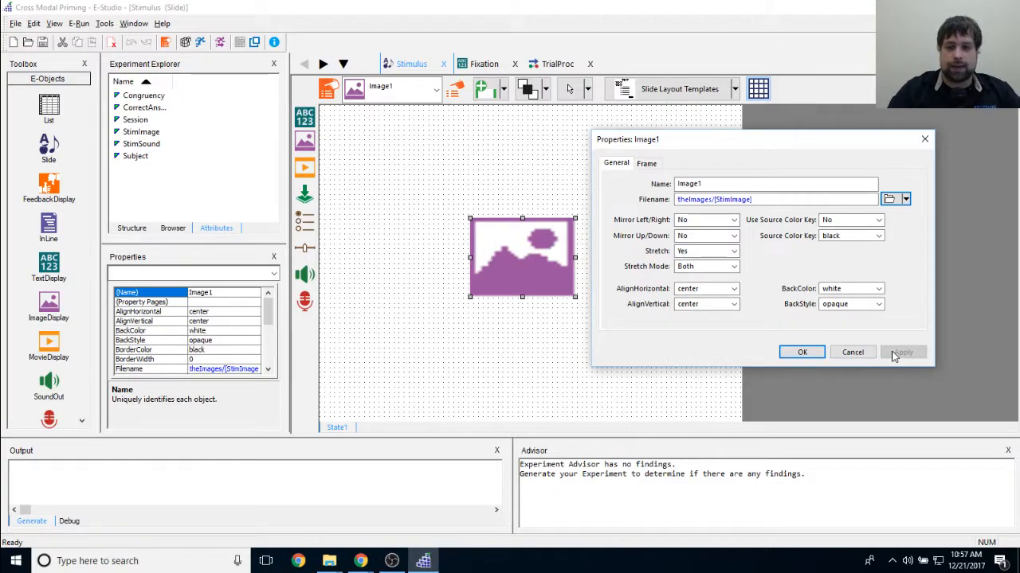
Set the image frame's X and Y positions to center and apply the change.
click(647, 163)
drag(801, 134, 822, 129)
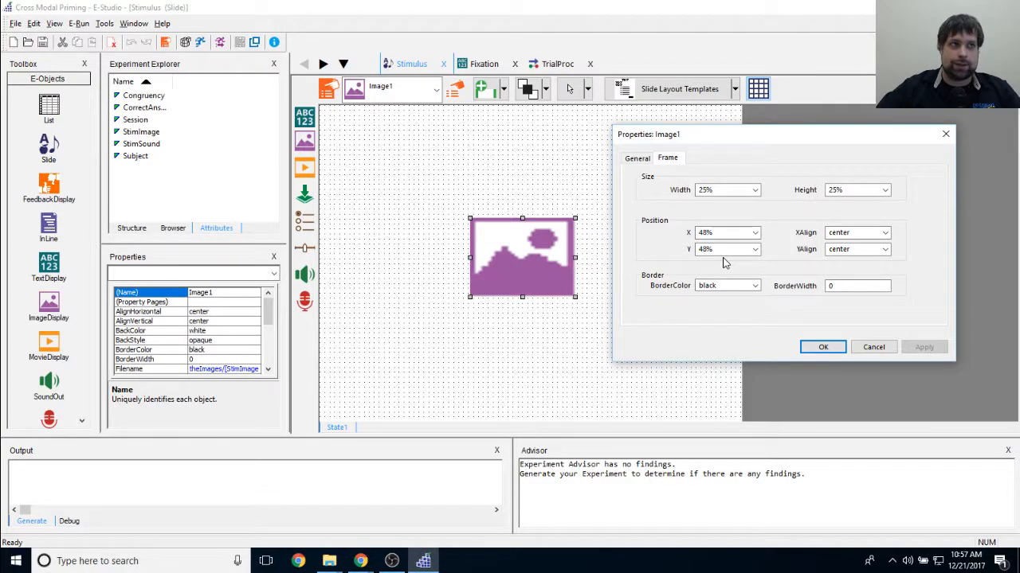
click(754, 233)
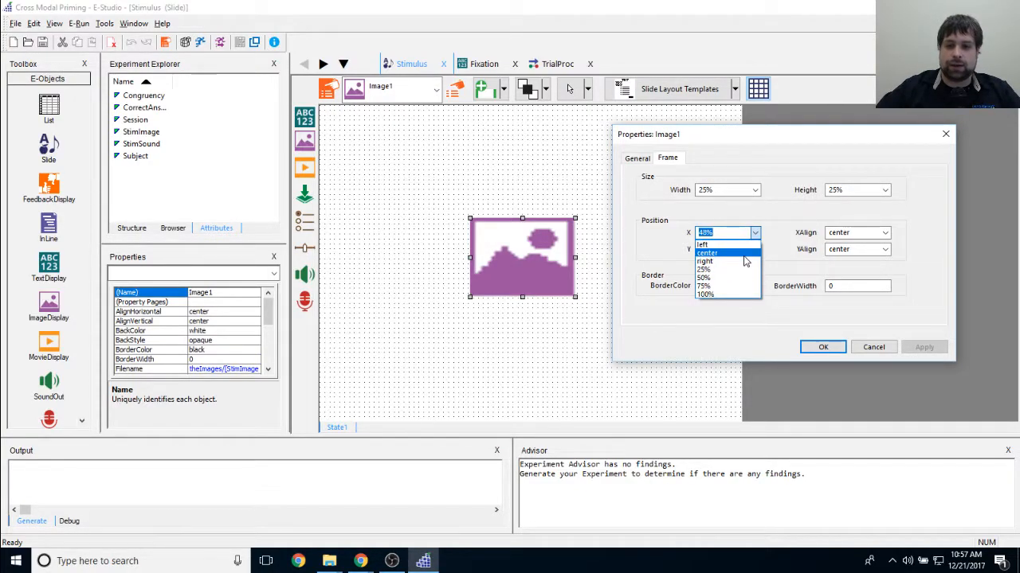
click(743, 253)
click(754, 249)
click(741, 269)
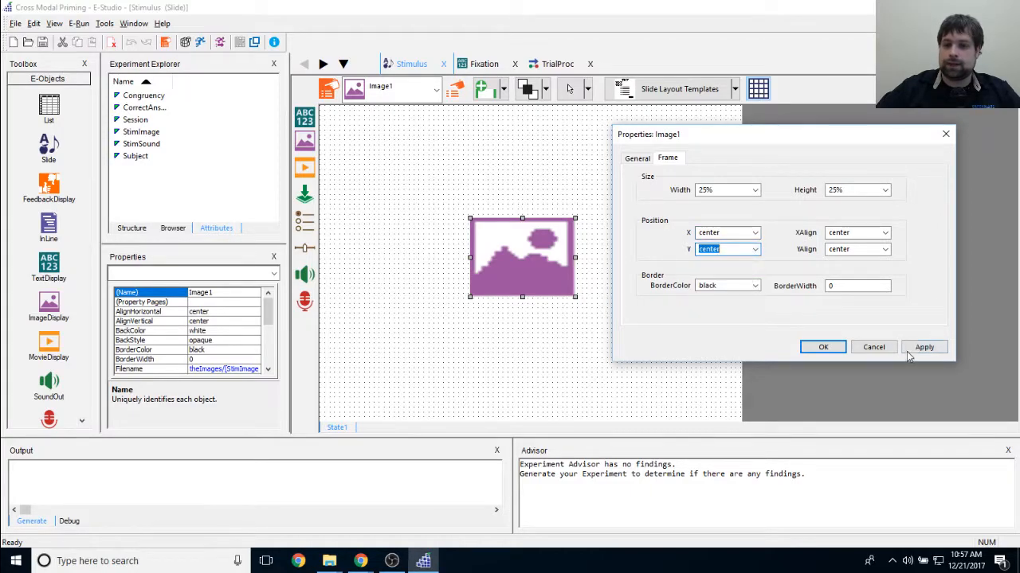
click(922, 348)
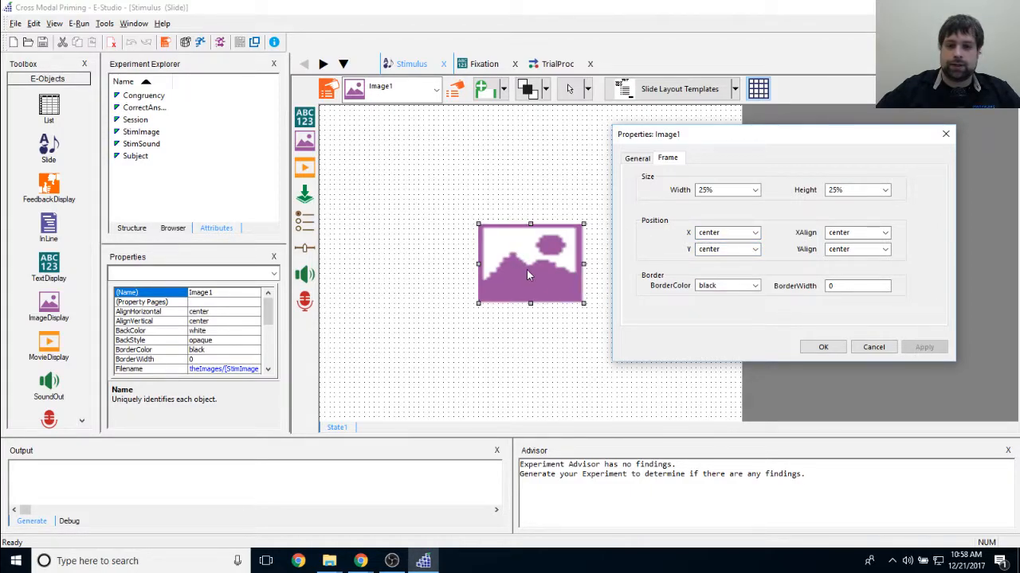
Set the image frame's width and height to 50%, apply the change and close the image properties.
click(754, 190)
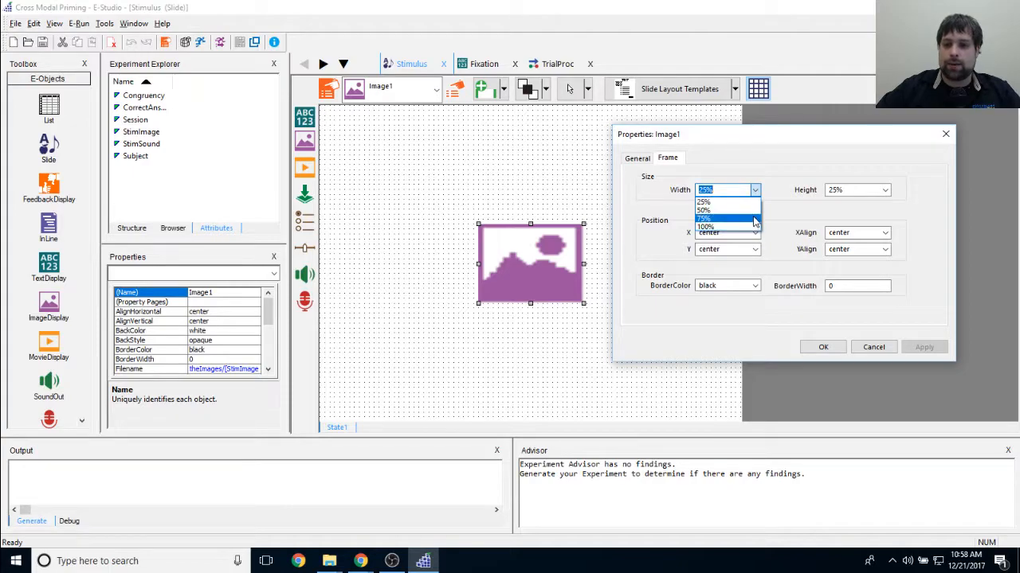
click(717, 214)
click(884, 190)
click(853, 213)
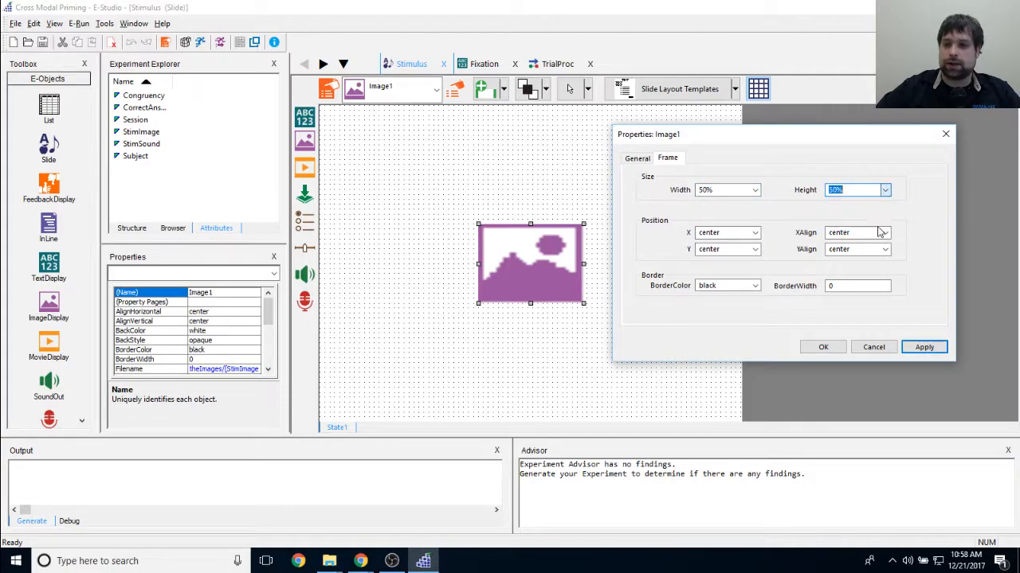
click(924, 348)
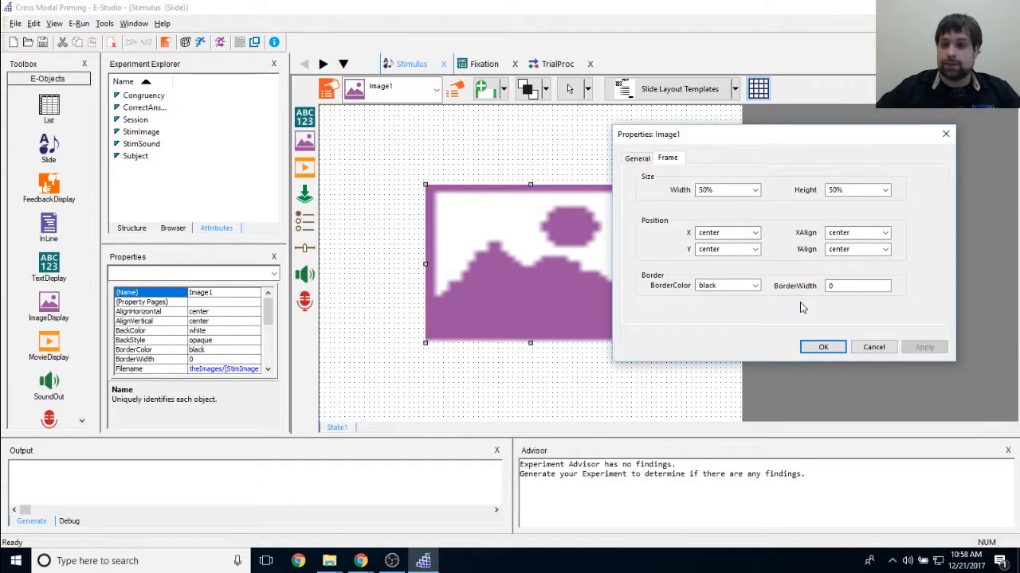
click(832, 347)
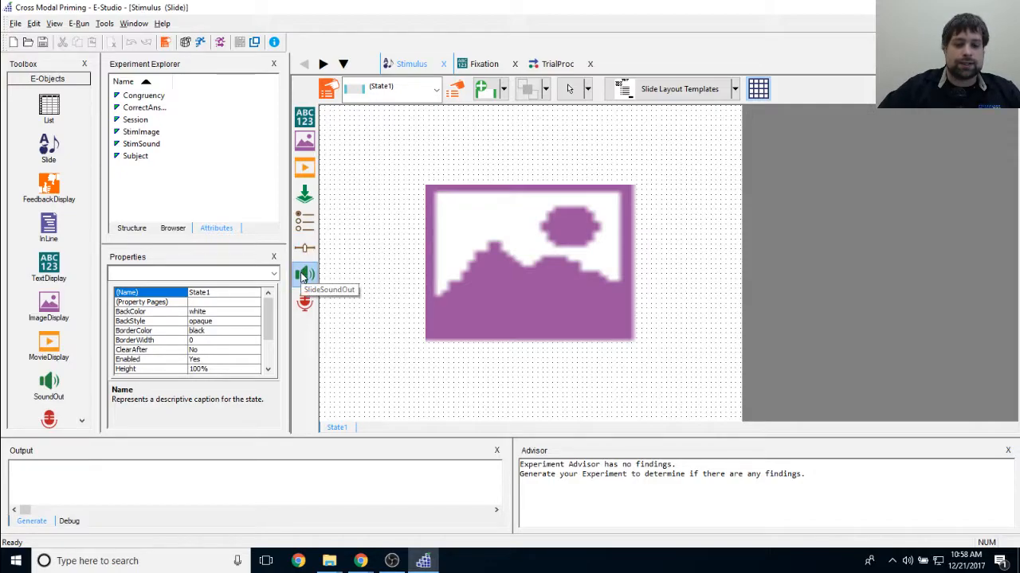
Add a SlideSoundOut object to the Stimulus slide and place it in the blank area to the upper left of the image.
click(303, 276)
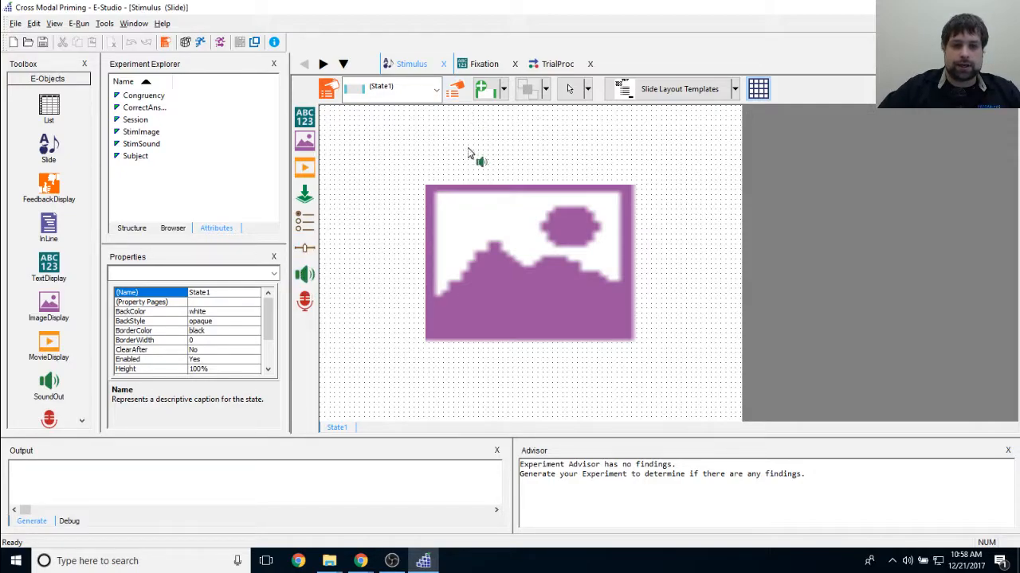
click(404, 149)
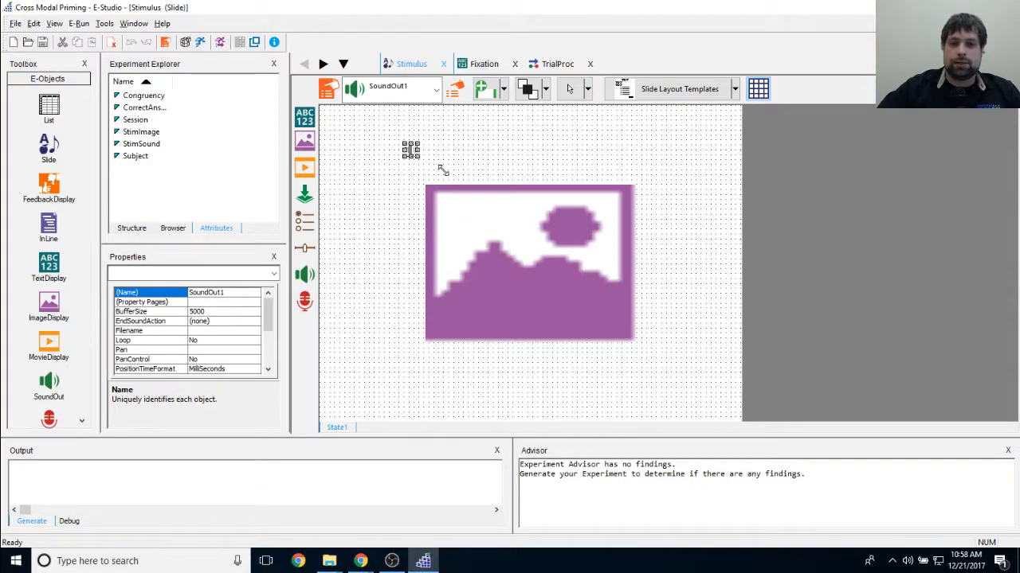
drag(411, 150, 401, 163)
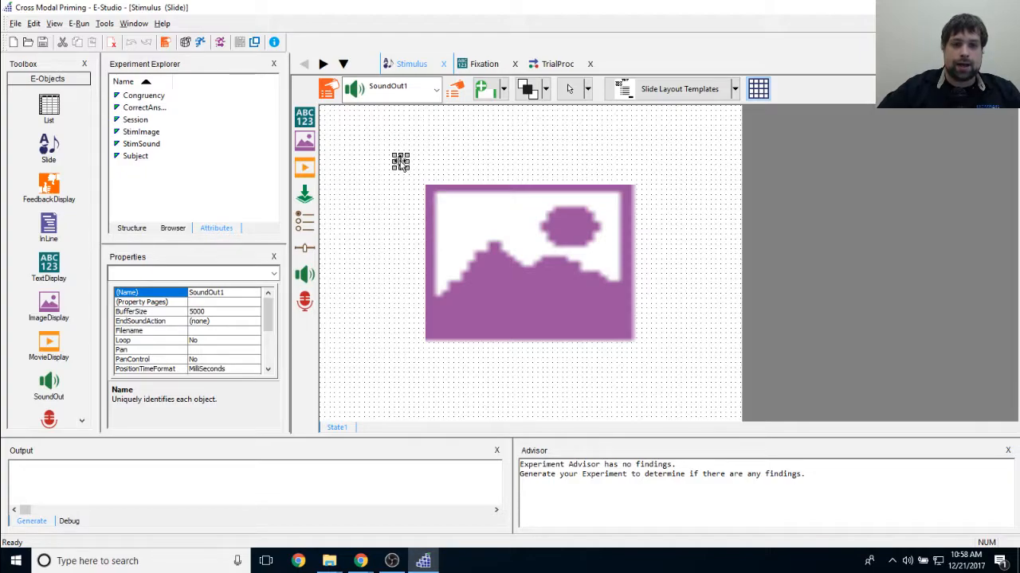
drag(398, 161, 394, 162)
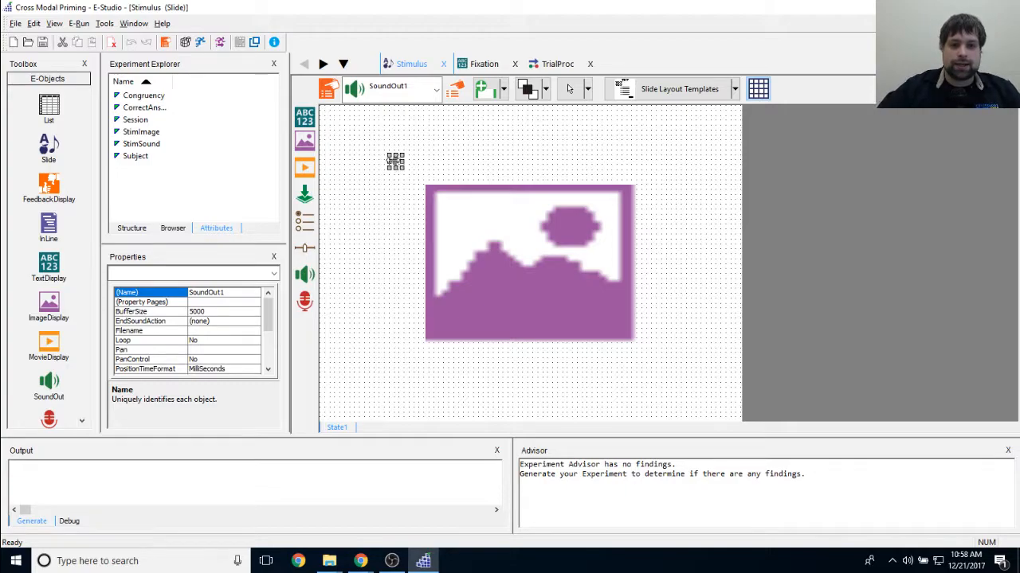
drag(395, 162, 643, 146)
drag(663, 225, 558, 388)
drag(552, 296, 364, 178)
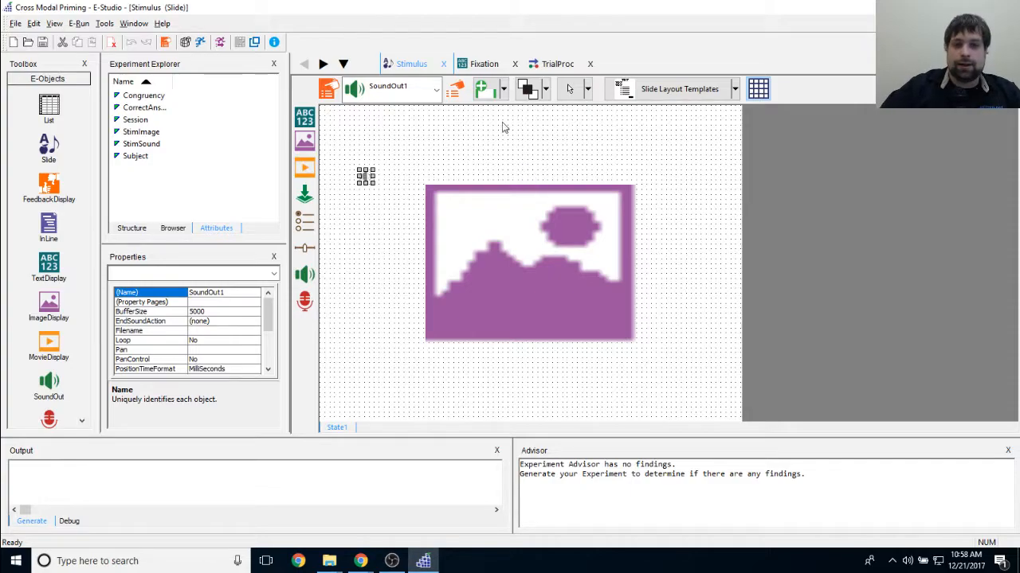
Set the sound object's Filename to theSounds/[StimSound], checking the sound folder's name in File Explorer.
click(453, 91)
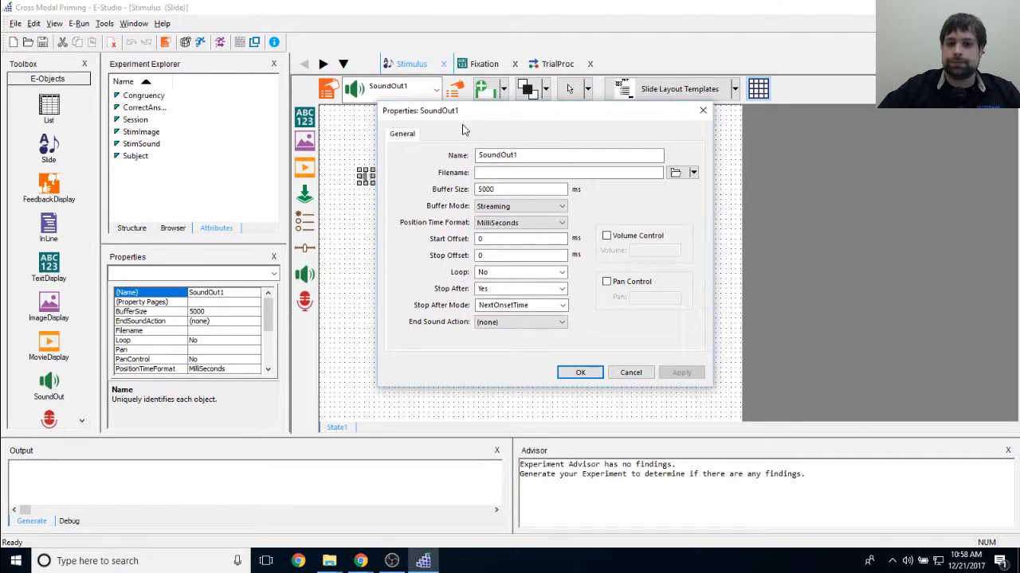
click(483, 172)
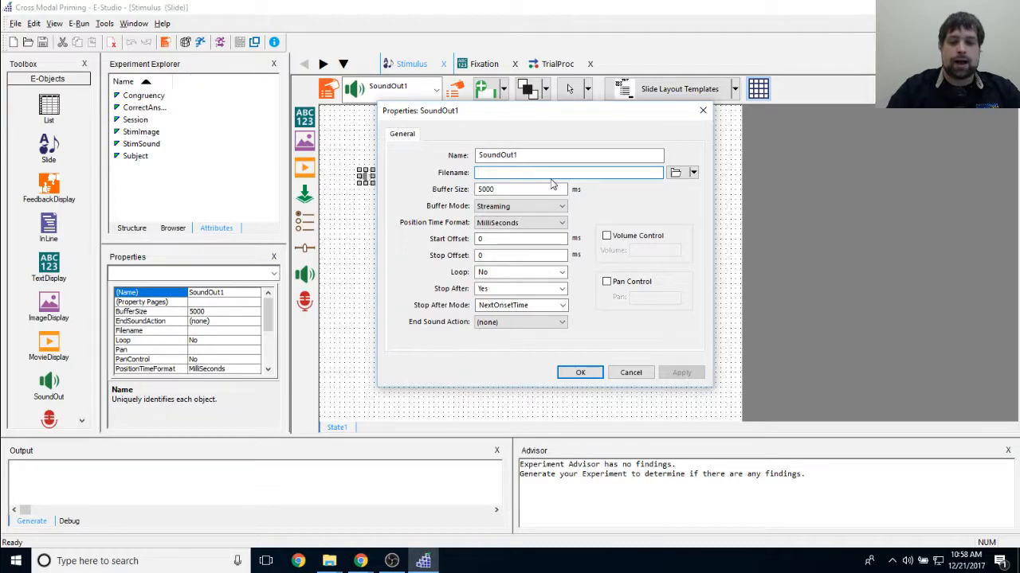
click(329, 561)
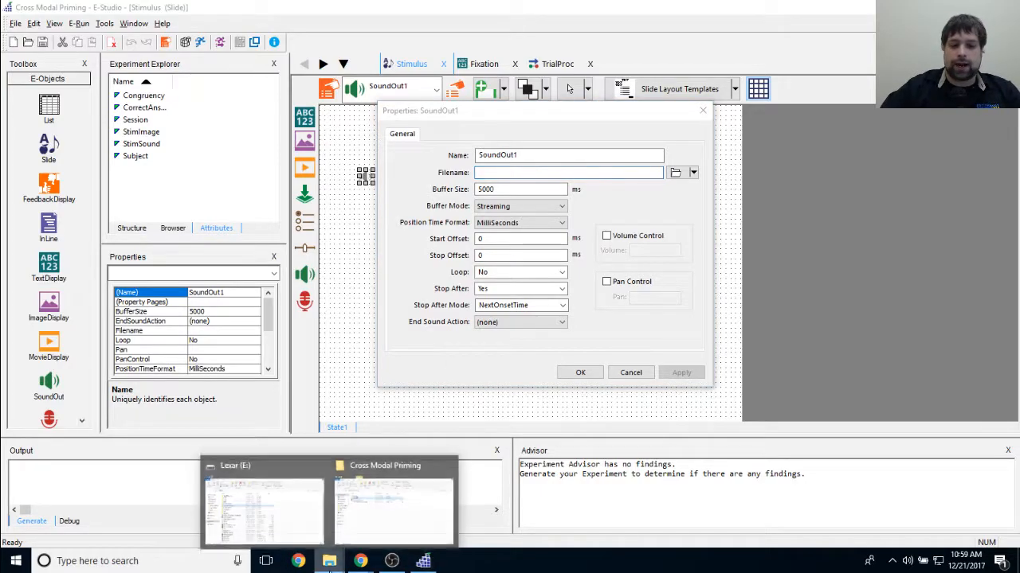
click(368, 535)
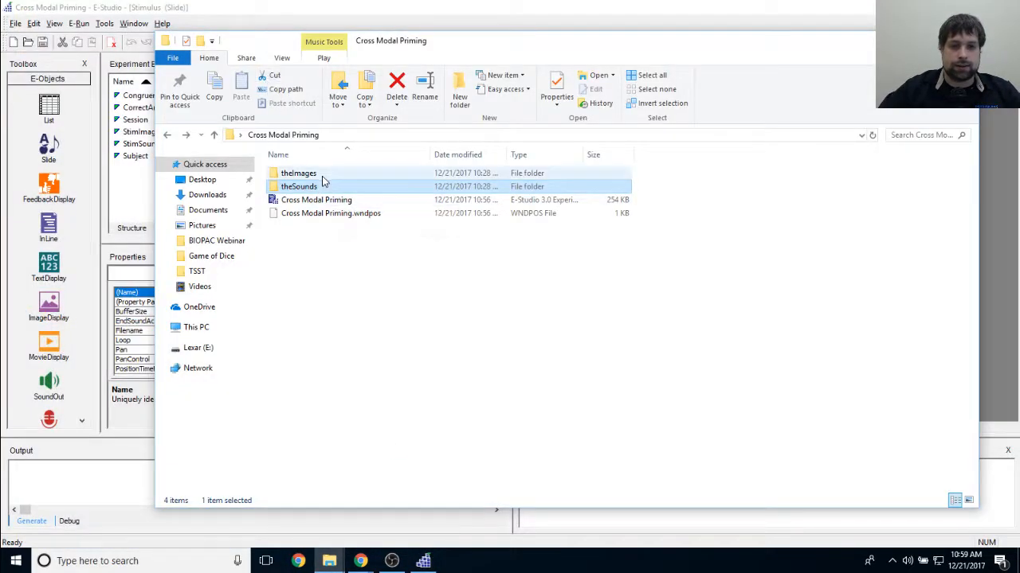
click(903, 40)
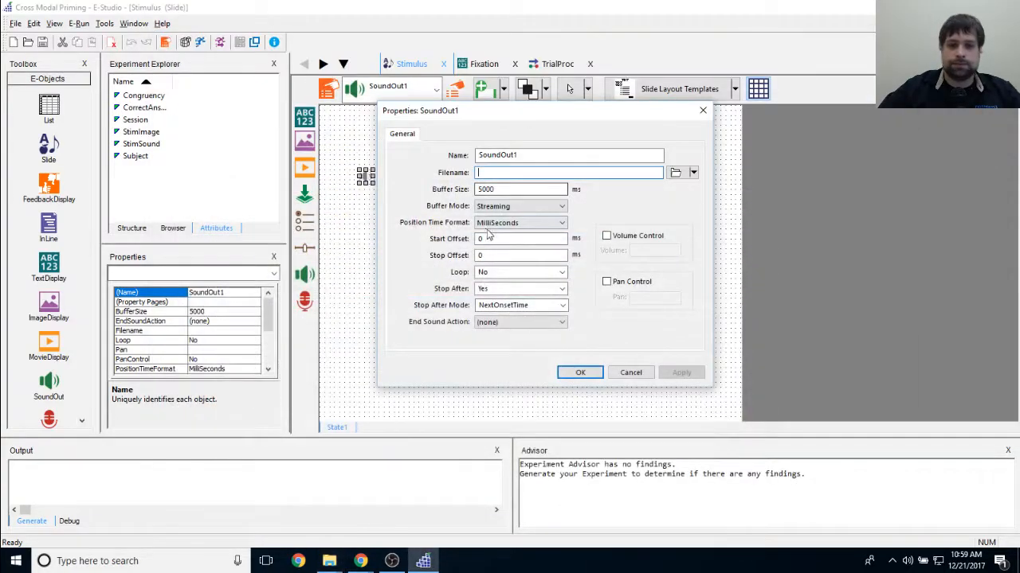
text(theSounds/)
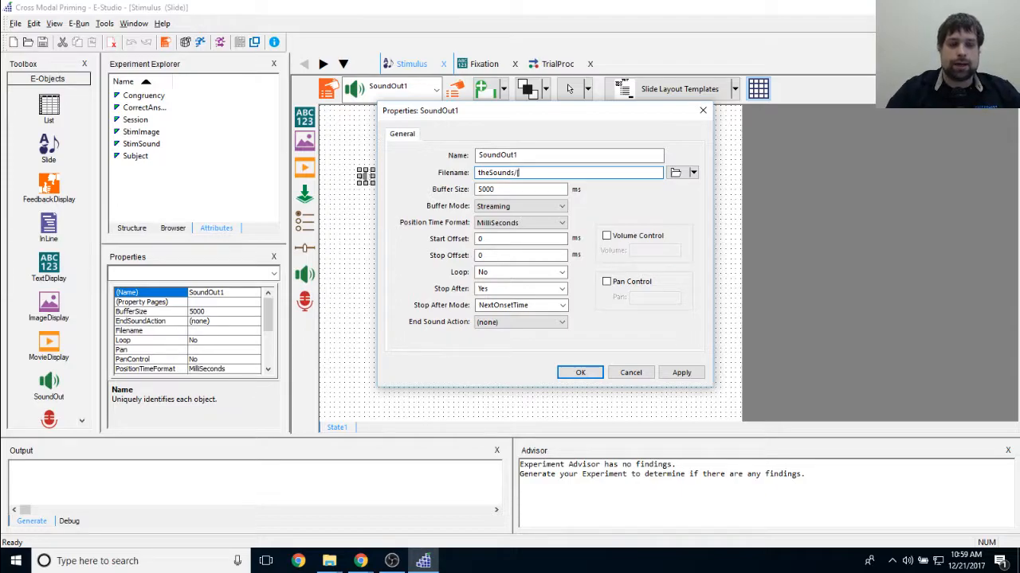
text(StimSound)
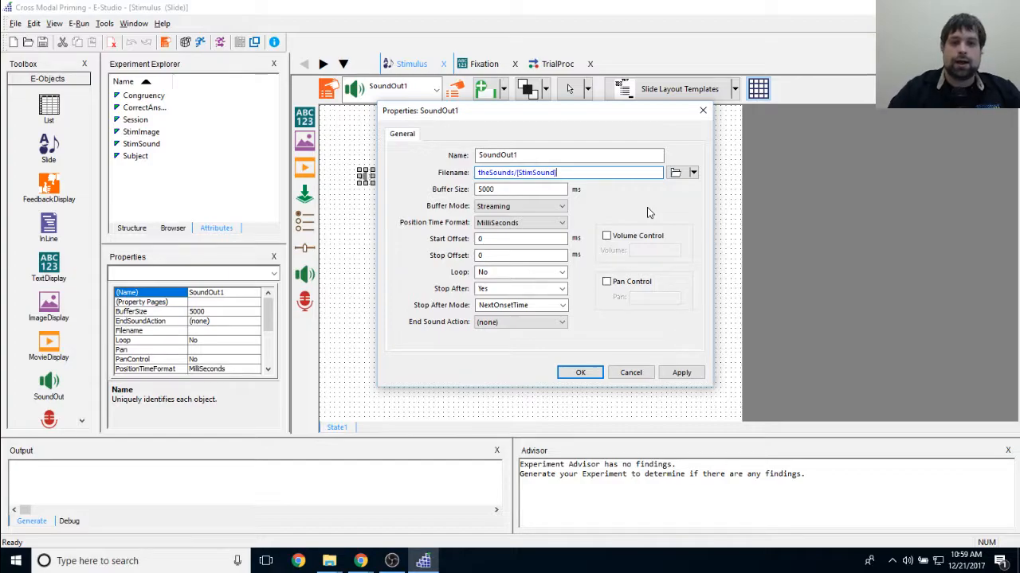
click(503, 189)
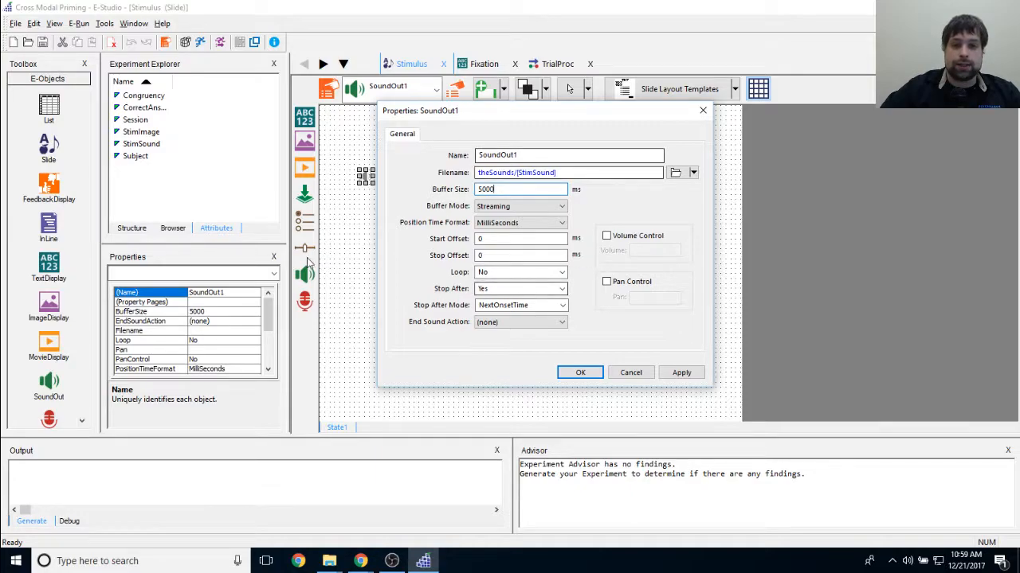
Leave the sound object's End Sound Action at (none), apply the settings and close its properties.
click(554, 323)
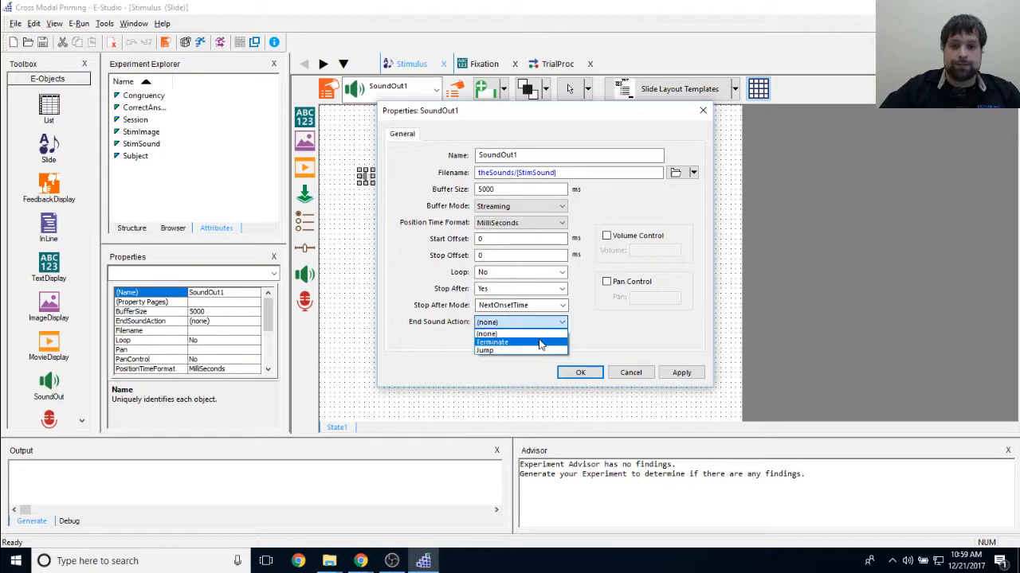
click(536, 357)
click(505, 323)
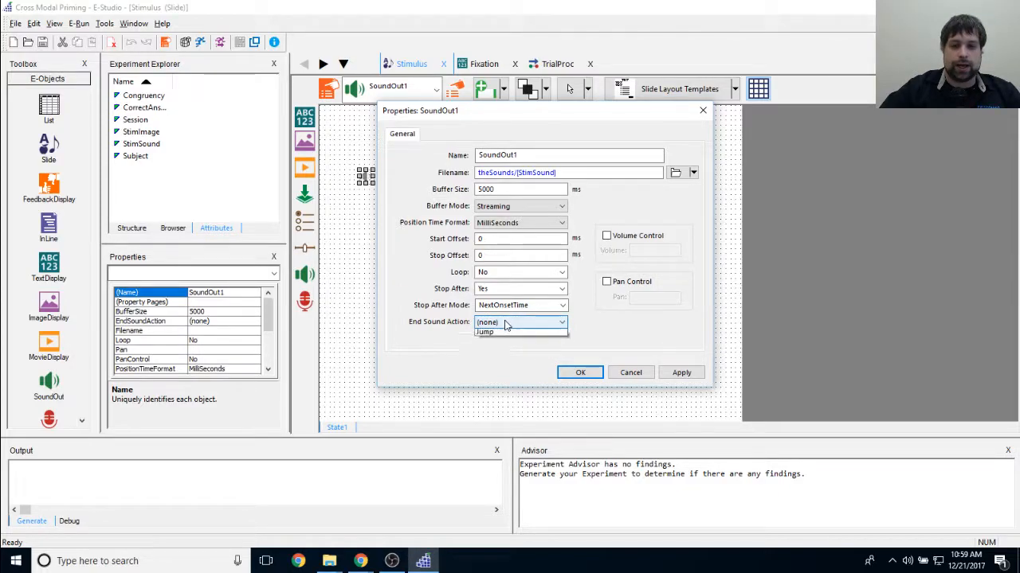
click(526, 333)
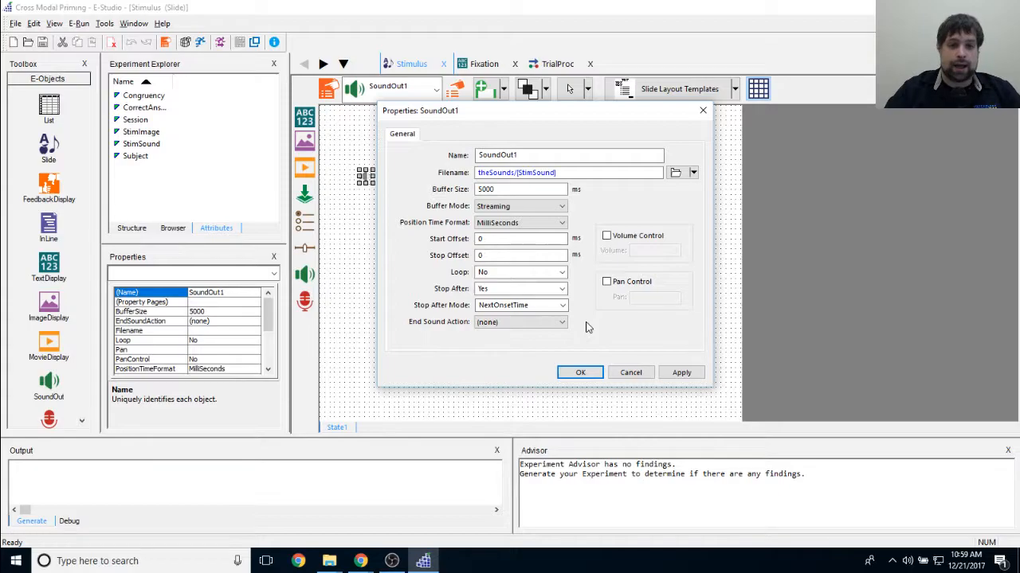
click(681, 373)
click(580, 372)
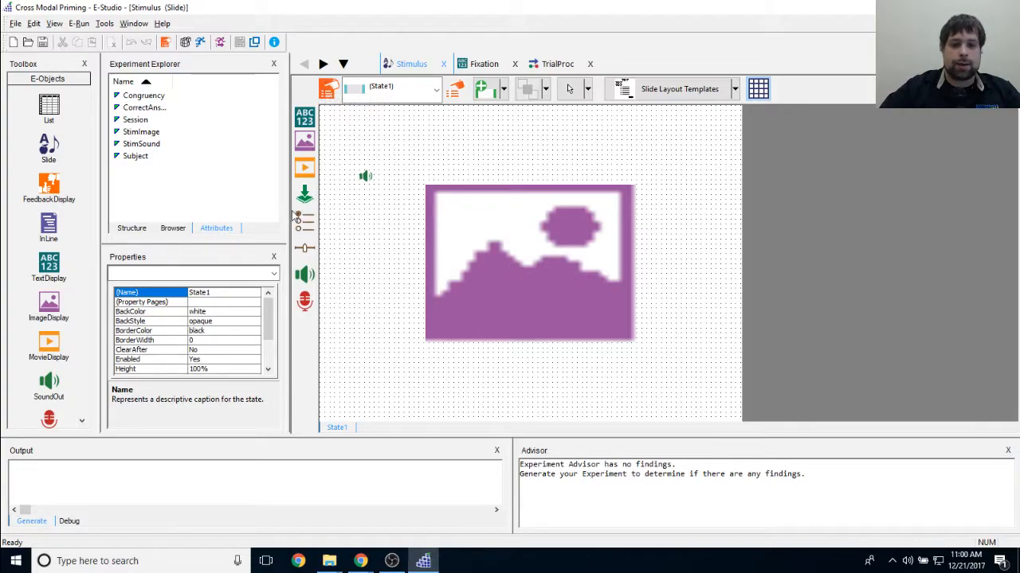
Open the Stimulus slide's own properties and set its Display Name to Display, leaving the active state and input sources at their defaults.
click(327, 87)
drag(489, 148, 572, 109)
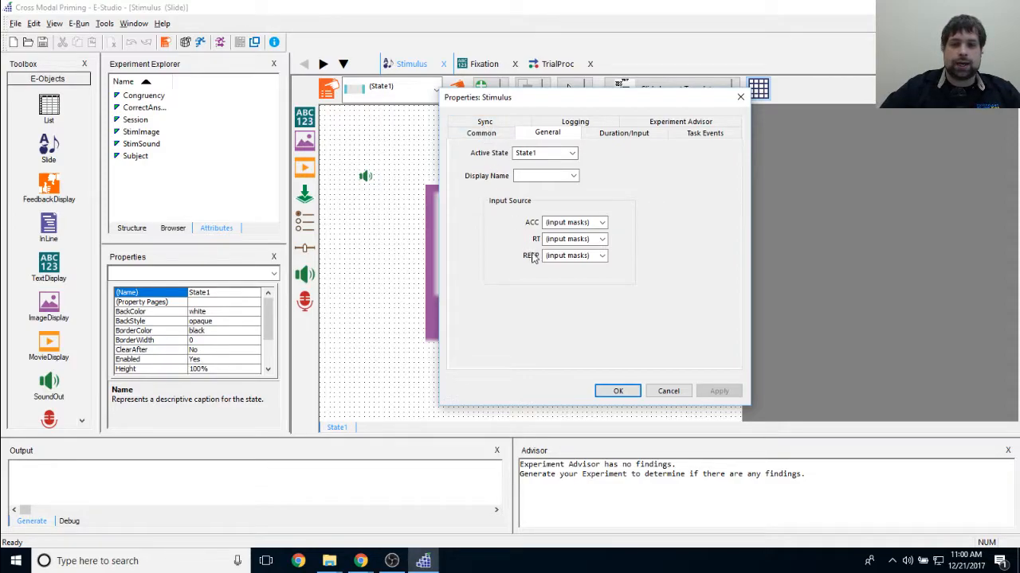
click(573, 154)
click(578, 157)
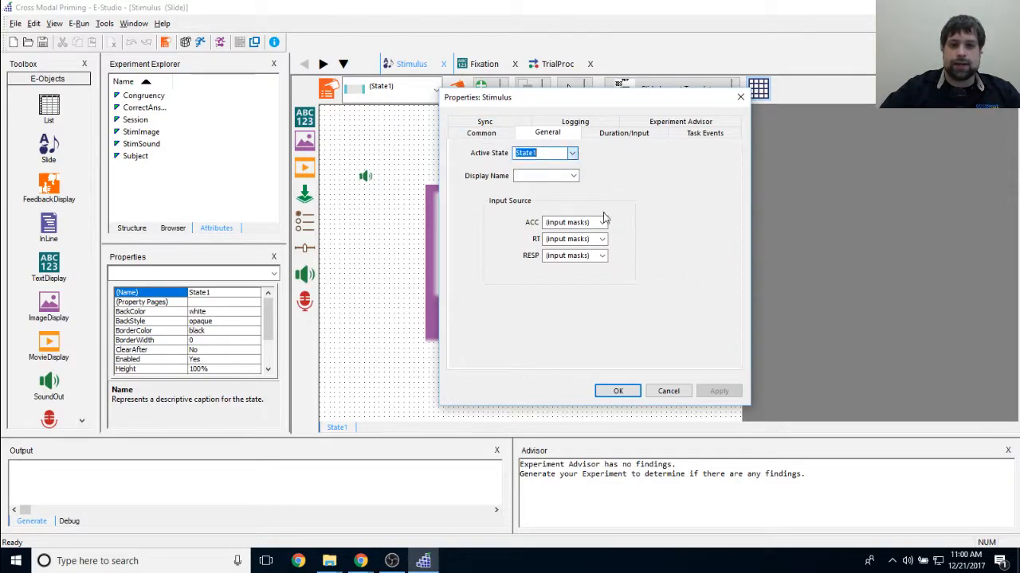
click(571, 177)
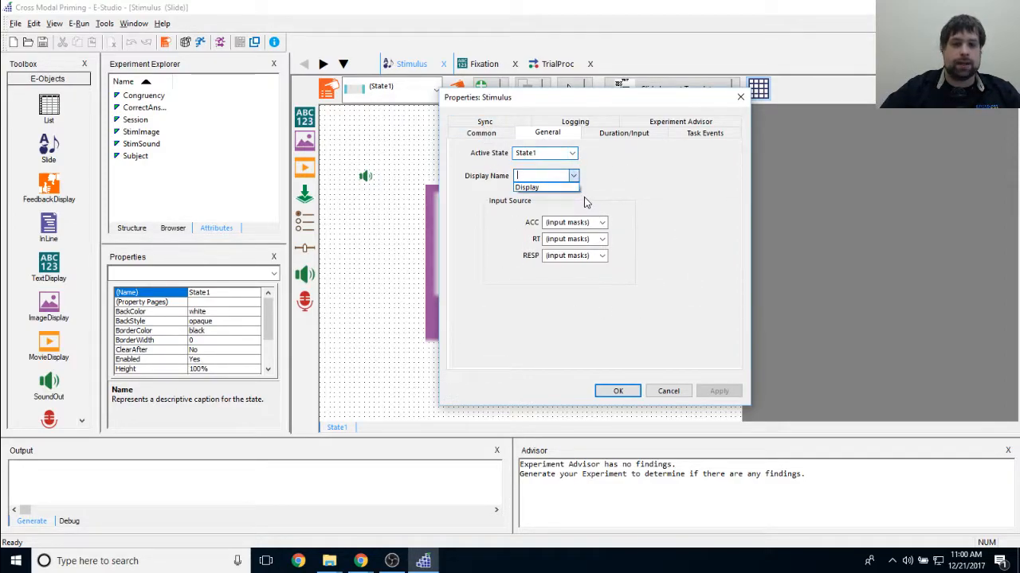
click(558, 188)
click(550, 222)
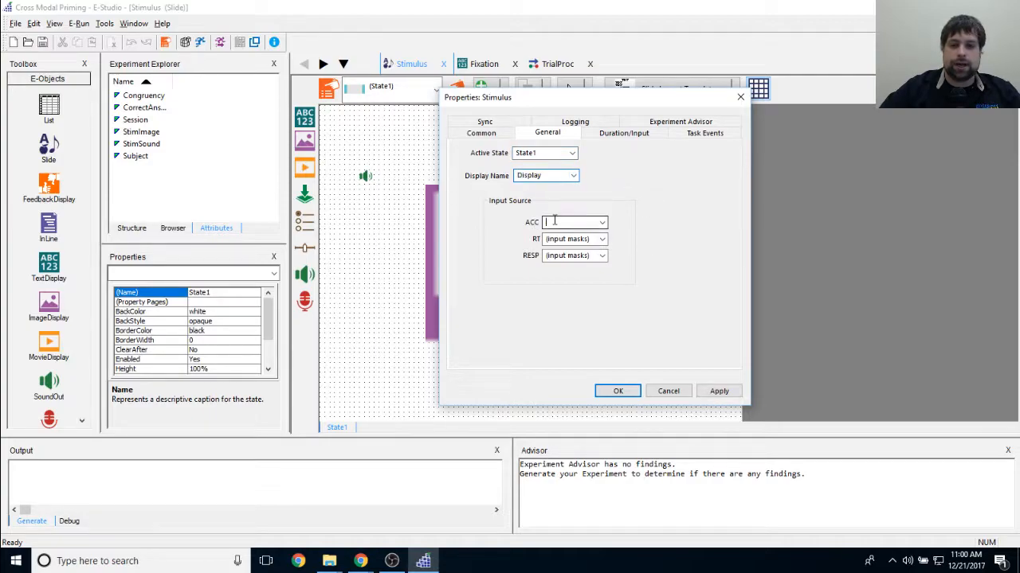
click(599, 258)
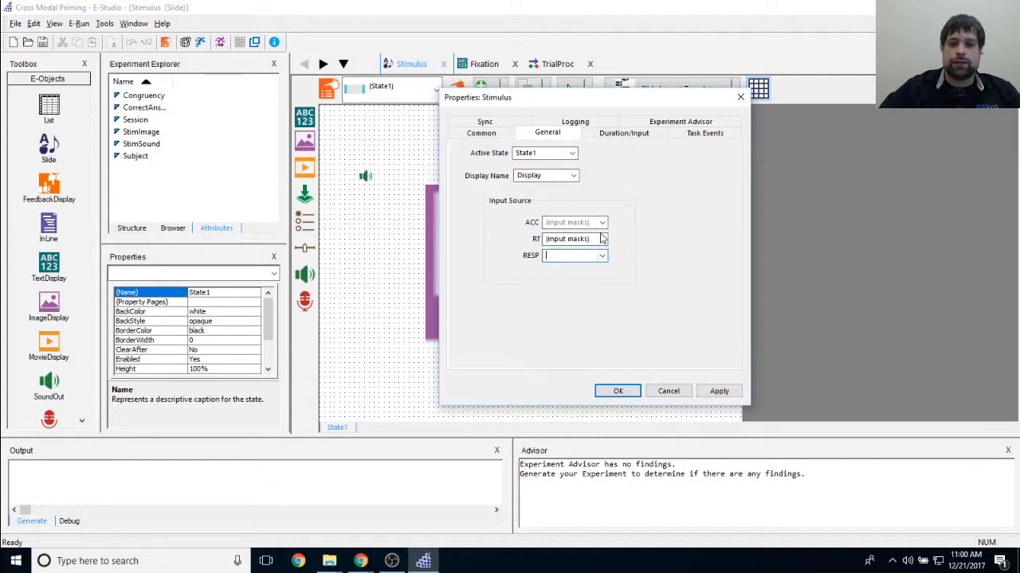
Set the Stimulus slide's Duration to (infinite) and its Data Logging to Standard.
click(624, 137)
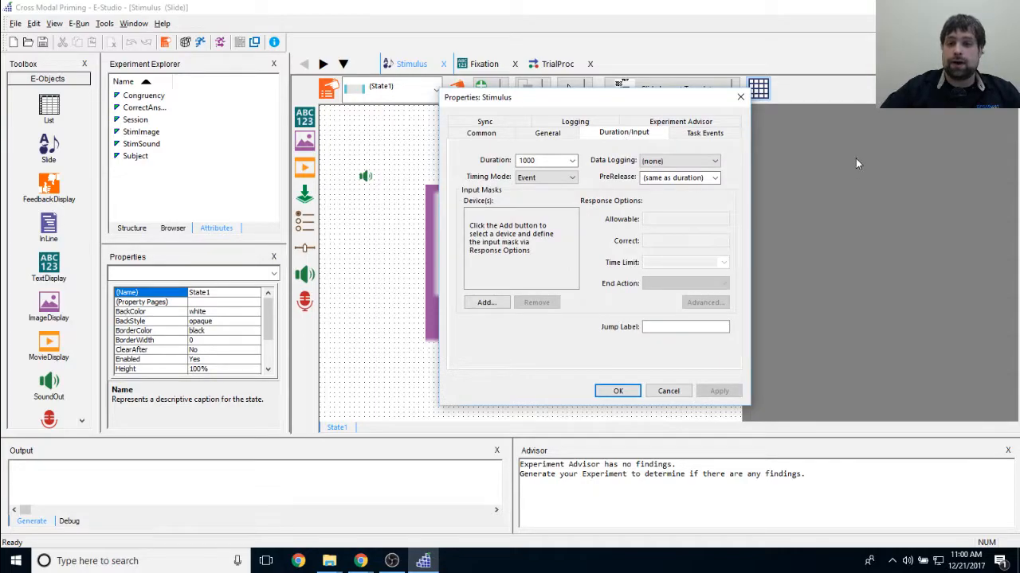
click(570, 160)
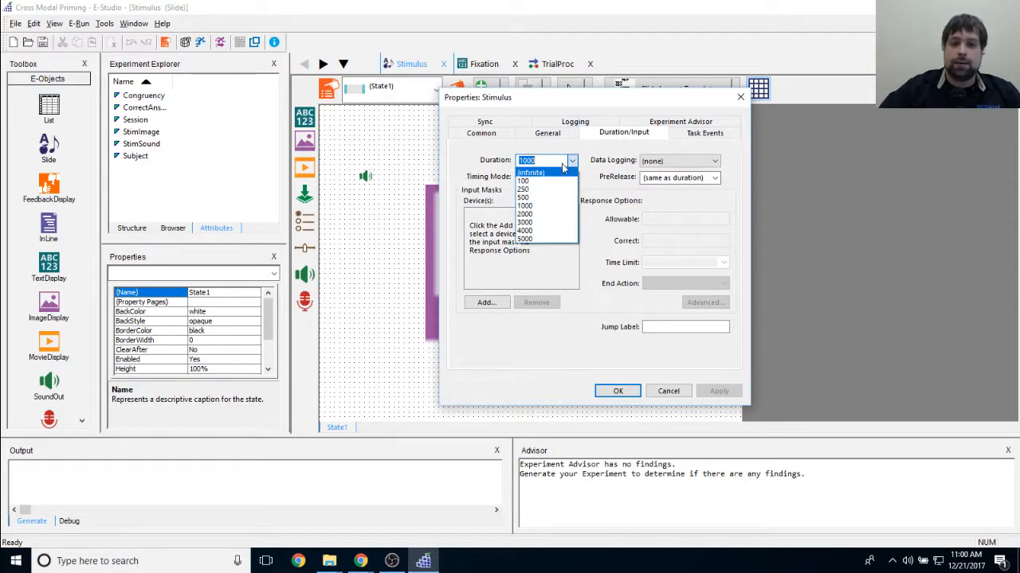
click(562, 172)
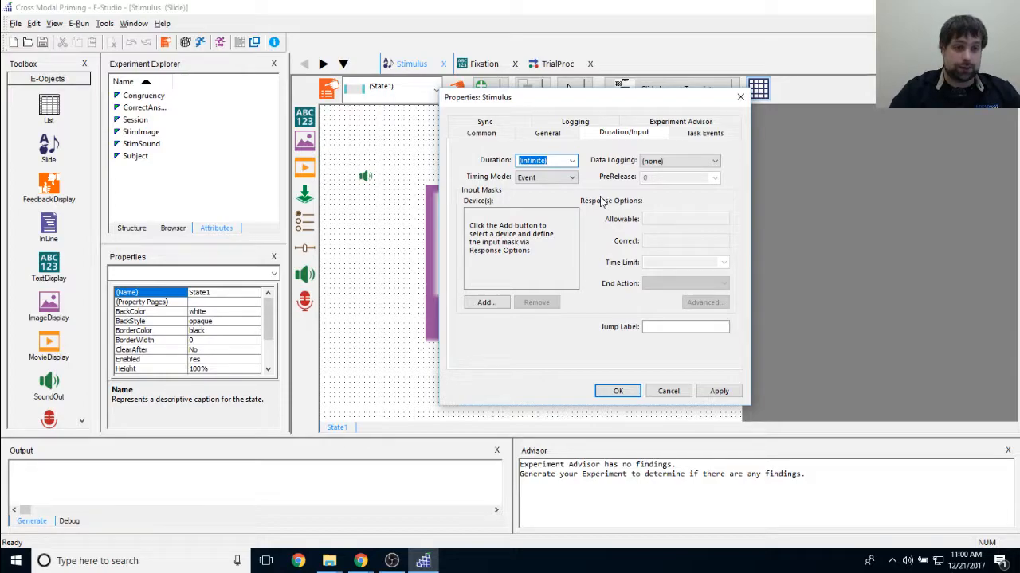
click(684, 163)
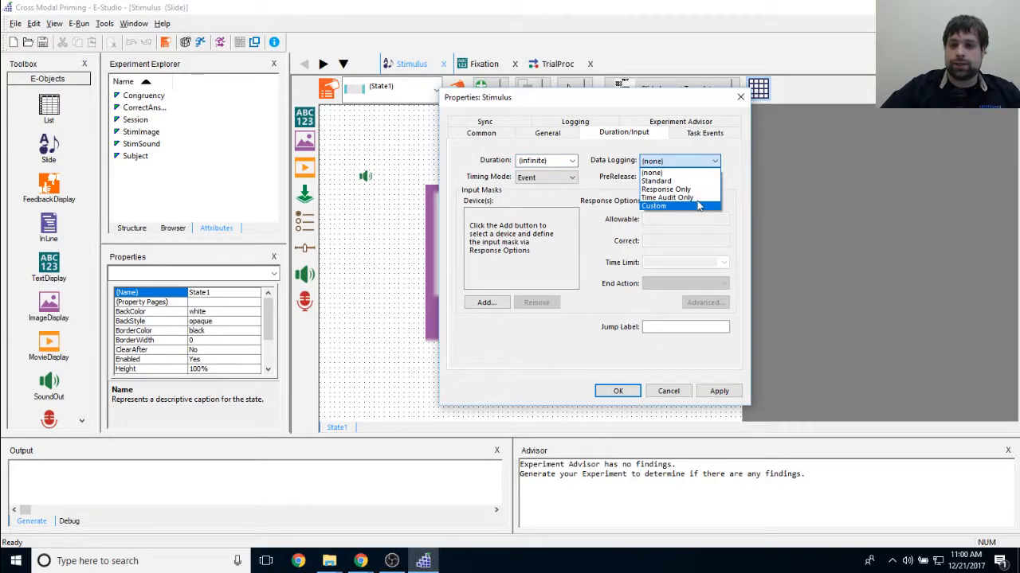
click(677, 183)
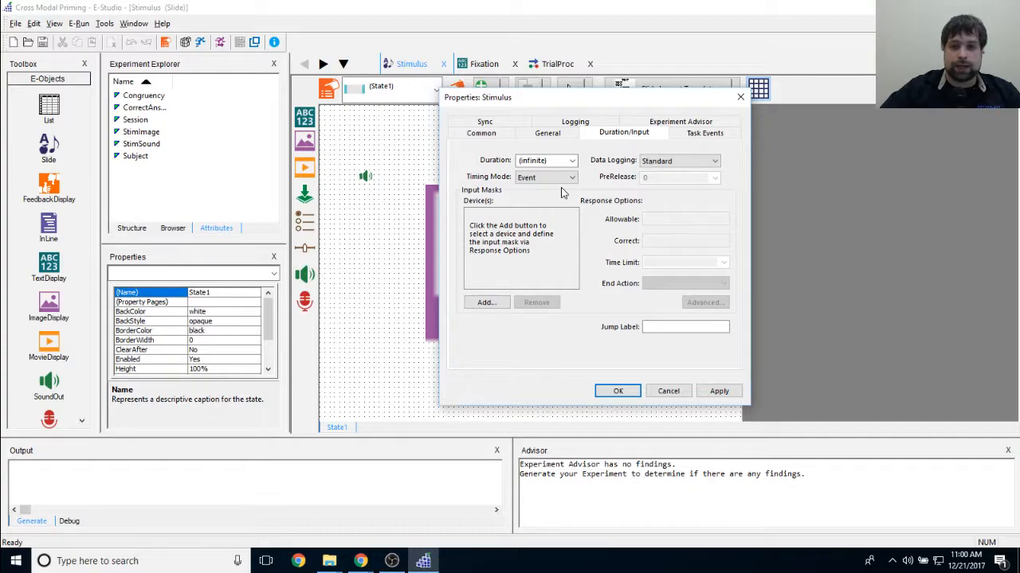
Add a Keyboard input mask to the Stimulus slide and set its Allowable responses to 12.
click(505, 307)
double_click(516, 204)
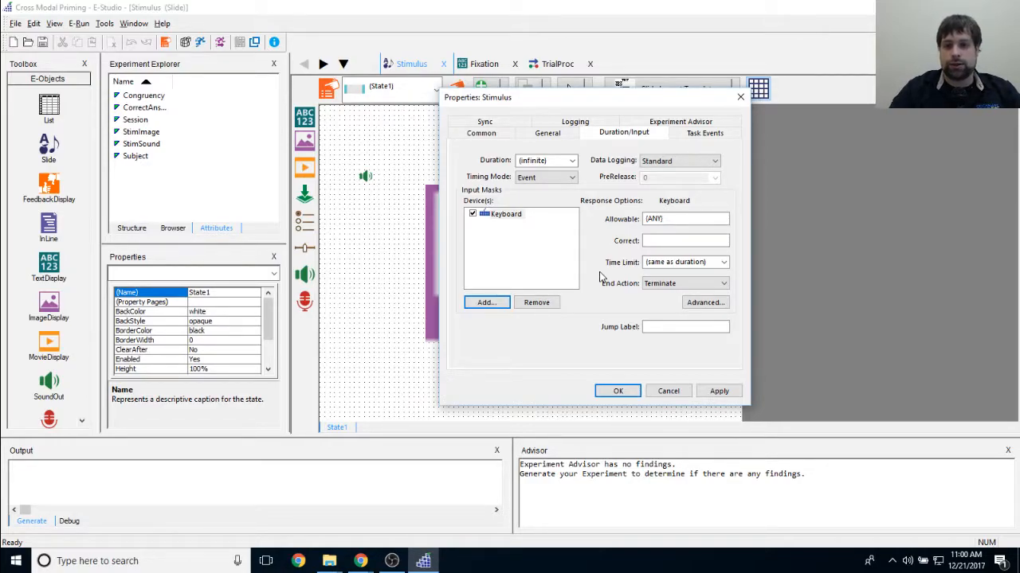
double_click(677, 218)
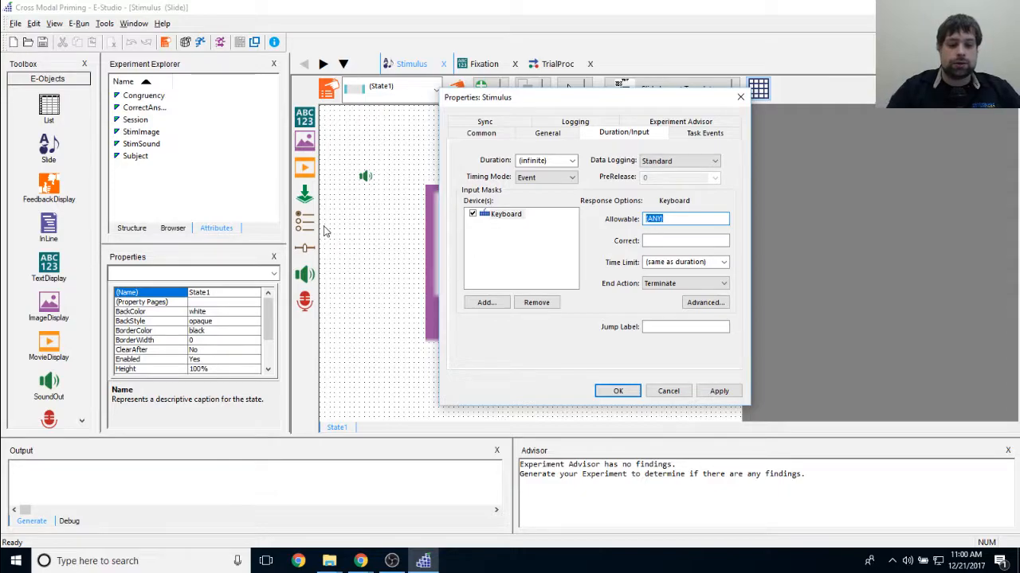
text(12)
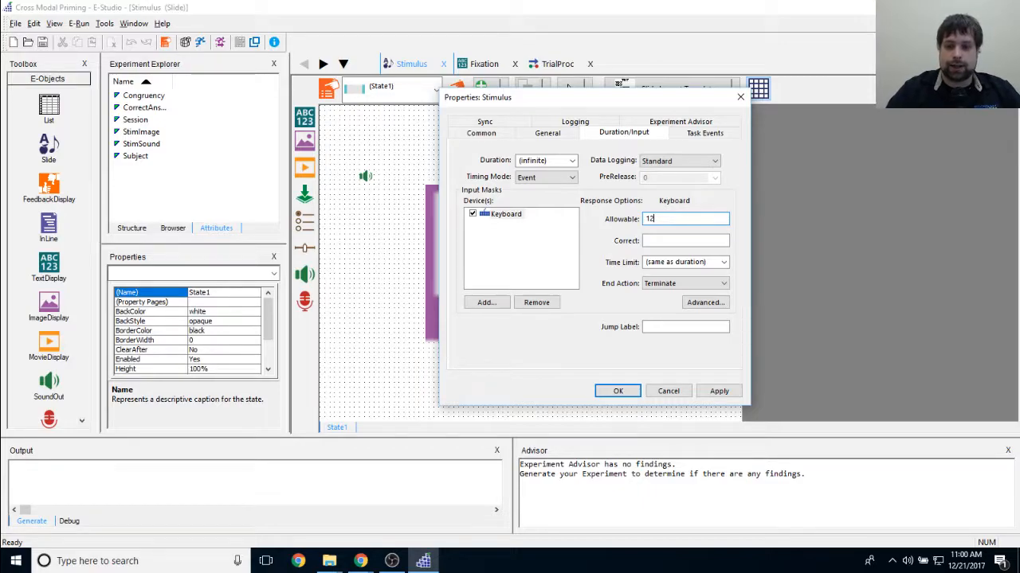
Set the keyboard's Correct response to [CorrectAnswer], apply the change and close the Stimulus properties.
click(655, 241)
text([)
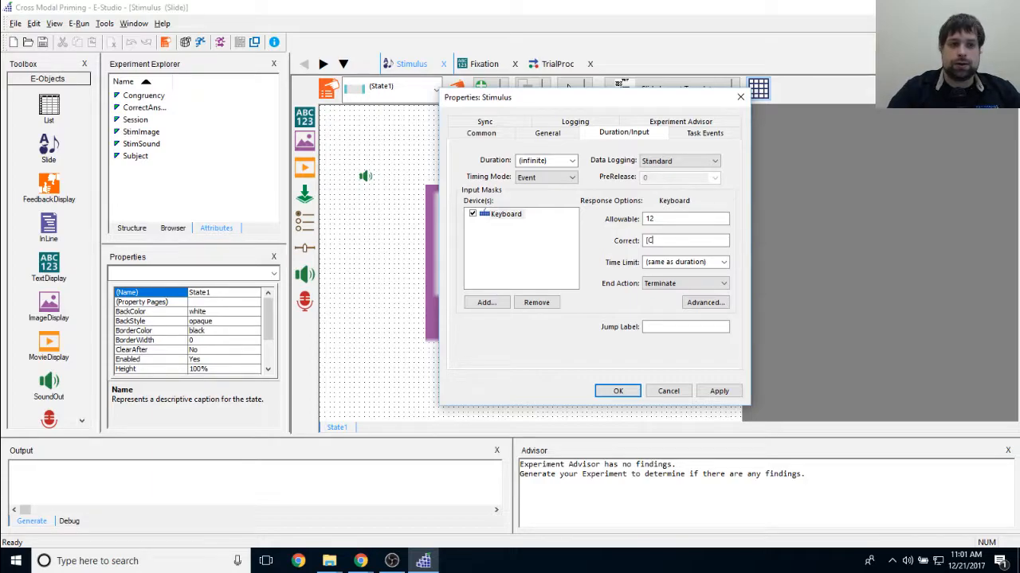
text(CorrectAnswer)
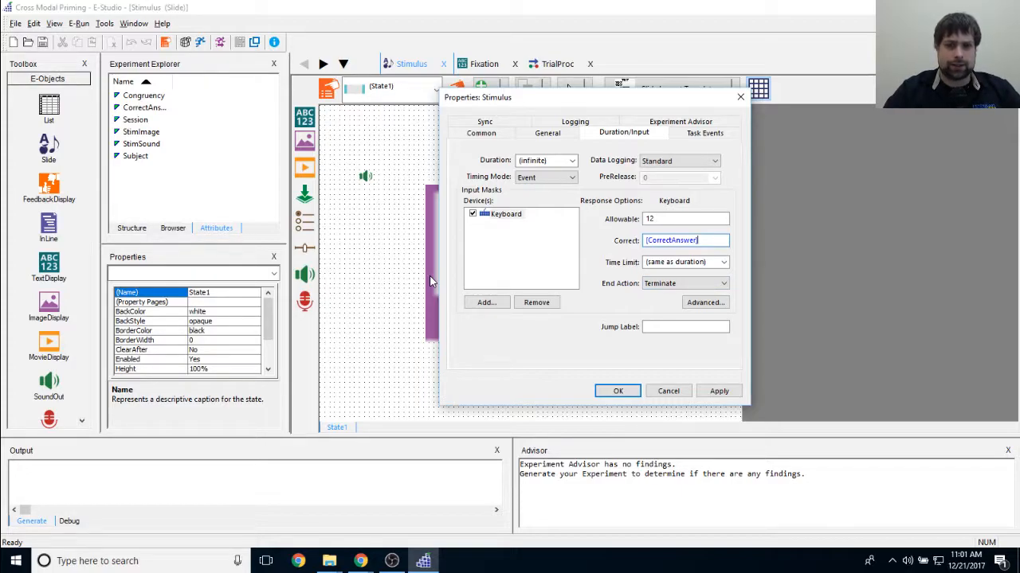
click(719, 391)
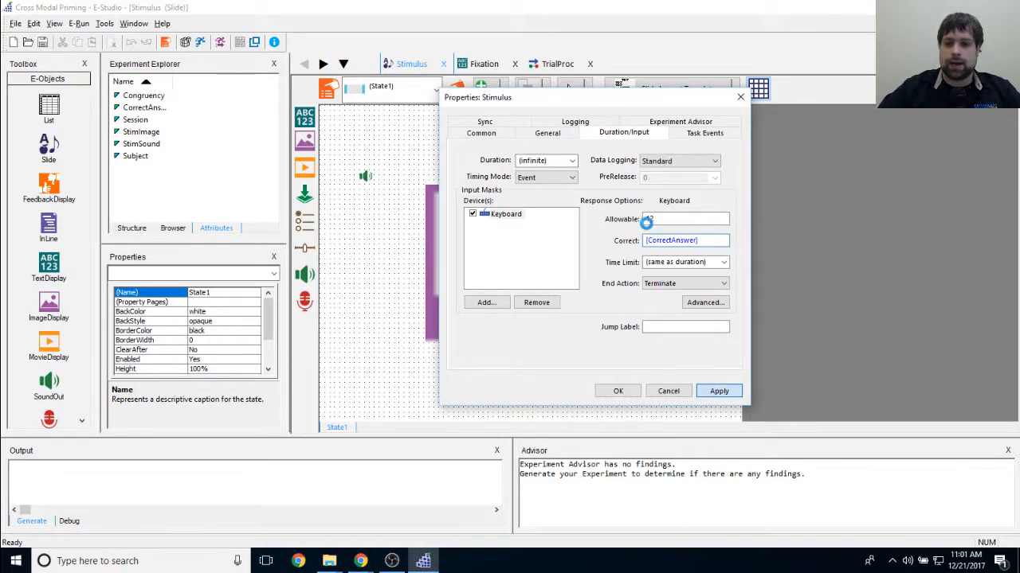
click(615, 390)
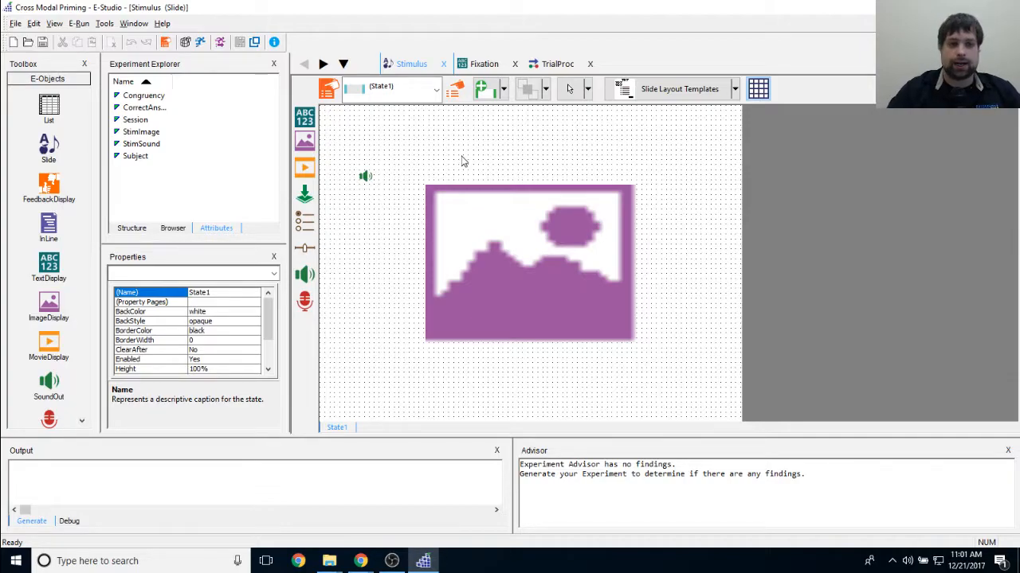
Add a TextDisplay after Stimulus at the end of TrialProc and rename it ITI.
click(131, 229)
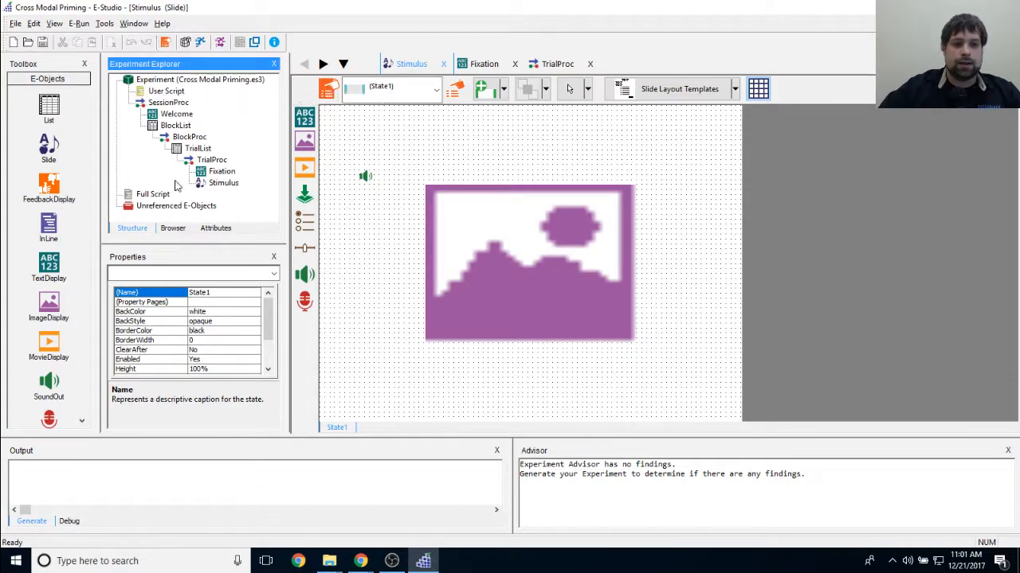
click(215, 160)
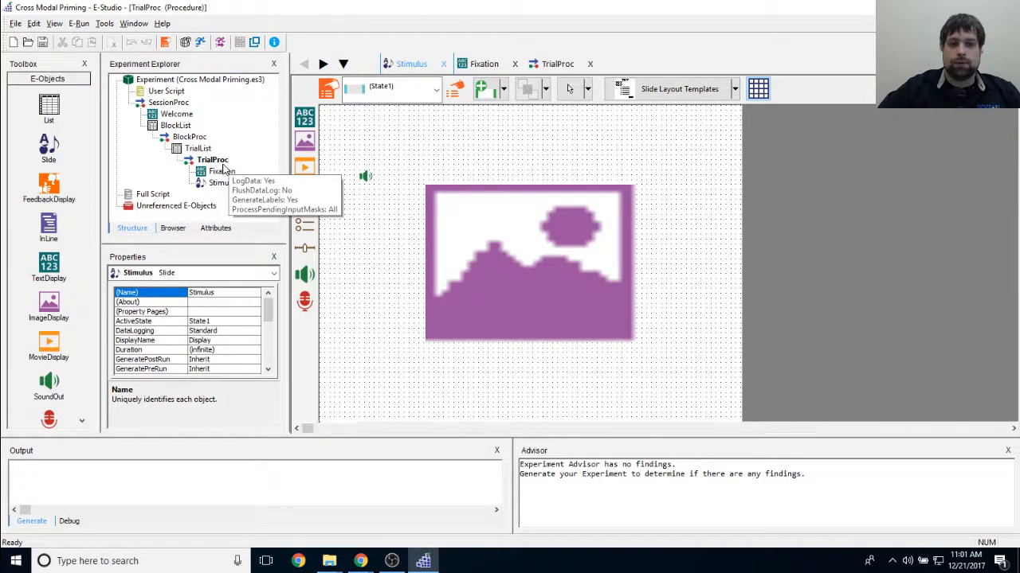
drag(48, 267, 582, 330)
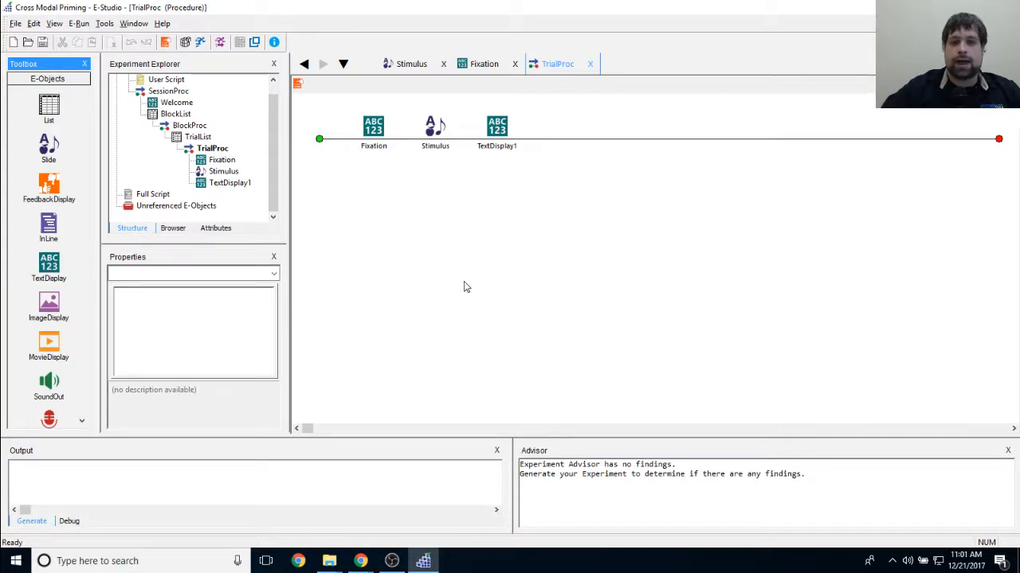
right_click(498, 129)
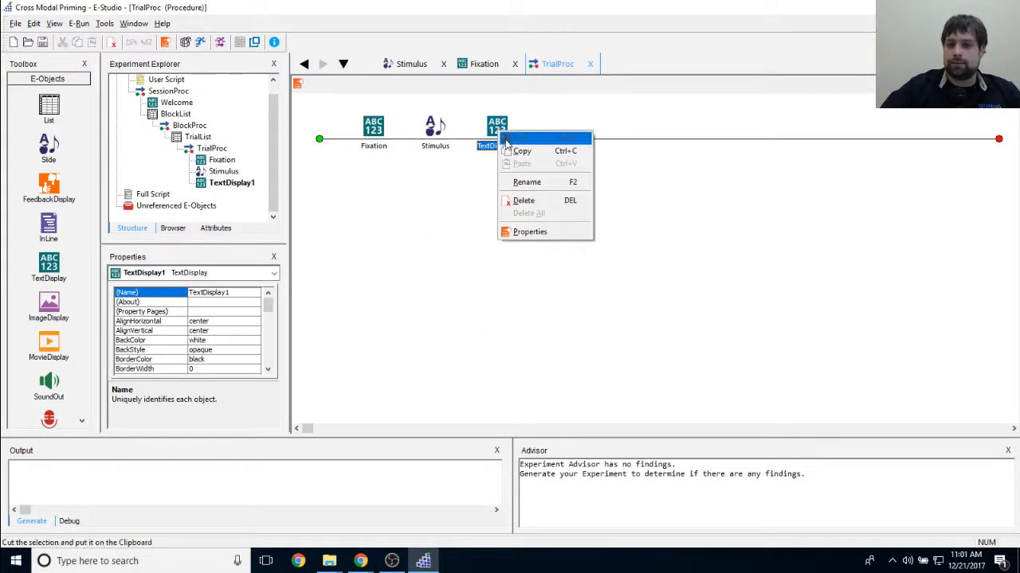
click(526, 181)
text(mI)
key(Return)
Open the ITI display's properties and set its Duration to 500.
click(488, 153)
double_click(493, 147)
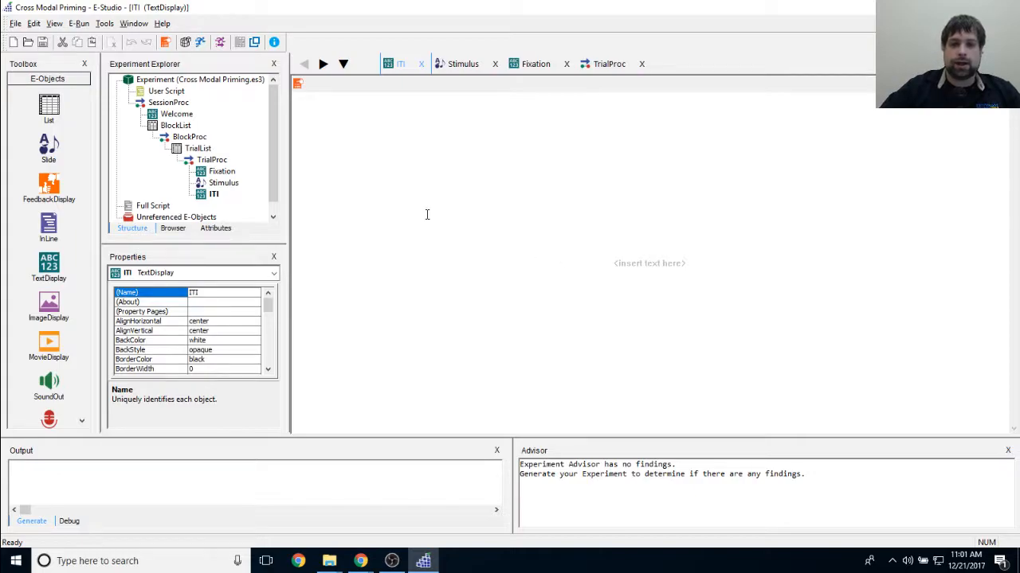
click(615, 122)
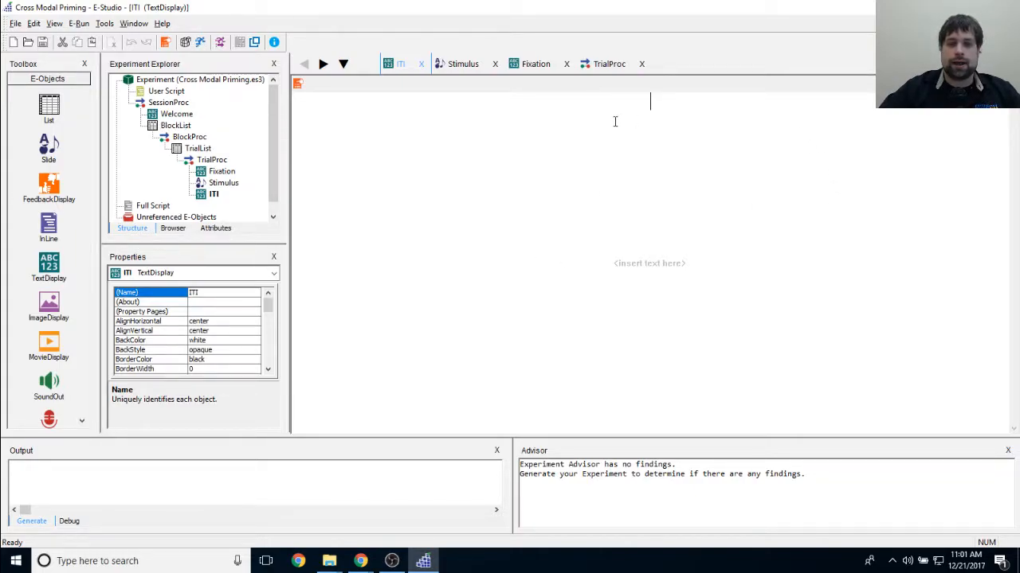
click(297, 83)
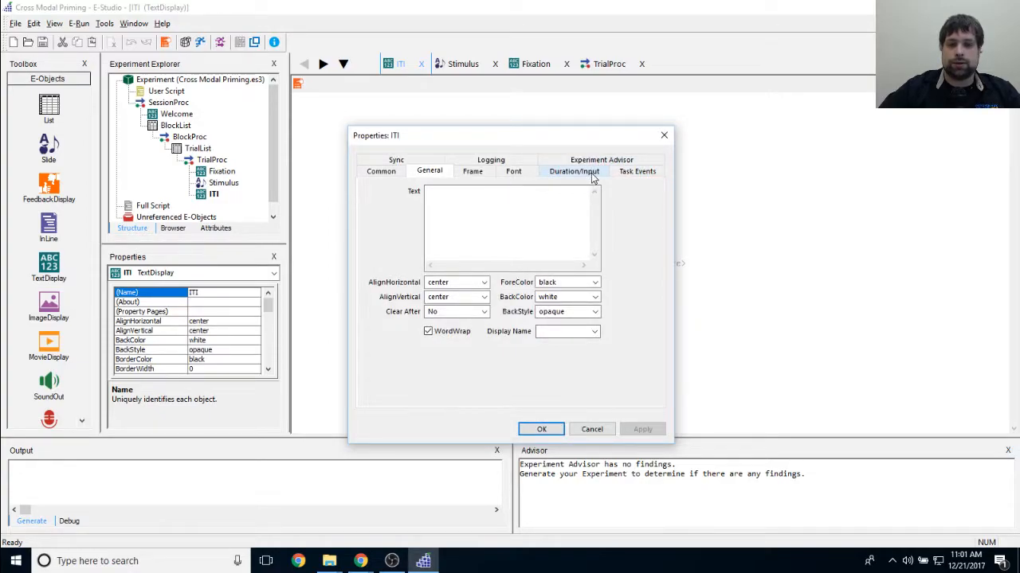
click(592, 175)
double_click(434, 198)
text(500)
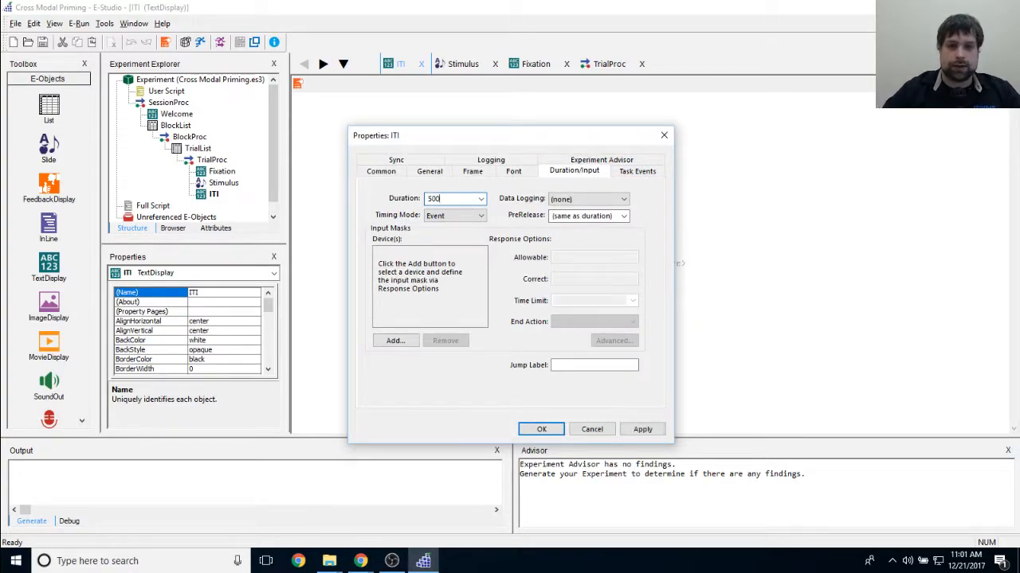
Set the ITI display's Data Logging to Time Audit Only and close its properties.
click(590, 200)
click(585, 236)
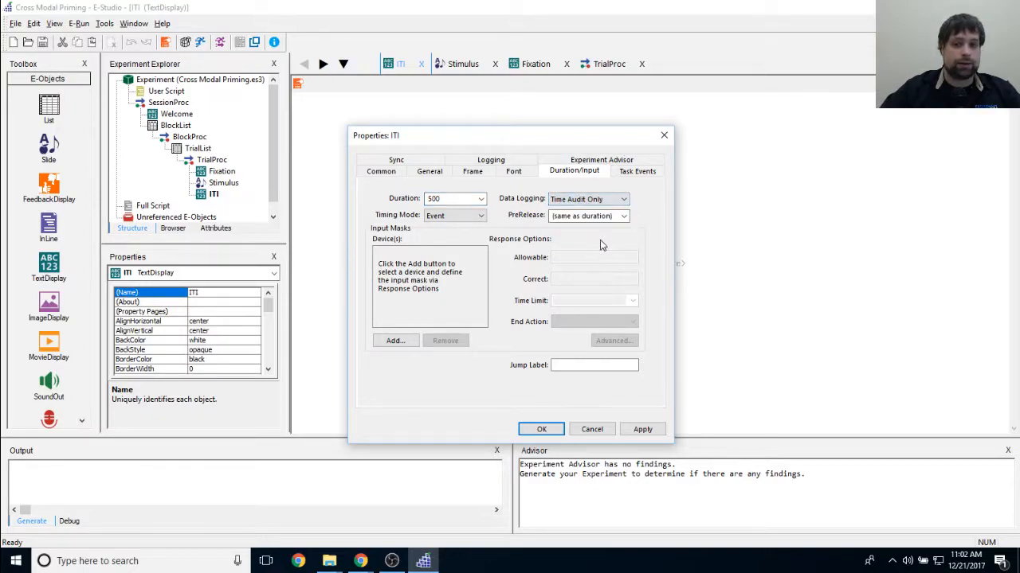
click(540, 430)
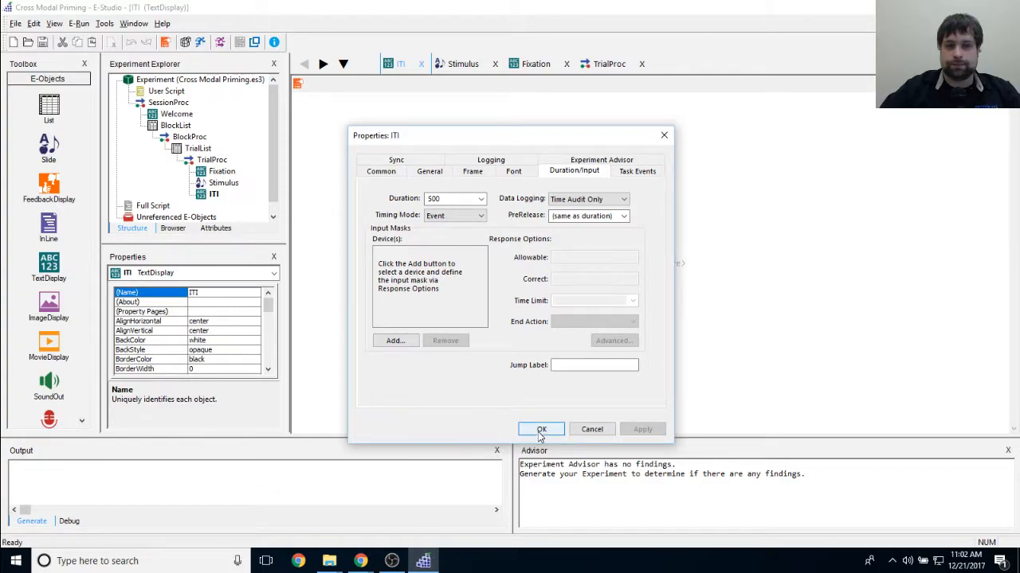
click(541, 430)
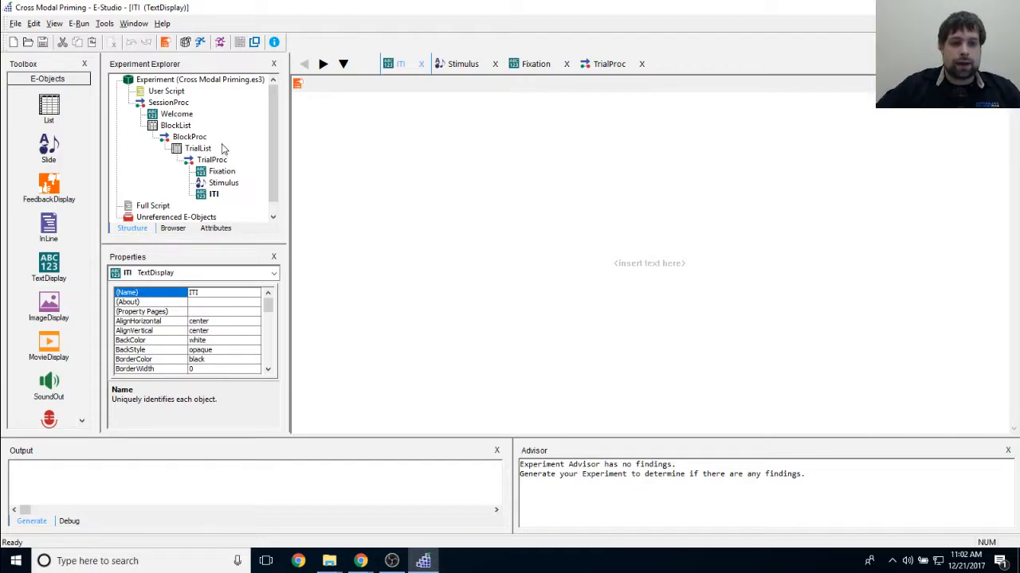
Open TrialList from the experiment structure and review its trial rows and attributes.
click(276, 106)
drag(276, 106, 276, 111)
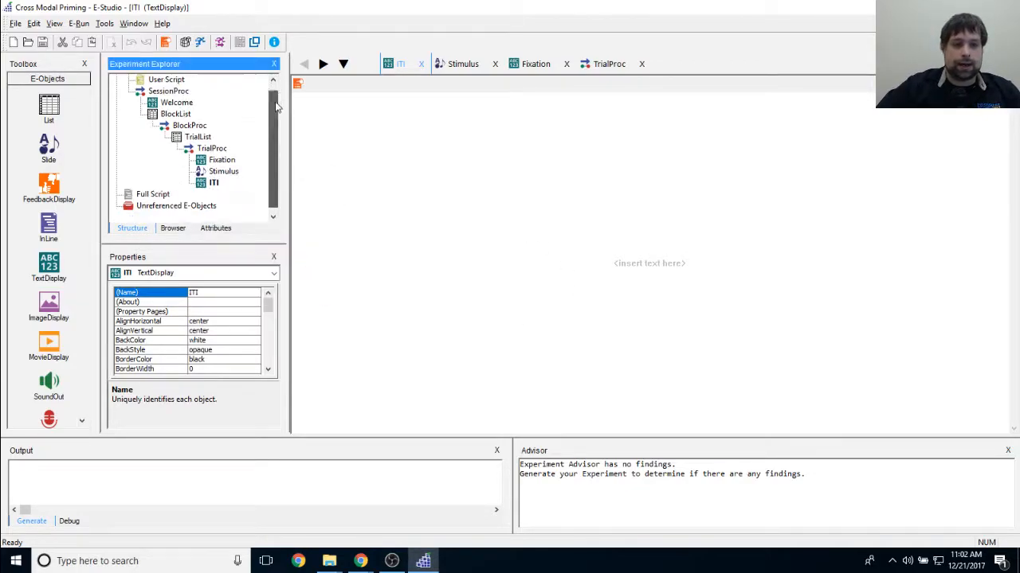
double_click(198, 136)
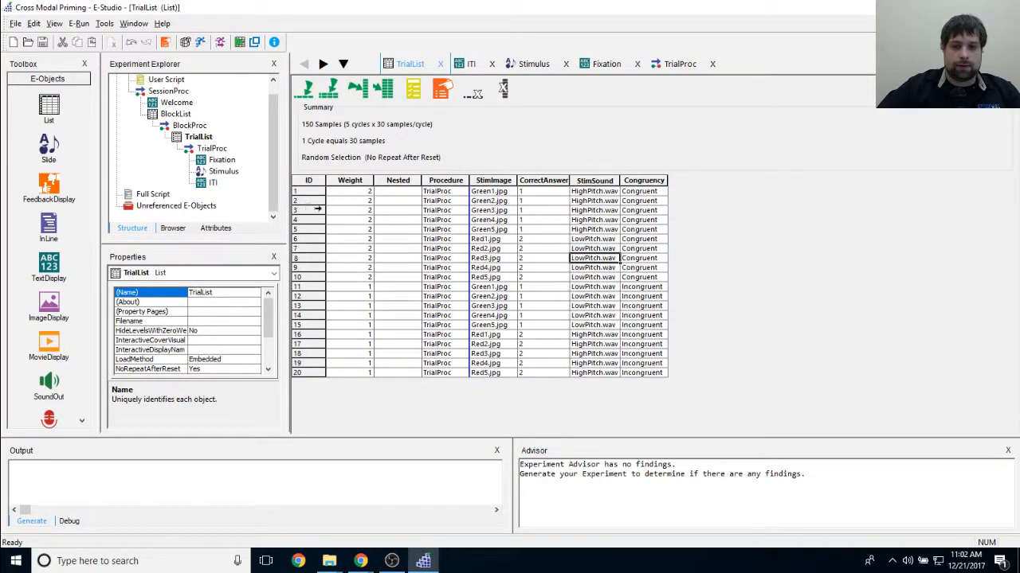
click(594, 353)
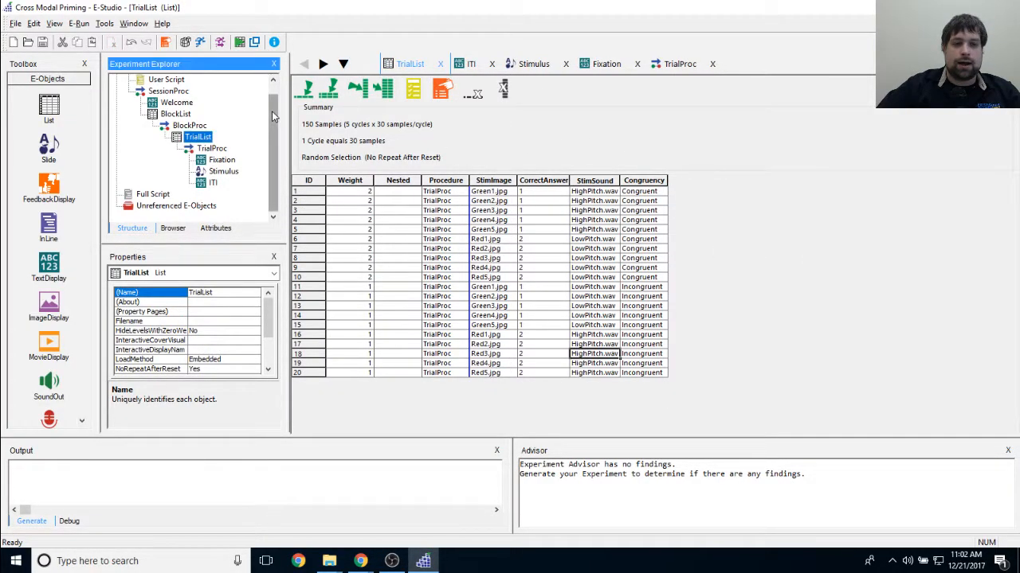
Close all open object windows and enlarge the Experiment Explorer so the whole experiment structure fits.
drag(271, 113, 271, 102)
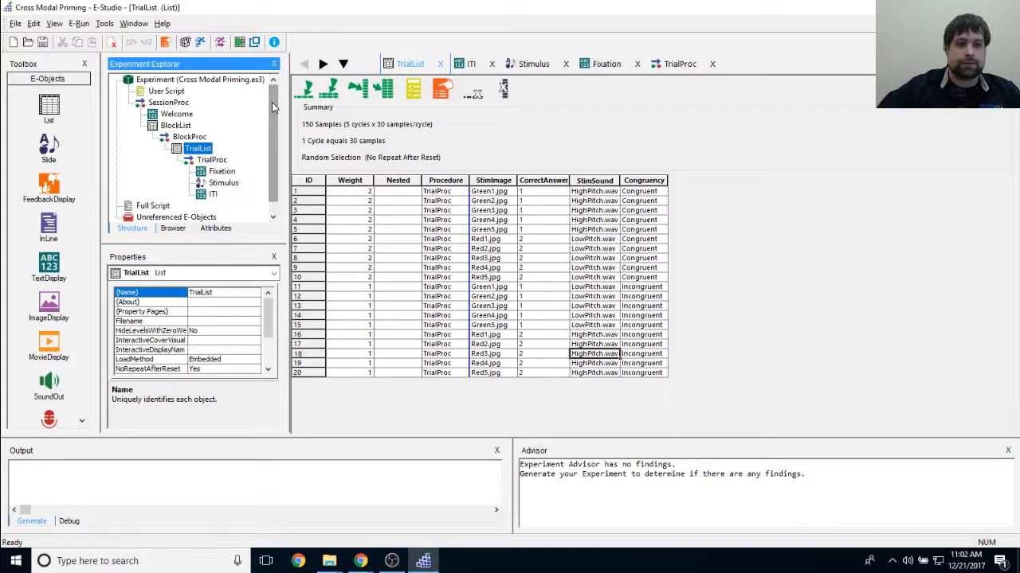
click(134, 23)
click(160, 82)
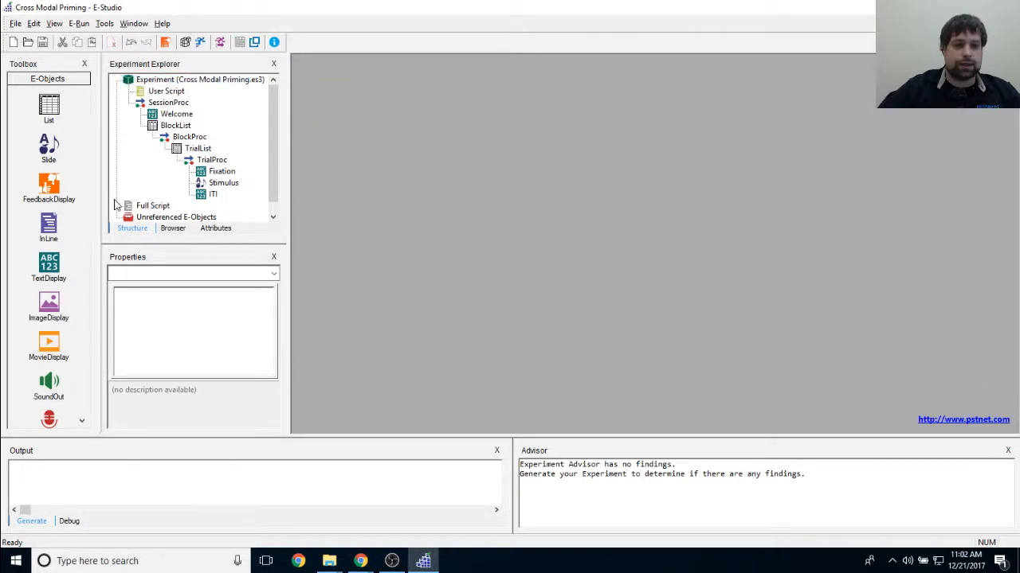
drag(220, 243, 224, 320)
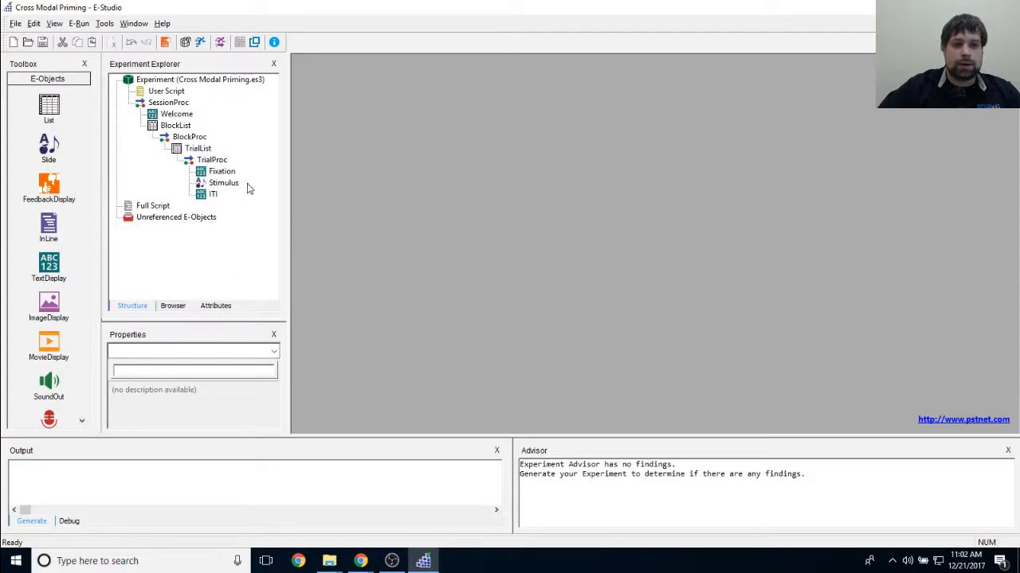
Open TrialList and review the sample, cycle and selection-order settings in its summary.
click(175, 125)
double_click(199, 148)
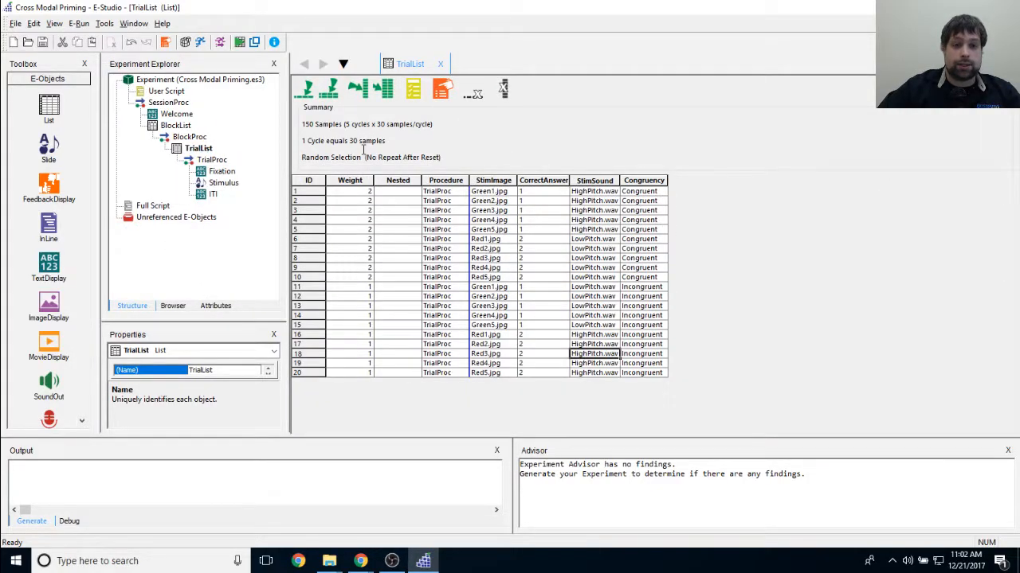
drag(440, 157, 301, 159)
click(482, 158)
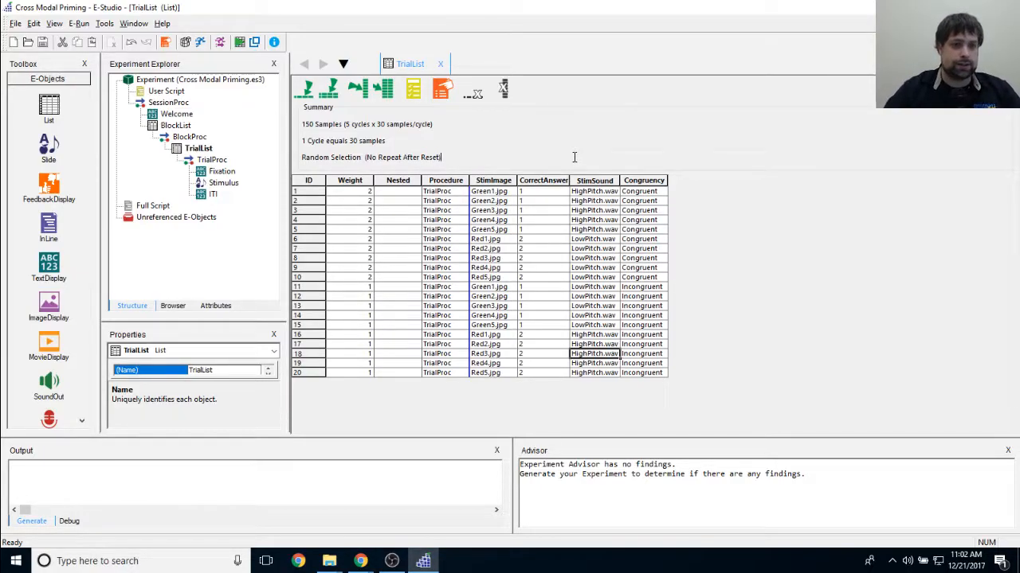
Add a second row to BlockList with the procedure PracBlockProc, and create that procedure.
double_click(176, 125)
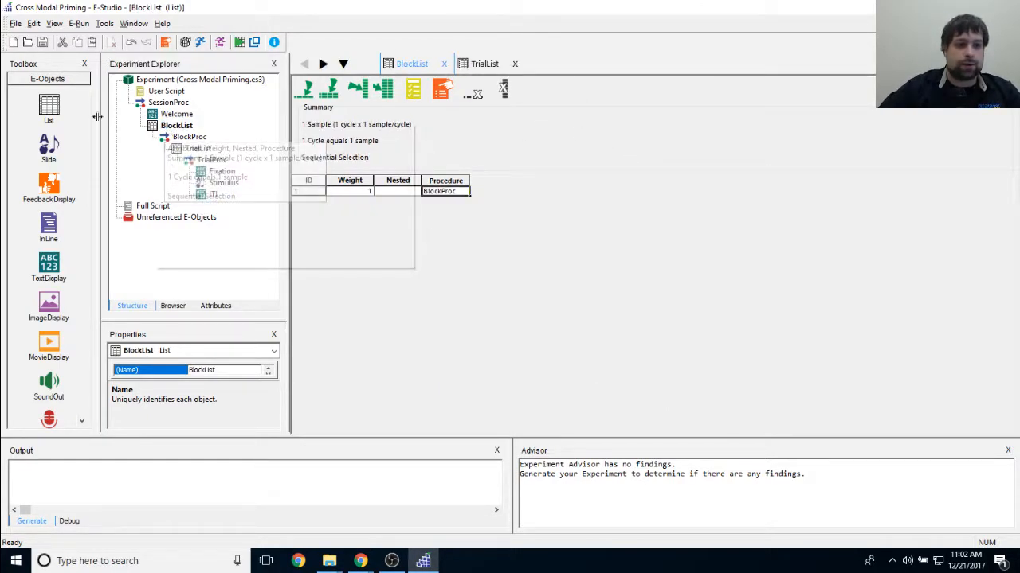
click(306, 87)
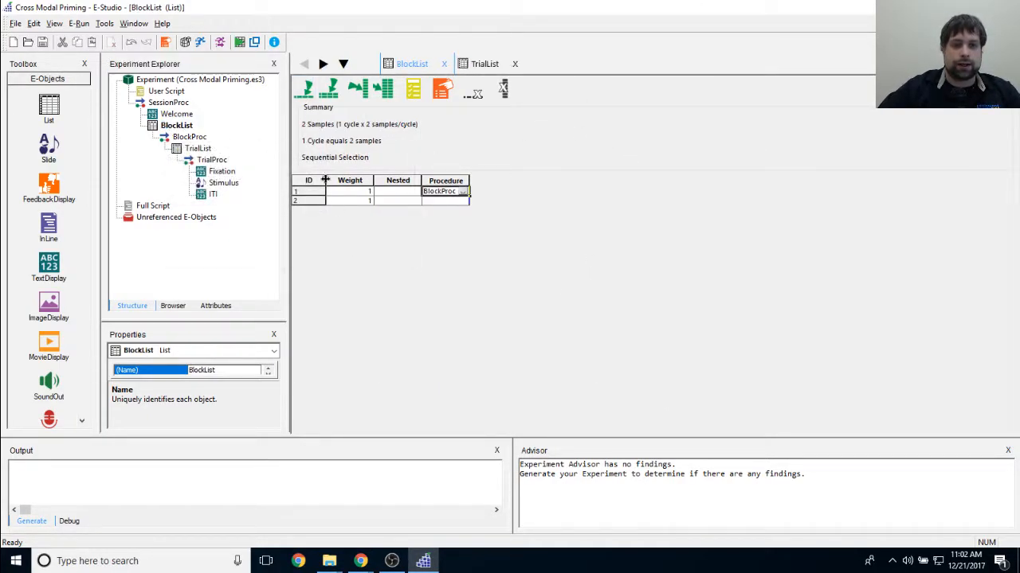
click(449, 202)
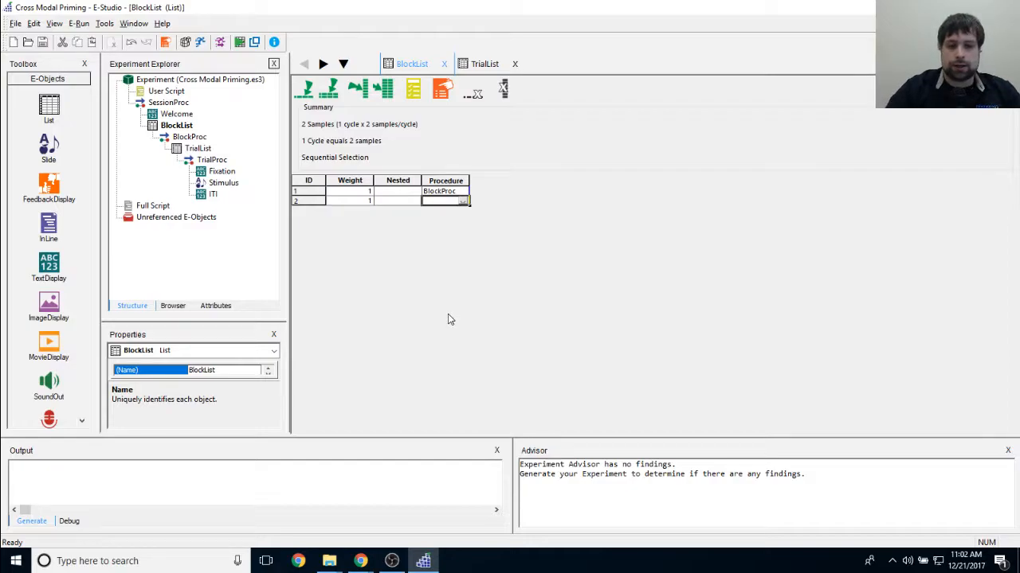
text(P)
text(racBloc)
text(kProc)
key(Return)
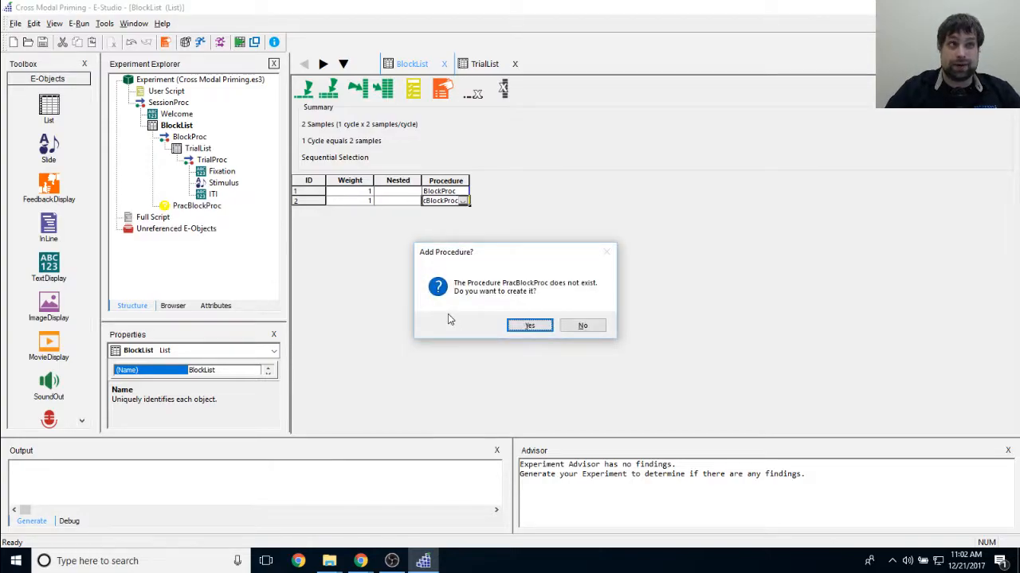
key(Return)
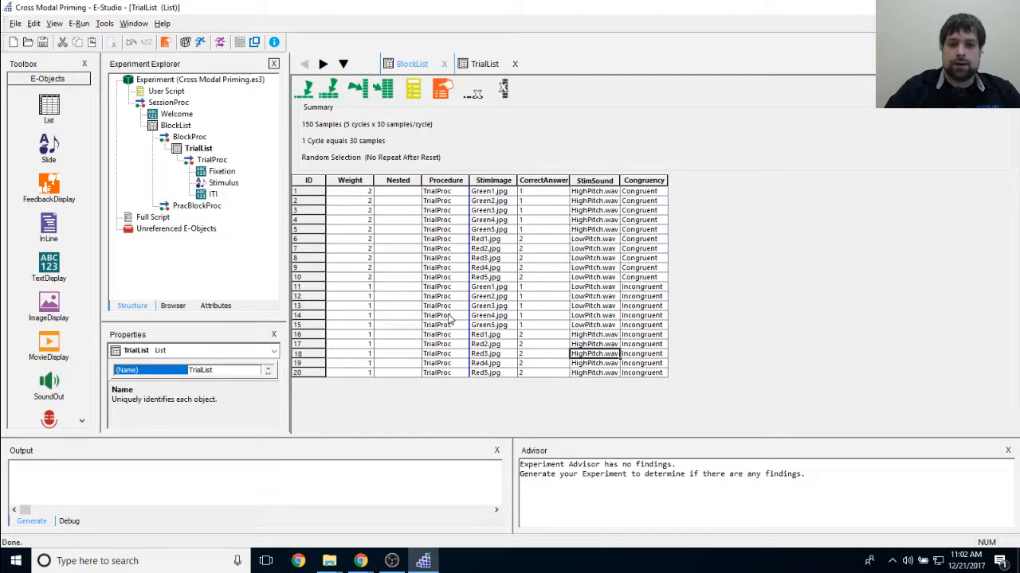
Reorder BlockList so the PracBlockProc row comes before BlockProc, and widen the Procedure column to fit the names.
click(197, 206)
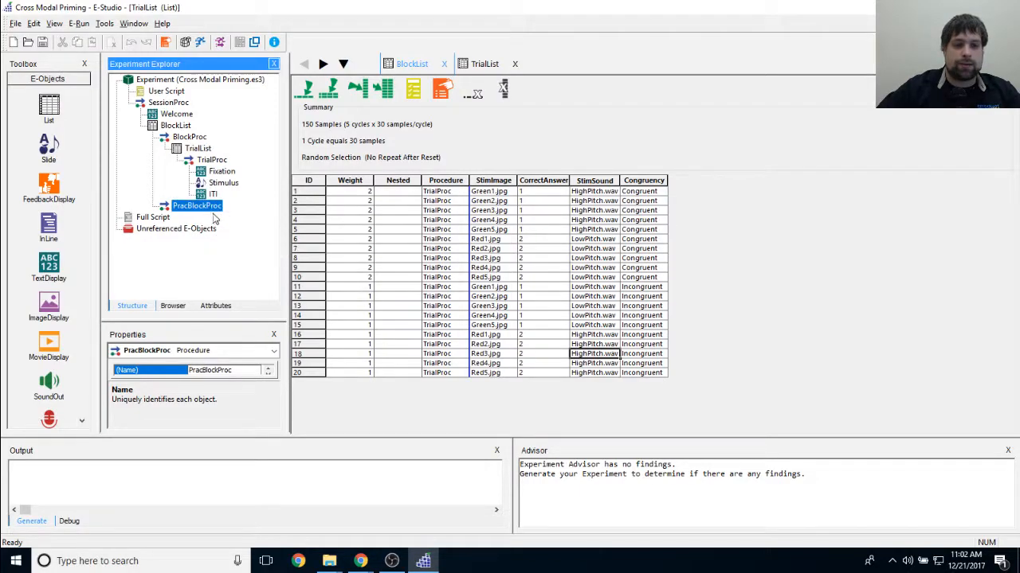
double_click(176, 125)
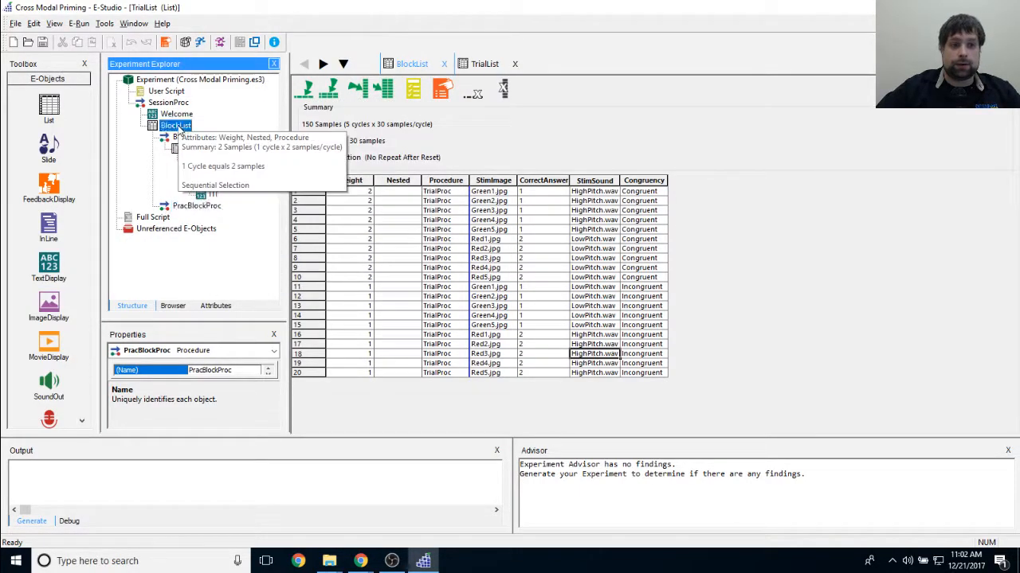
click(193, 207)
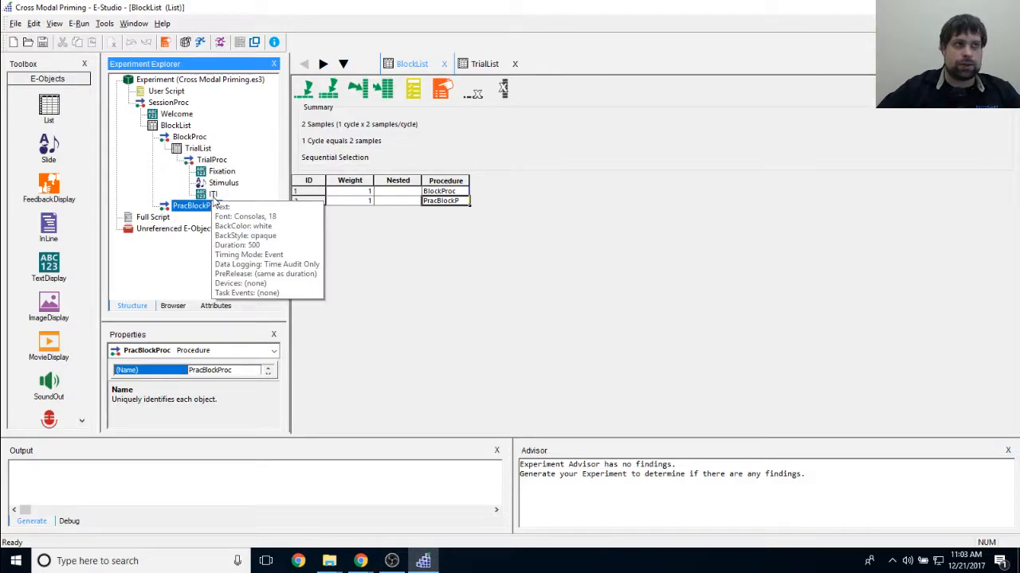
click(412, 263)
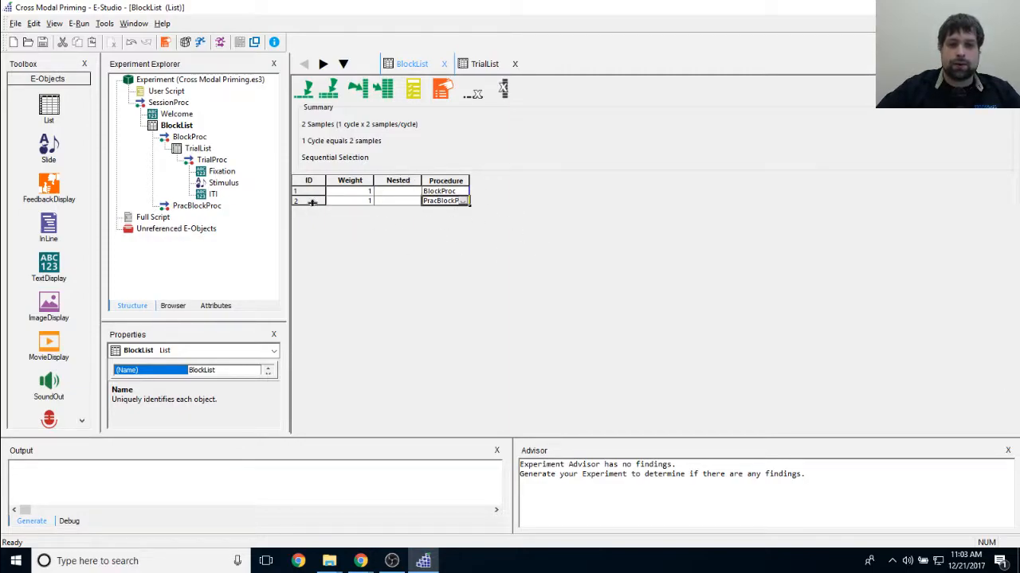
click(314, 200)
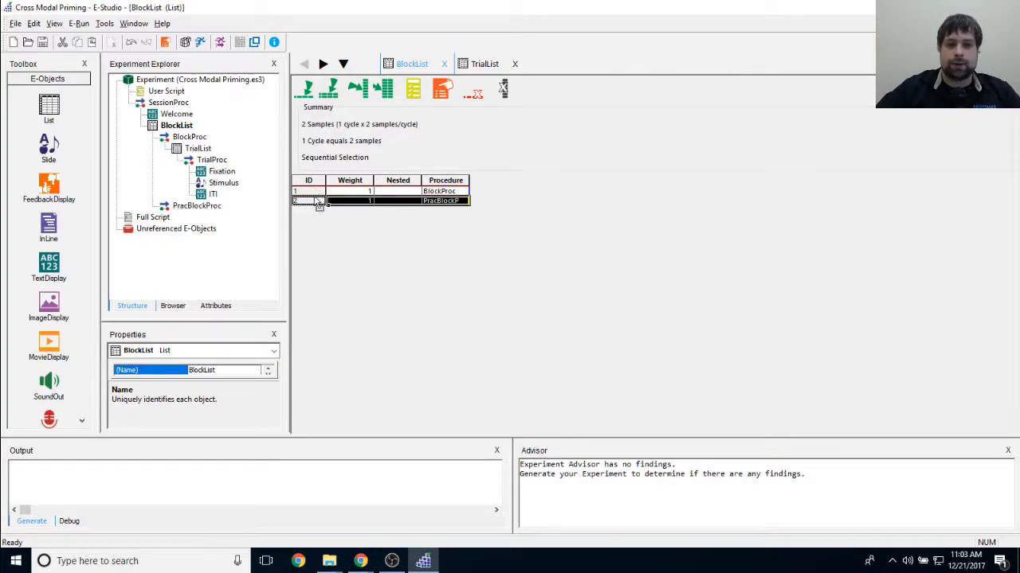
mouse_move(318, 189)
mouse_down()
mouse_move(319, 201)
mouse_move(314, 188)
mouse_up()
click(431, 201)
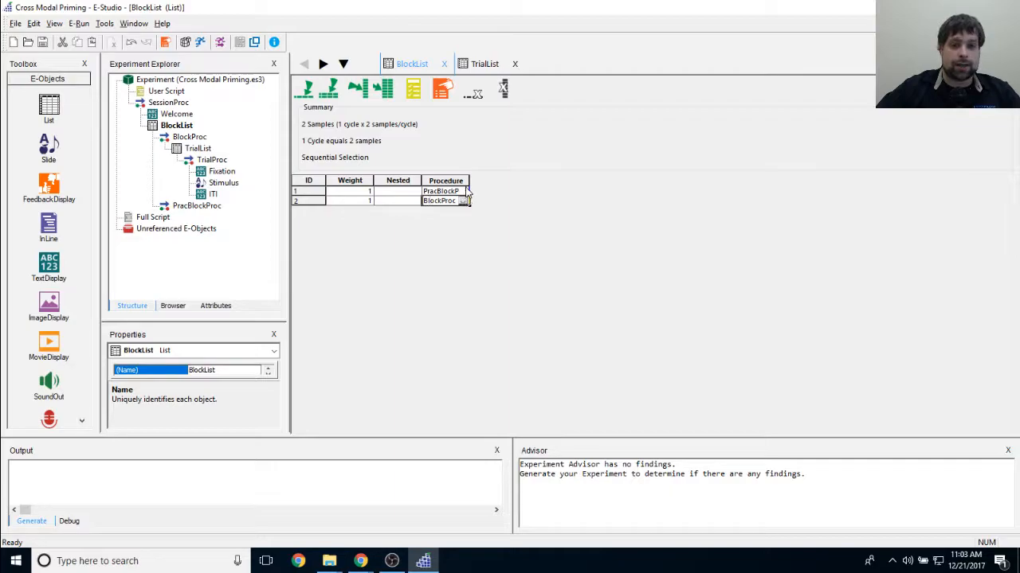
double_click(469, 182)
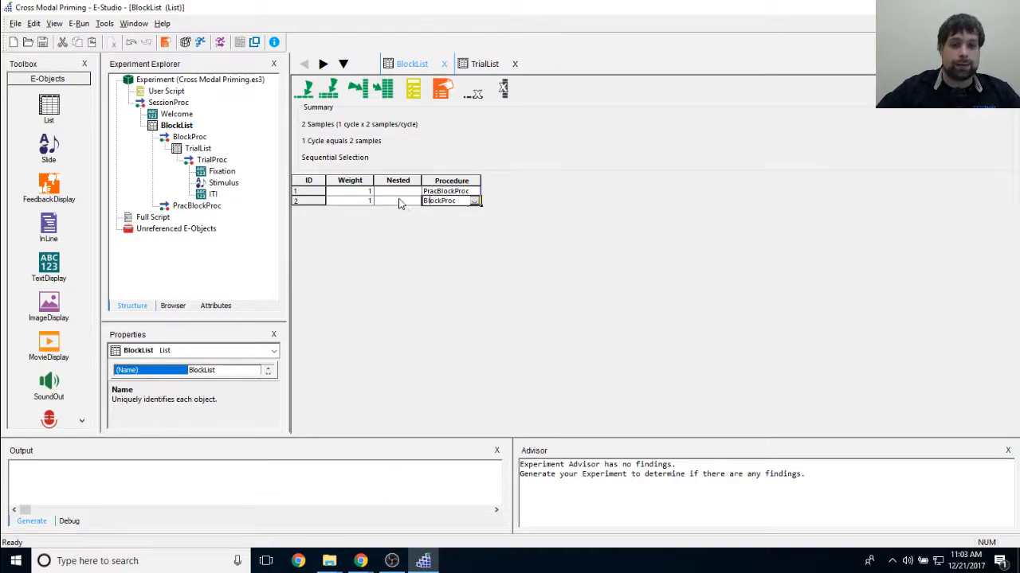
click(251, 268)
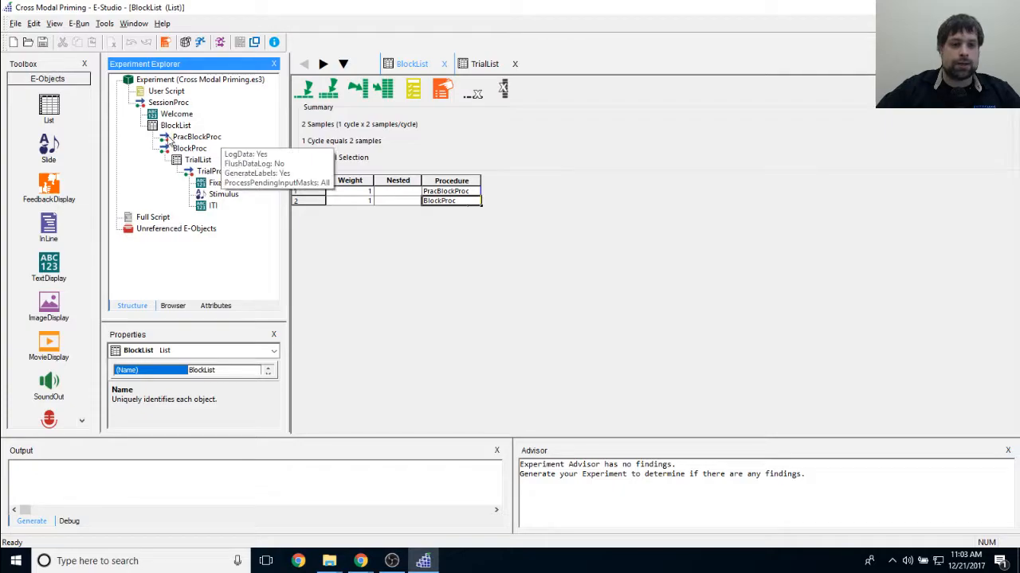
Copy TrialList from BlockProc and paste it into PracBlockProc without duplicating its child objects.
click(195, 137)
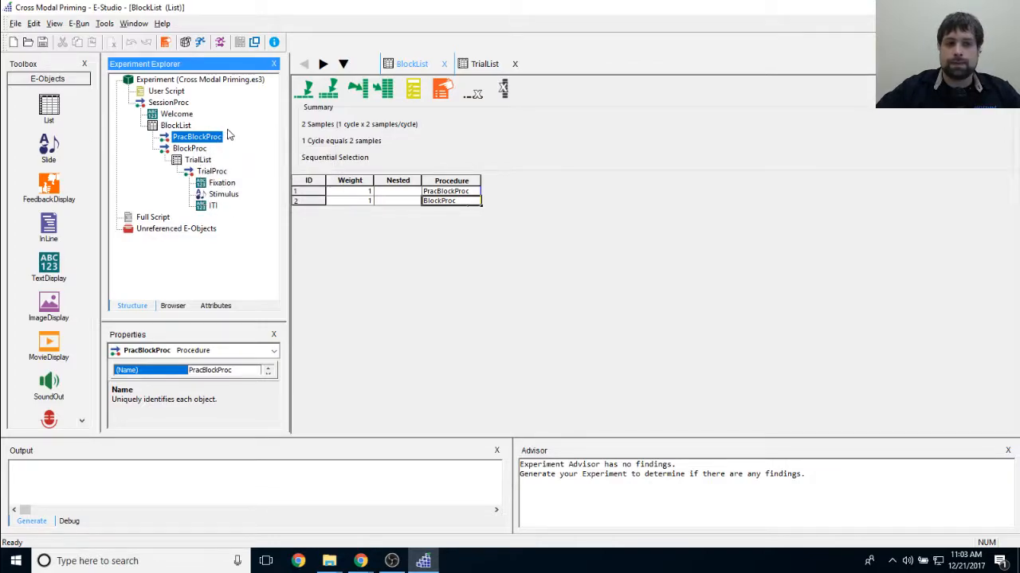
click(211, 172)
click(204, 160)
double_click(204, 161)
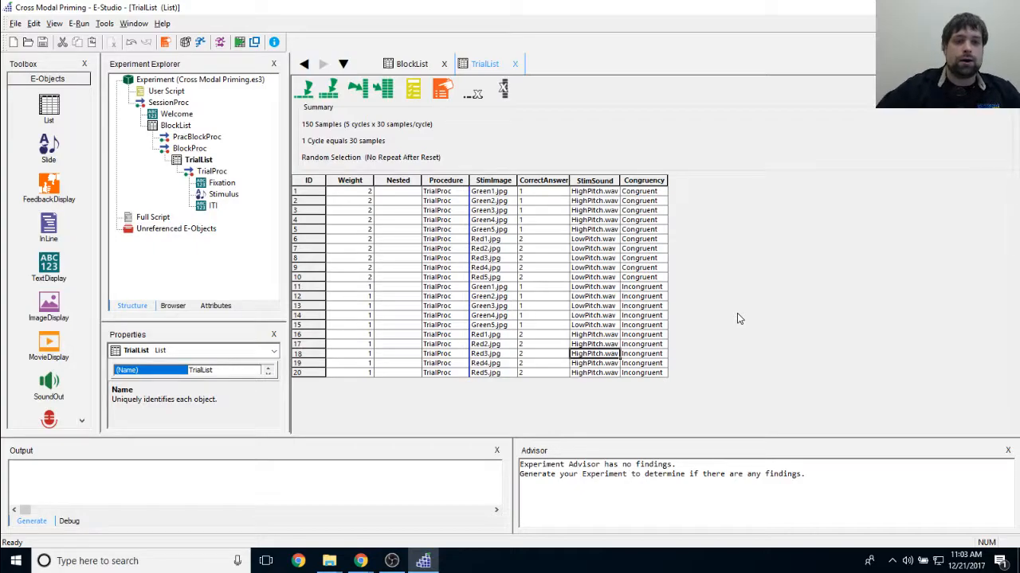
click(198, 160)
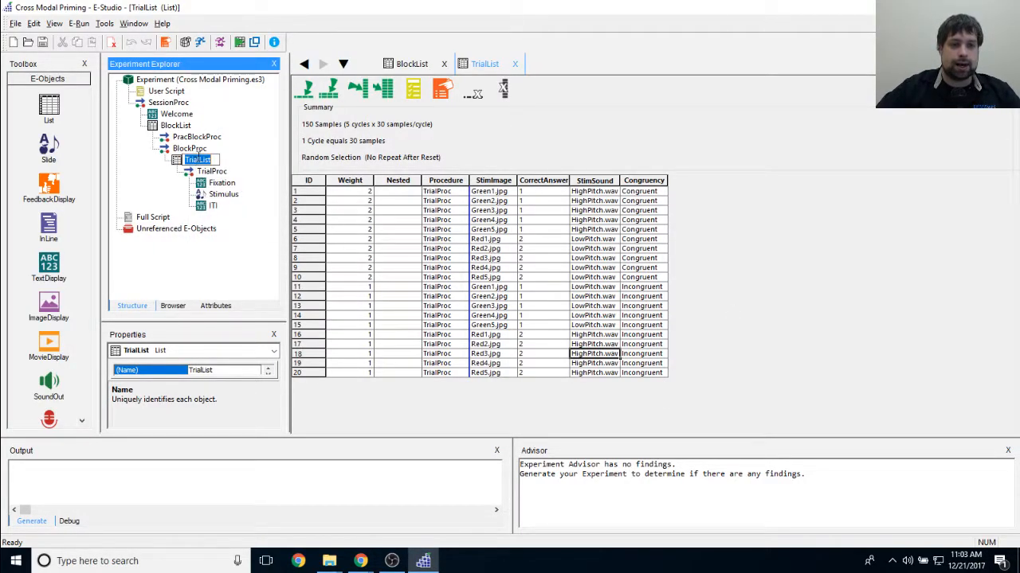
right_click(199, 158)
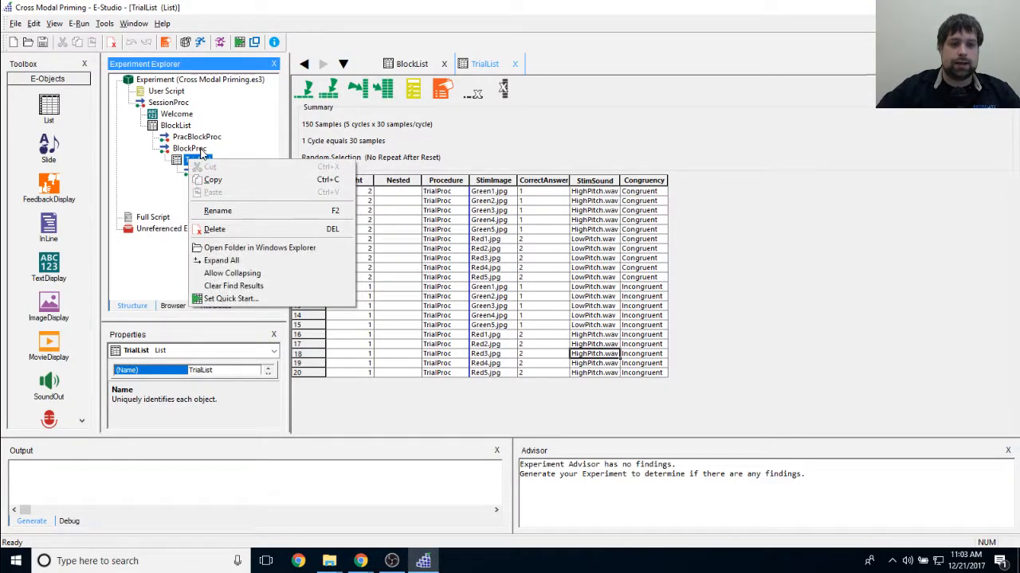
click(218, 181)
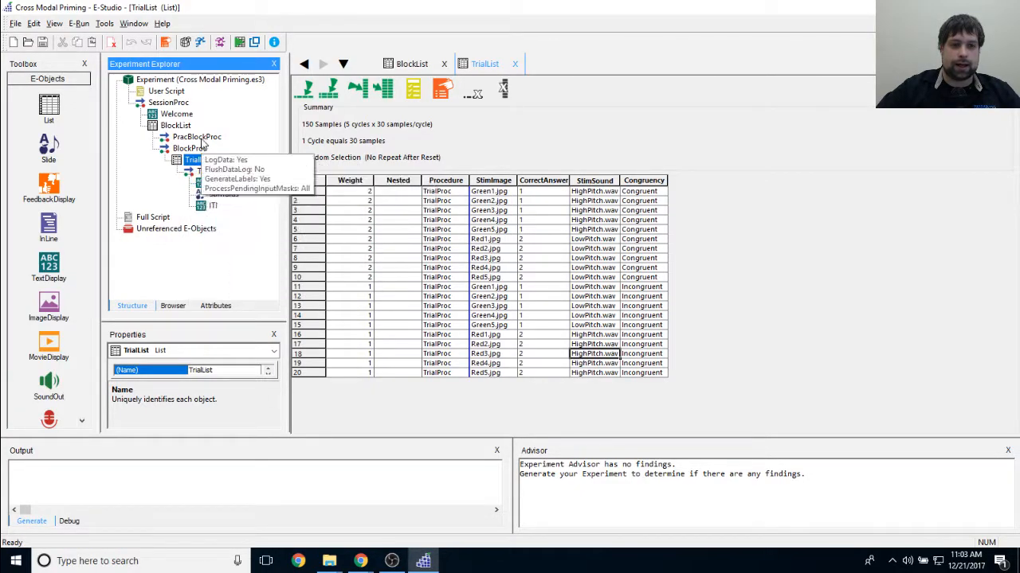
double_click(198, 139)
right_click(540, 204)
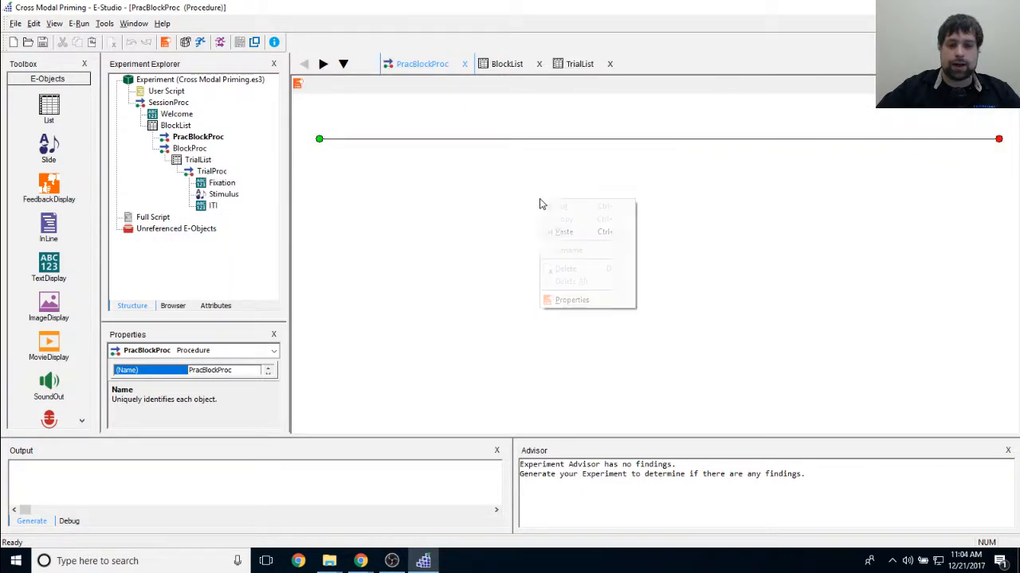
click(561, 231)
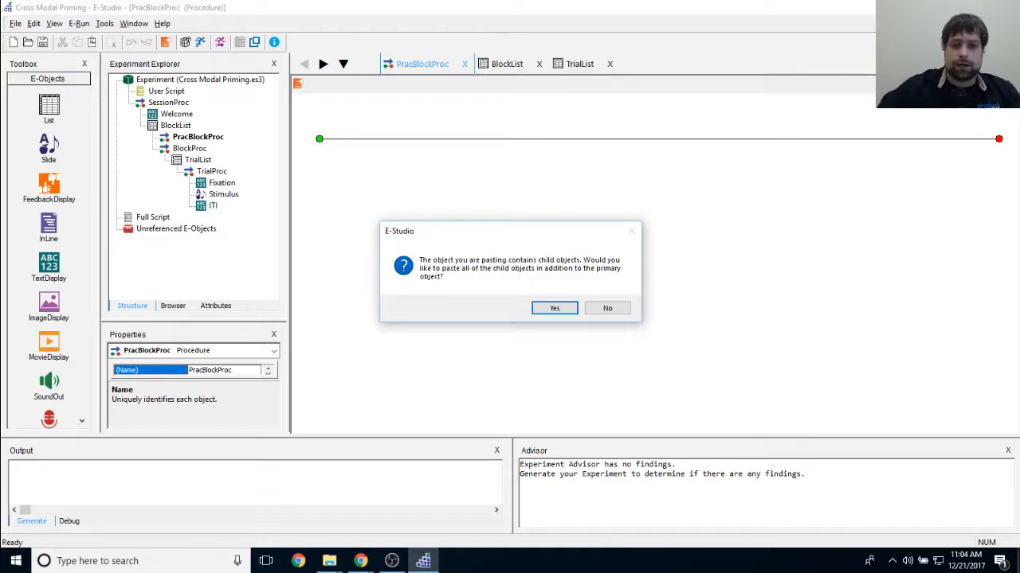
click(627, 309)
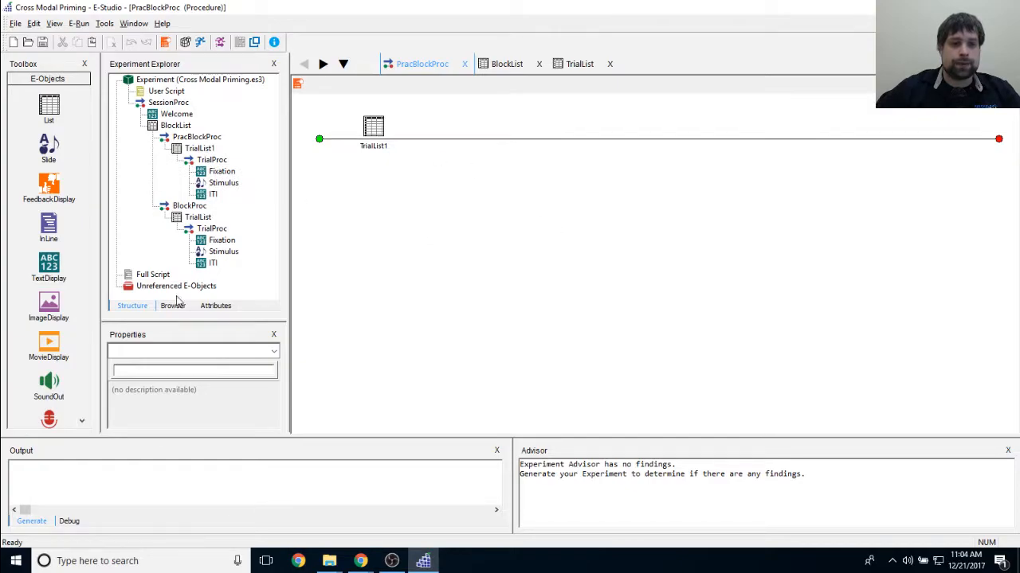
Step through the practice TrialProc and its Fixation, Stimulus and ITI objects to check how they relate to BlockProc's copies.
click(212, 160)
key(Down)
key(Down)
key(Down)
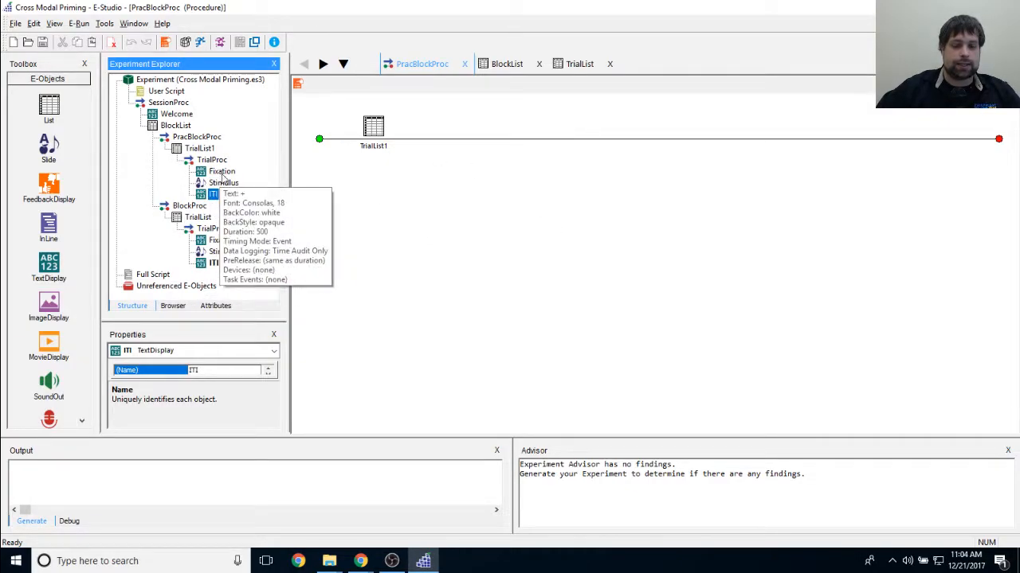
click(220, 172)
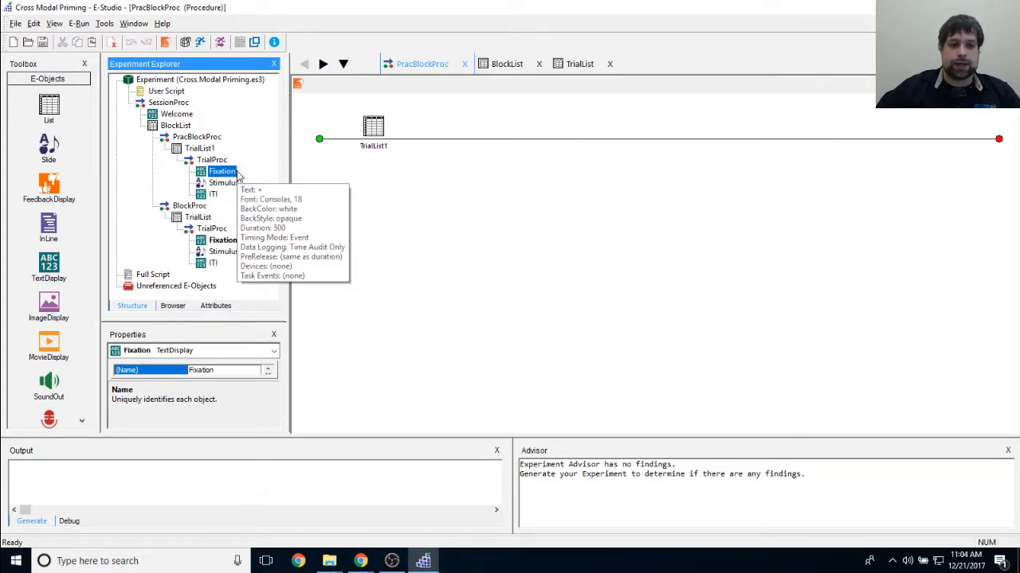
Change the text of the Fixation display under PracBlockProc to "?" and close all object windows.
double_click(228, 171)
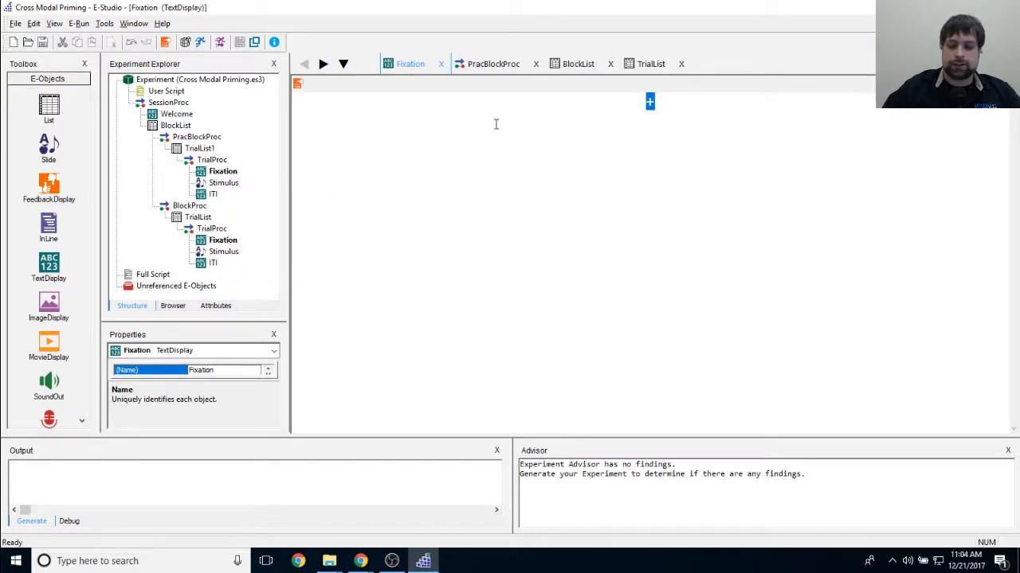
text(?)
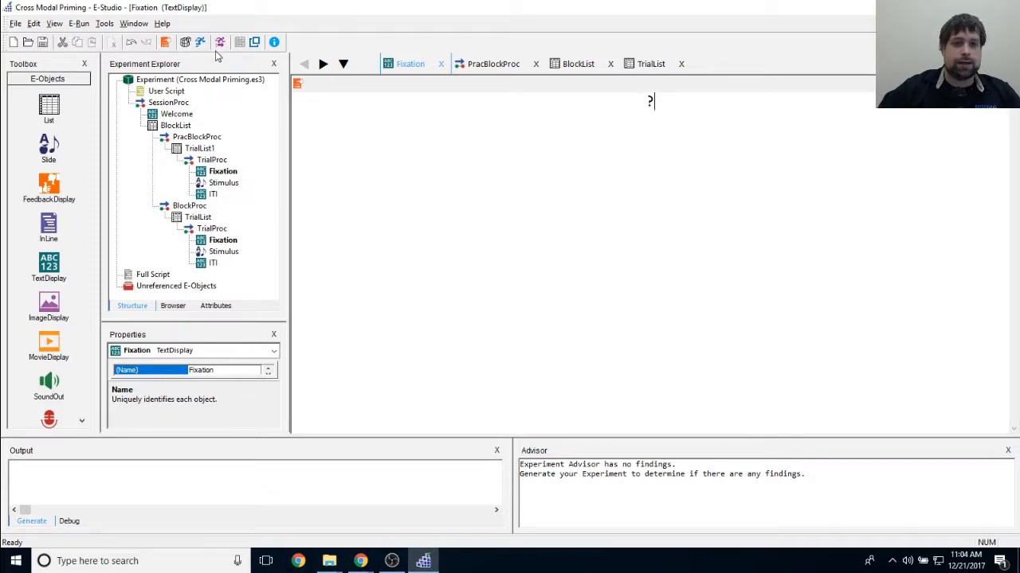
click(134, 23)
click(151, 81)
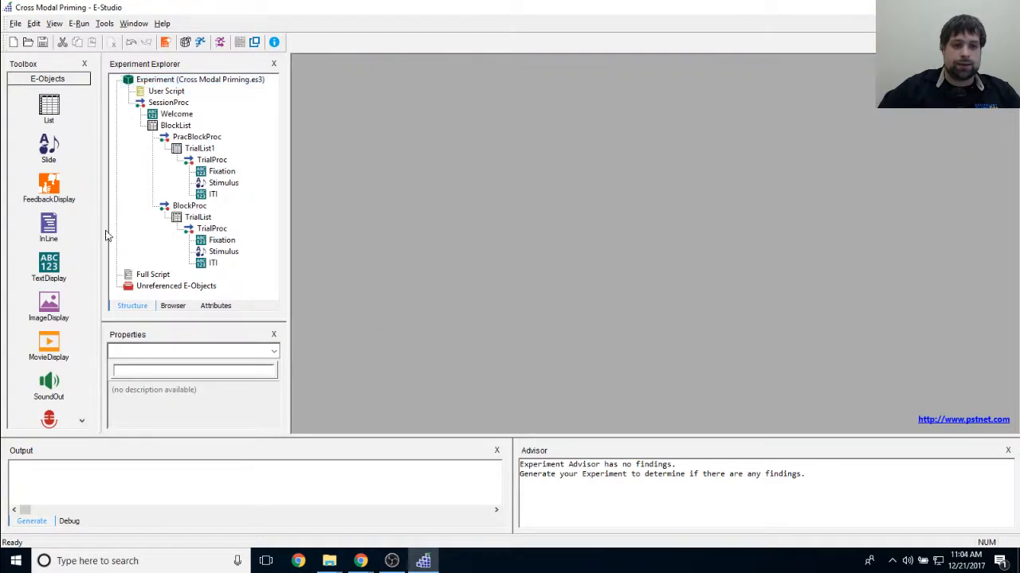
Open the Fixation display under BlockProc, set its text back to "+", and close it.
double_click(223, 239)
key(shift+Left)
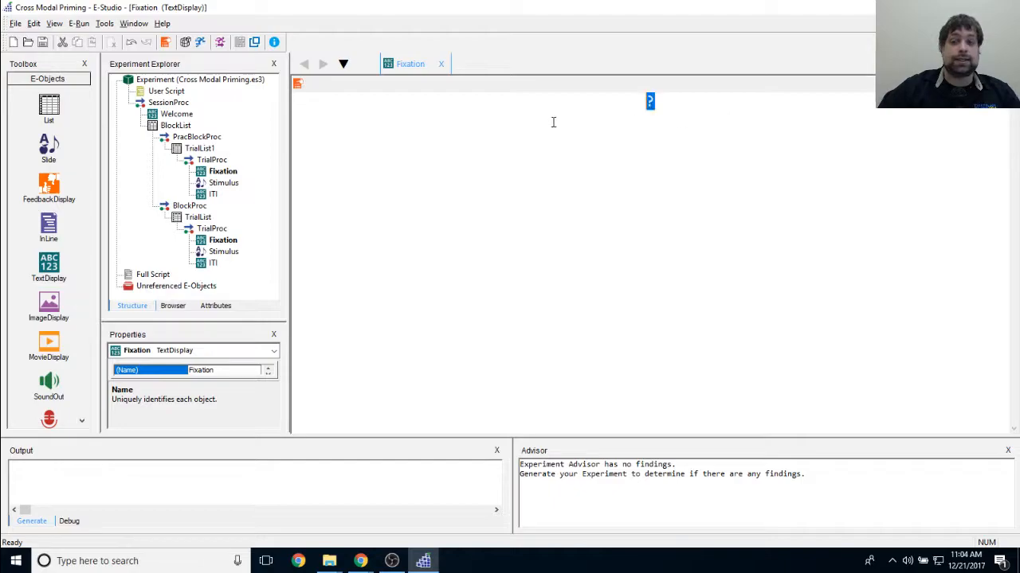
key(BackSpace)
text(+)
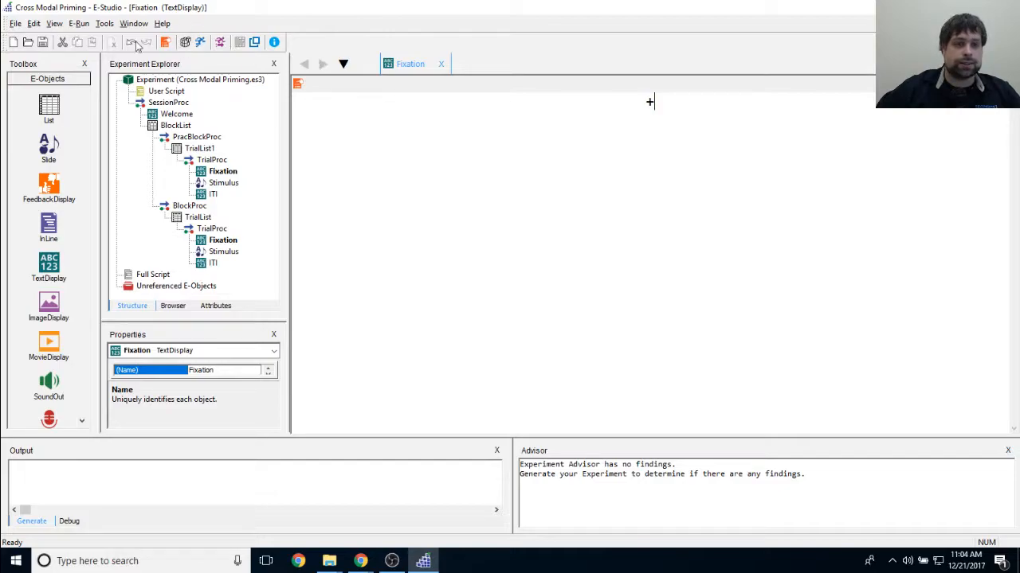
click(440, 65)
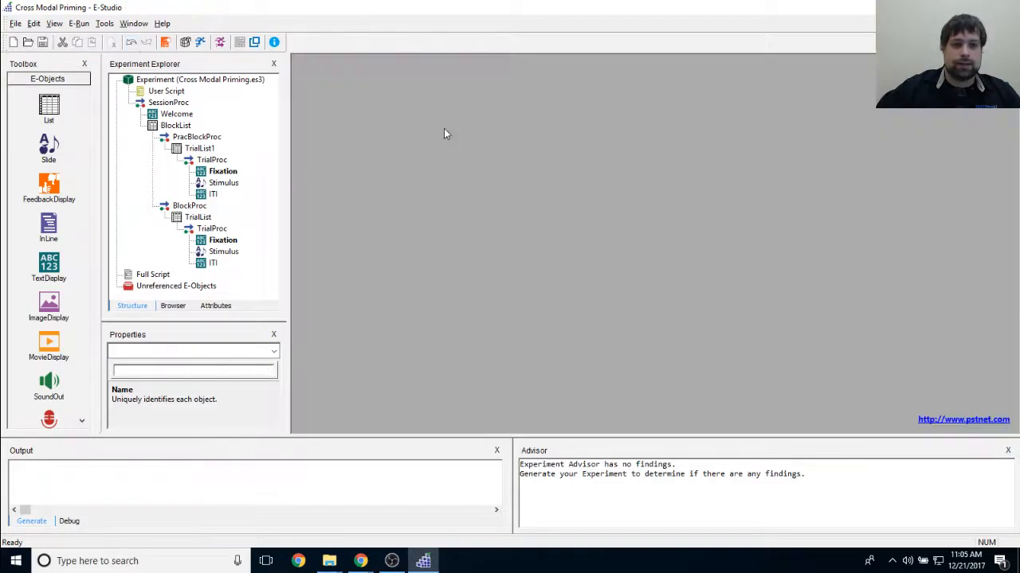
Rename the TrialList1 list under PracBlockProc as PracTrialList.
click(199, 149)
right_click(205, 149)
click(237, 200)
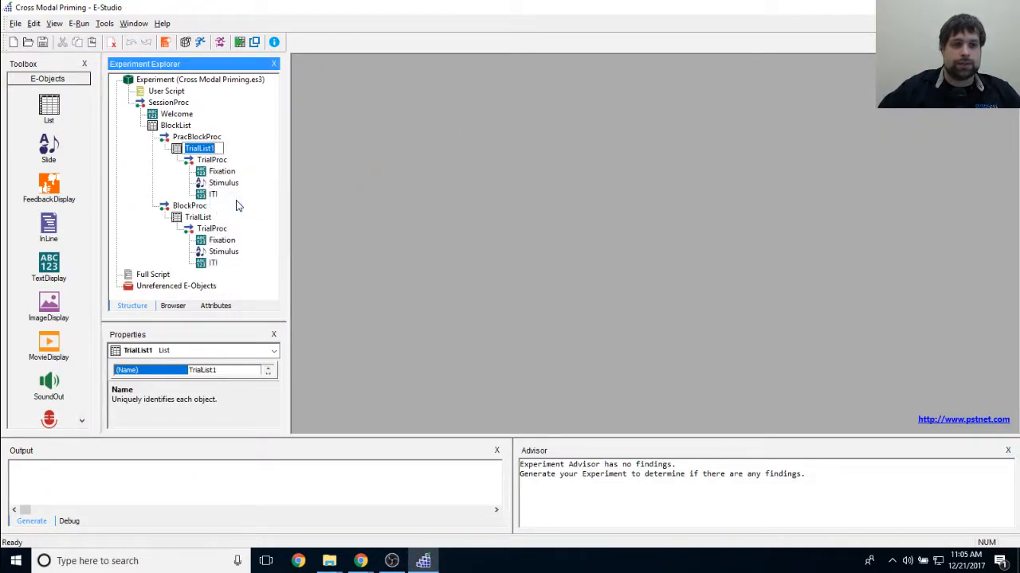
text(Prac)
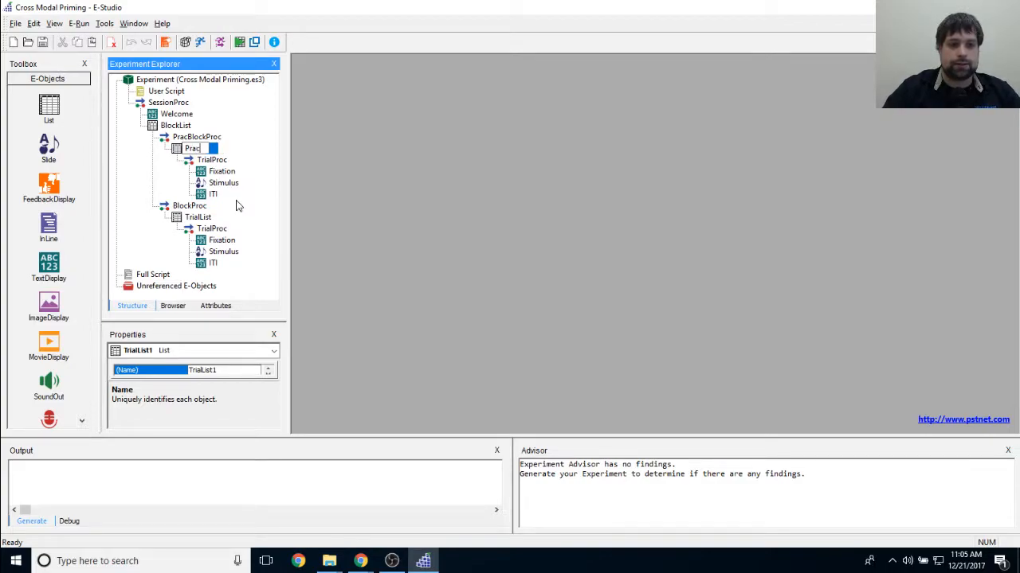
text(TrialList)
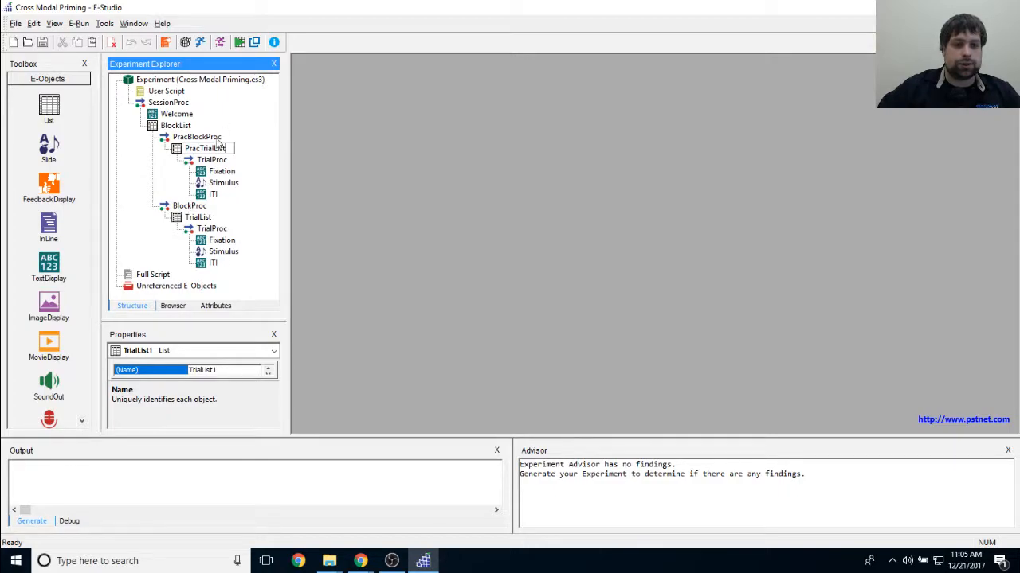
key(Return)
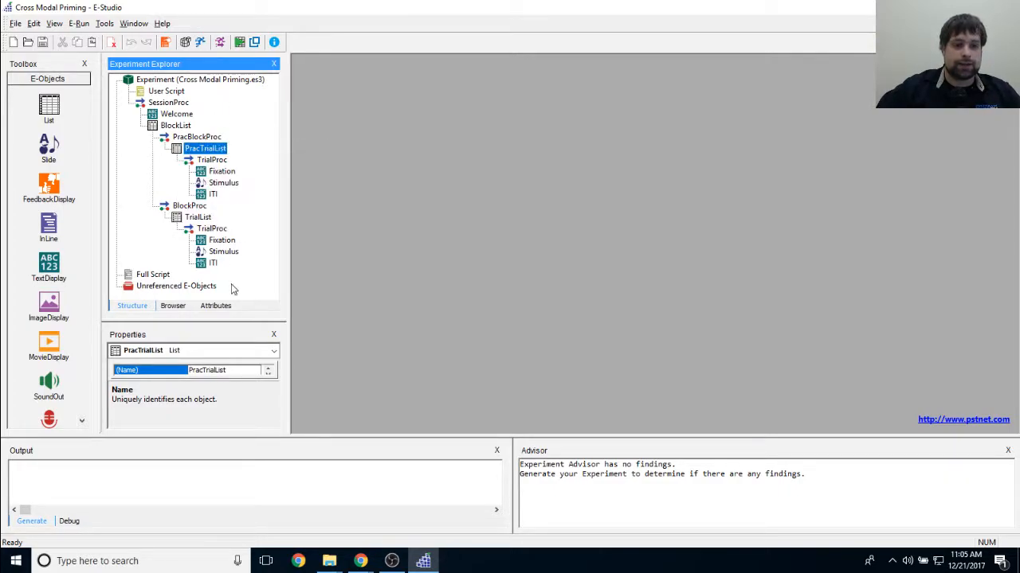
Open PracTrialList and set the weight of levels 1 through 10 to 1.
click(197, 216)
double_click(205, 149)
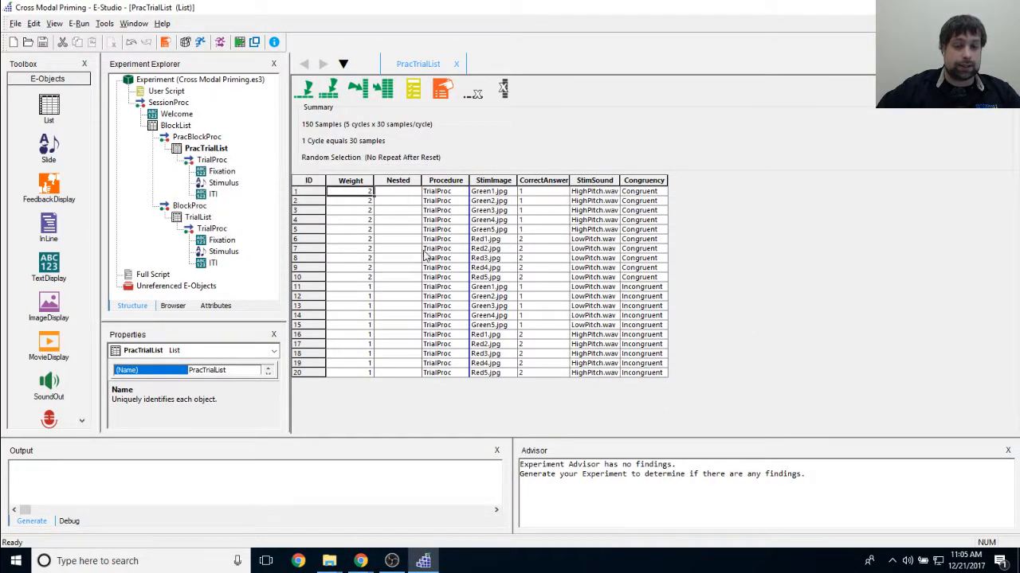
click(364, 194)
text(1)
key(Down)
key(1)
key(Down)
key(1)
key(Down)
key(1)
key(Down)
key(1)
key(Down)
key(1)
key(Down)
key(1)
key(Down)
key(1)
key(Down)
key(1)
key(Down)
key(1)
key(Down)
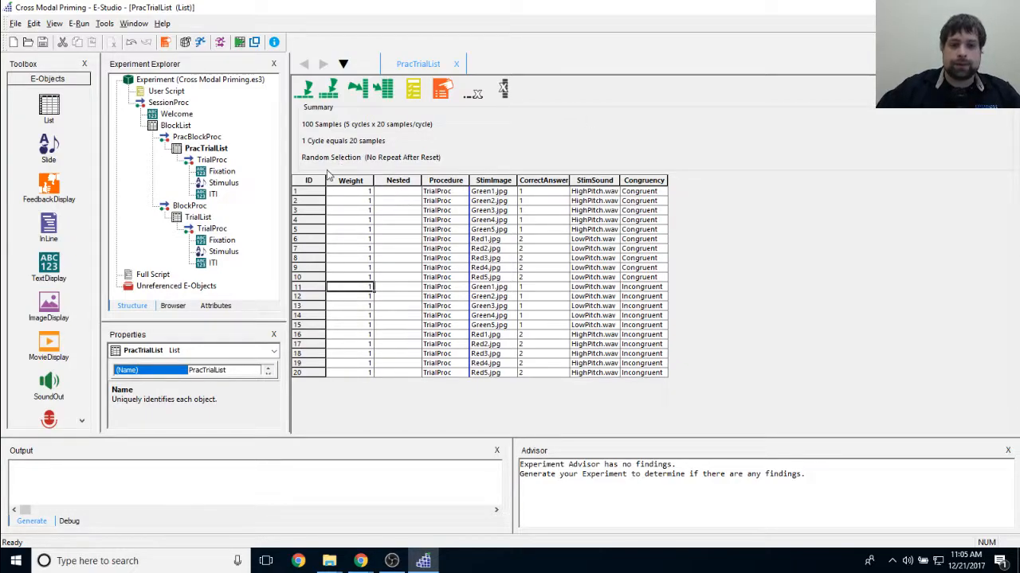
Remove the congruent Green2–Green5 and Red2–Red5 levels from PracTrialList, keeping only Green1.jpg and Red1.jpg.
click(491, 200)
click(507, 239)
click(508, 287)
click(504, 334)
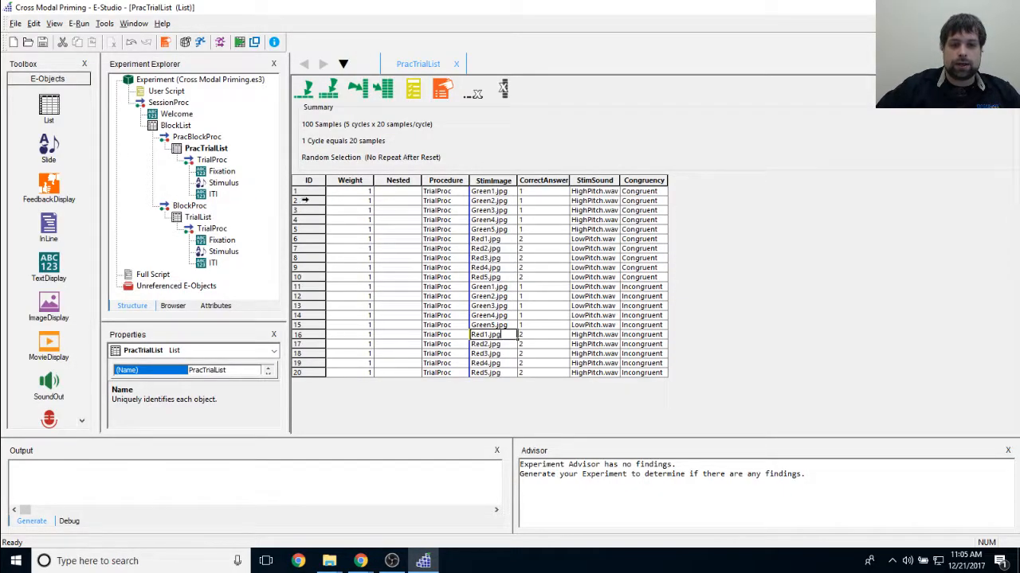
click(305, 200)
drag(306, 201, 312, 230)
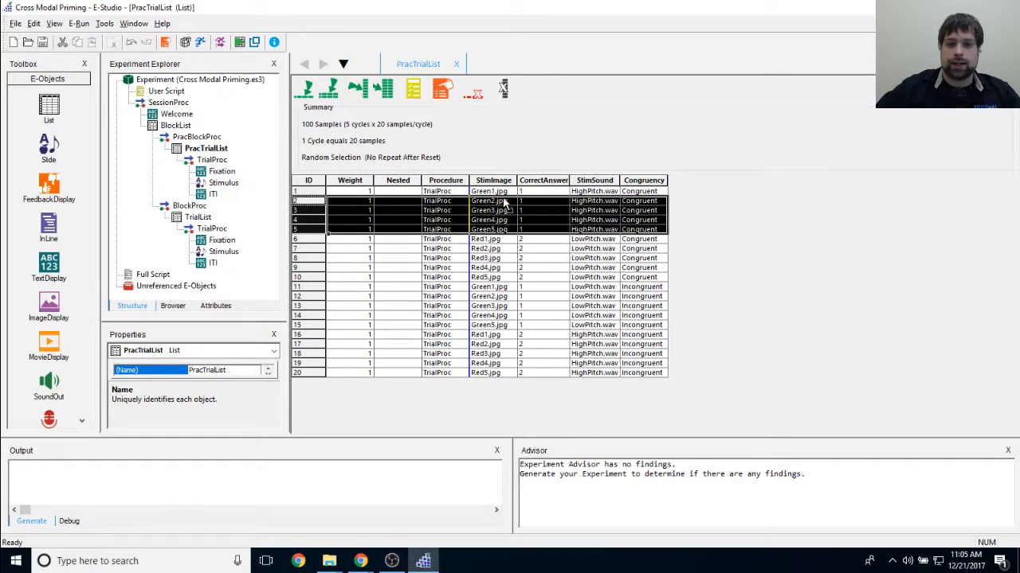
click(475, 93)
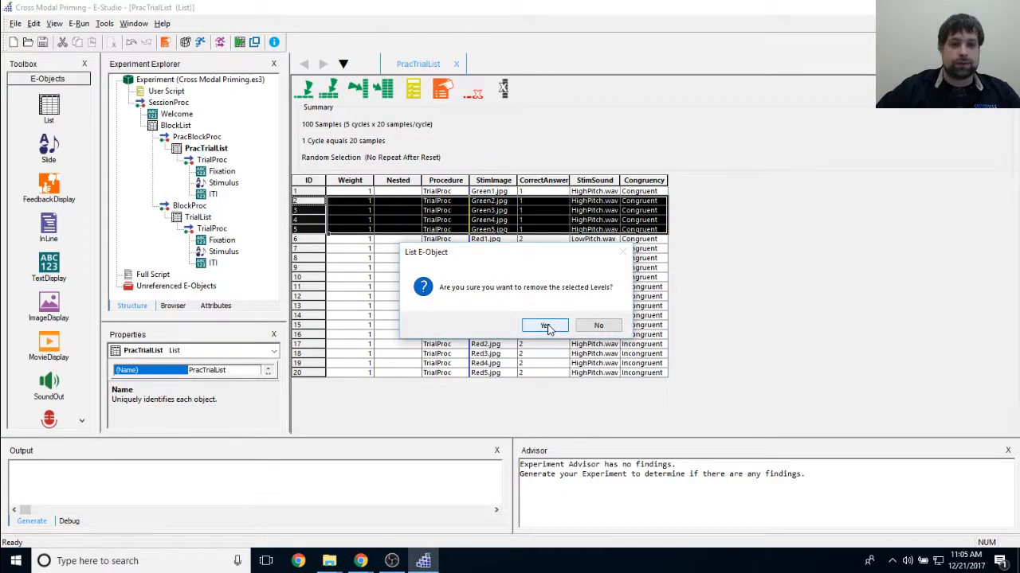
click(547, 328)
drag(314, 214, 321, 232)
click(471, 96)
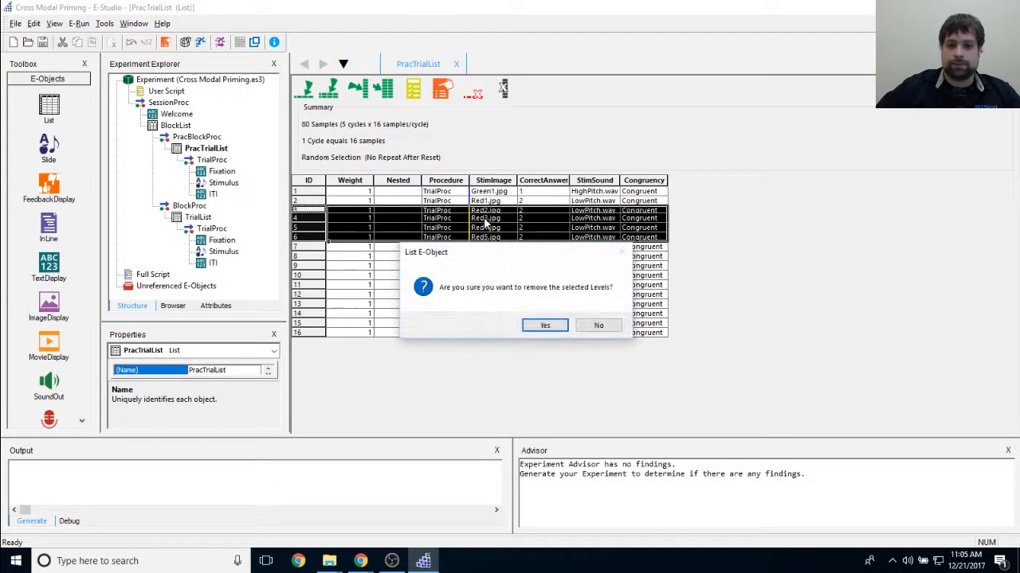
click(542, 325)
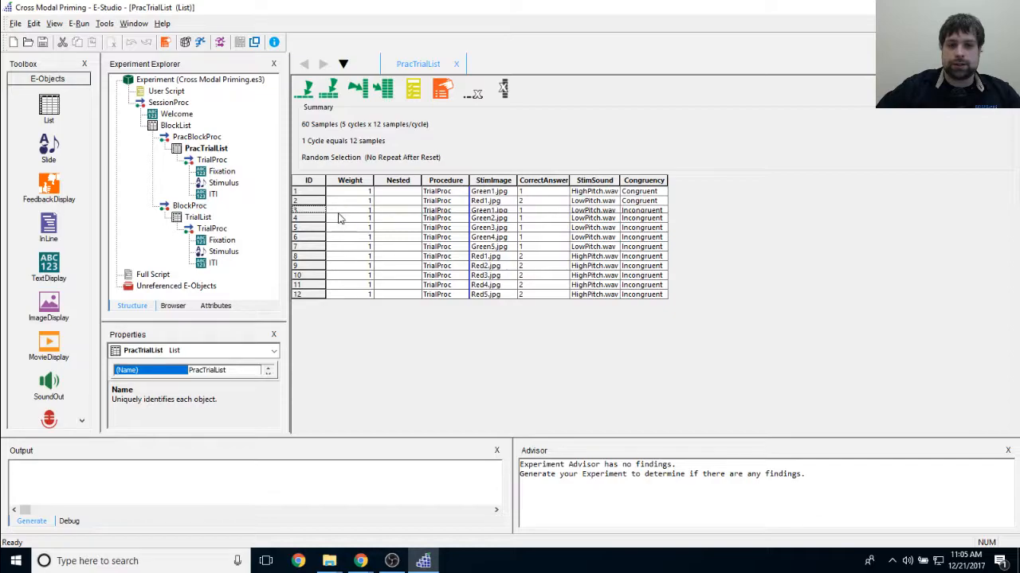
Remove the incongruent Green2–Green5 and Red2–Red5 levels from PracTrialList, keeping only Green1.jpg and Red1.jpg.
drag(315, 214, 319, 250)
click(476, 93)
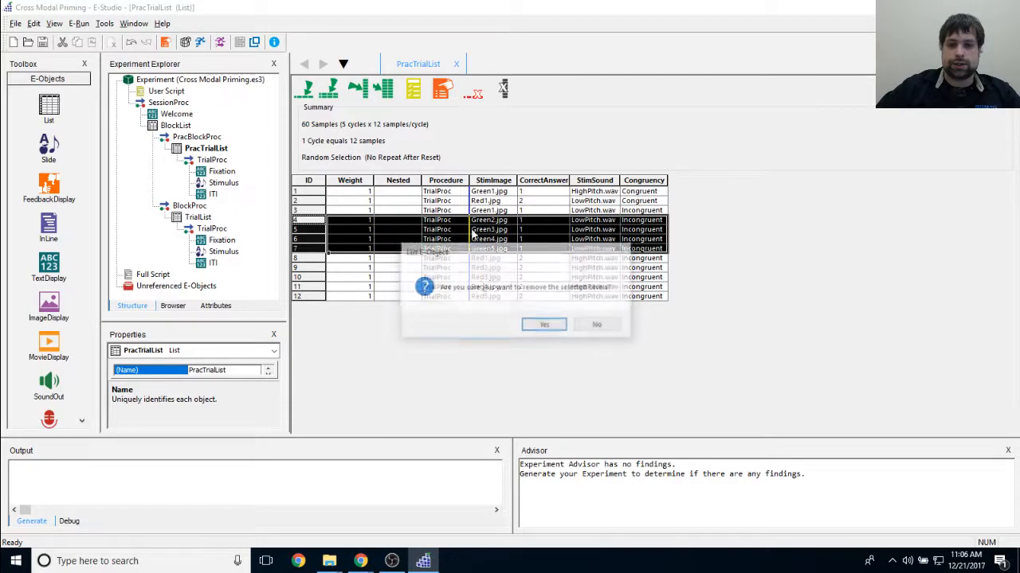
click(541, 324)
drag(318, 230, 314, 262)
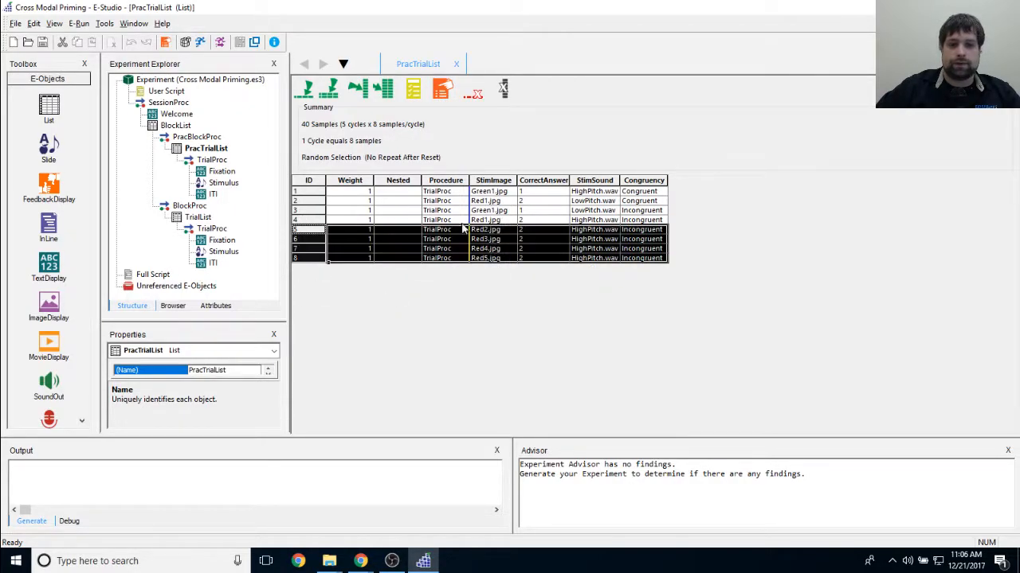
click(473, 94)
click(535, 325)
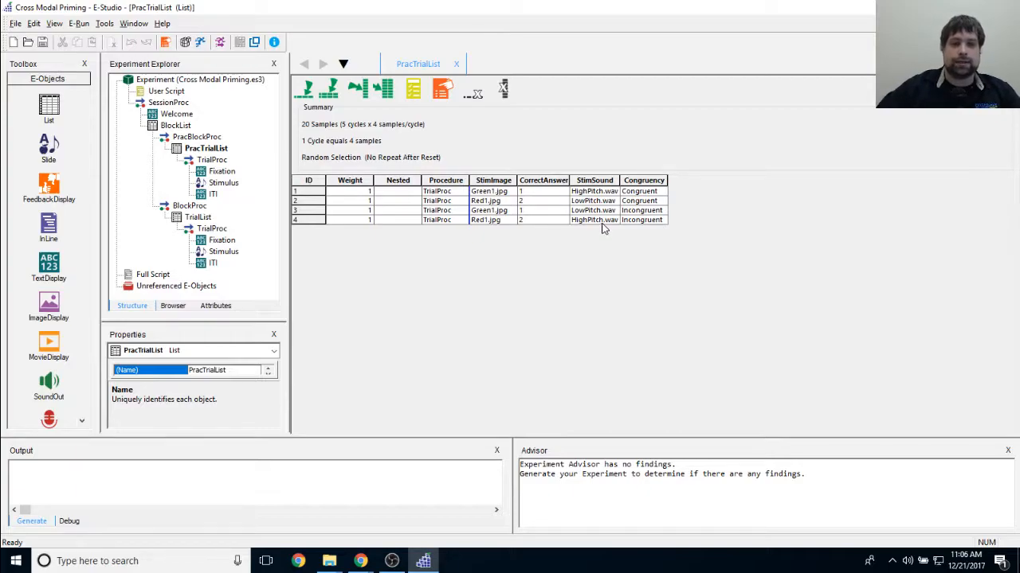
Set PracTrialList to exit after 2 cycles, apply the change, and close all object windows.
click(445, 135)
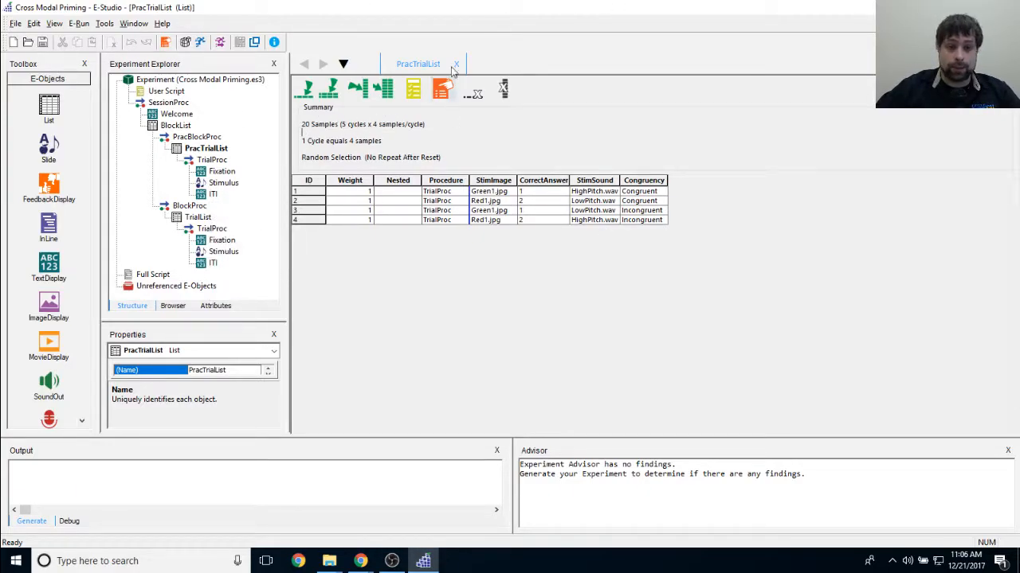
click(444, 94)
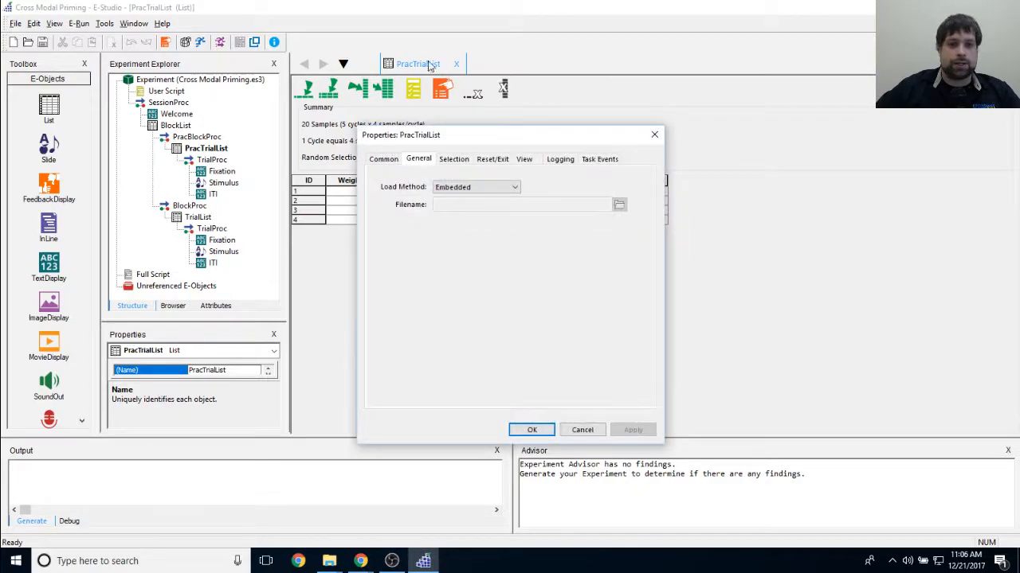
click(494, 159)
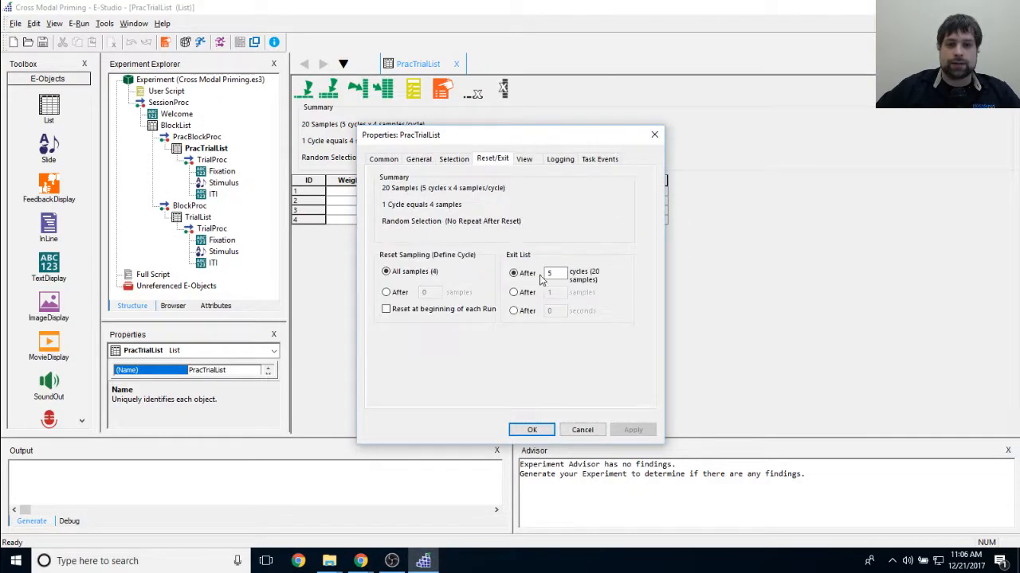
text(2)
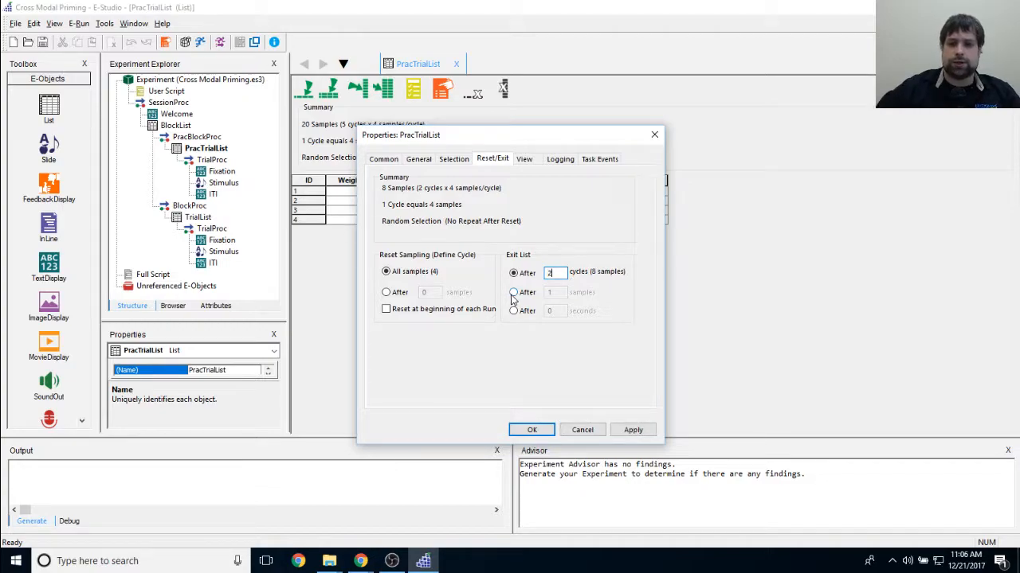
click(634, 430)
click(532, 430)
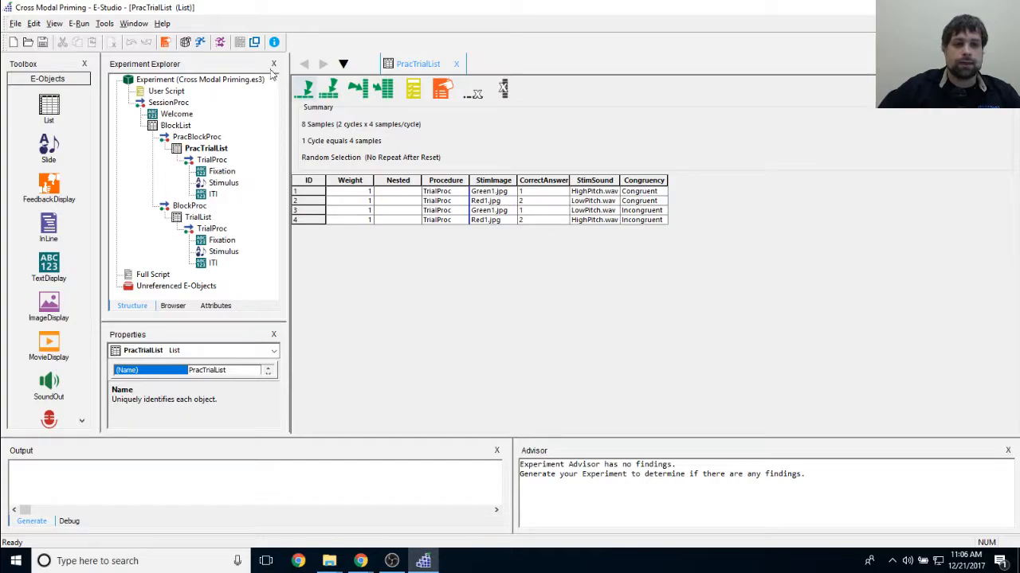
click(130, 24)
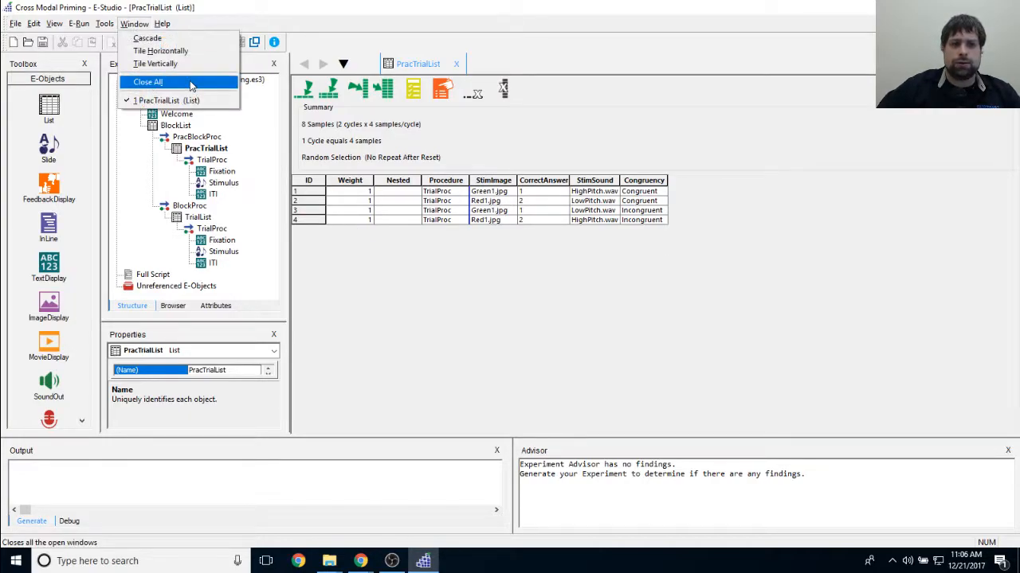
click(151, 81)
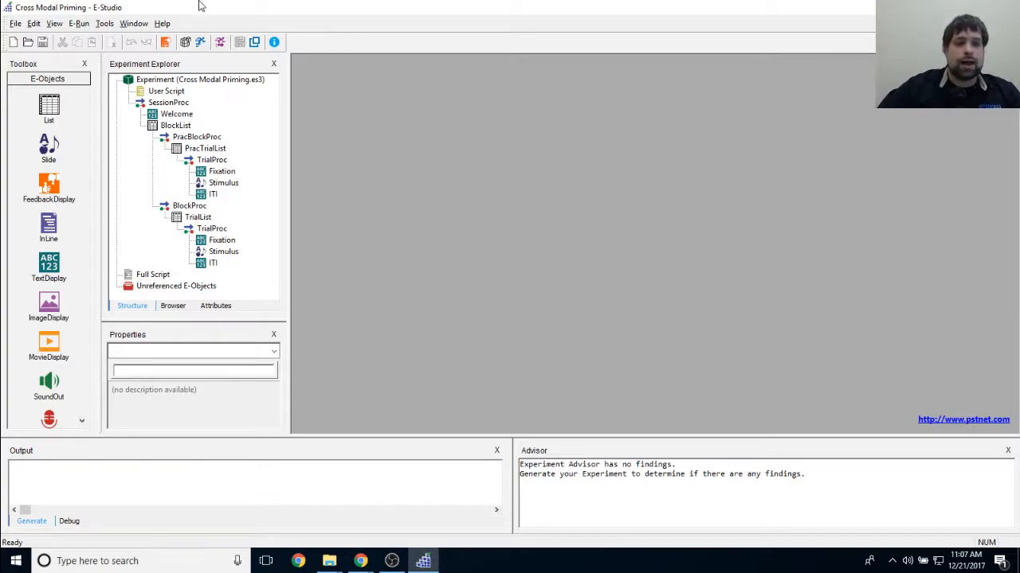
Try adding a FeedbackDisplay after ITI in the shared TrialProc, compare both blocks, and remove it from the procedure.
double_click(213, 160)
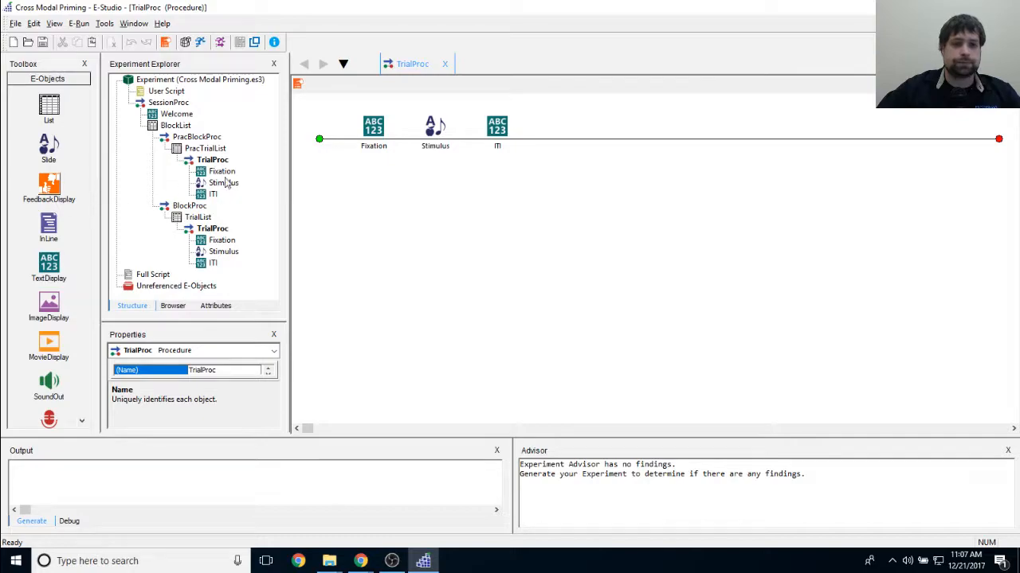
drag(51, 185, 701, 315)
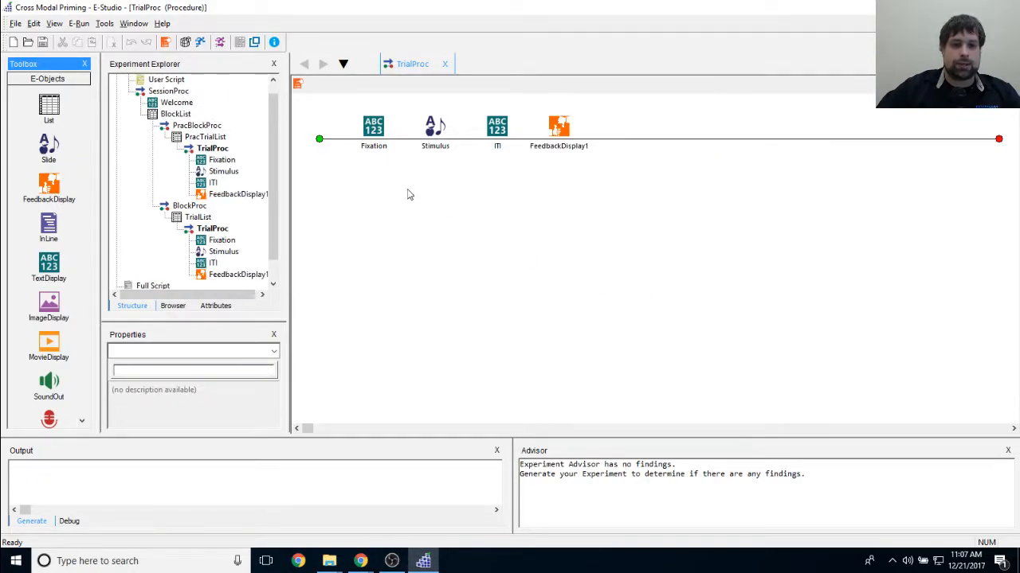
click(237, 194)
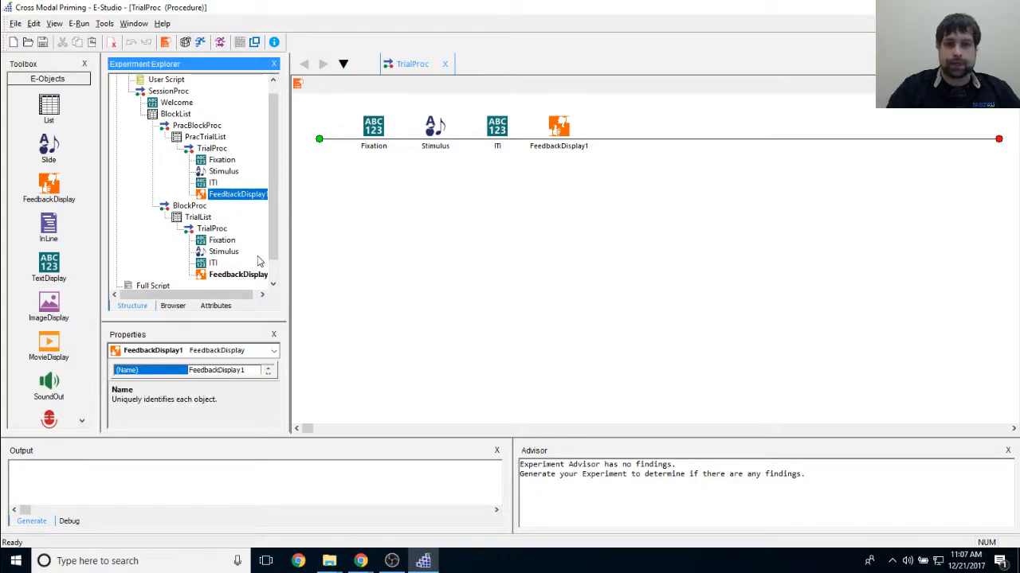
click(580, 142)
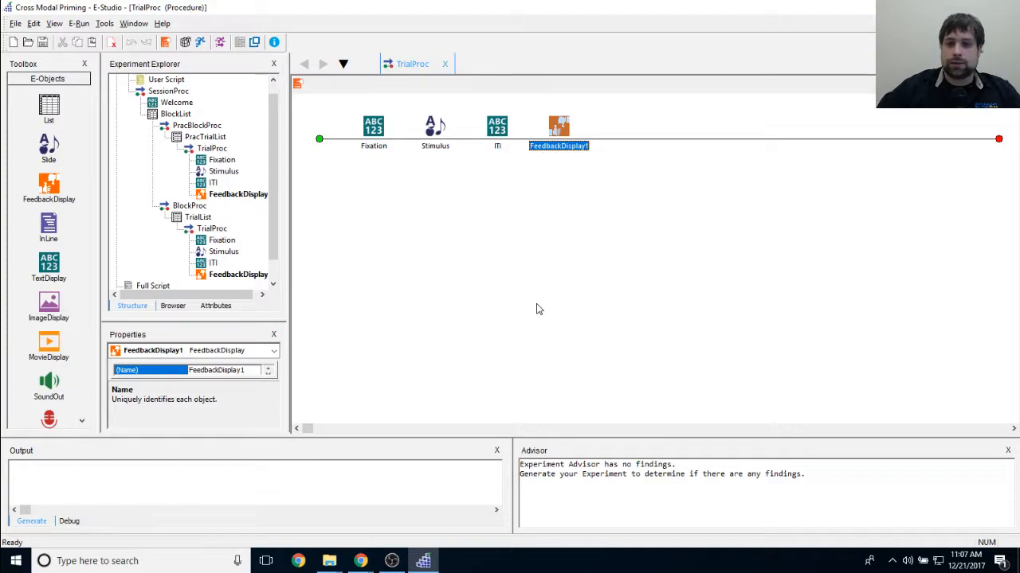
key(Delete)
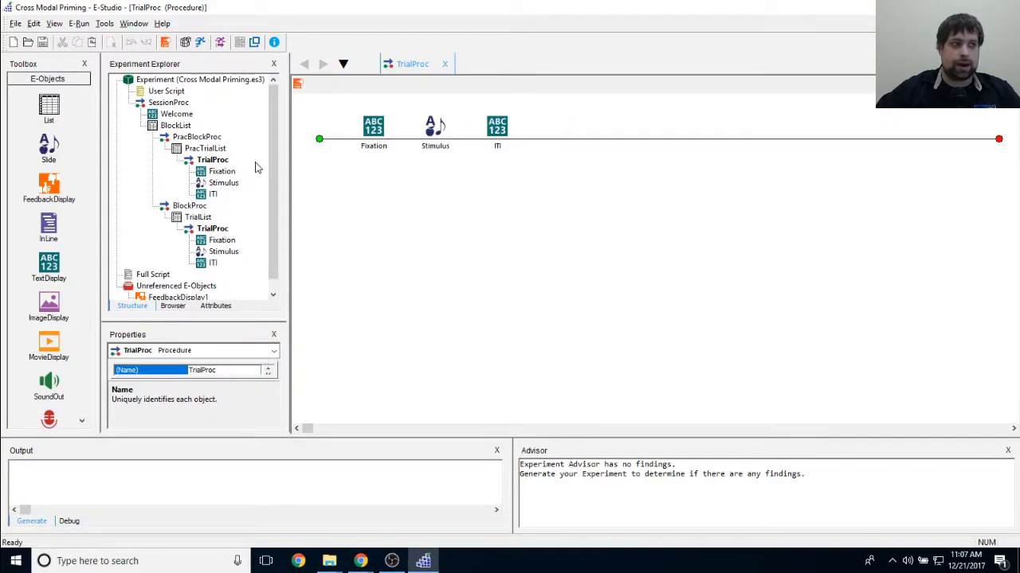
Clear the Procedure column of PracTrialList and assign a new procedure named PracTrialProc to level 1.
double_click(205, 148)
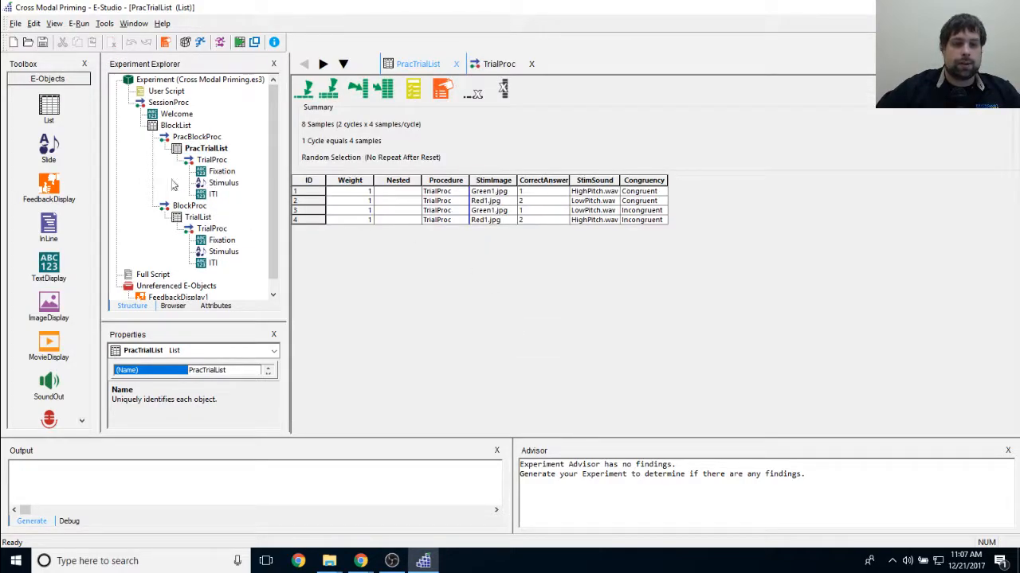
click(445, 180)
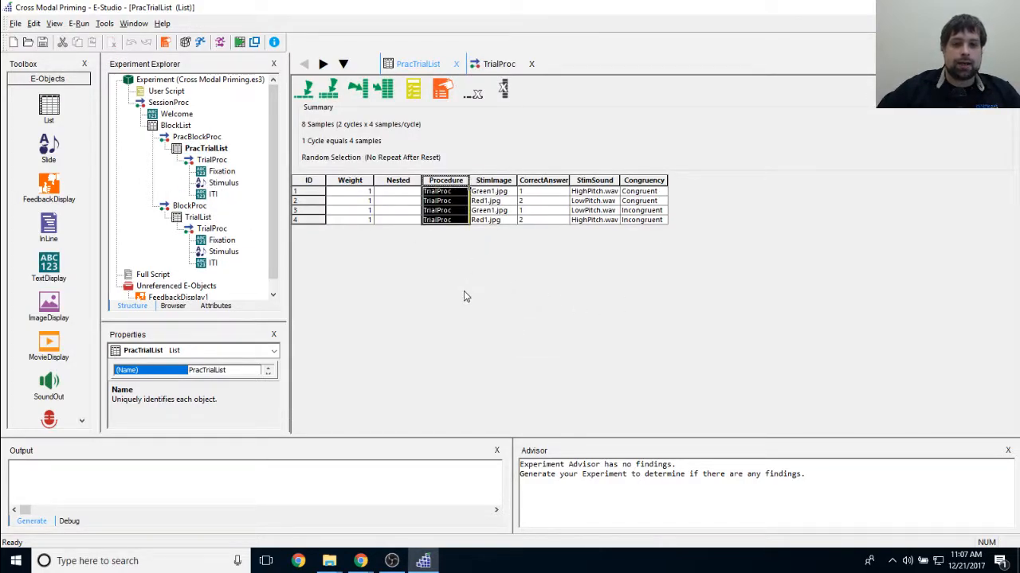
key(Delete)
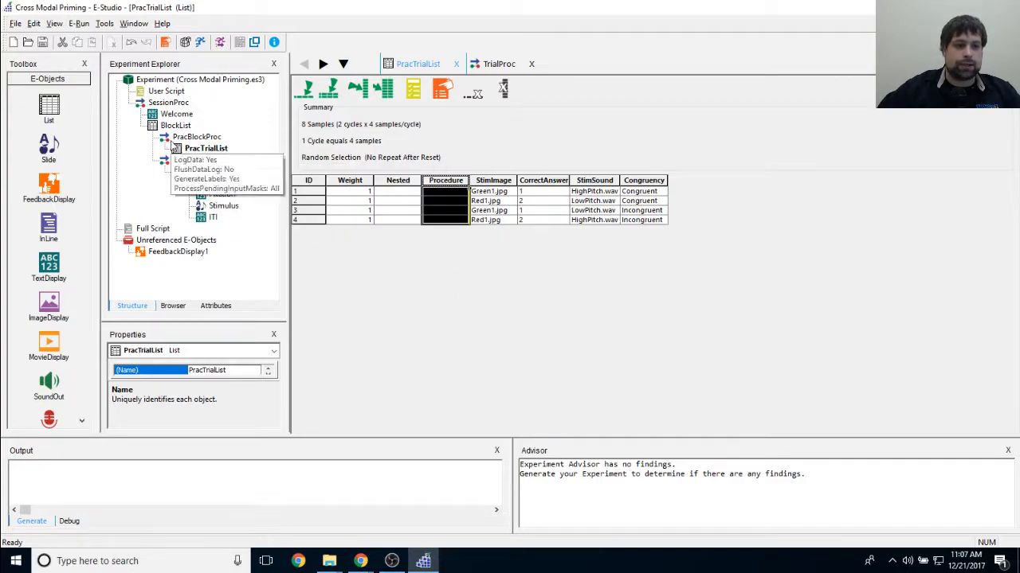
click(437, 193)
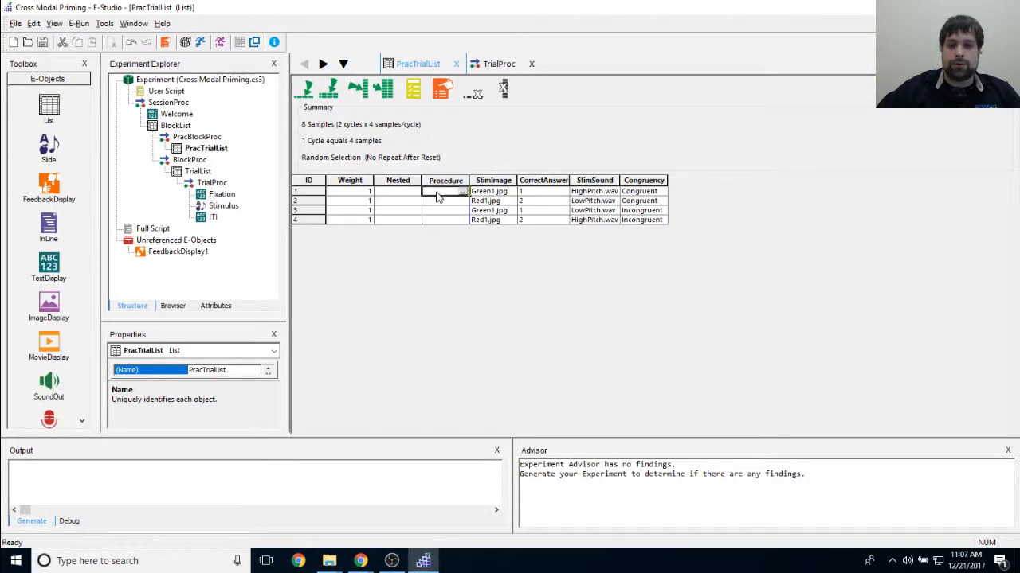
text(Prac)
text(TrialProc)
key(Return)
key(Return)
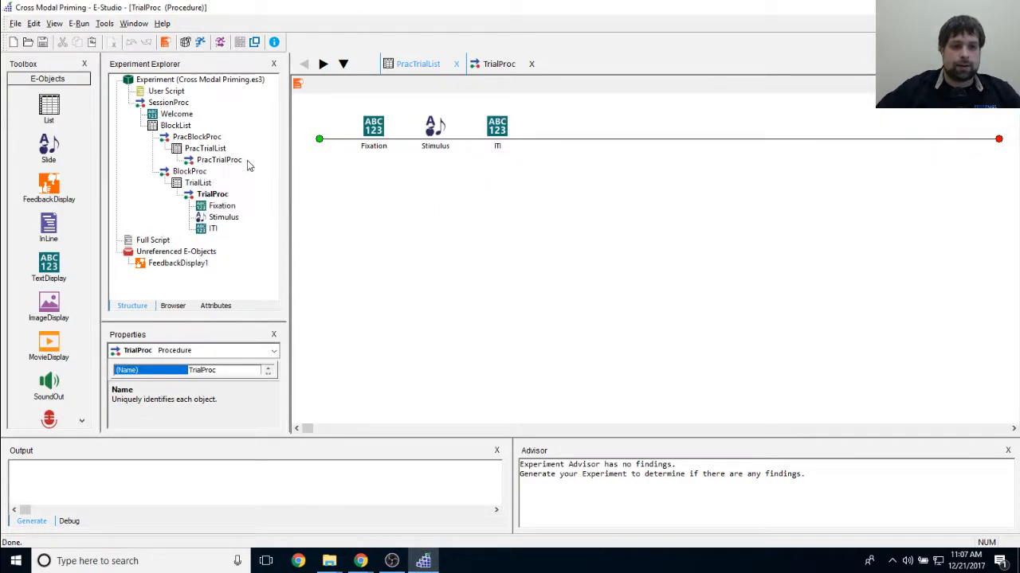
Fill PracTrialProc into levels 2 through 4 of PracTrialList and widen the Procedure column to fit the names.
double_click(206, 148)
click(456, 192)
drag(468, 196, 464, 225)
click(443, 202)
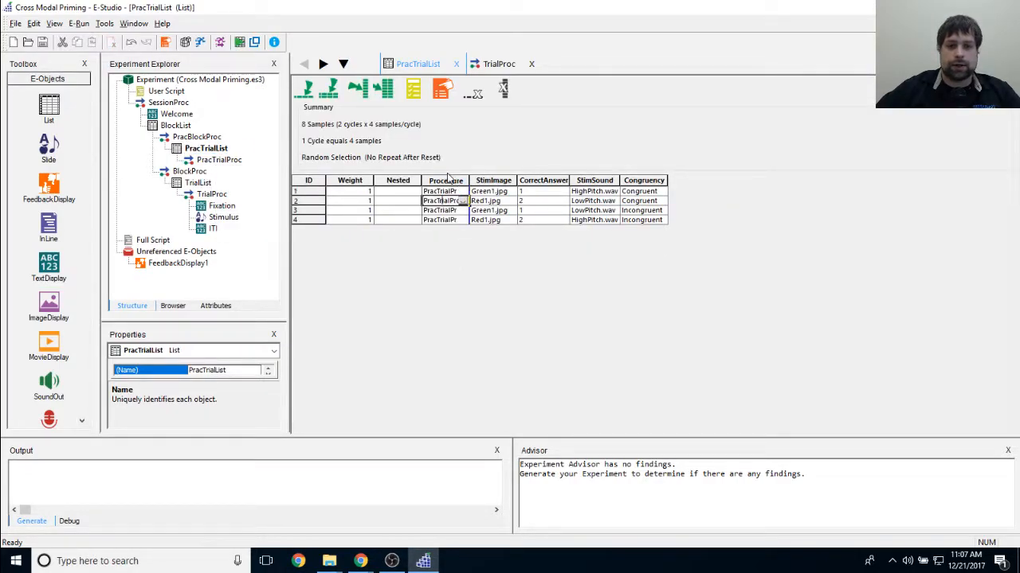
double_click(468, 181)
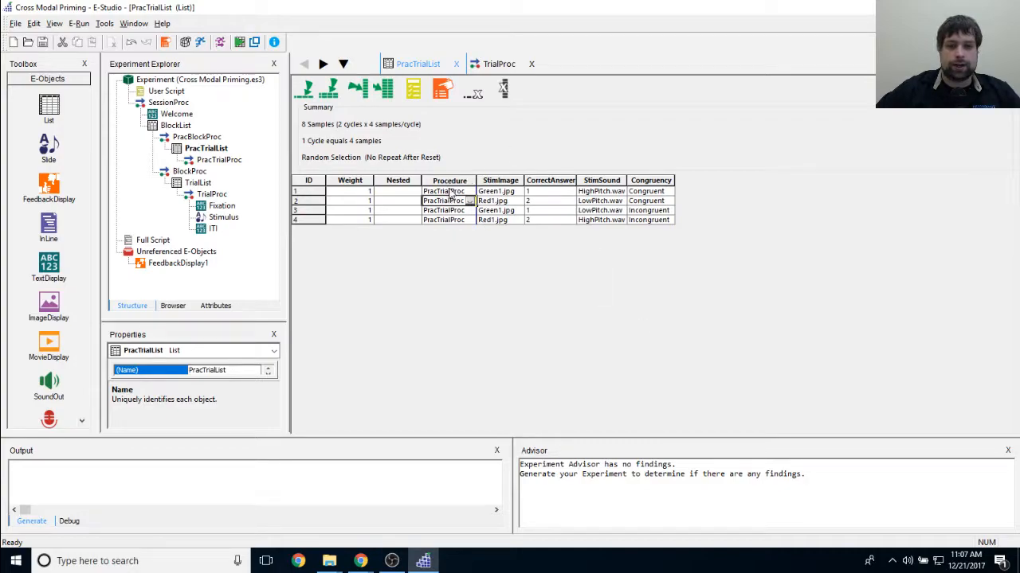
click(436, 211)
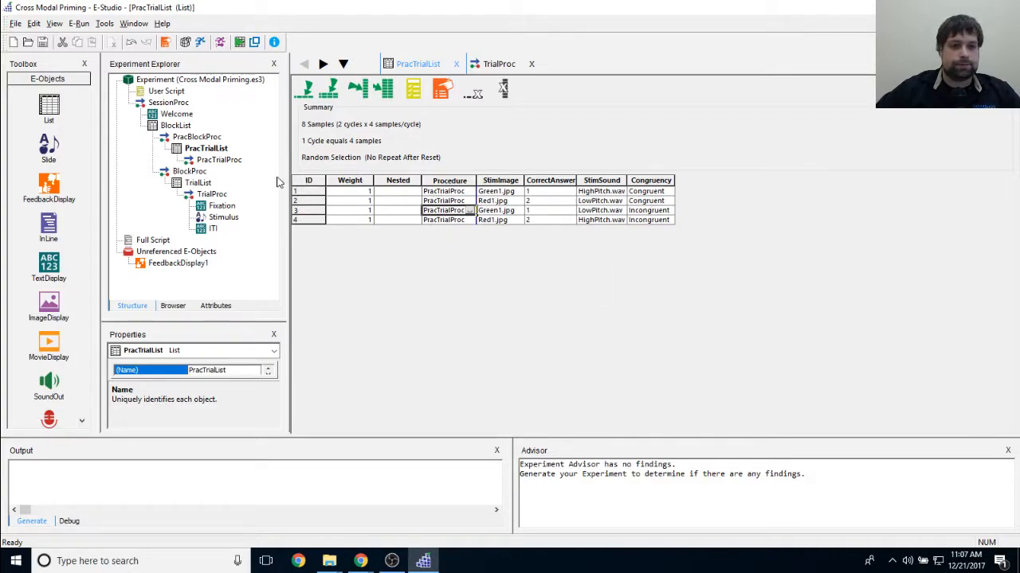
Open PracTrialProc and reuse the Fixation, Stimulus and ITI objects from TrialProc on its timeline in that order.
double_click(219, 159)
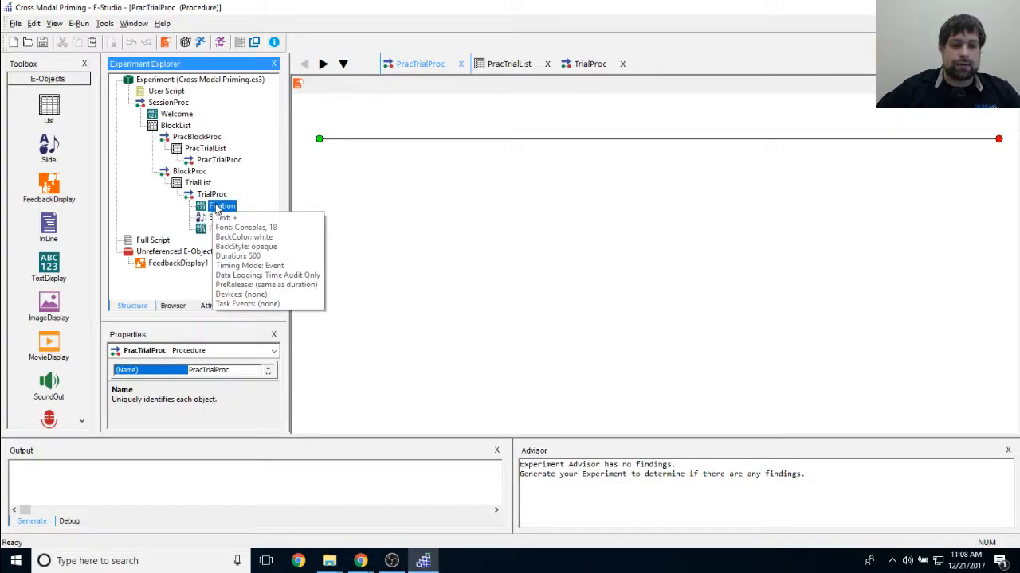
drag(216, 209, 558, 204)
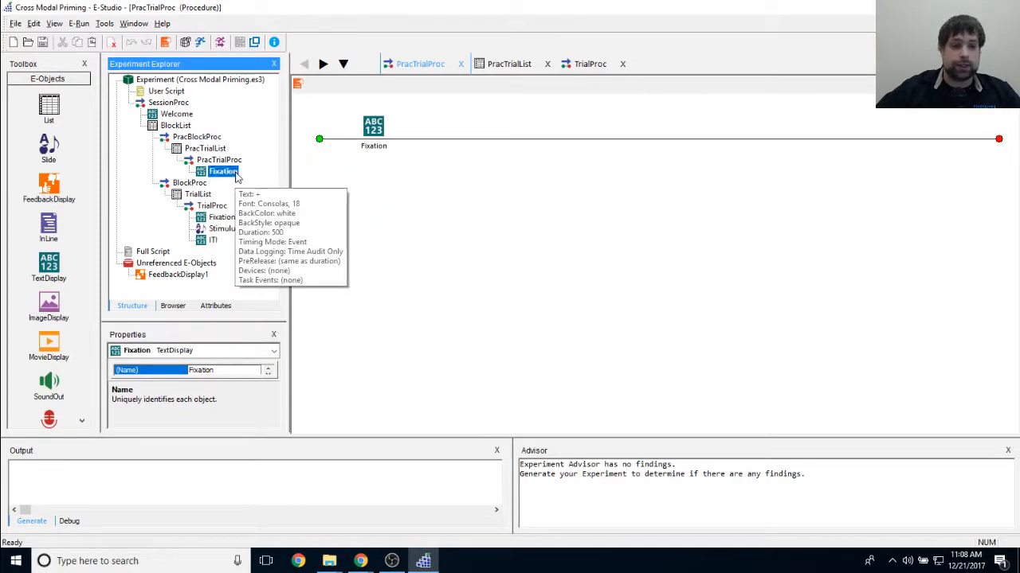
click(442, 264)
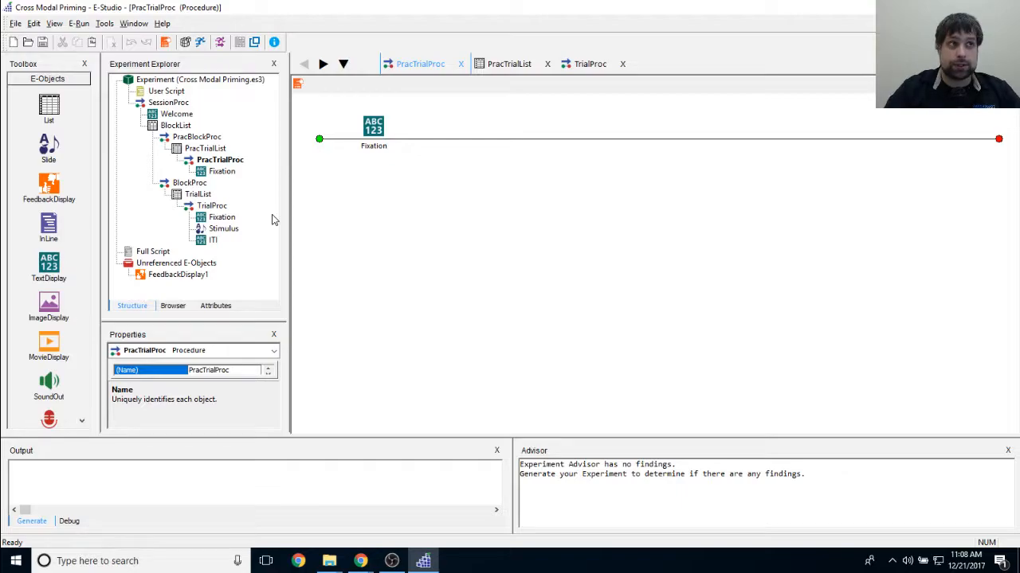
click(372, 132)
click(377, 261)
drag(216, 232, 708, 221)
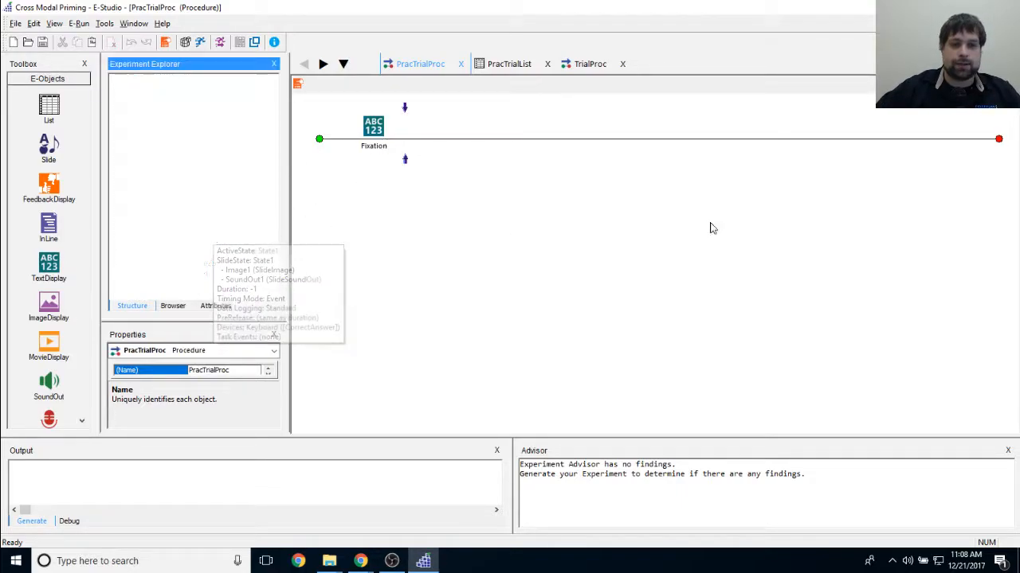
drag(213, 254, 618, 287)
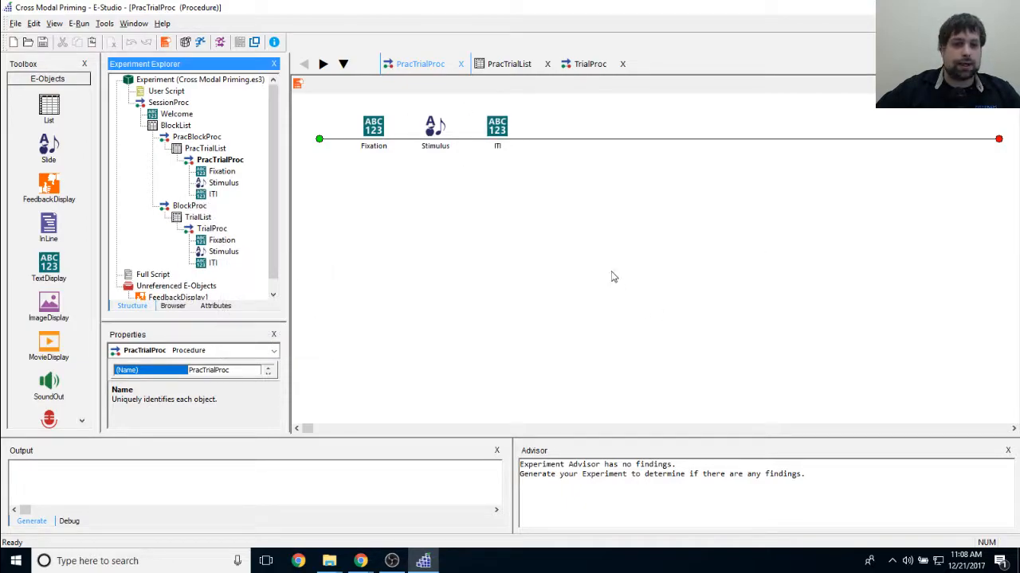
Place the unreferenced FeedbackDisplay between Stimulus and ITI in PracTrialProc and rename it Feedback.
click(181, 298)
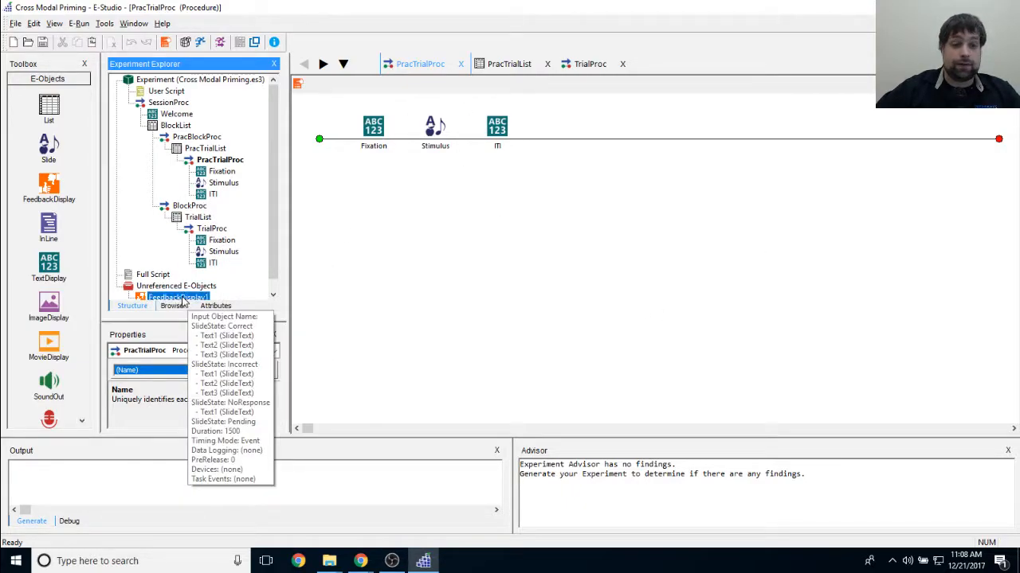
drag(182, 297, 430, 127)
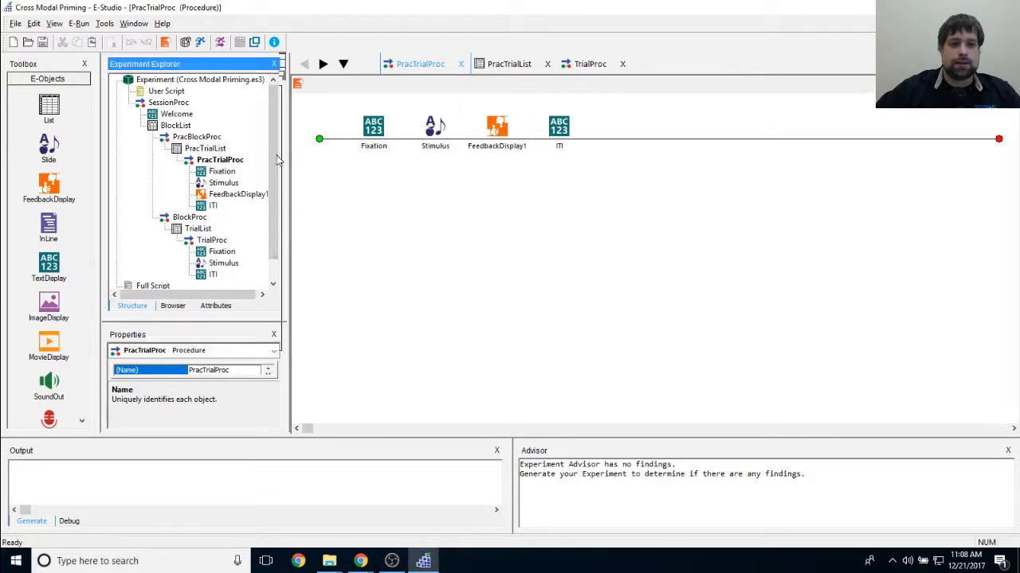
scroll(270, 171, down, 1)
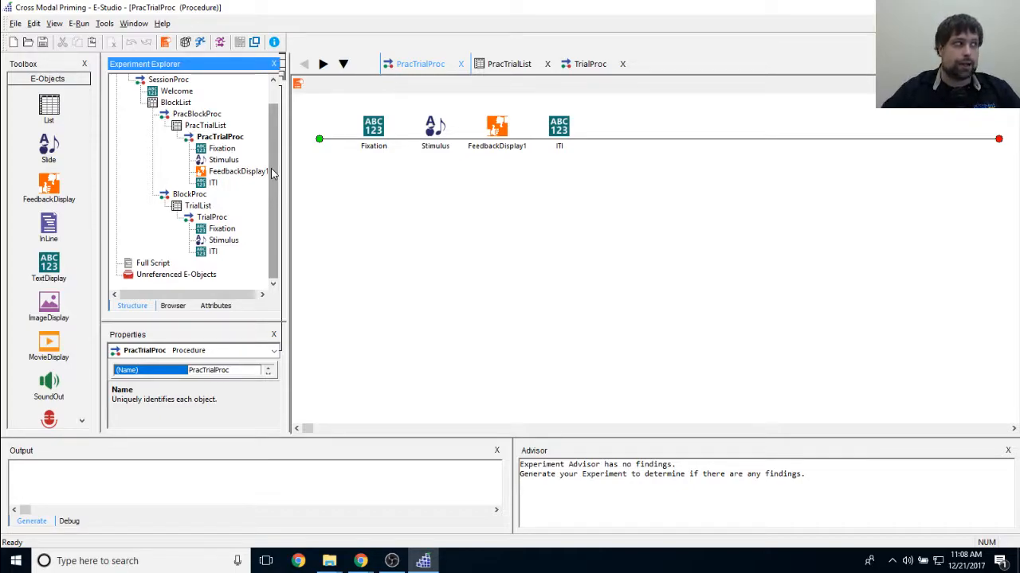
click(501, 127)
right_click(501, 127)
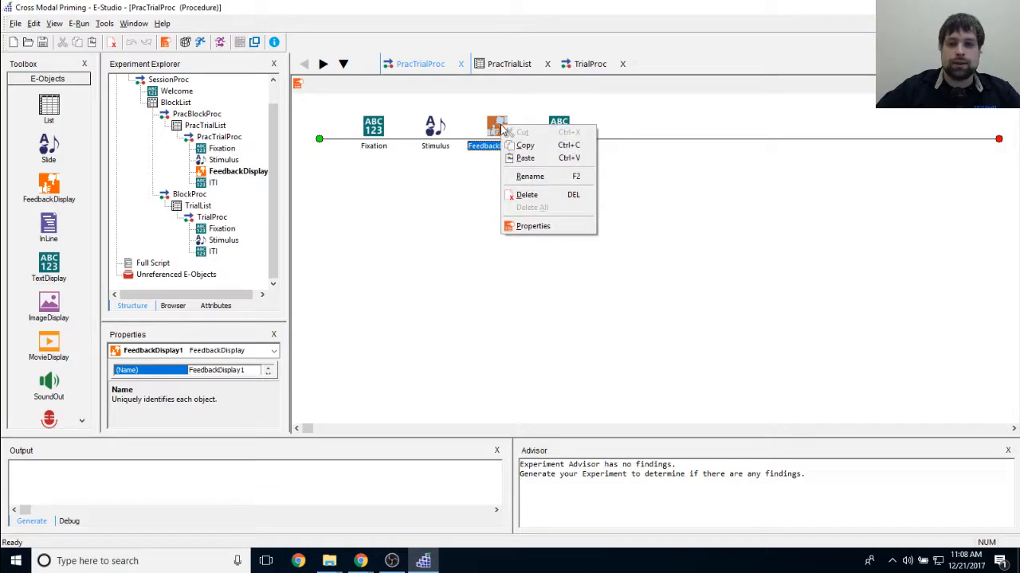
click(516, 176)
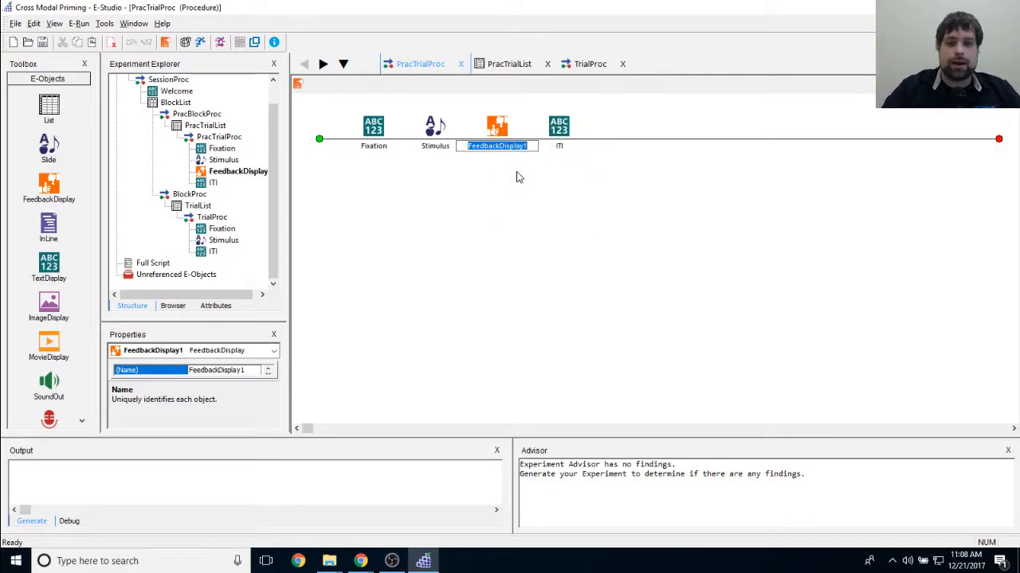
text(Feedback)
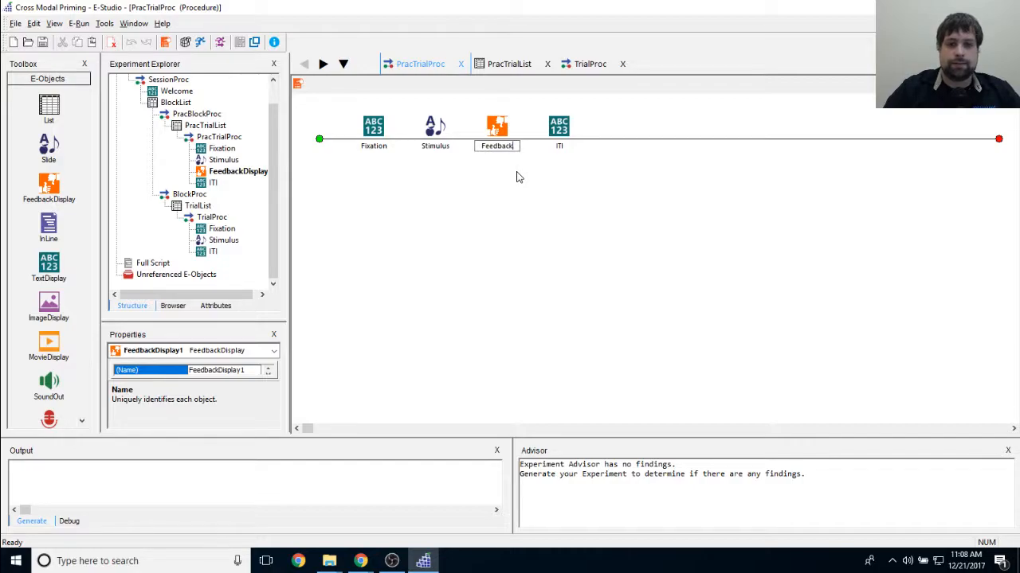
key(Return)
click(516, 177)
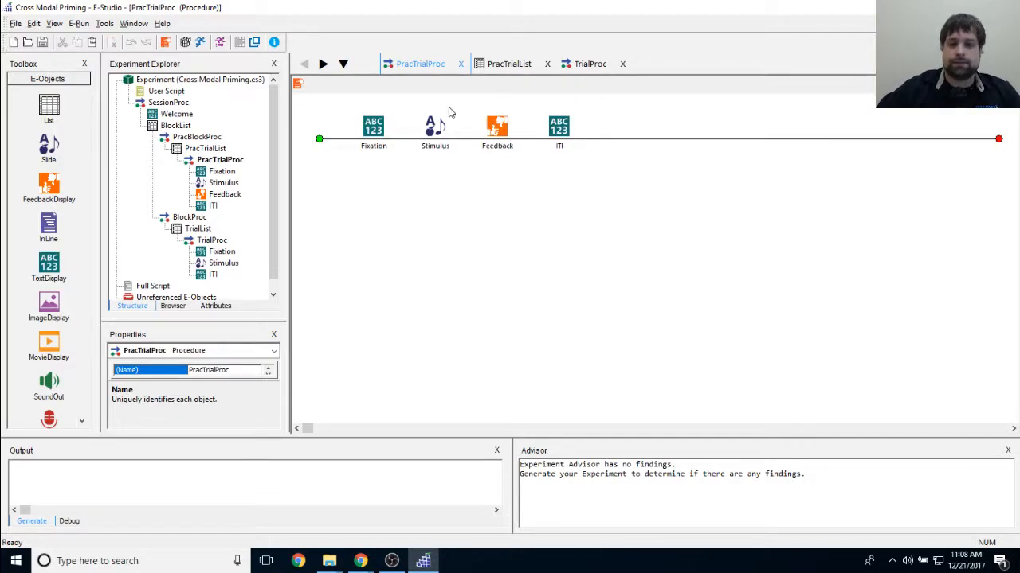
Open the Feedback object and examine its Correct, Incorrect, NoResponse and Pending states and their text.
double_click(496, 126)
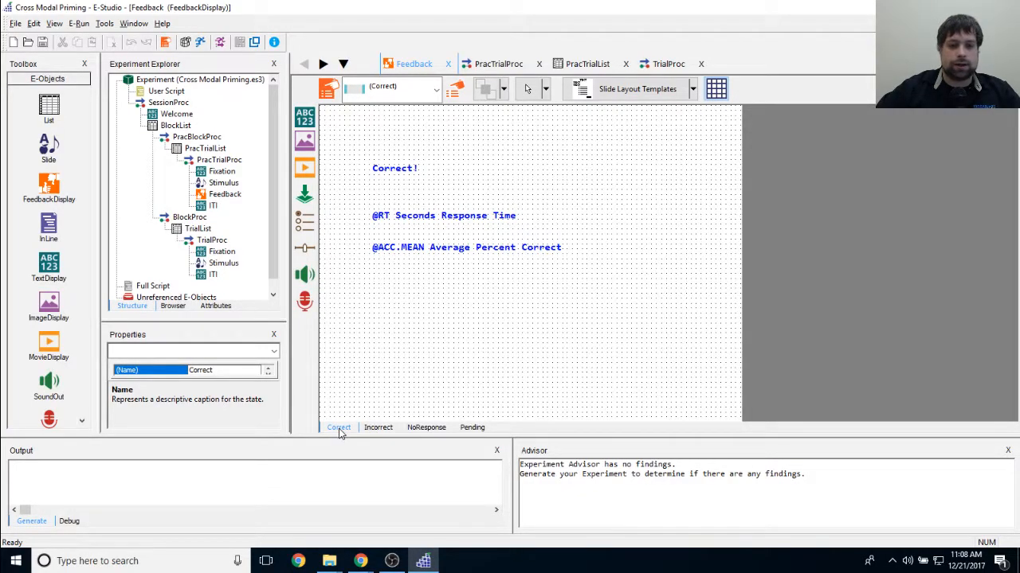
click(379, 428)
click(342, 428)
click(378, 429)
click(426, 428)
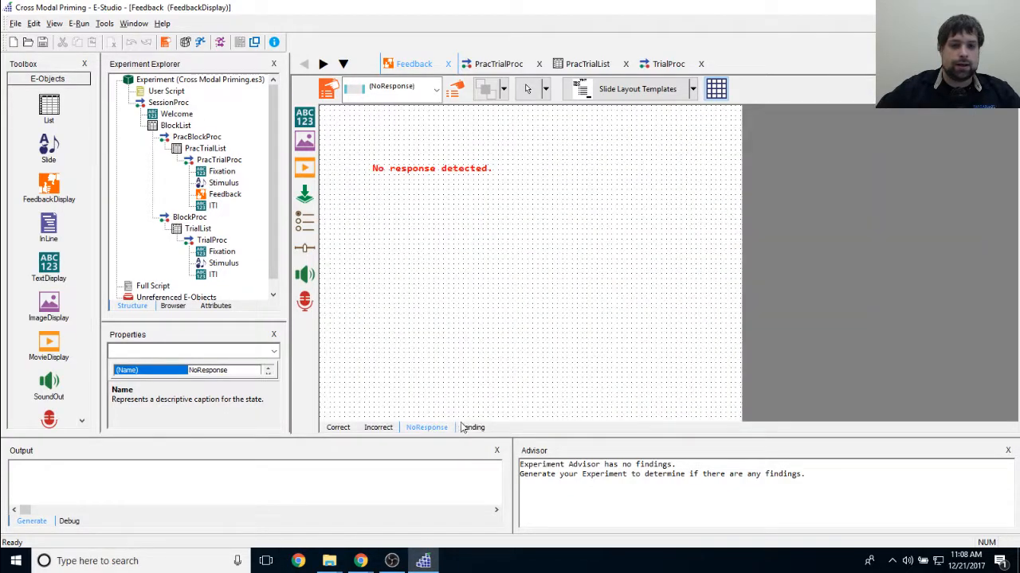
click(472, 428)
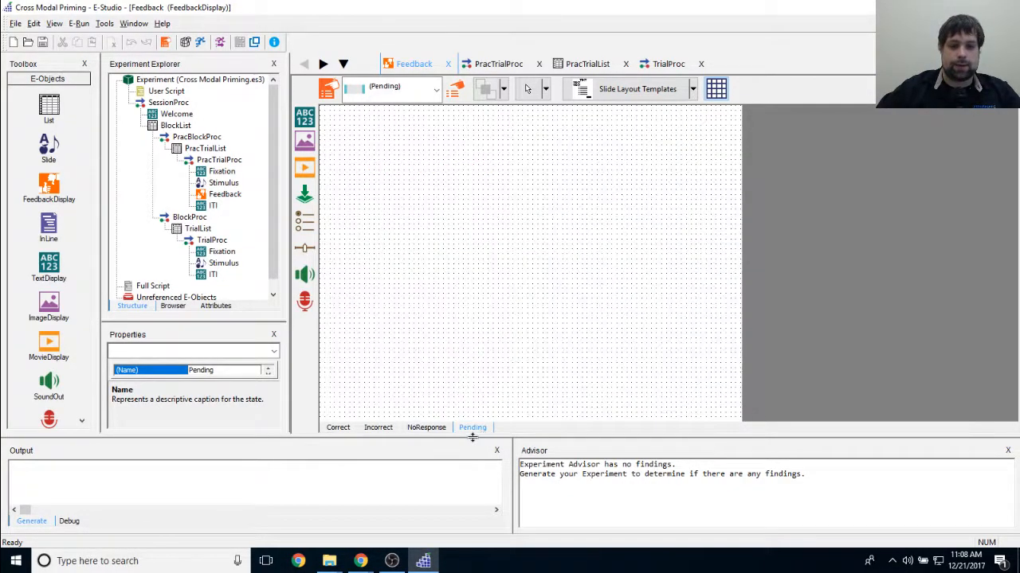
click(338, 428)
click(378, 429)
click(338, 428)
click(379, 427)
click(376, 247)
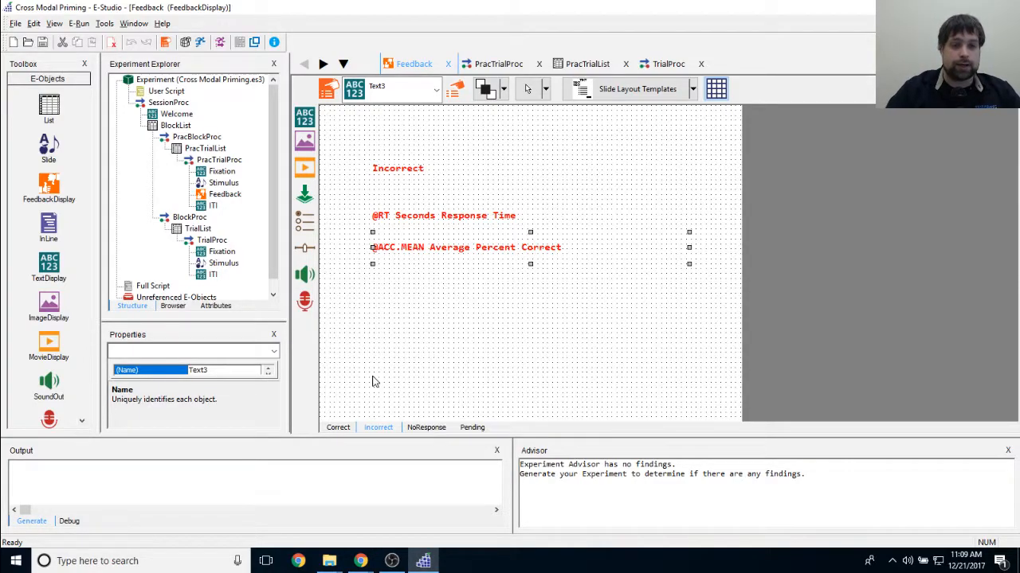
click(507, 144)
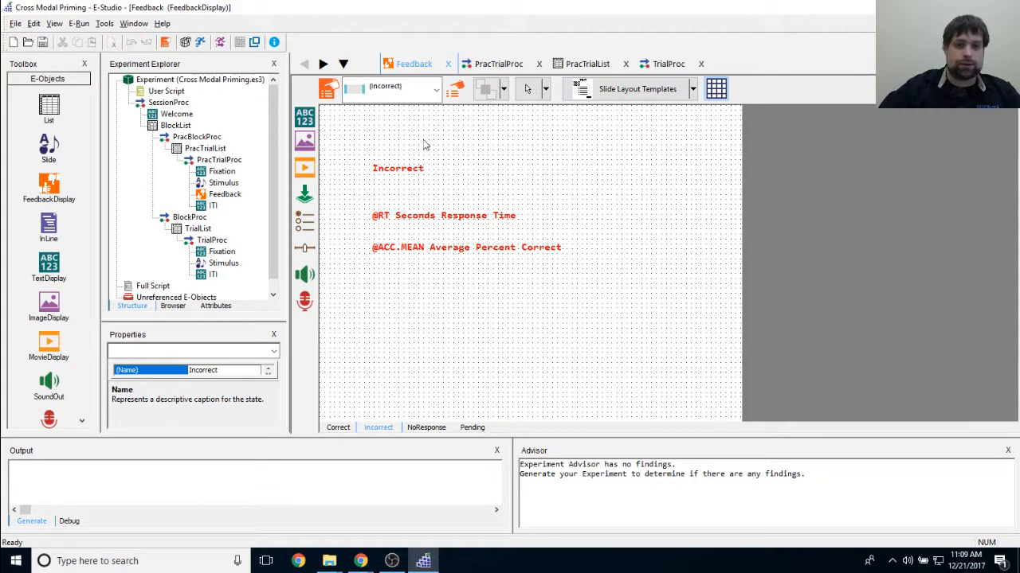
Set the Feedback object's Input Object Name to Stimulus and apply the change.
click(328, 88)
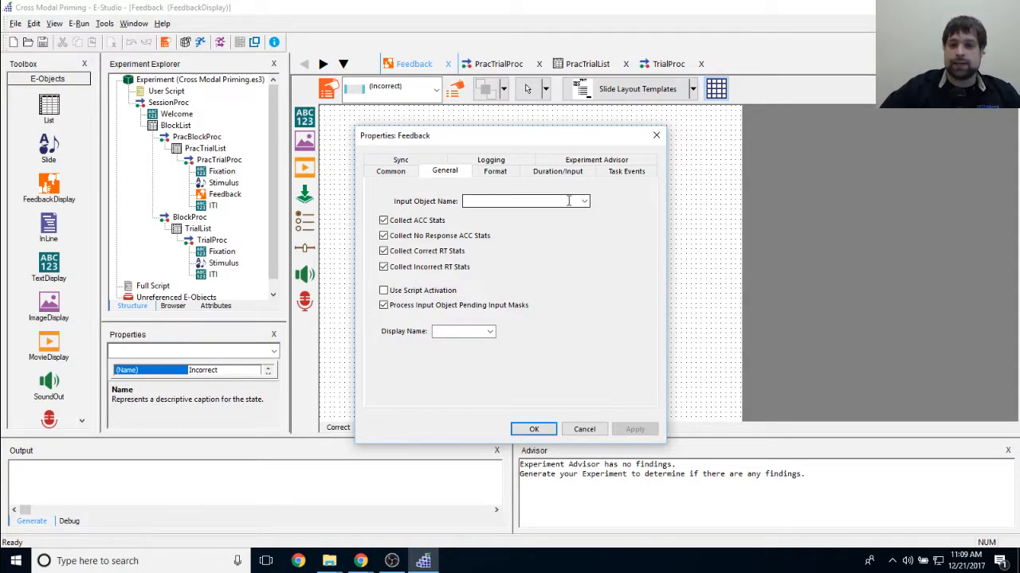
click(584, 200)
click(565, 230)
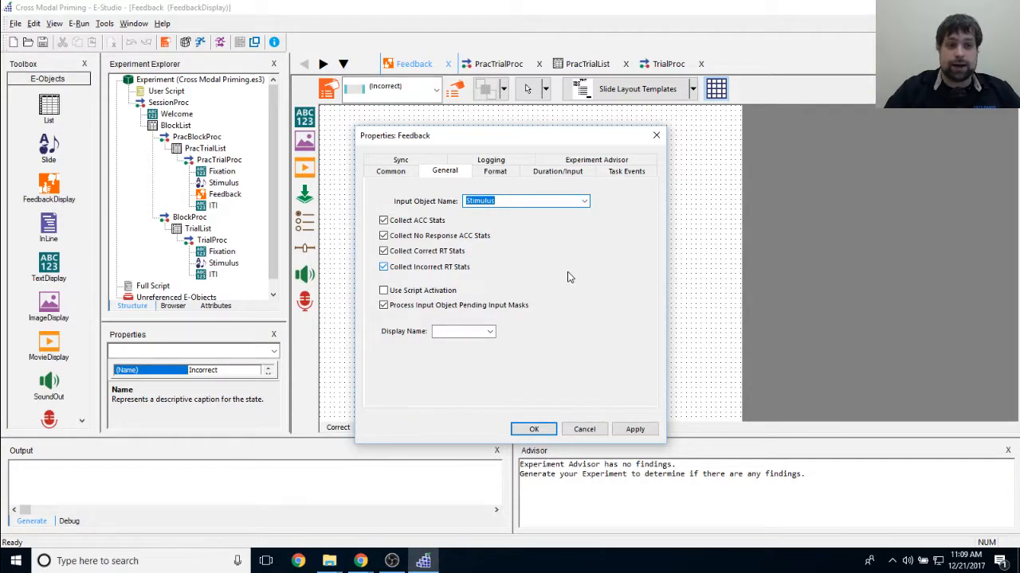
click(635, 430)
click(534, 429)
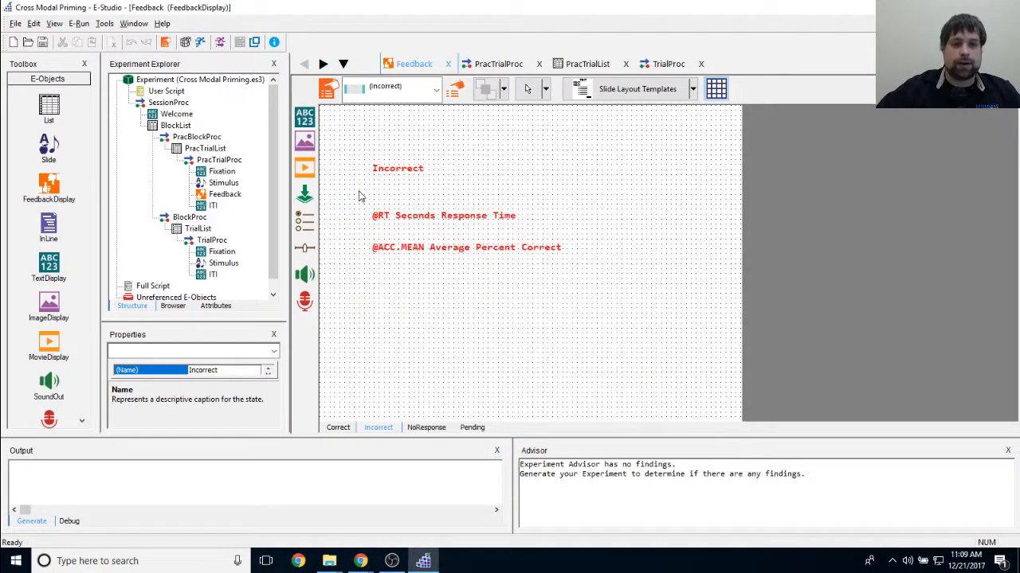
Set the Feedback object's Data Logging to Time Audit Only and apply the change.
click(327, 89)
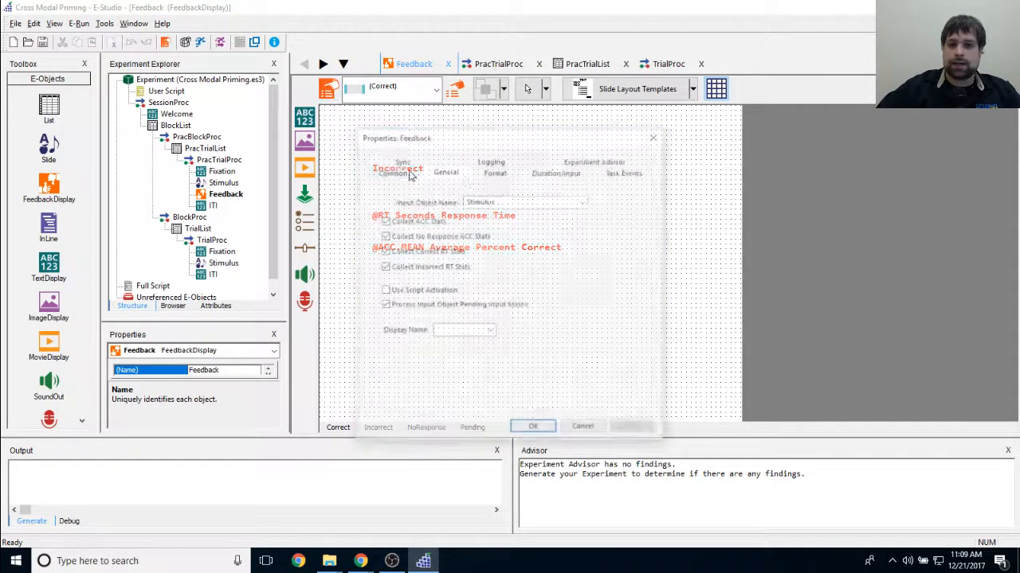
click(542, 173)
double_click(460, 201)
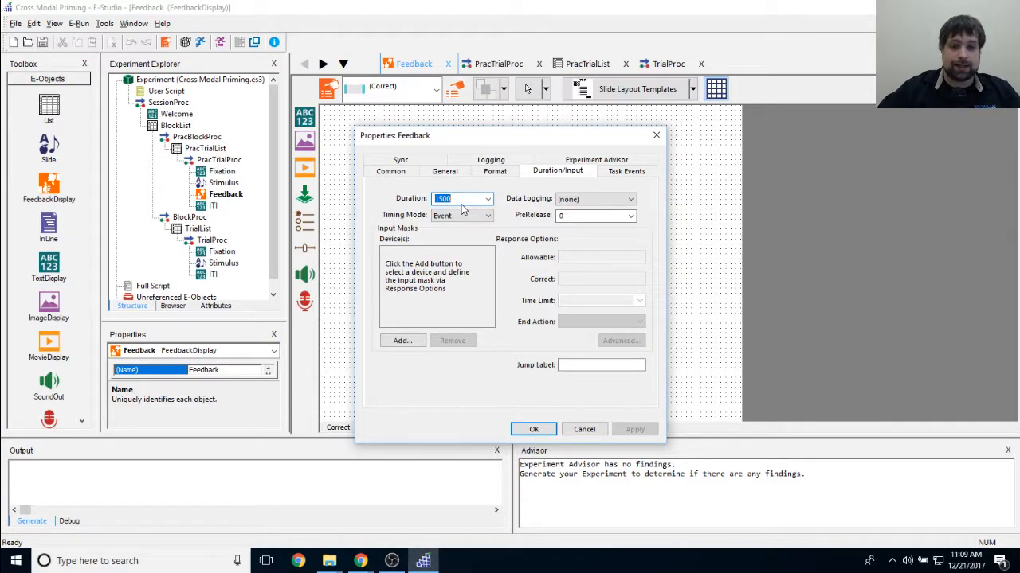
click(615, 198)
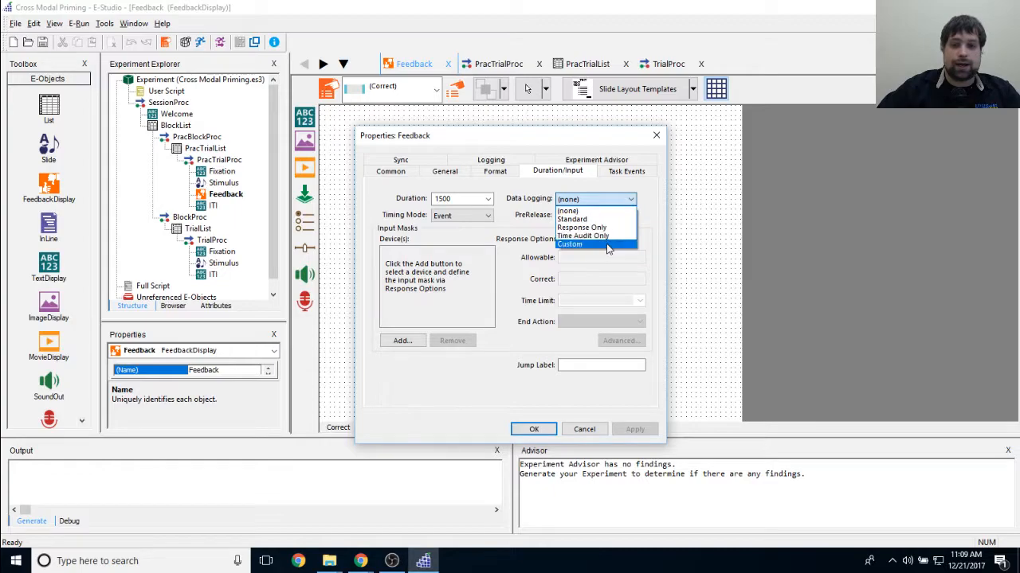
click(613, 236)
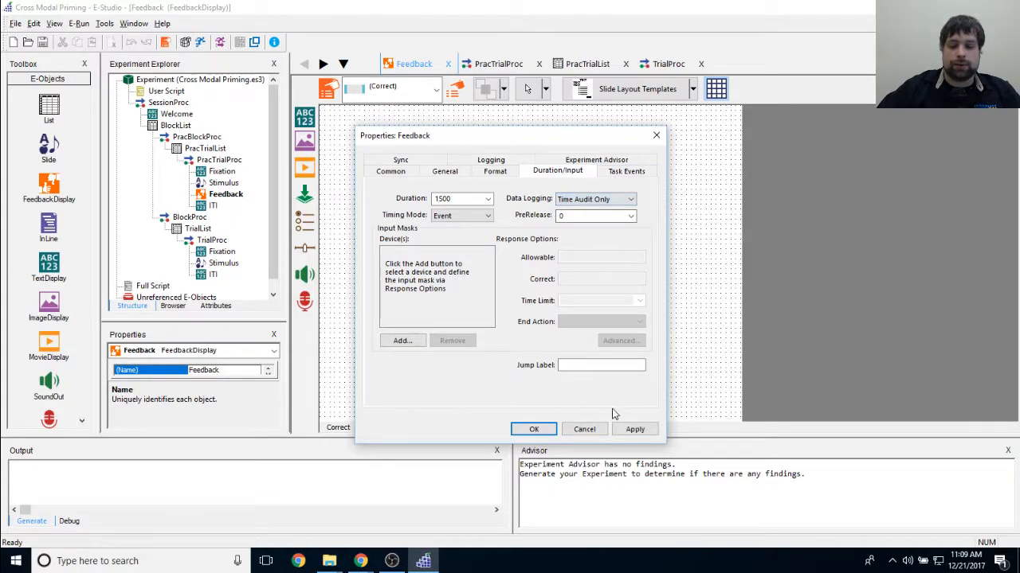
click(634, 429)
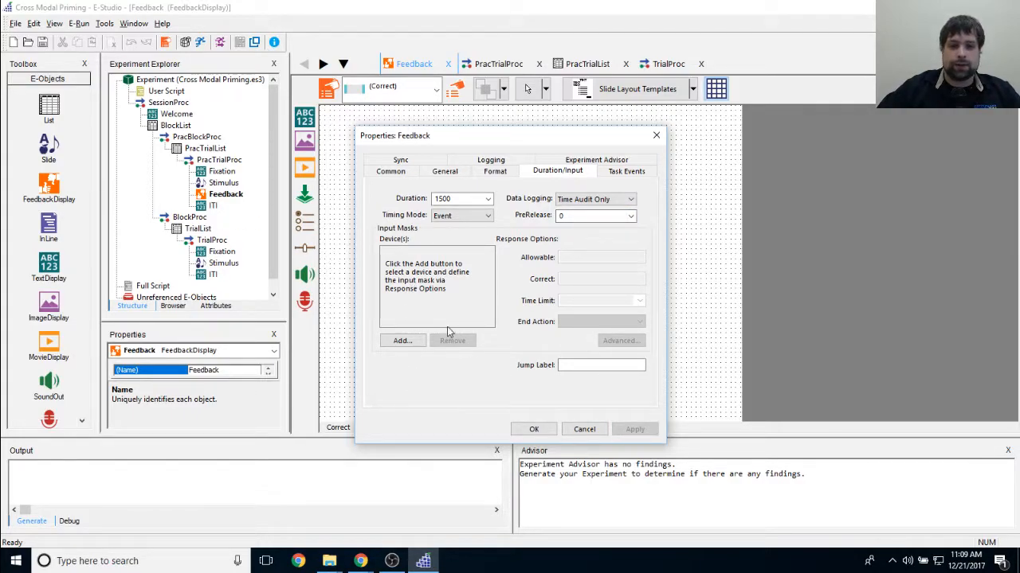
click(533, 429)
Review the Correct feedback state and the PracTrialList, and close all object windows.
click(338, 428)
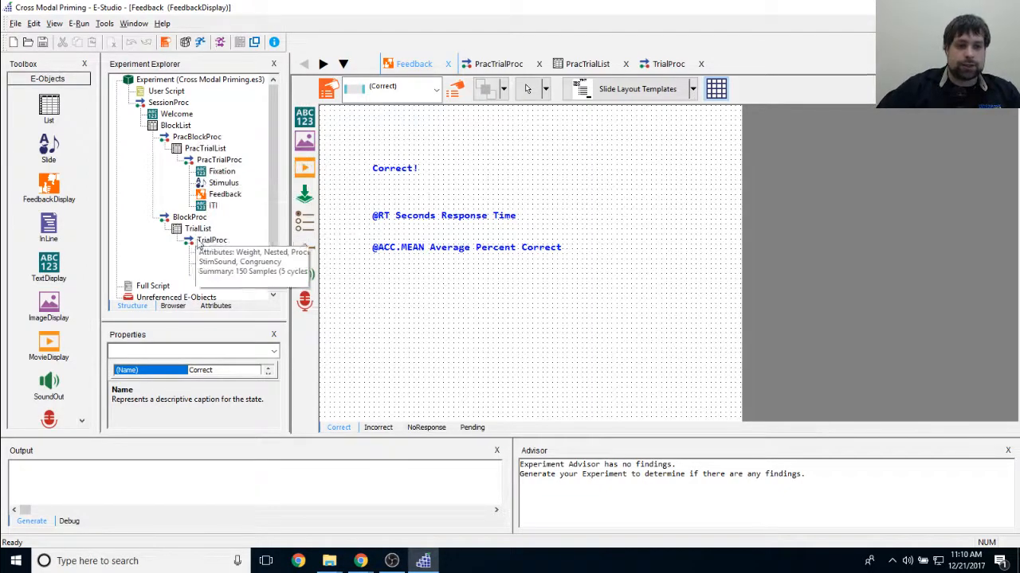
click(236, 226)
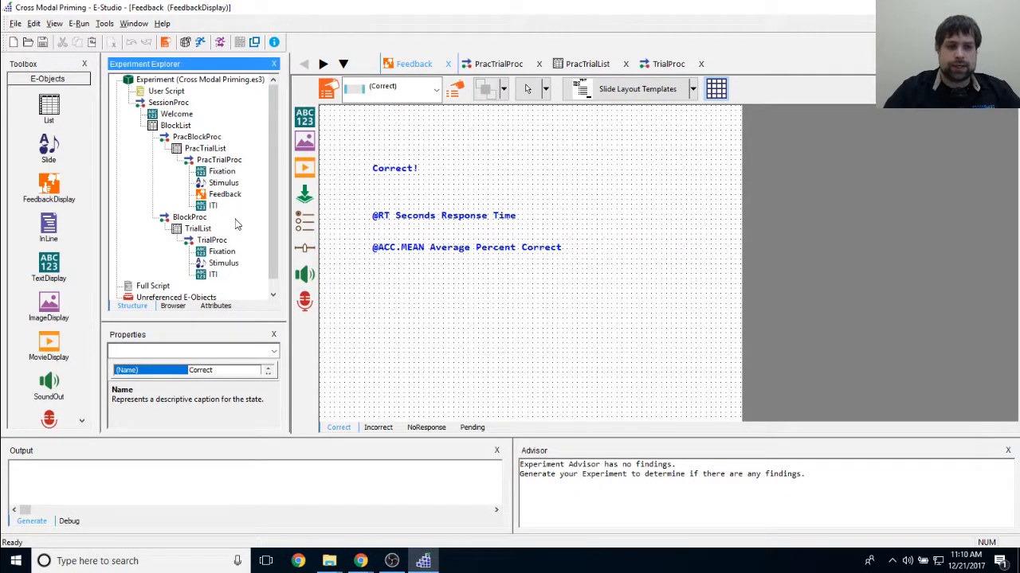
double_click(192, 151)
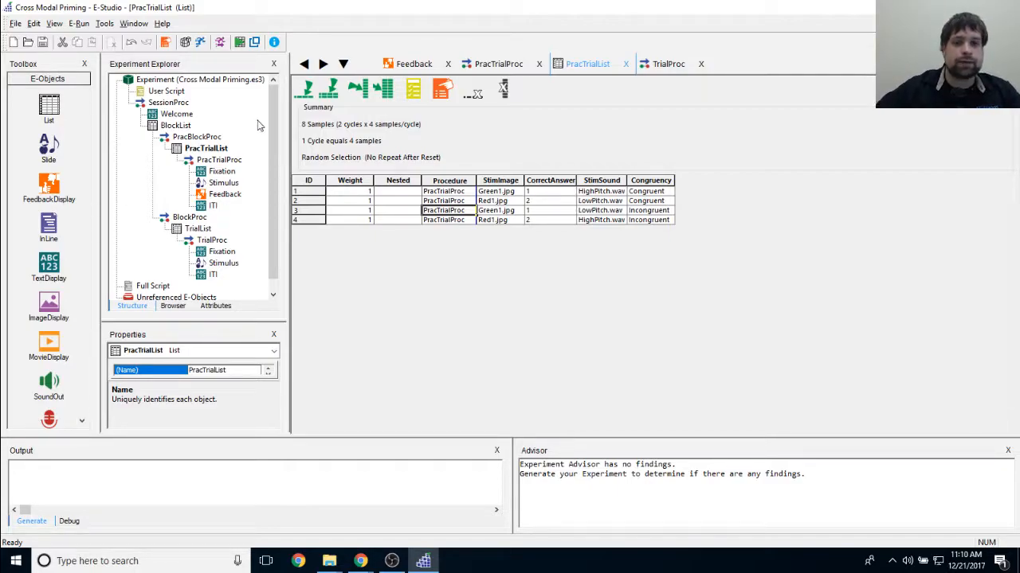
drag(270, 112, 273, 128)
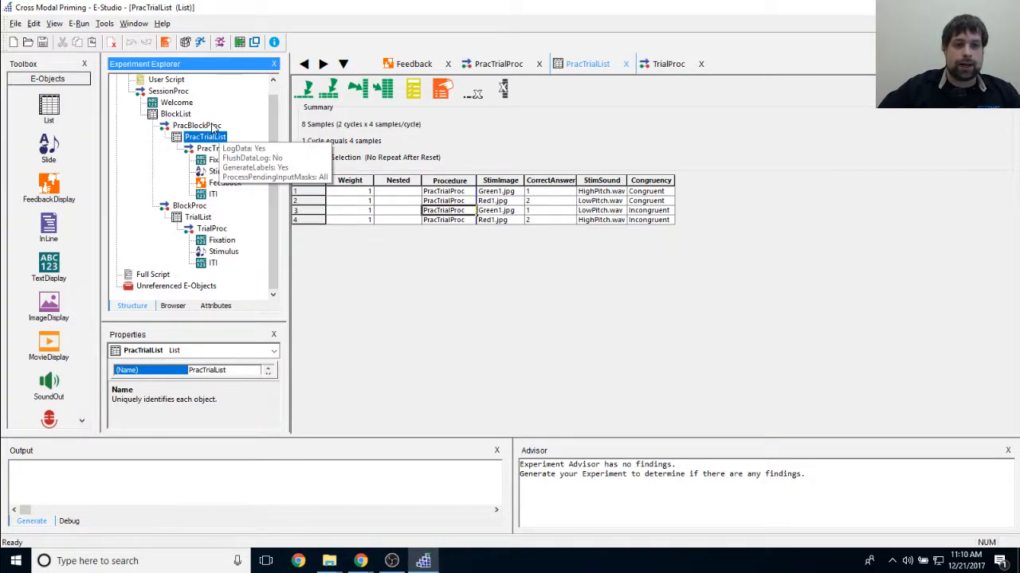
click(134, 23)
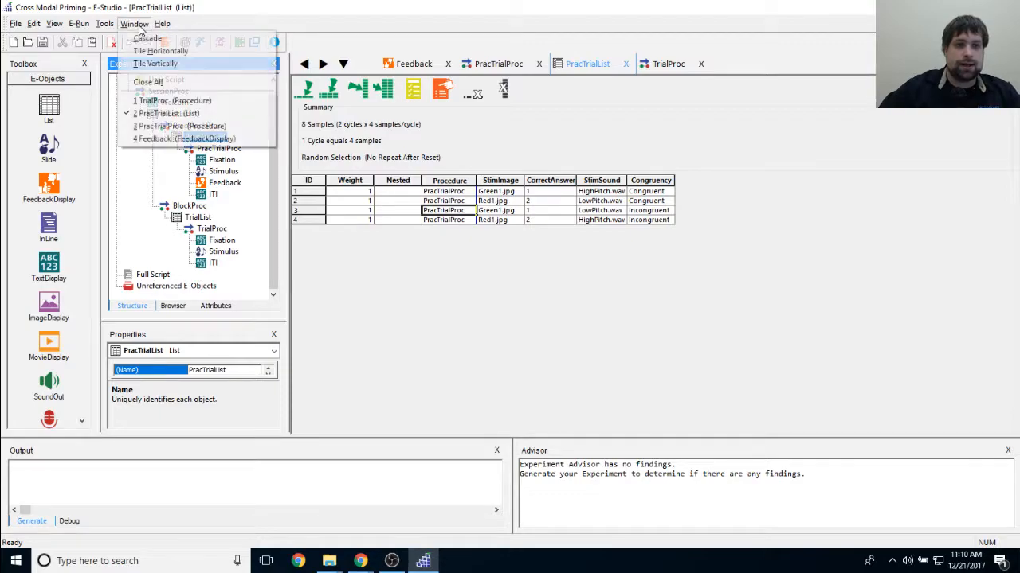
click(152, 82)
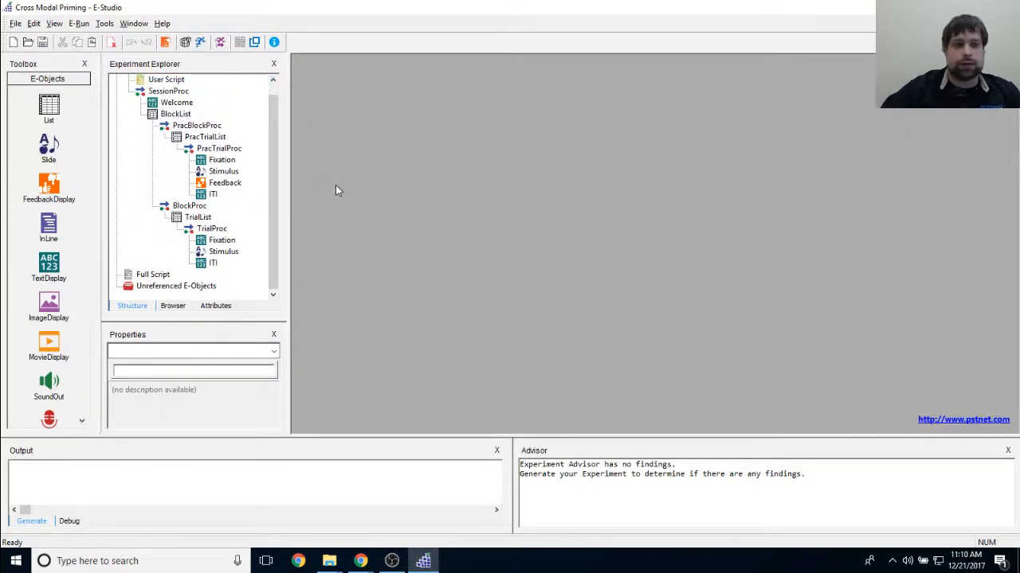
Open PracBlockProc and add a TextDisplay after PracTrialList on its timeline.
double_click(198, 127)
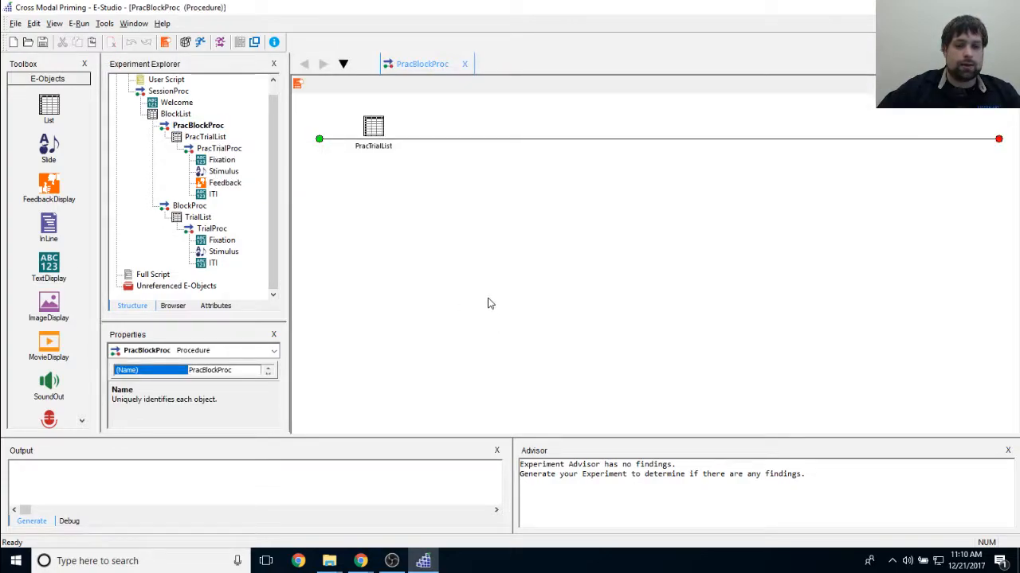
click(372, 142)
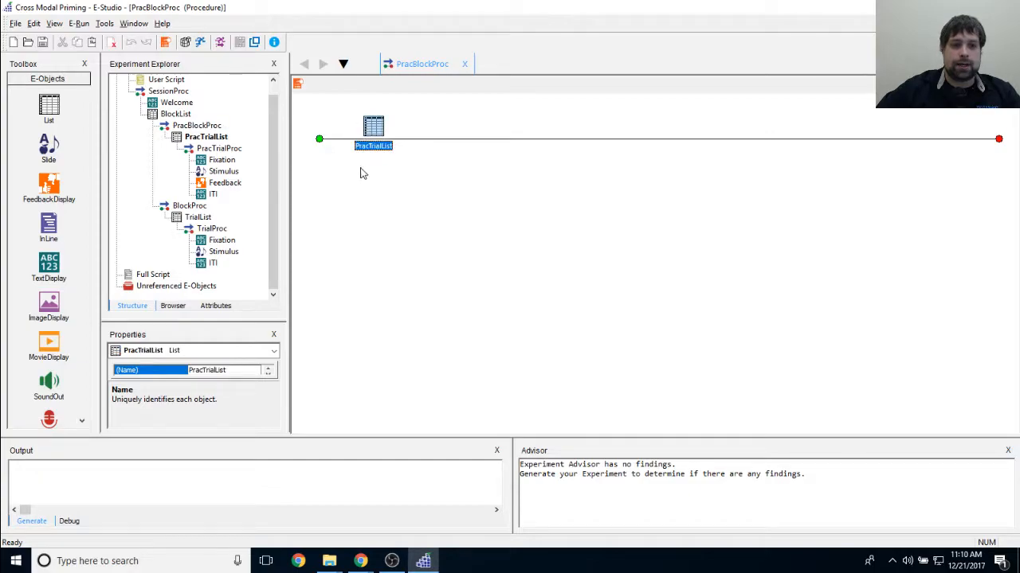
click(352, 199)
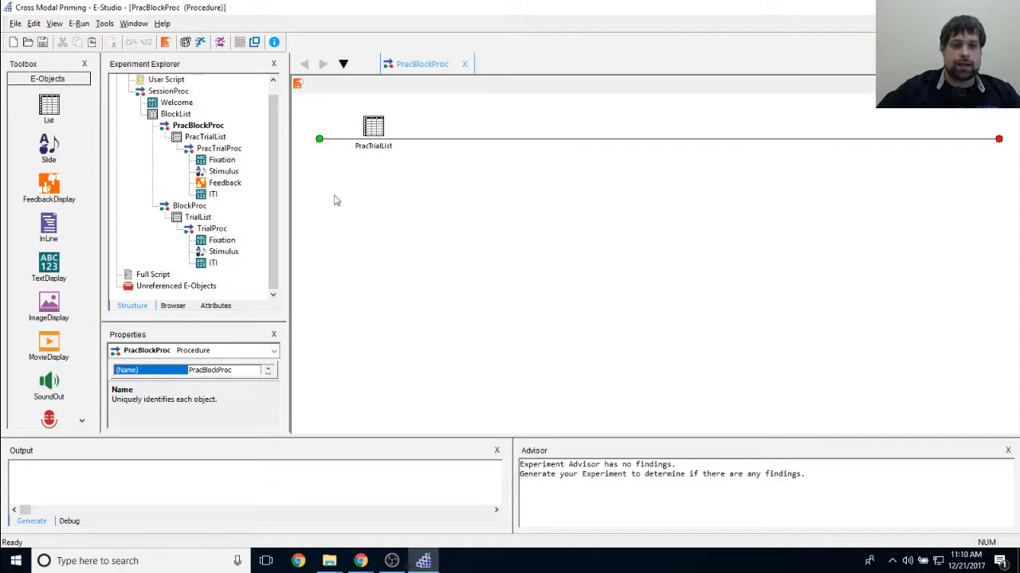
click(51, 262)
drag(51, 261, 539, 253)
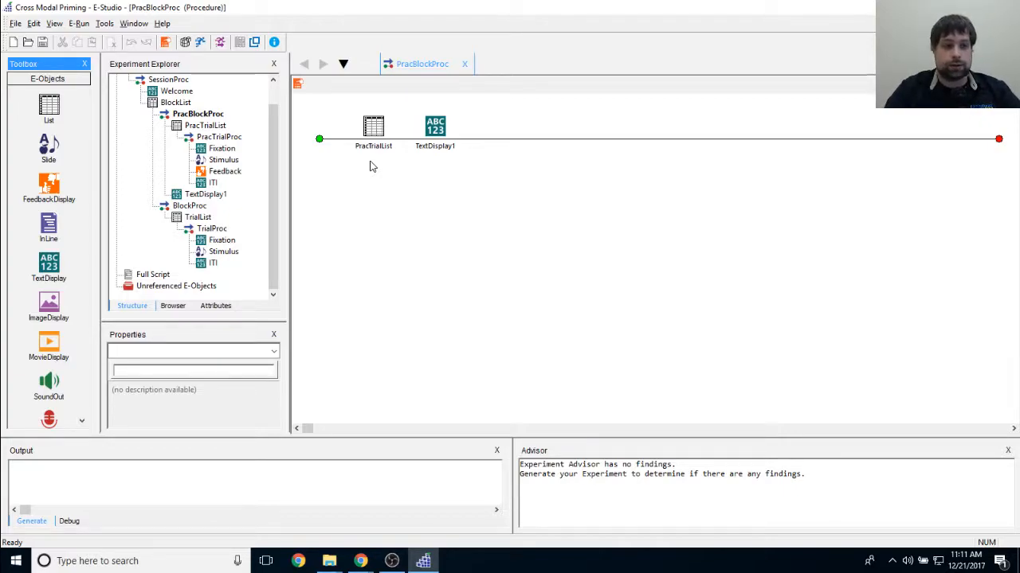
Review TrialList and the BlockProc timeline, and rename the TextDisplay on the PracBlockProc timeline to EndPrac.
click(442, 129)
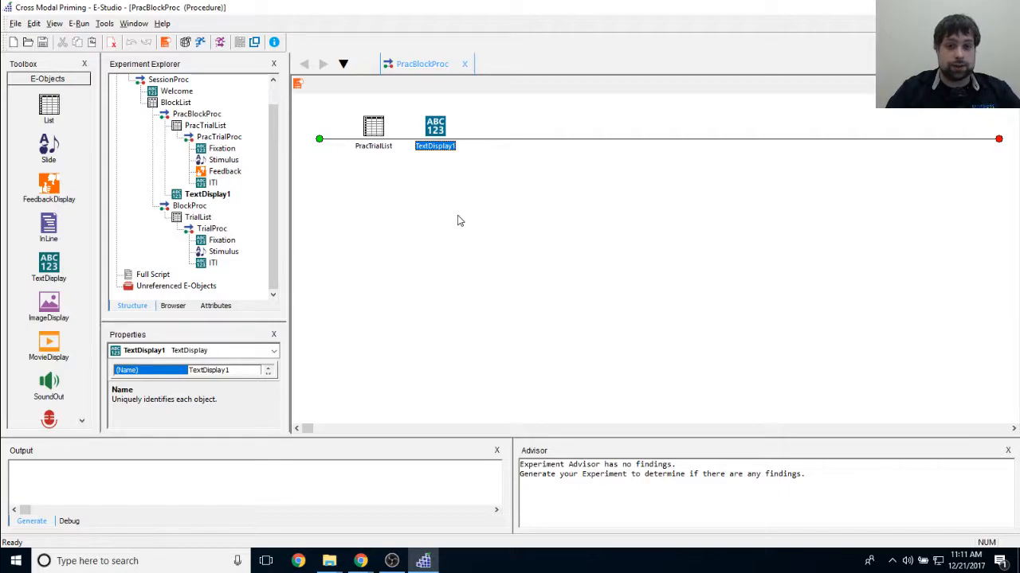
double_click(196, 217)
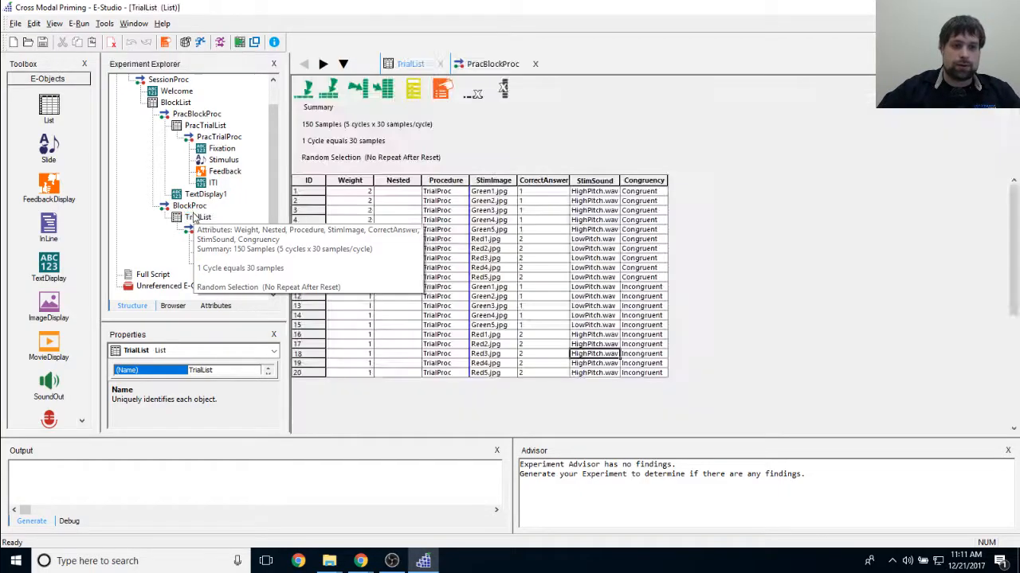
double_click(191, 207)
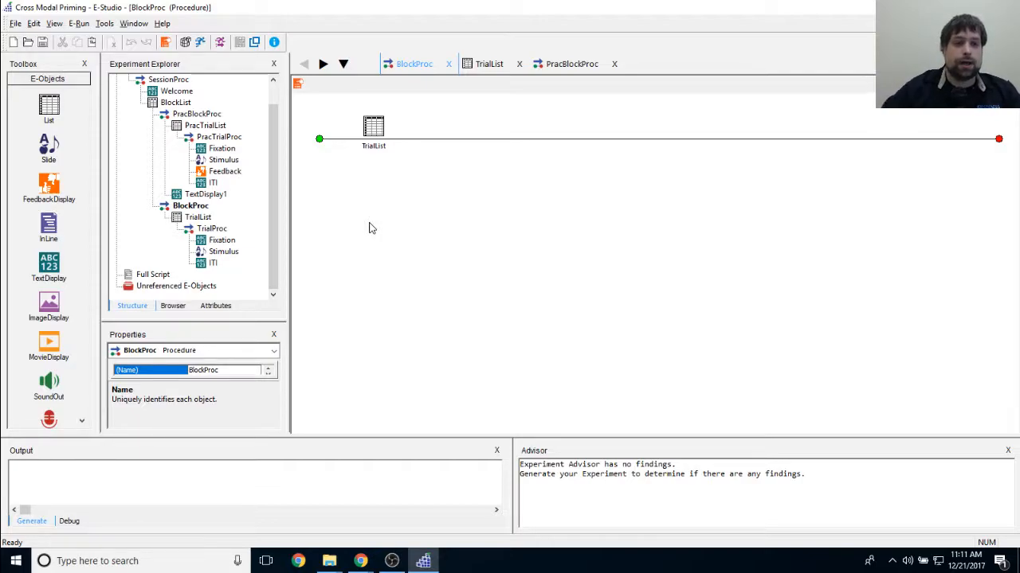
double_click(199, 115)
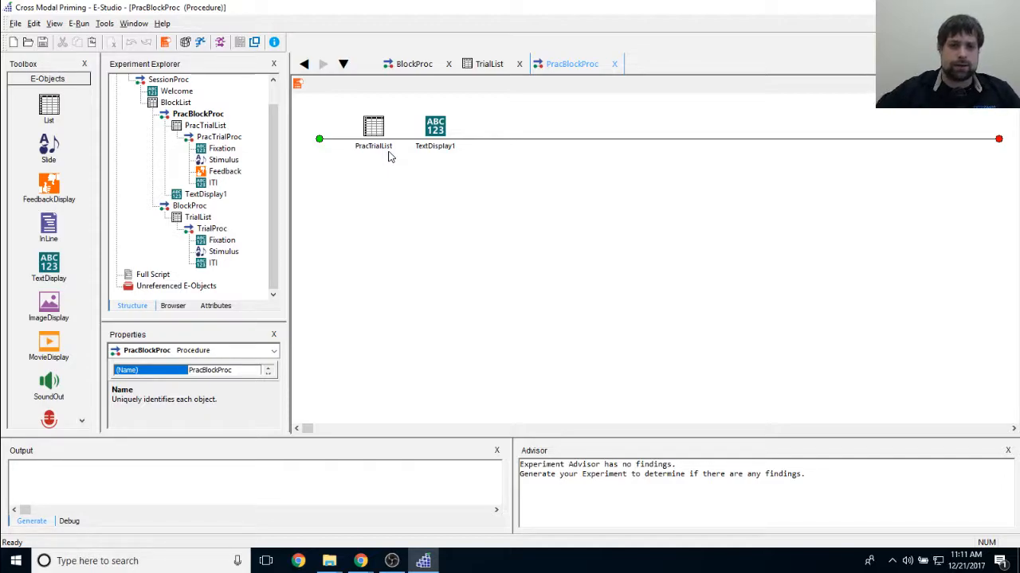
click(436, 129)
right_click(441, 127)
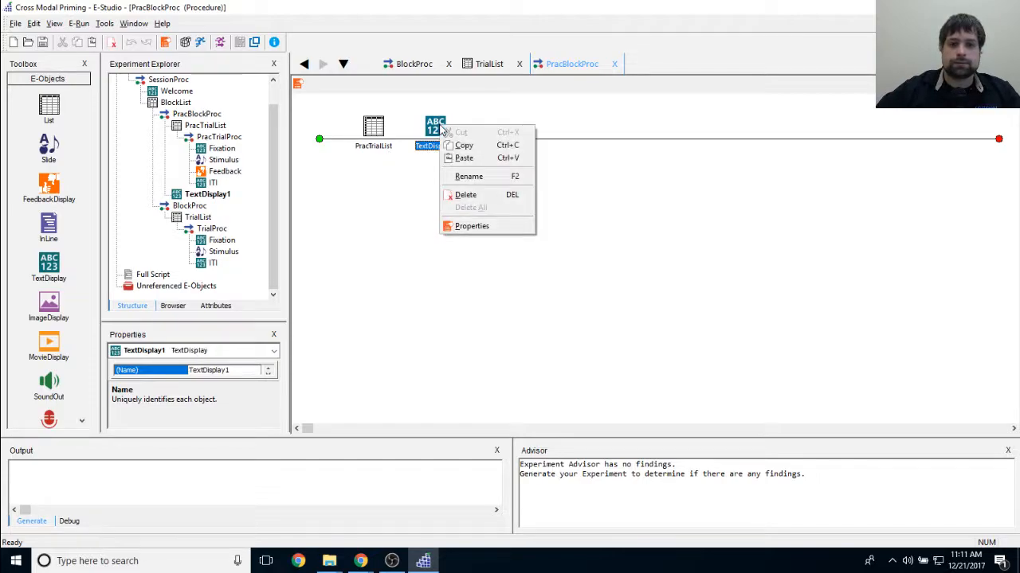
click(468, 179)
text(EndPrac)
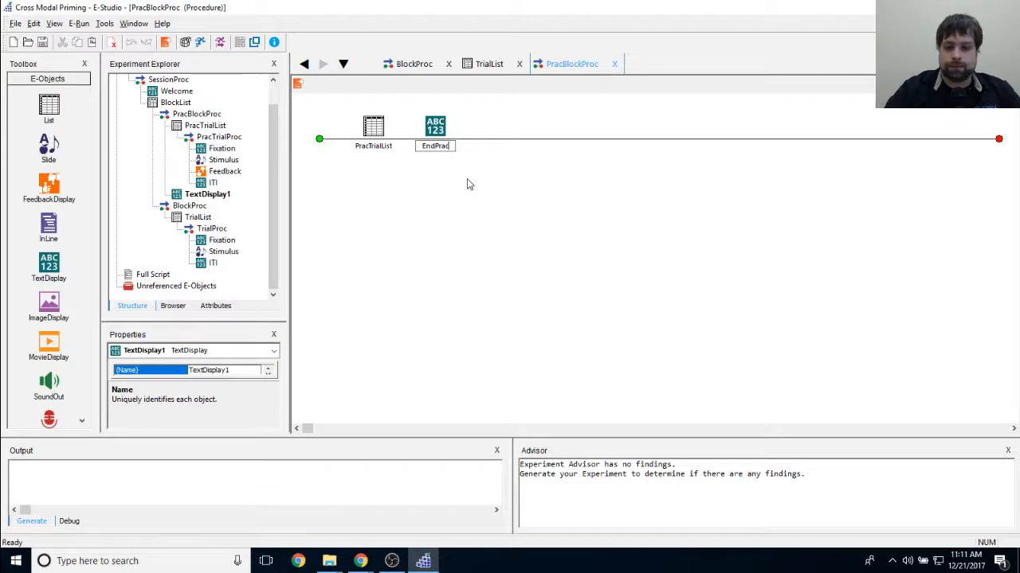
key(Return)
Open EndPrac and enter the message "Thank you very much for completing the practice trials!" followed by a blank line.
double_click(435, 125)
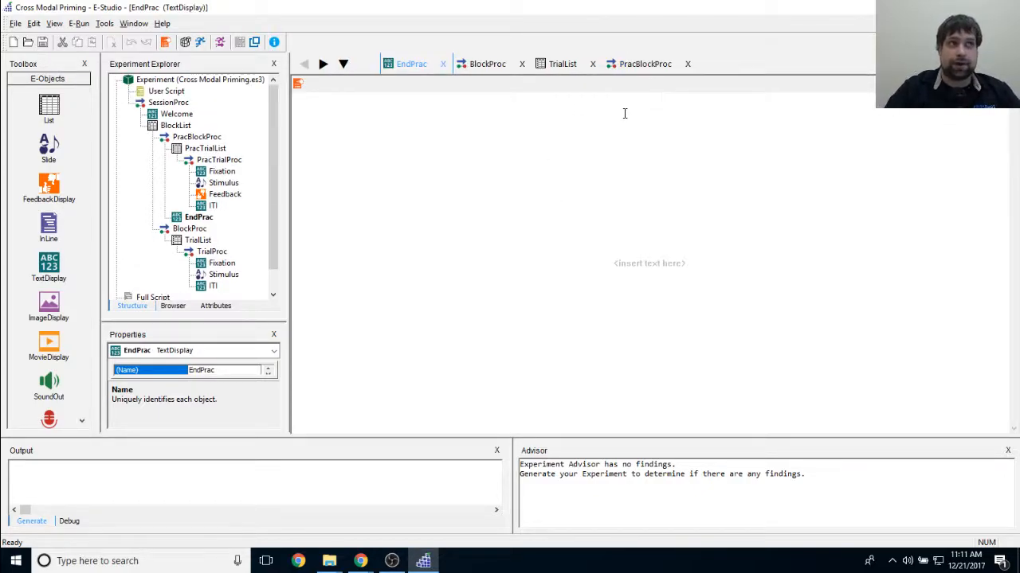
text(Thank you very much for completing the prac)
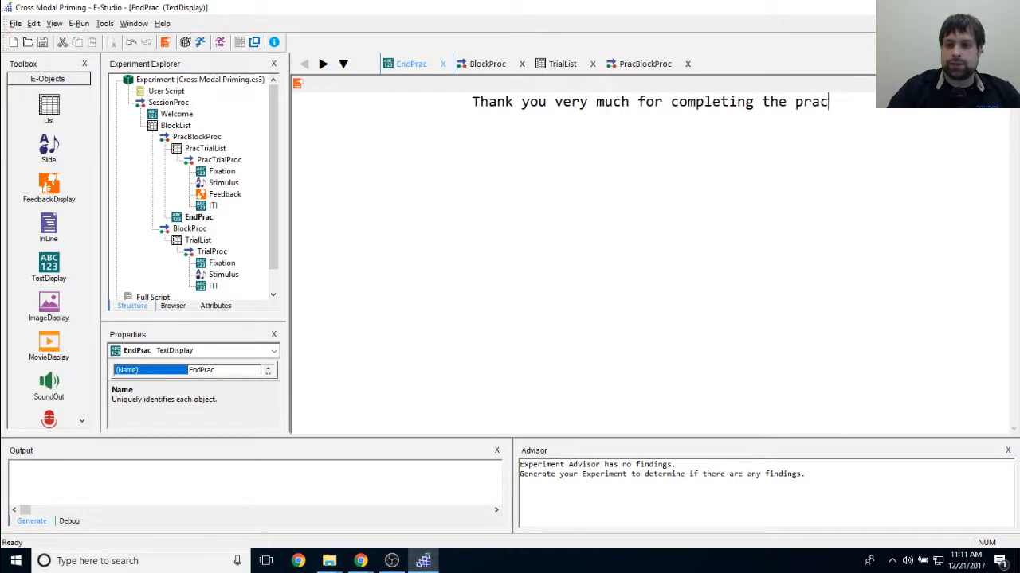
text(tice trials!)
key(Return)
key(Return)
Add the line "Now we will begin the critical trials." below the thank-you message in EndPrac.
text(Pre)
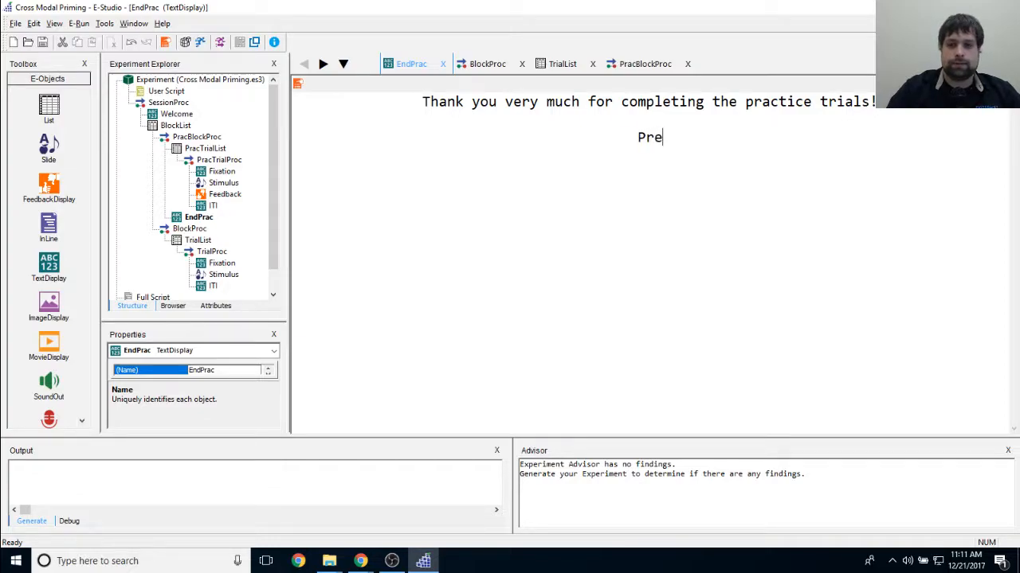
key(BackSpace)
key(BackSpace)
key(BackSpace)
text(Now we will begin the critical r)
text(ials)
key(BackSpace)
key(BackSpace)
key(BackSpace)
key(BackSpace)
key(BackSpace)
key(BackSpace)
text(trials.)
key(Return)
Finish the EndPrac text with the lines "The critical trials will not include feedback." and "Pres SPACE to begin".
text(The critical trials will not include feedback.)
key(Return)
text(Pres SPACE to beging)
key(BackSpace)
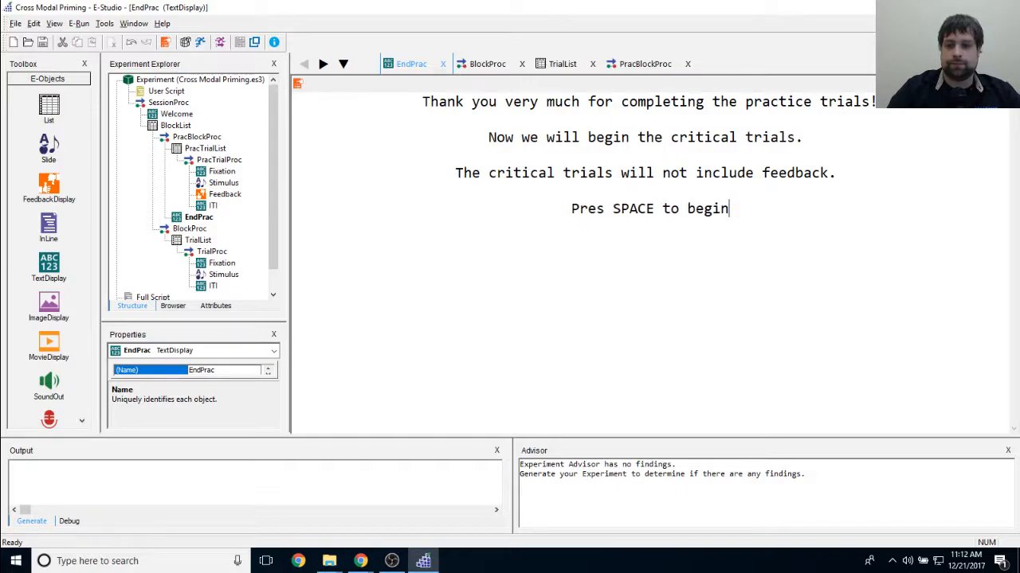
In EndPrac's duration and input properties, set the Duration to (infinite) and Data Logging to Standard.
click(297, 85)
click(573, 170)
click(478, 199)
click(468, 211)
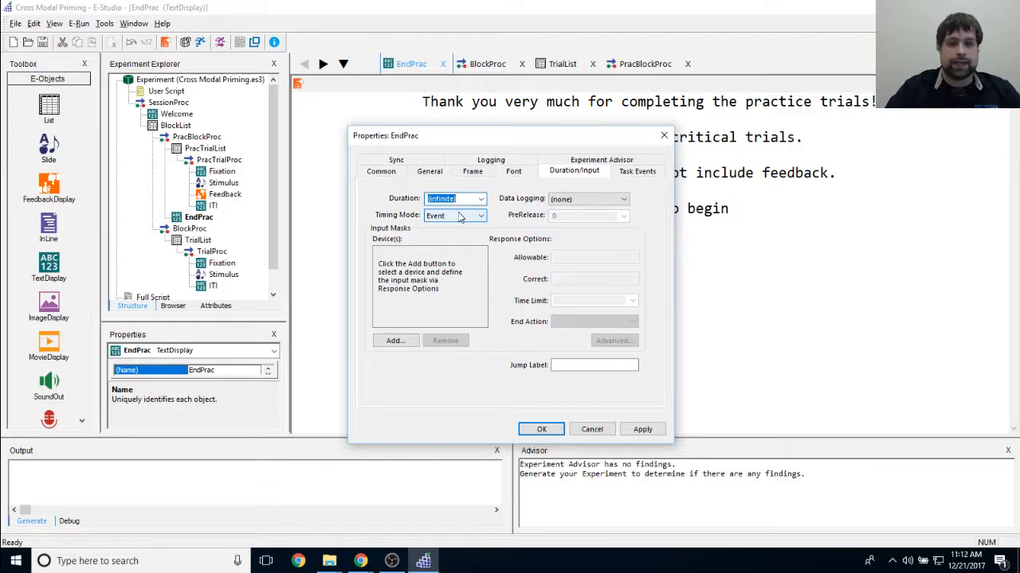
click(567, 203)
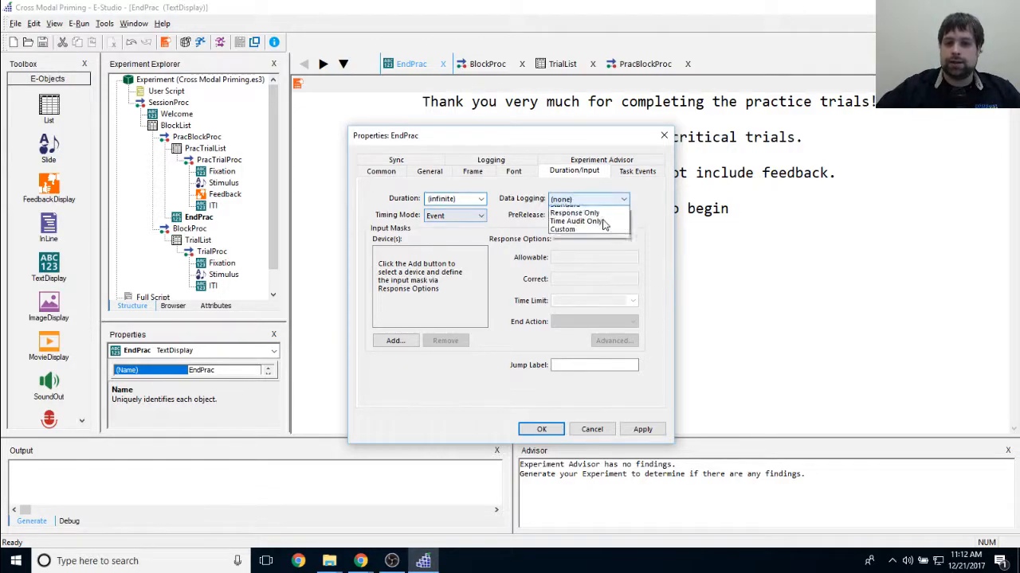
click(609, 221)
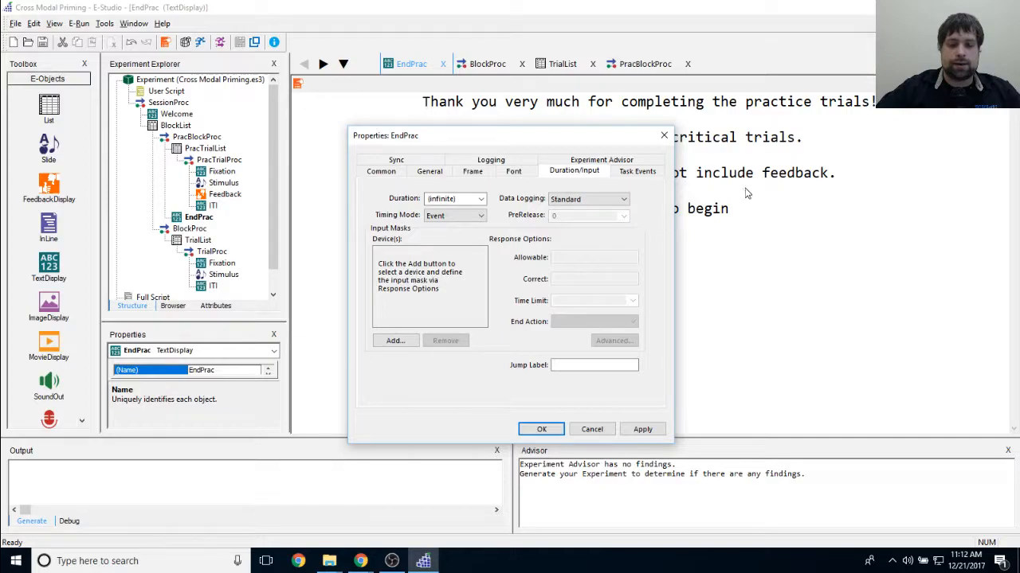
Add a Keyboard input to EndPrac with {SPACE} as the only allowable response, and apply the properties.
click(403, 343)
double_click(438, 235)
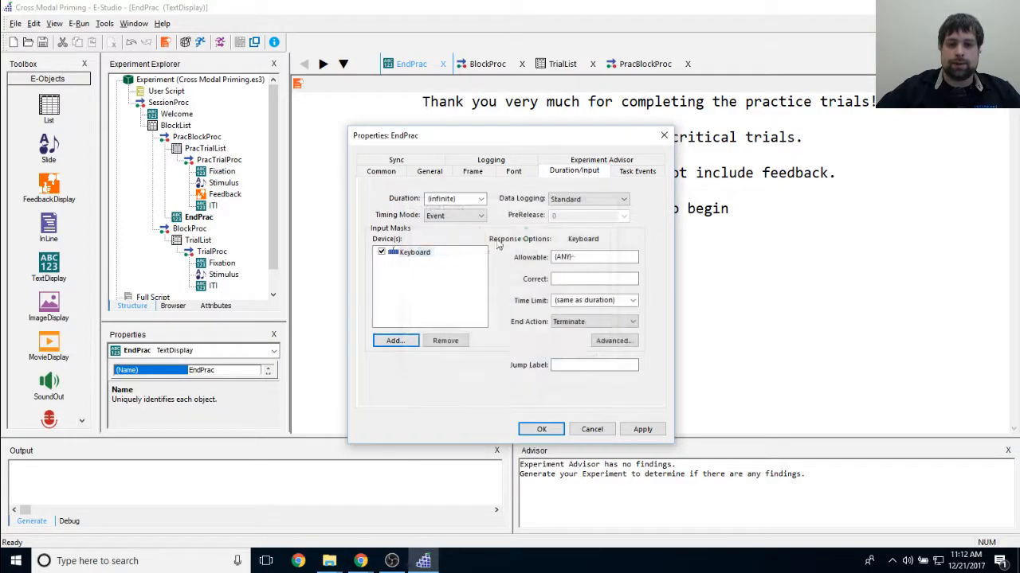
key(BackSpace)
key(BackSpace)
key(BackSpace)
key(BackSpace)
key(BackSpace)
text({SPACE})
click(642, 430)
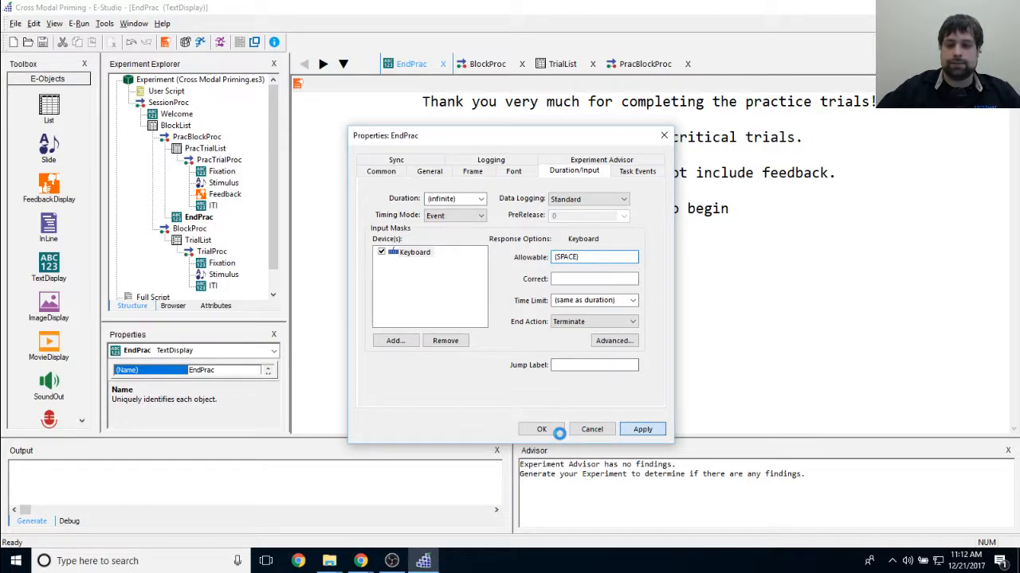
click(558, 430)
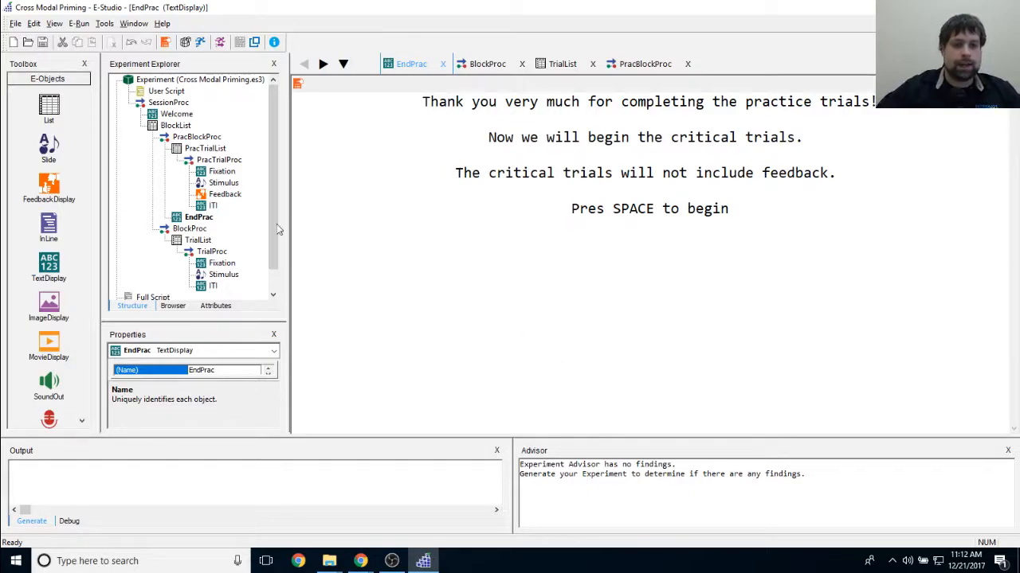
Open SessionProc, add a TextDisplay after BlockList on its timeline, and rename it Goodbye.
drag(271, 116, 272, 132)
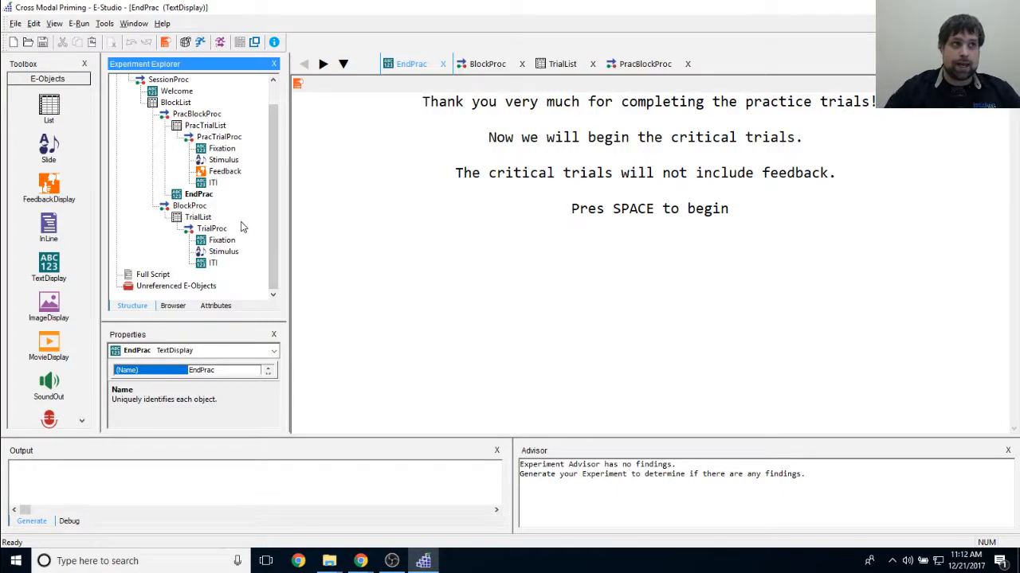
click(168, 80)
double_click(181, 93)
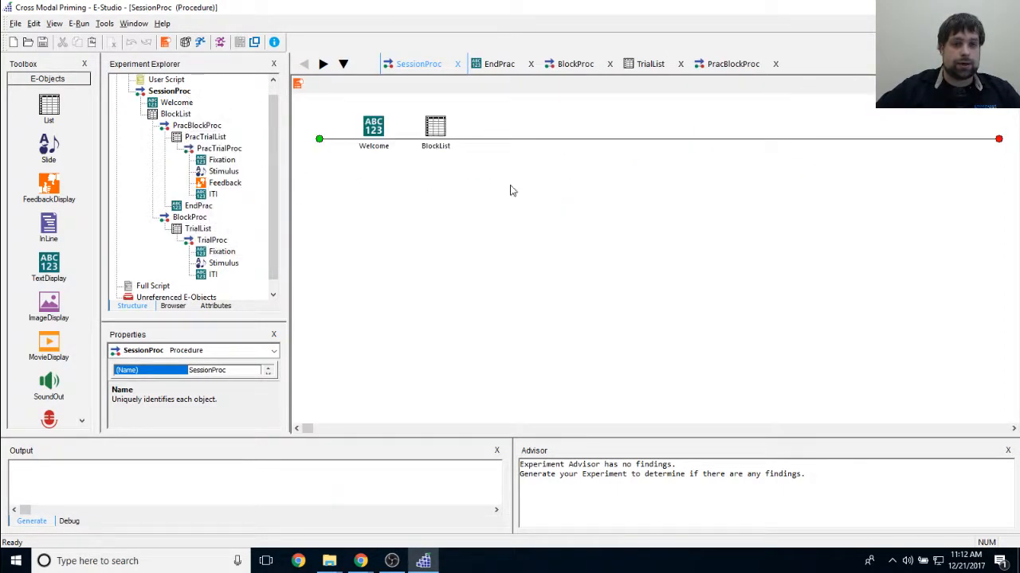
drag(60, 273, 970, 242)
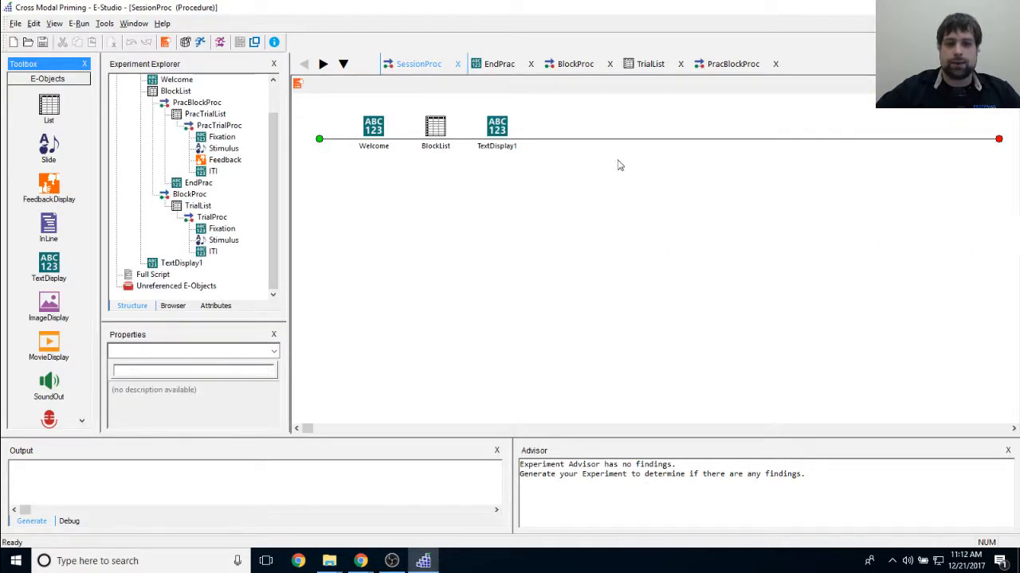
right_click(503, 131)
click(525, 182)
text(Goodbye)
key(Return)
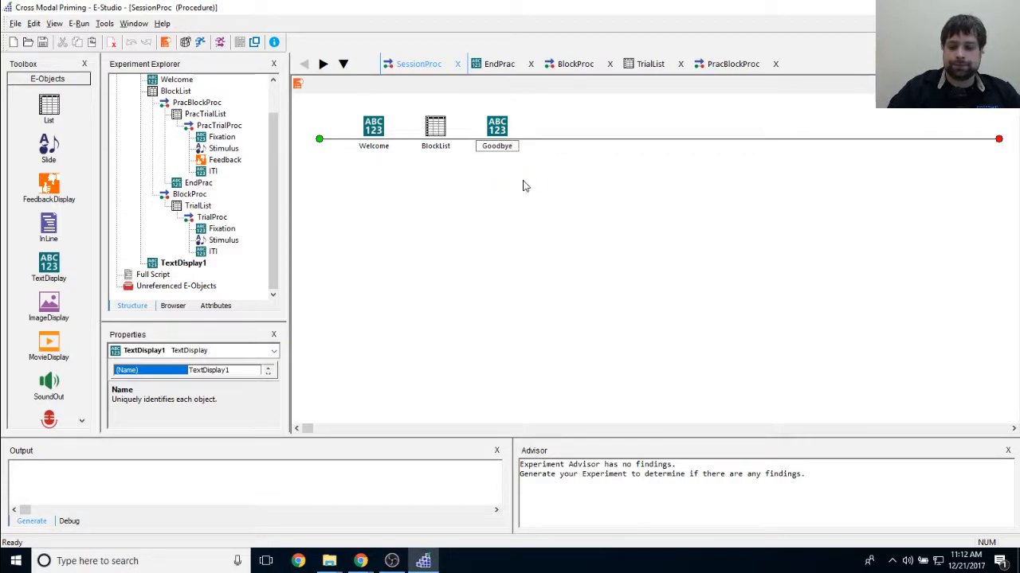
Open the Goodbye object and enter "Thank you very much for your participation!" followed by a blank line.
double_click(497, 132)
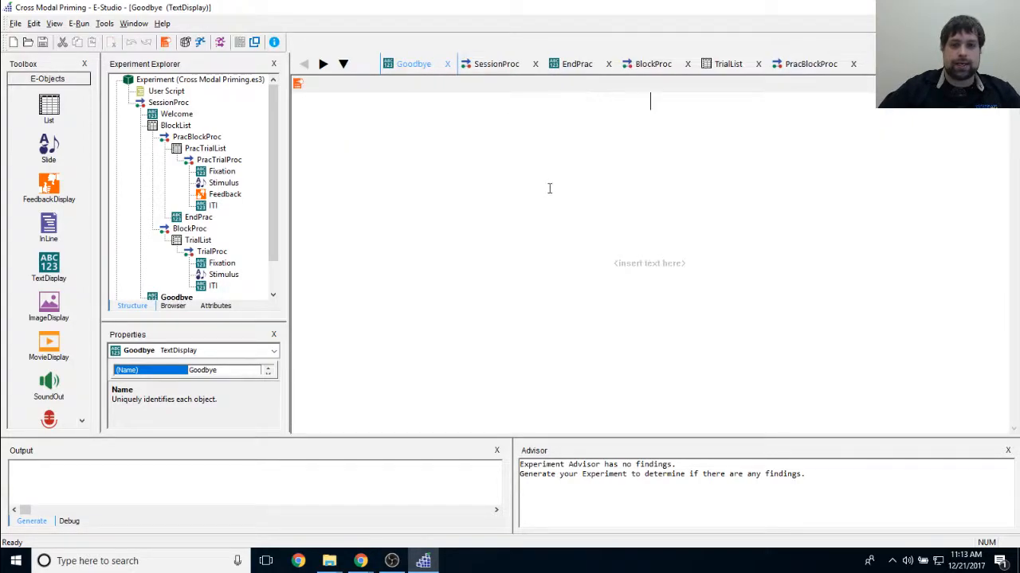
text(Thank you ver)
key(BackSpace)
key(BackSpace)
key(BackSpace)
text(erym)
key(BackSpace)
key(BackSpace)
key(BackSpace)
key(BackSpace)
text(very mu)
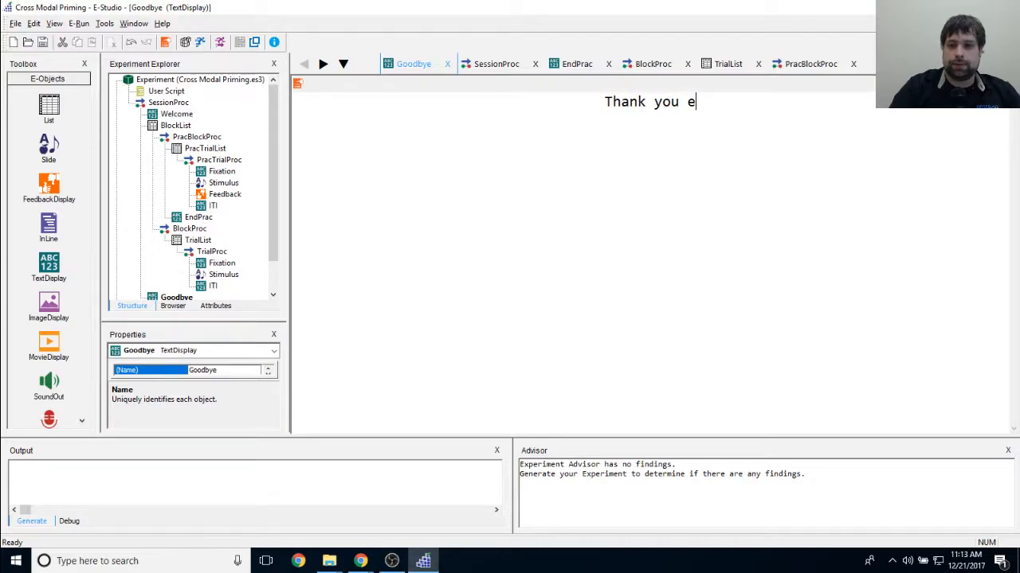
text(ch for your)
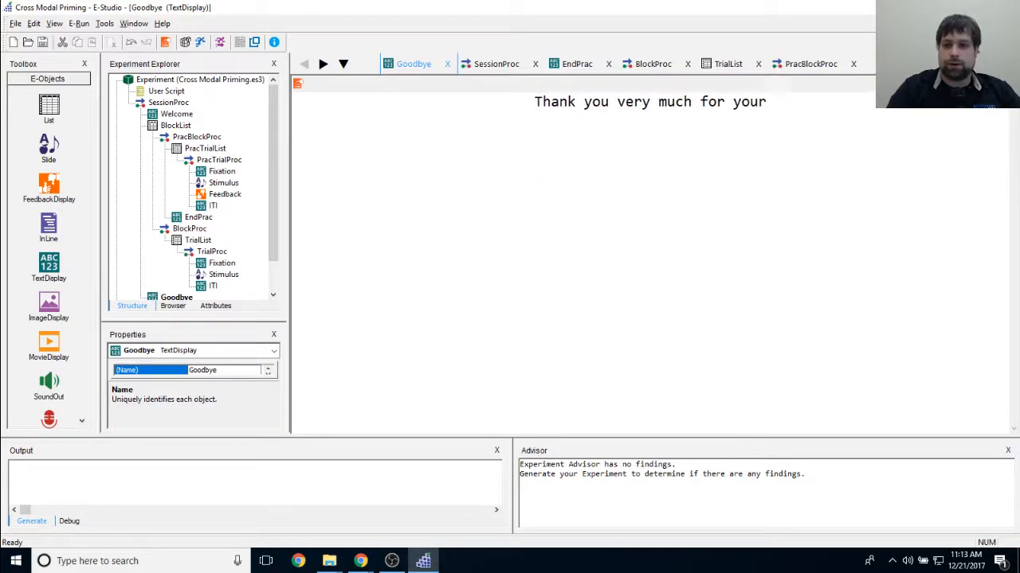
text( participation!)
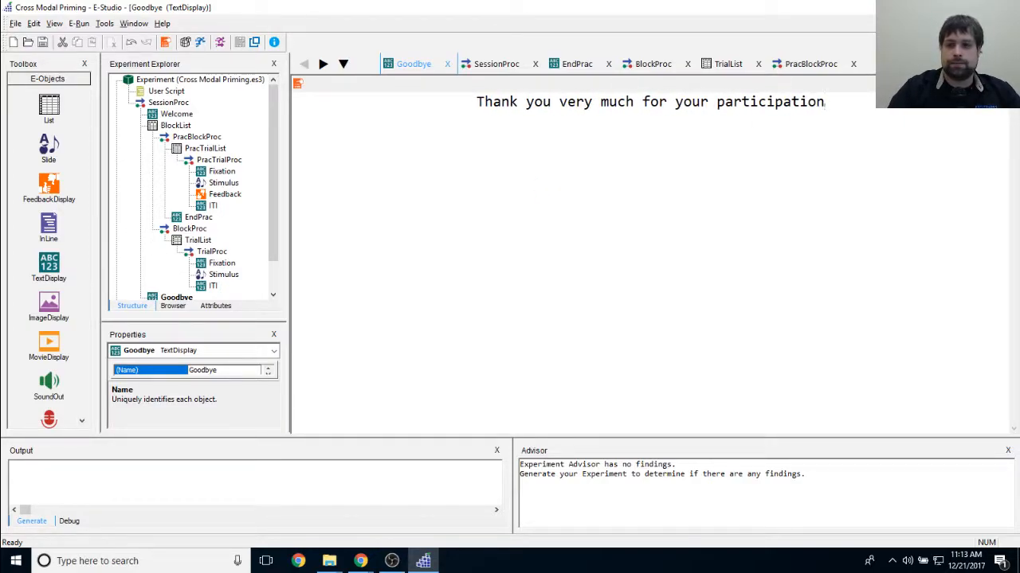
key(Return)
key(Return)
Add the line "Please let the researcher know you are finished." to the Goodbye text.
text(Please let m)
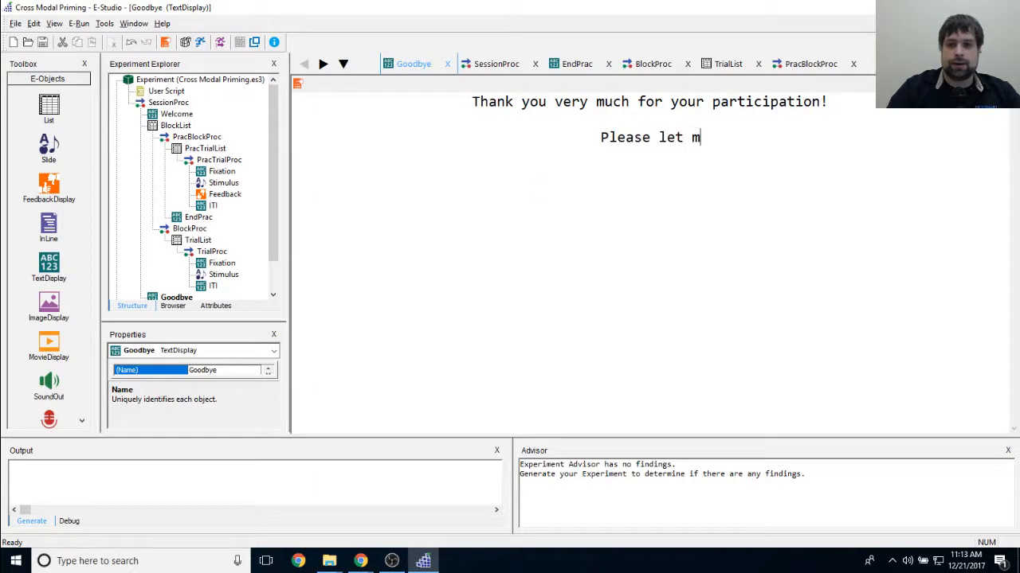
key(BackSpace)
text(the resea)
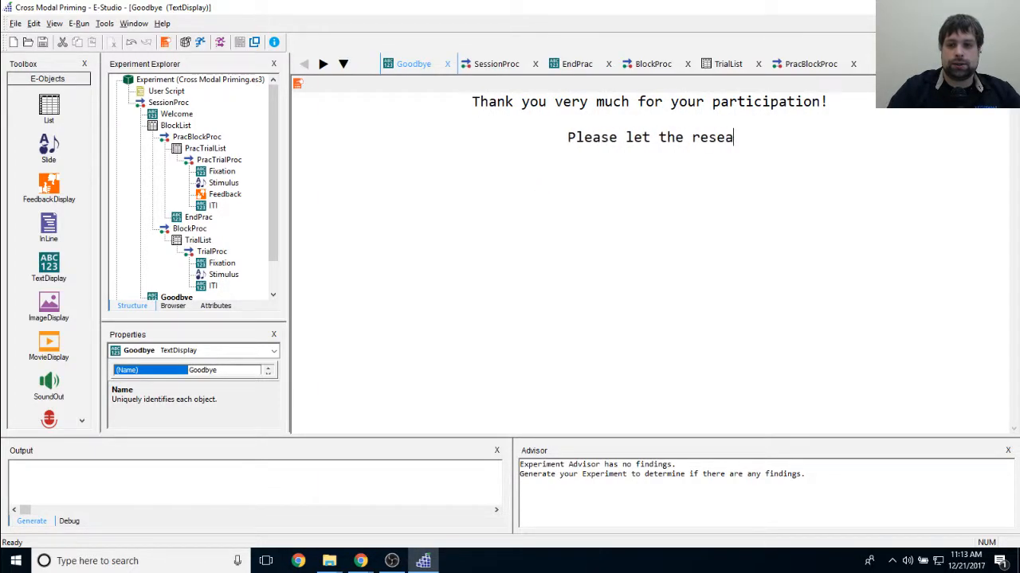
text(rcher know you are finished.)
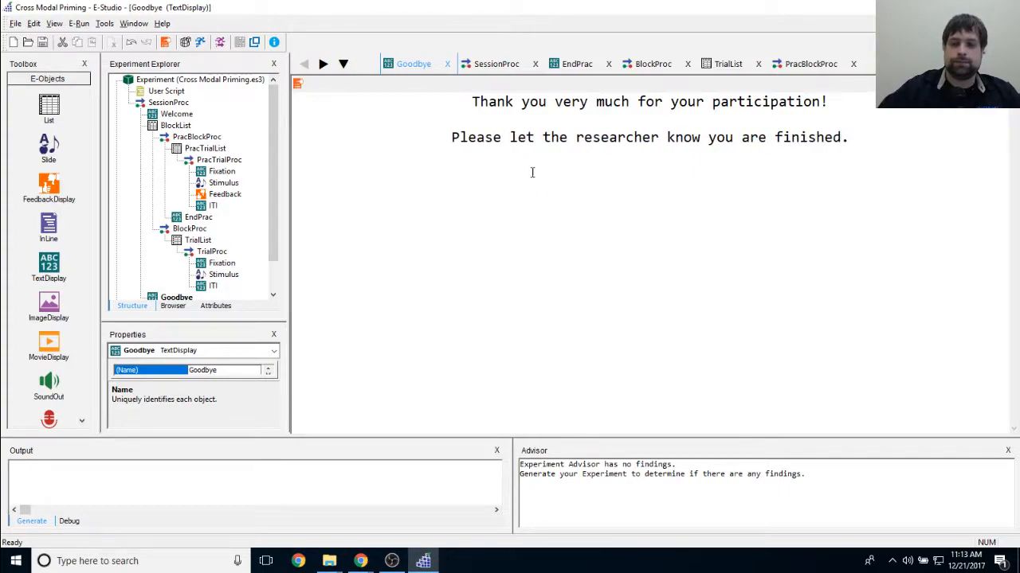
click(526, 240)
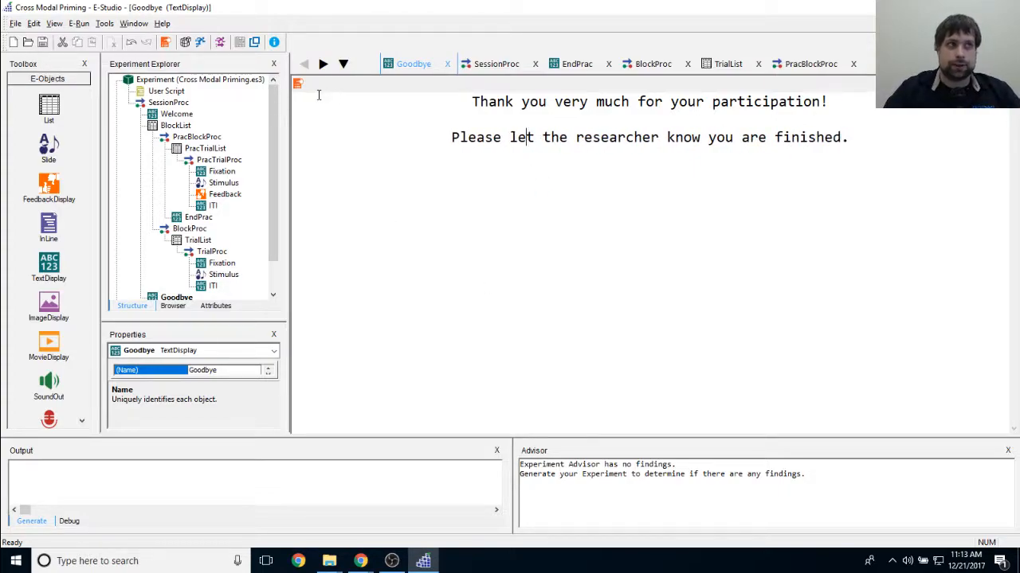
Set the Goodbye object's Data Logging to Time Audit Only and accept the properties.
click(296, 84)
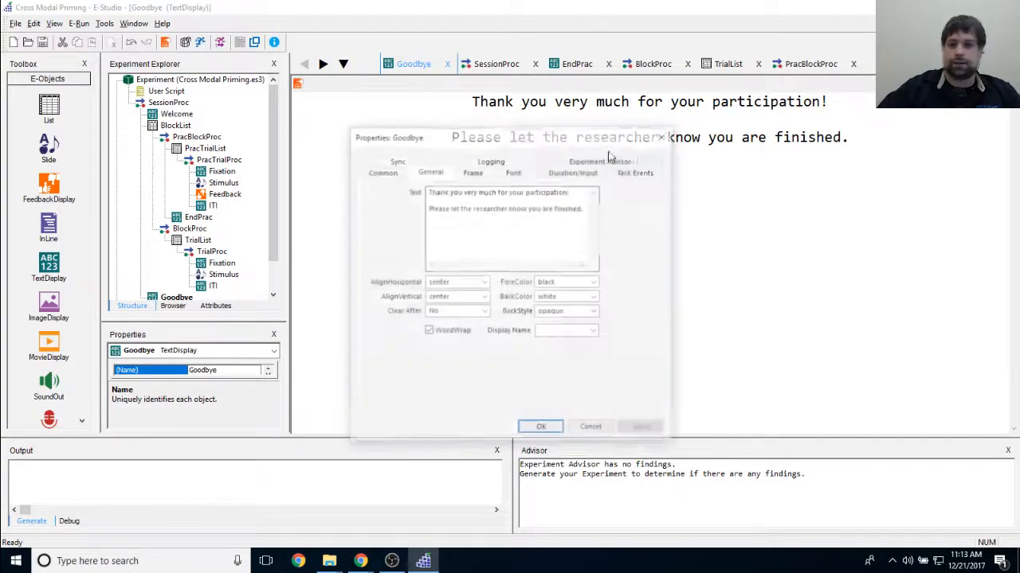
click(572, 171)
click(624, 198)
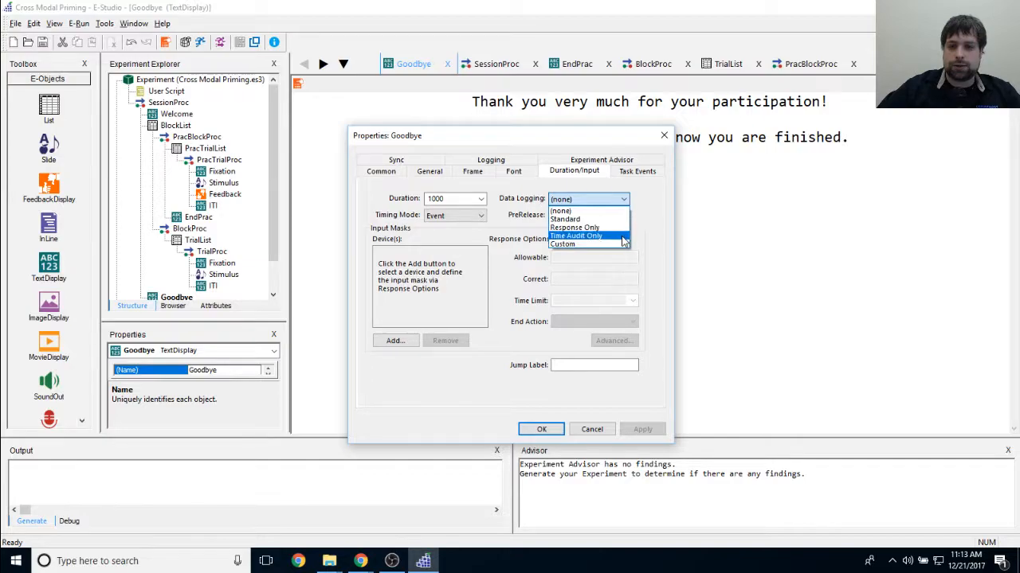
click(606, 236)
click(544, 429)
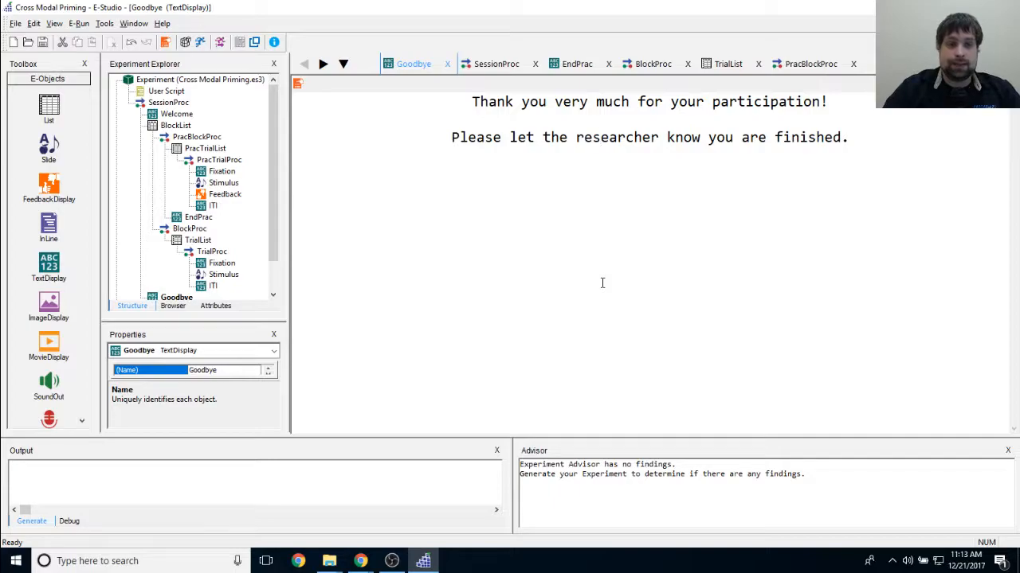
mouse_move(275, 106)
mouse_down()
mouse_move(271, 116)
mouse_move(274, 102)
mouse_up()
click(397, 181)
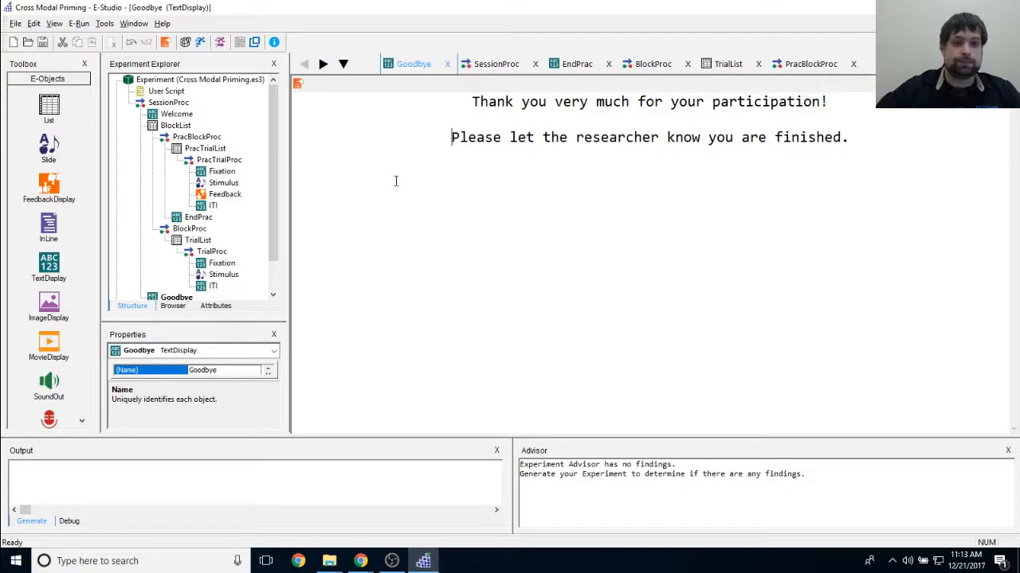
click(626, 294)
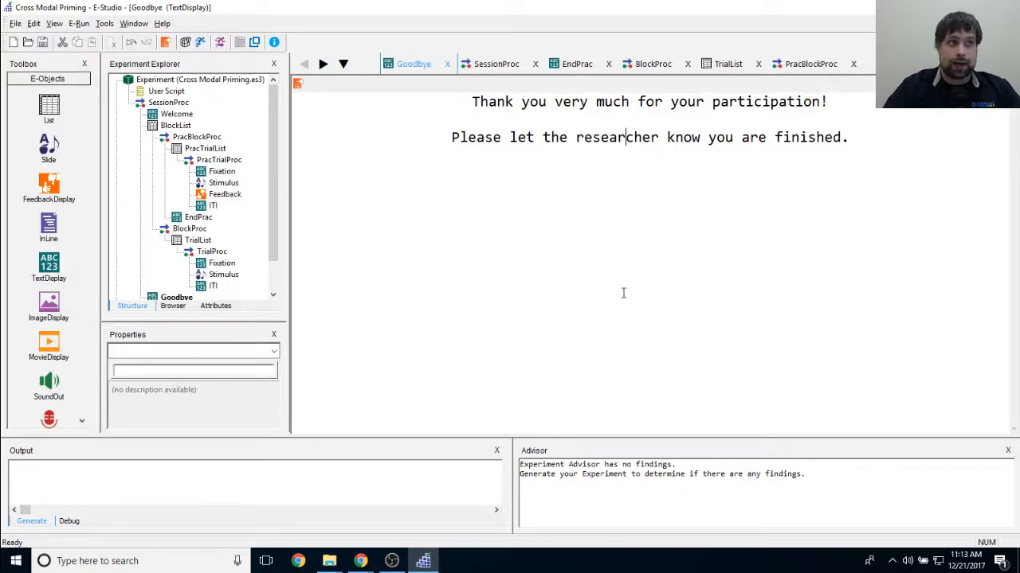